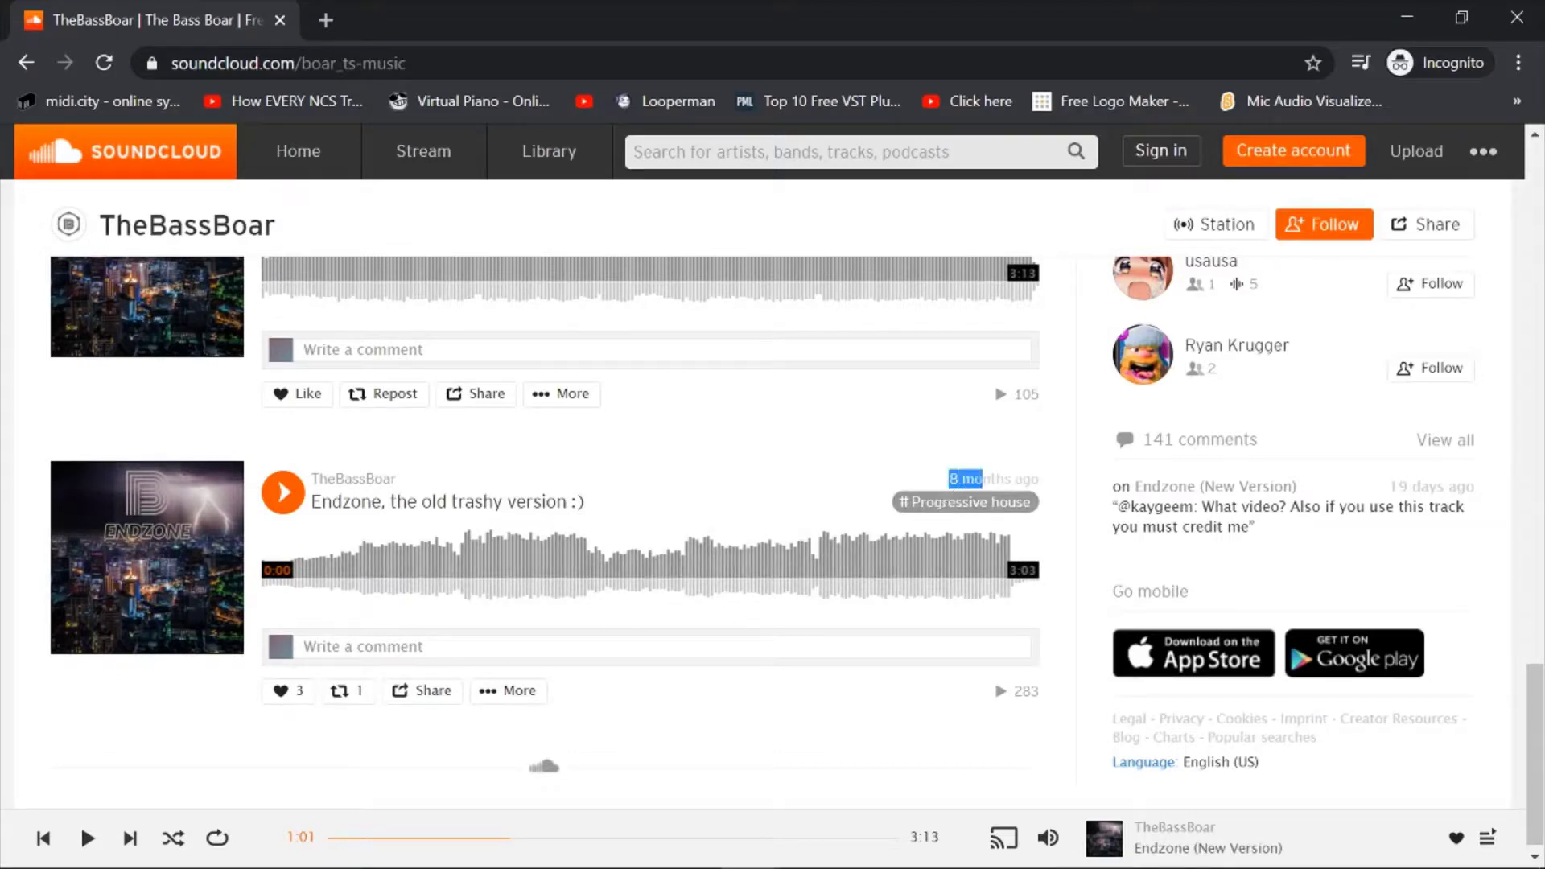
- Play the track "Endzone, the old trashy version :)" from partway through its waveform
{"action": "left_click", "coordinate": [811, 481]}
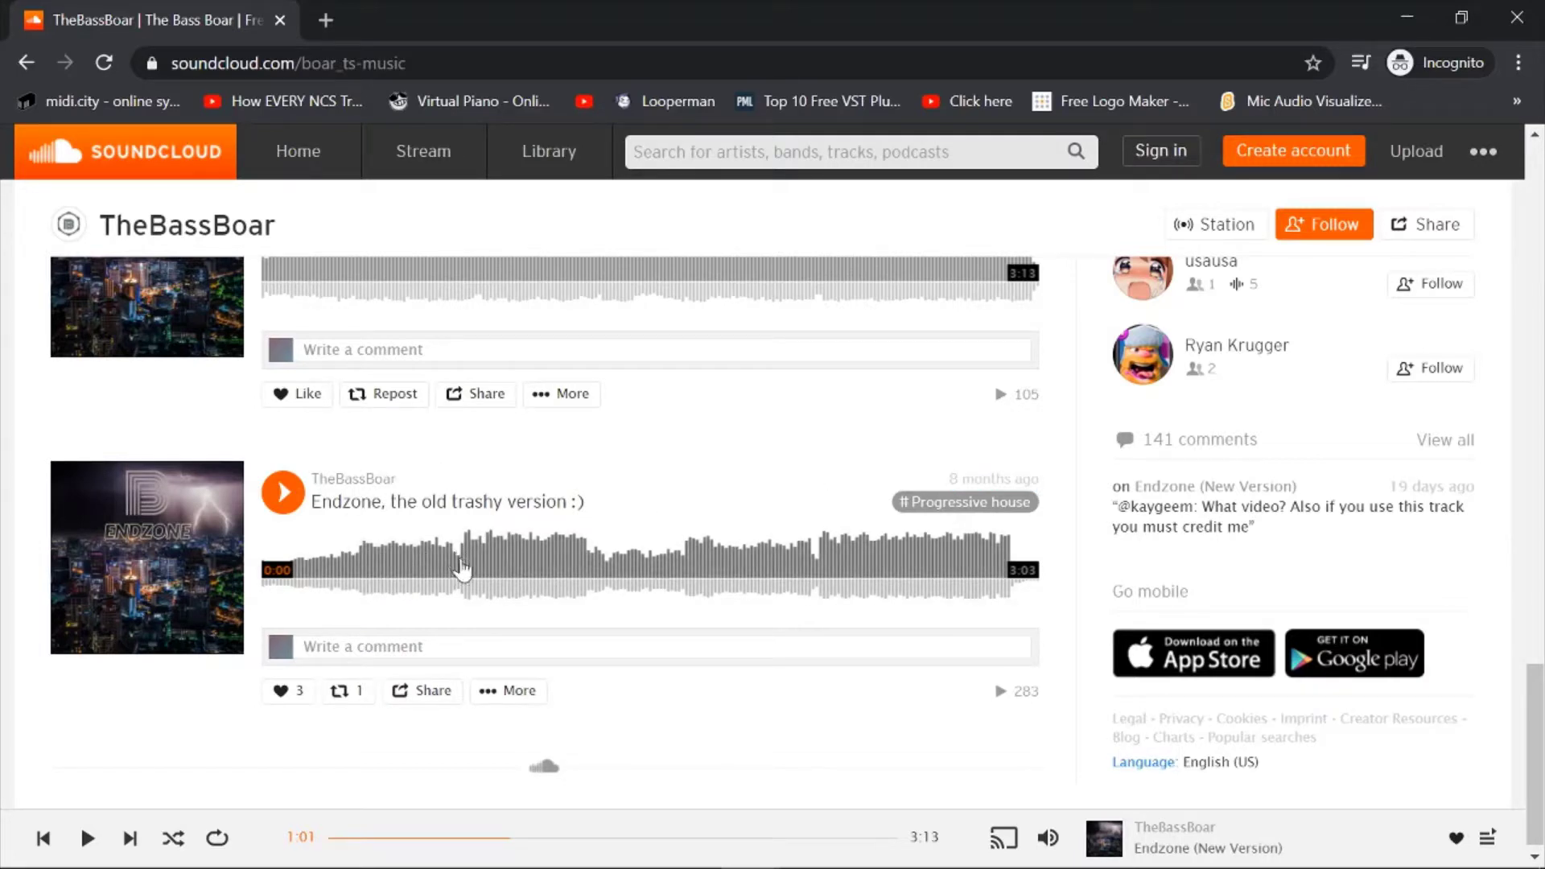
{"action": "left_click", "coordinate": [462, 568]}
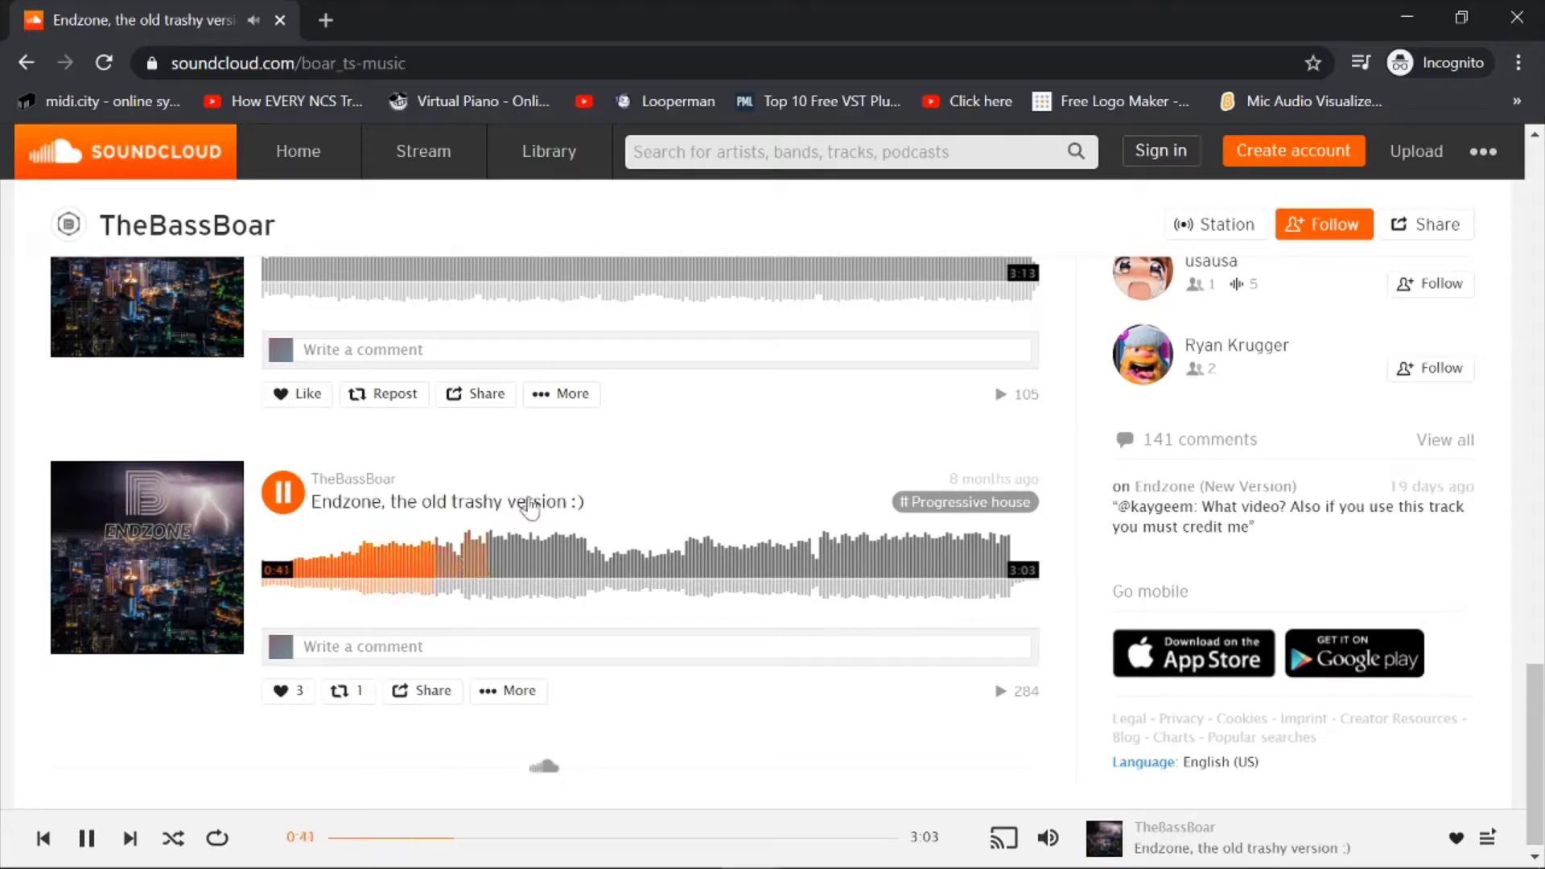
{"action": "scroll", "coordinate": [406, 458], "scroll_direction": "up", "scroll_amount": 2}
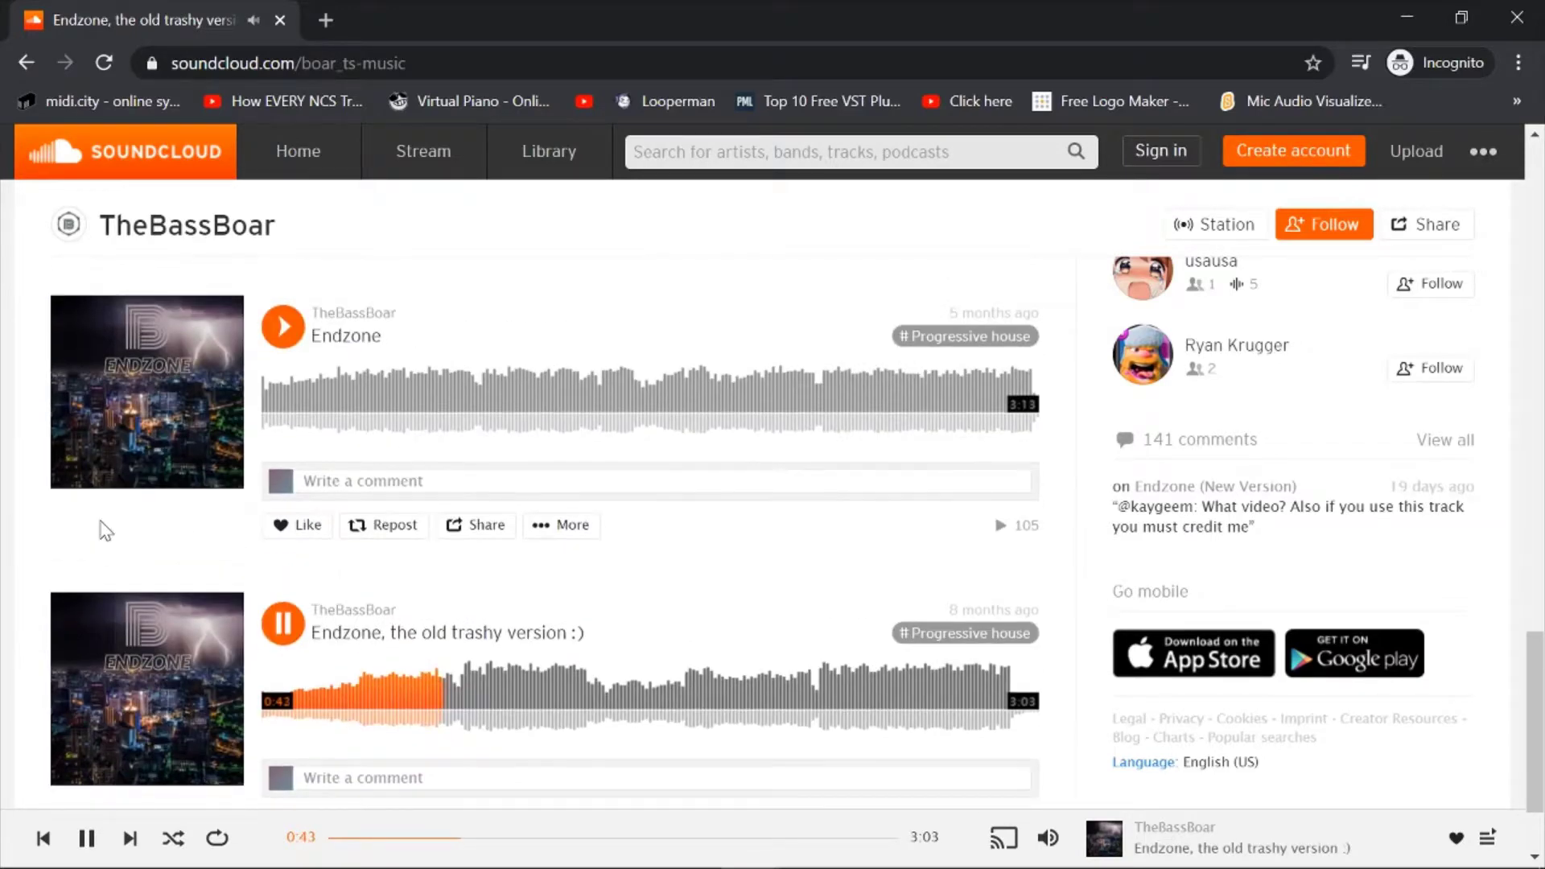
{"action": "scroll", "coordinate": [104, 531], "scroll_direction": "down", "scroll_amount": 1}
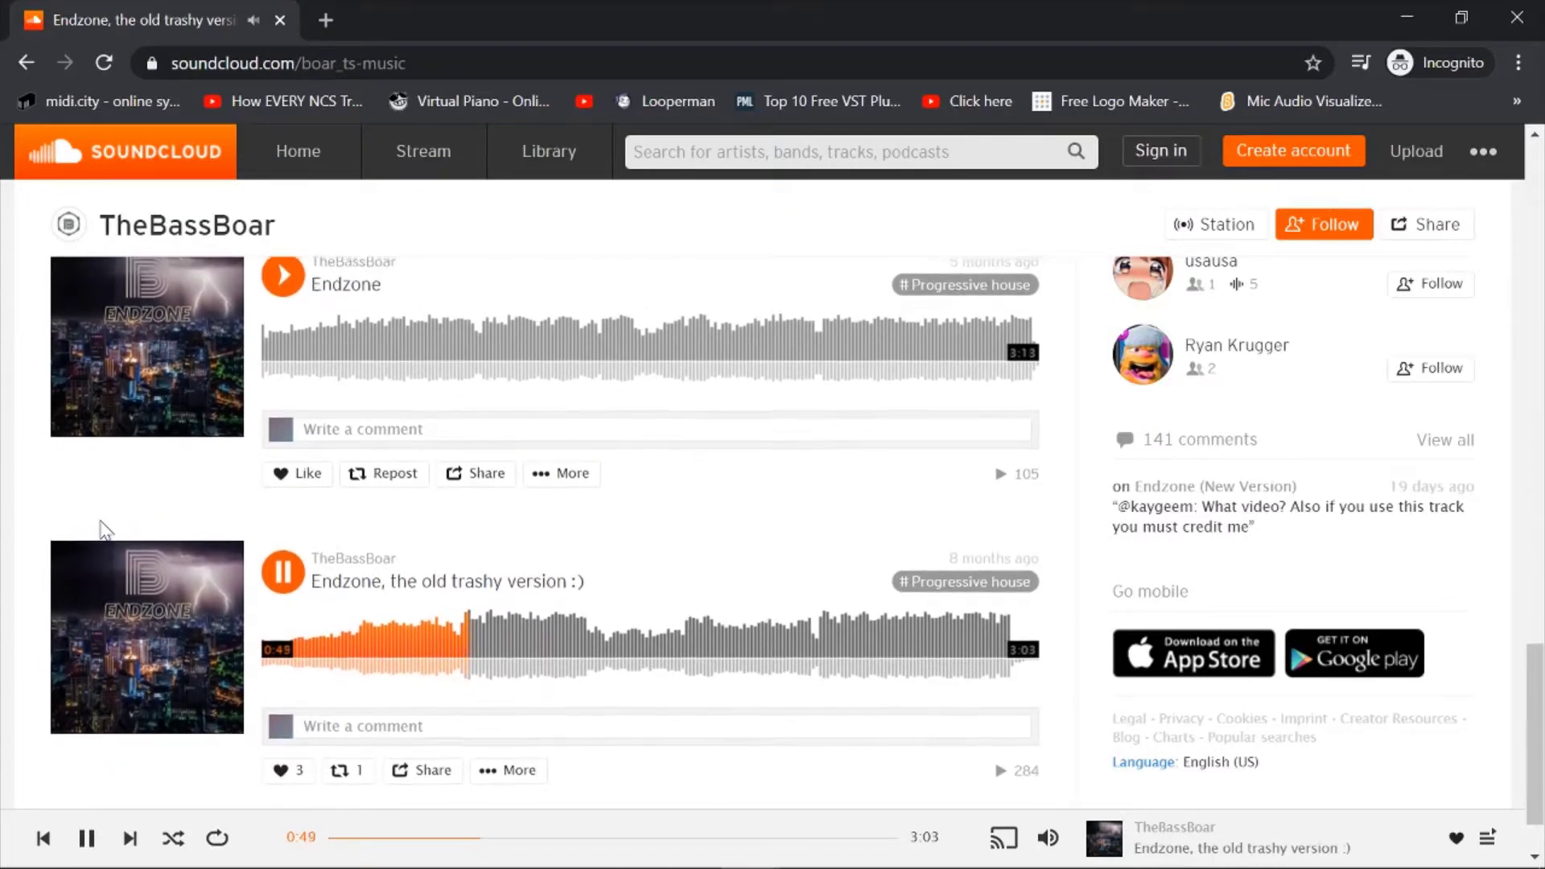
- Play the 5-month-old "Endzone" track from partway through its waveform, then pause it
{"action": "scroll", "coordinate": [100, 528], "scroll_direction": "up", "scroll_amount": 3}
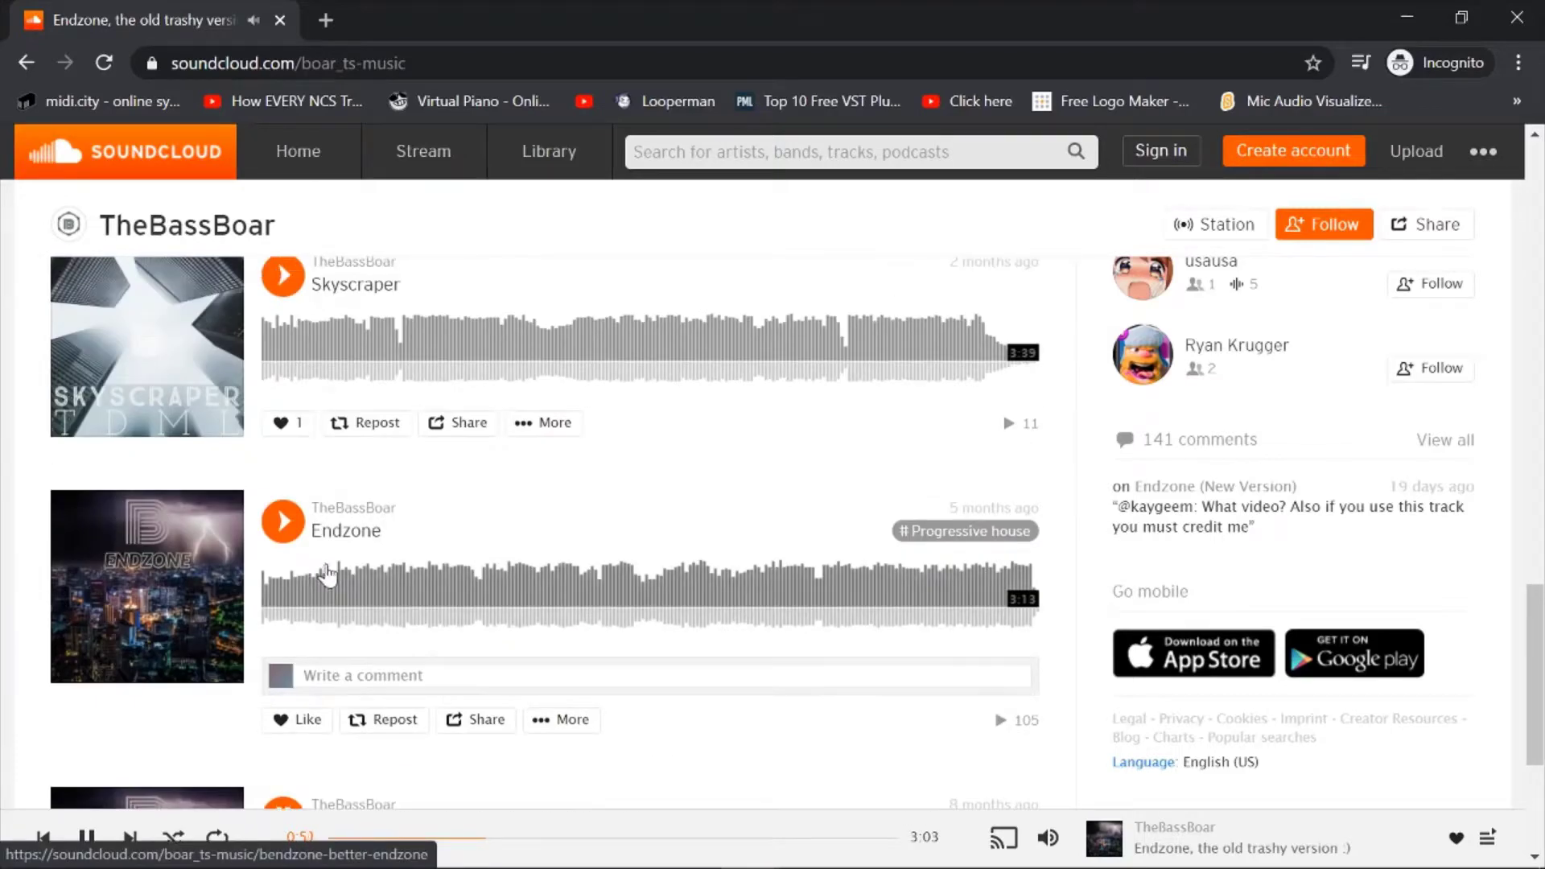
{"action": "left_click", "coordinate": [403, 585]}
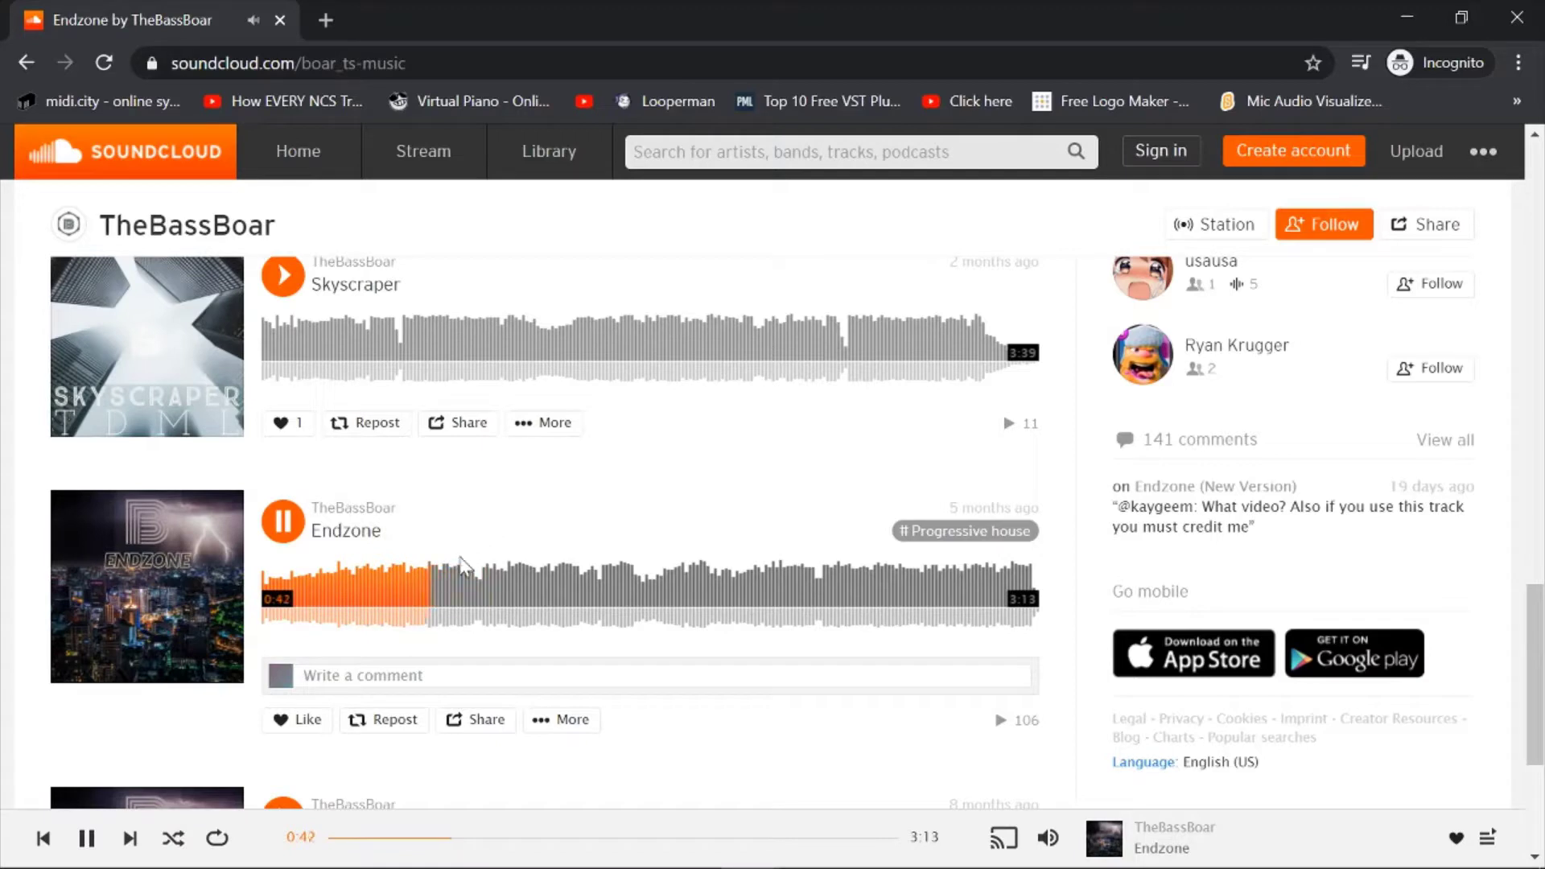
{"action": "scroll", "coordinate": [390, 505], "scroll_direction": "up", "scroll_amount": 1}
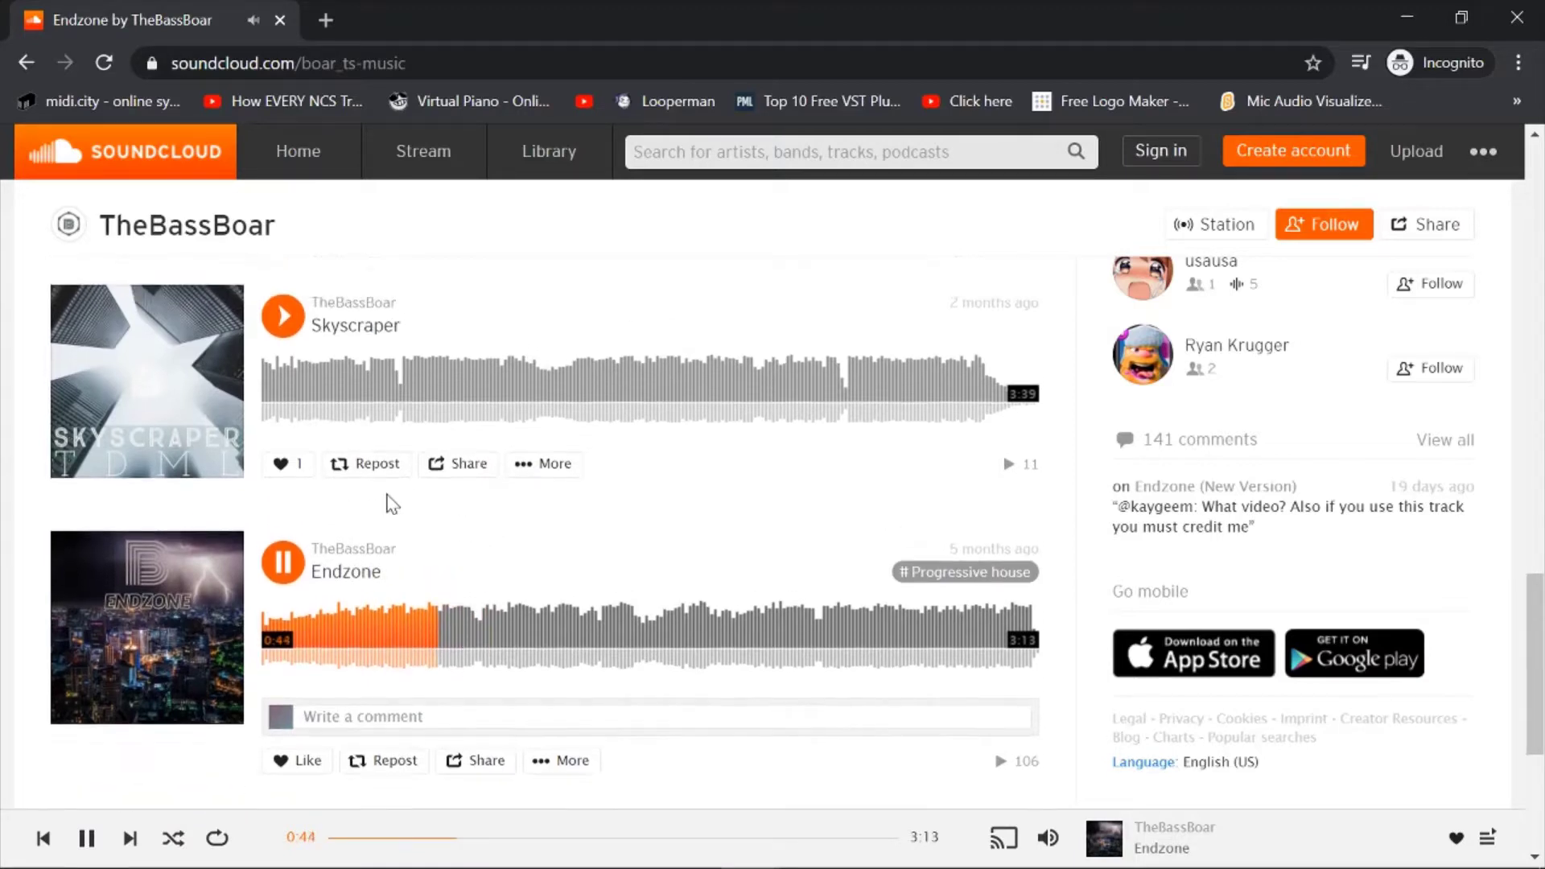
{"action": "scroll", "coordinate": [477, 546], "scroll_direction": "up", "scroll_amount": 1}
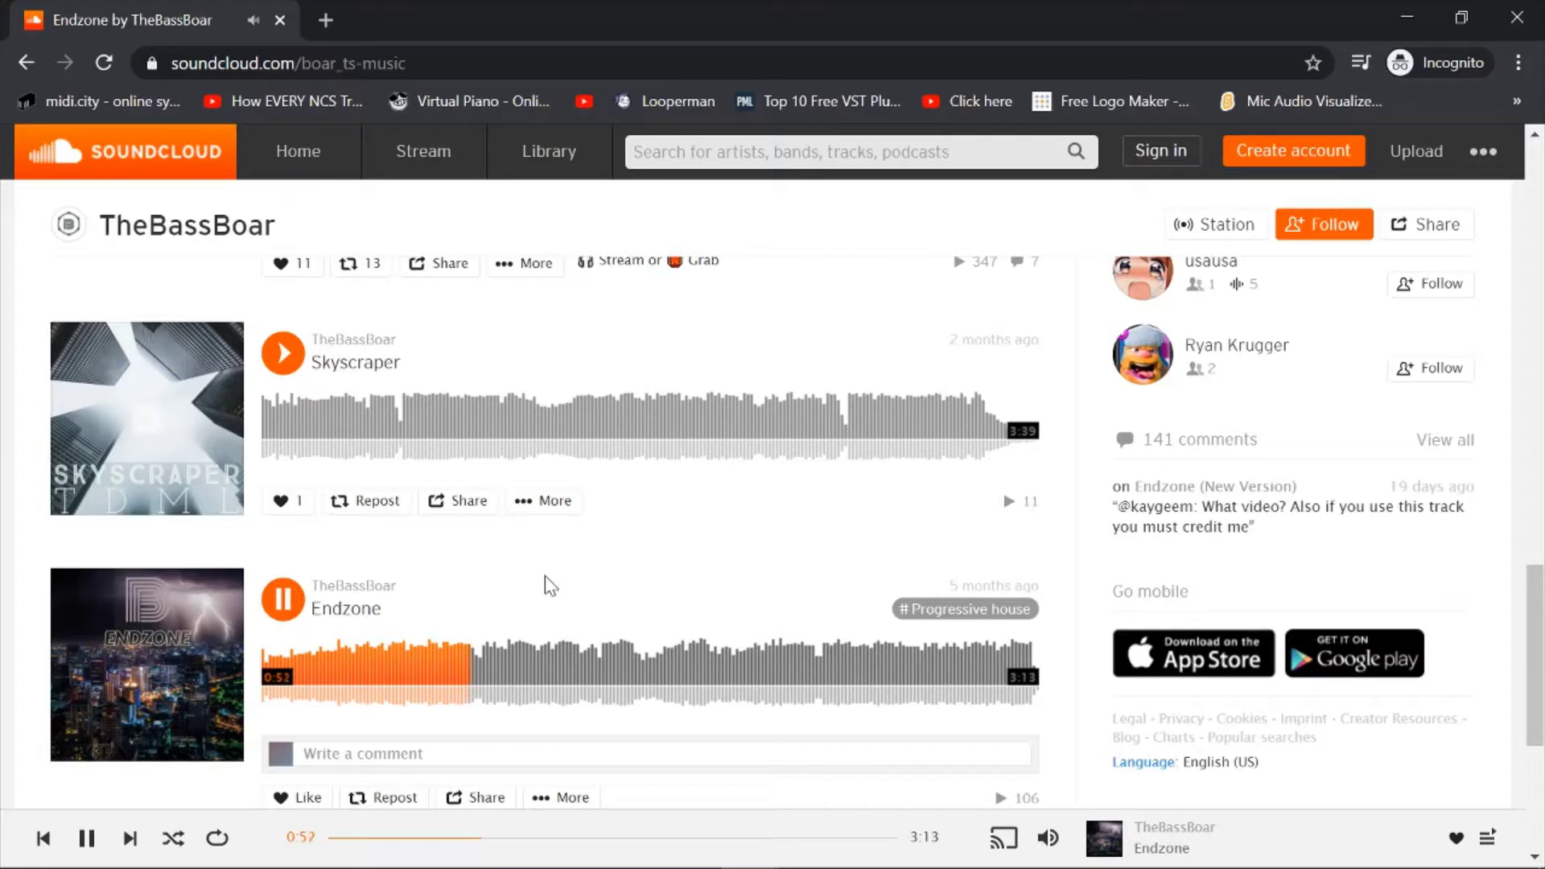
{"action": "scroll", "coordinate": [519, 591], "scroll_direction": "up", "scroll_amount": 1}
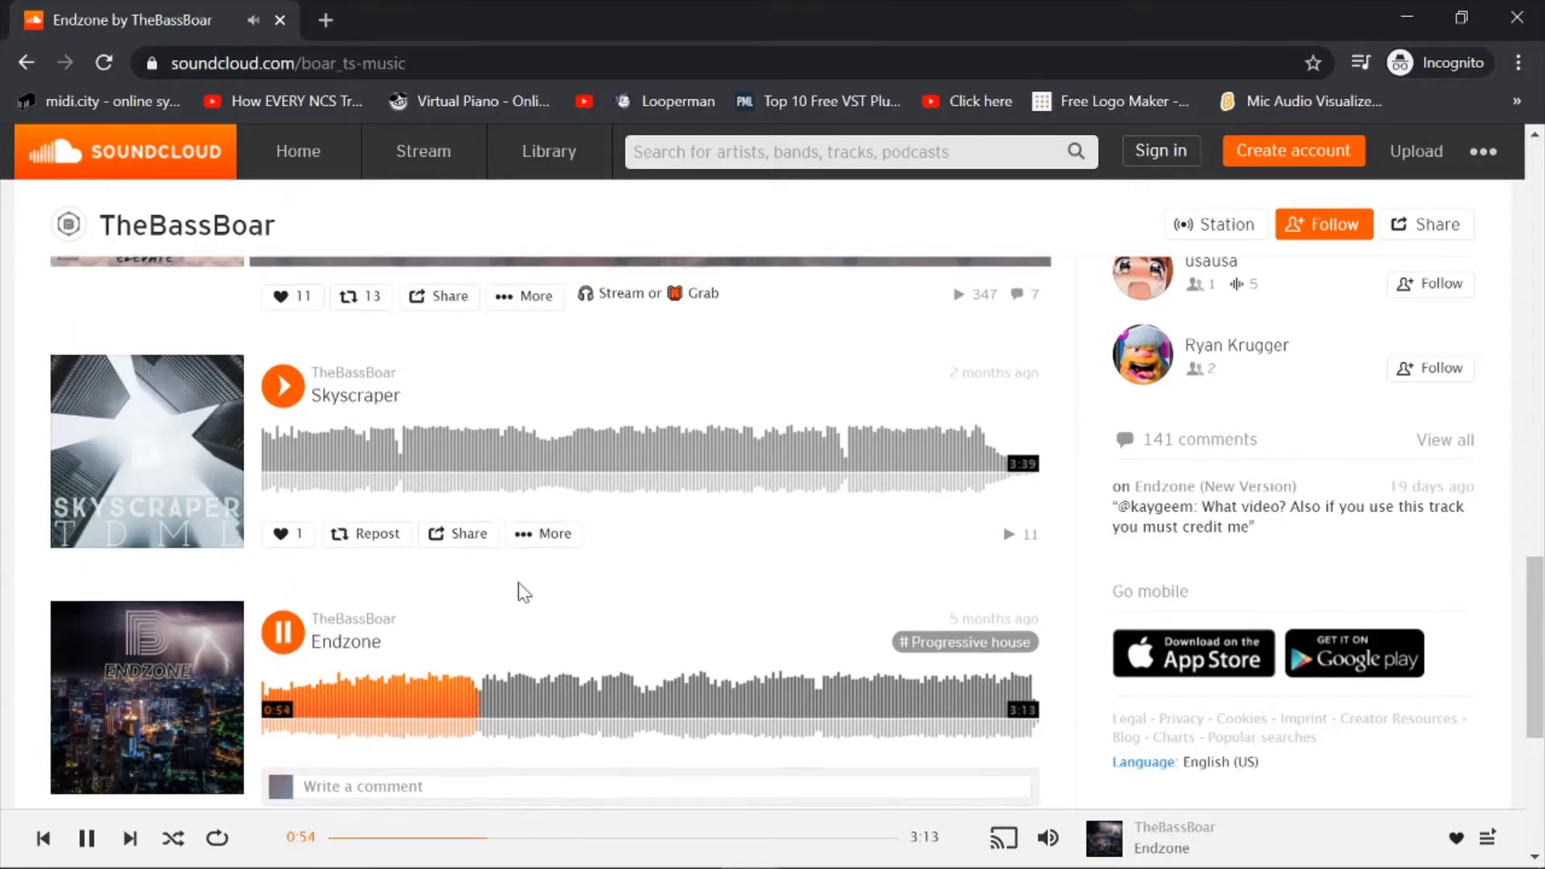
{"action": "scroll", "coordinate": [523, 593], "scroll_direction": "up", "scroll_amount": 1}
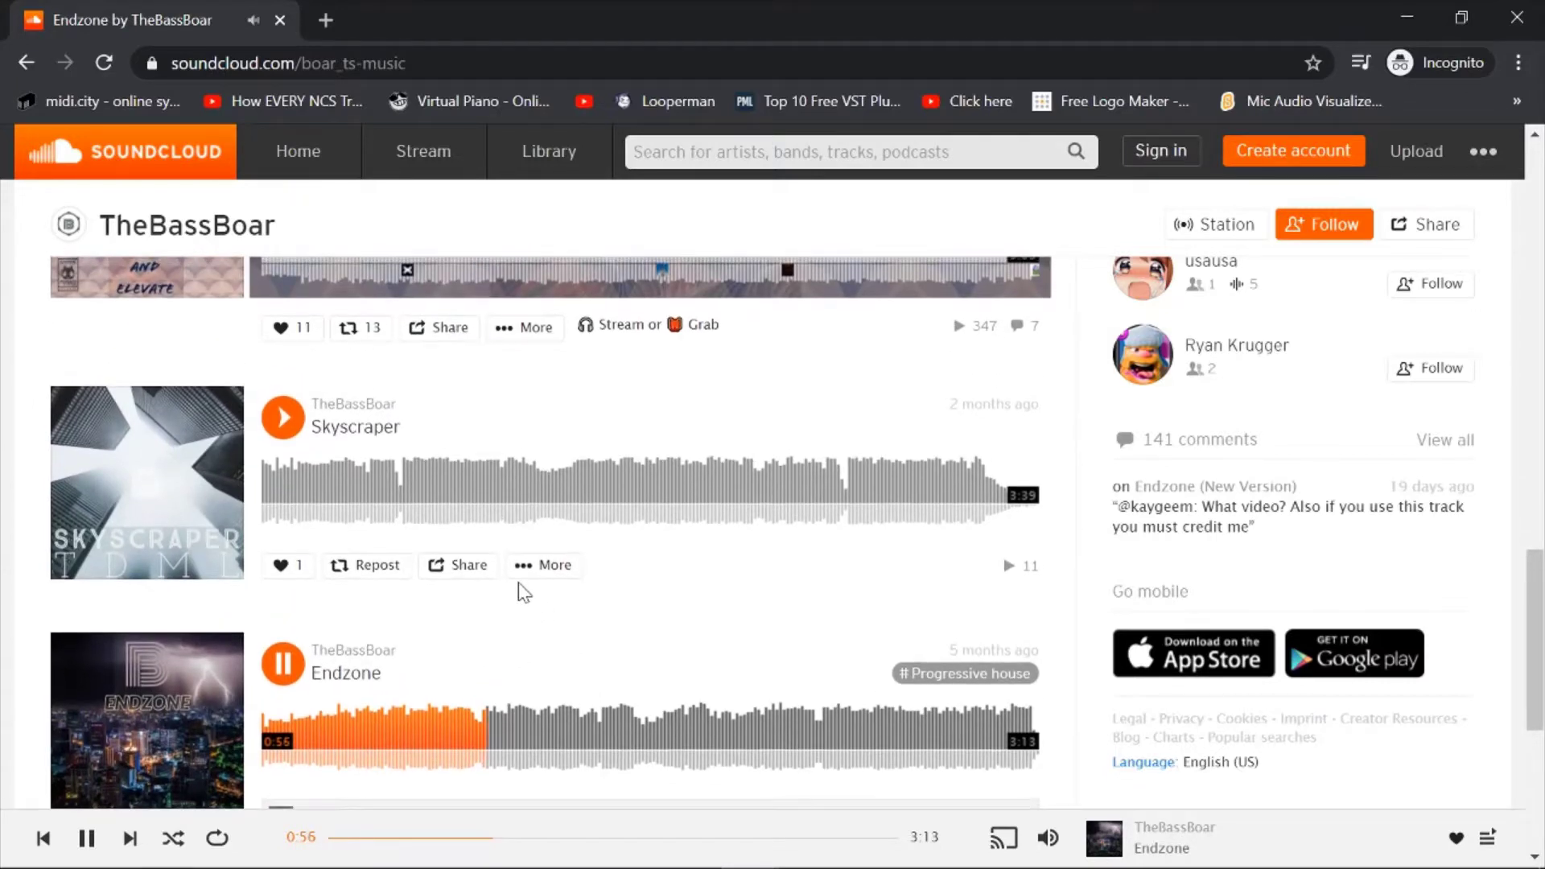
{"action": "scroll", "coordinate": [523, 593], "scroll_direction": "up", "scroll_amount": 2}
{"action": "scroll", "coordinate": [518, 591], "scroll_direction": "up", "scroll_amount": 1}
{"action": "key", "text": "space"}
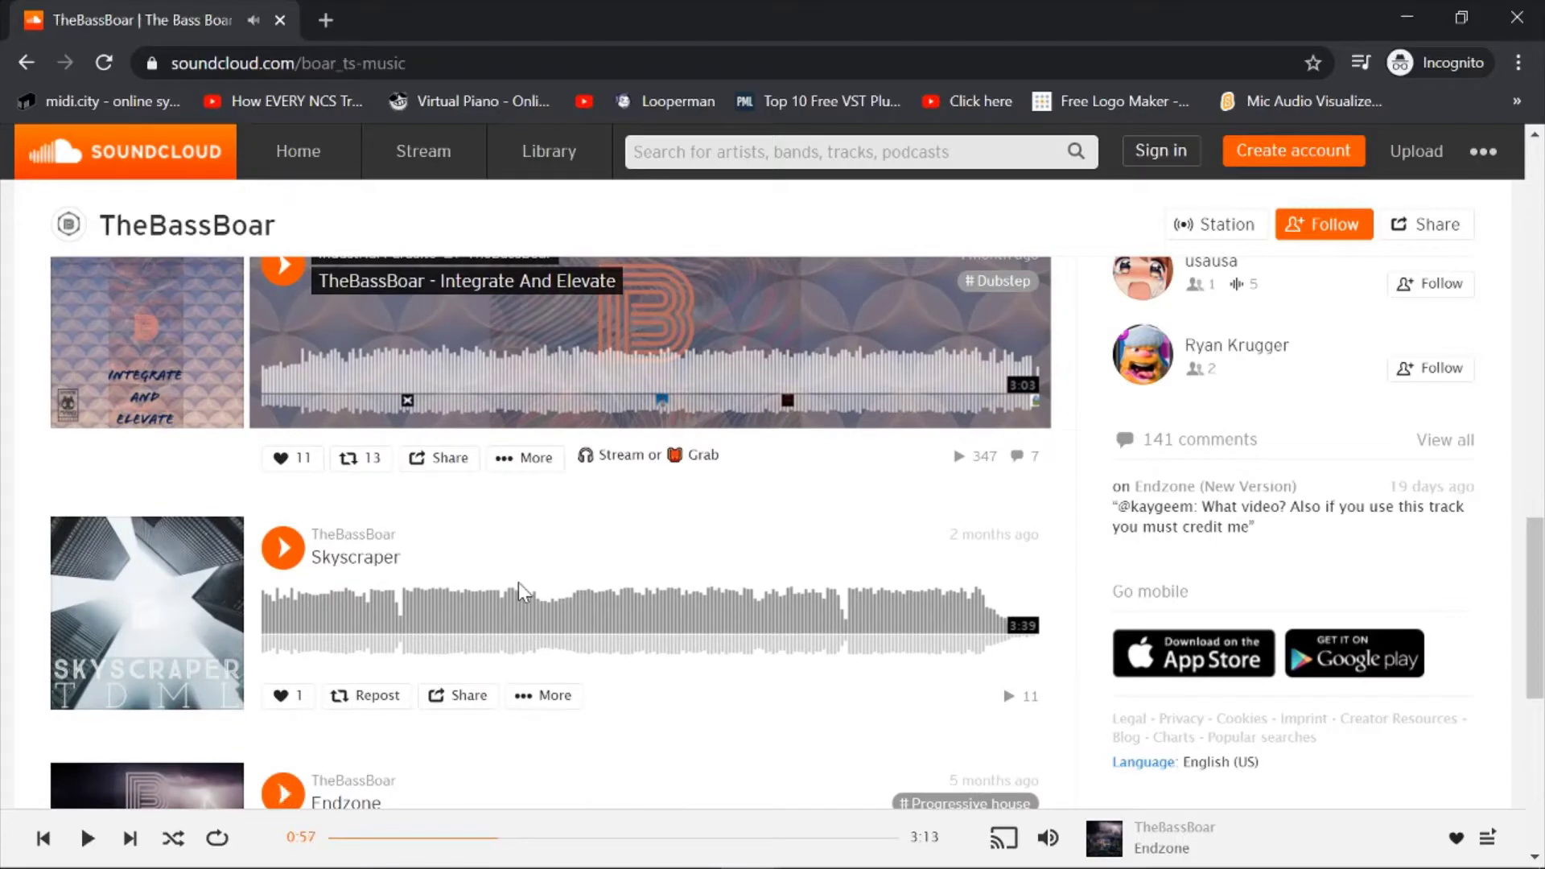
- Play "Endzone (New Version)" from partway through its waveform, then pause it
{"action": "scroll", "coordinate": [518, 582], "scroll_direction": "up", "scroll_amount": 2}
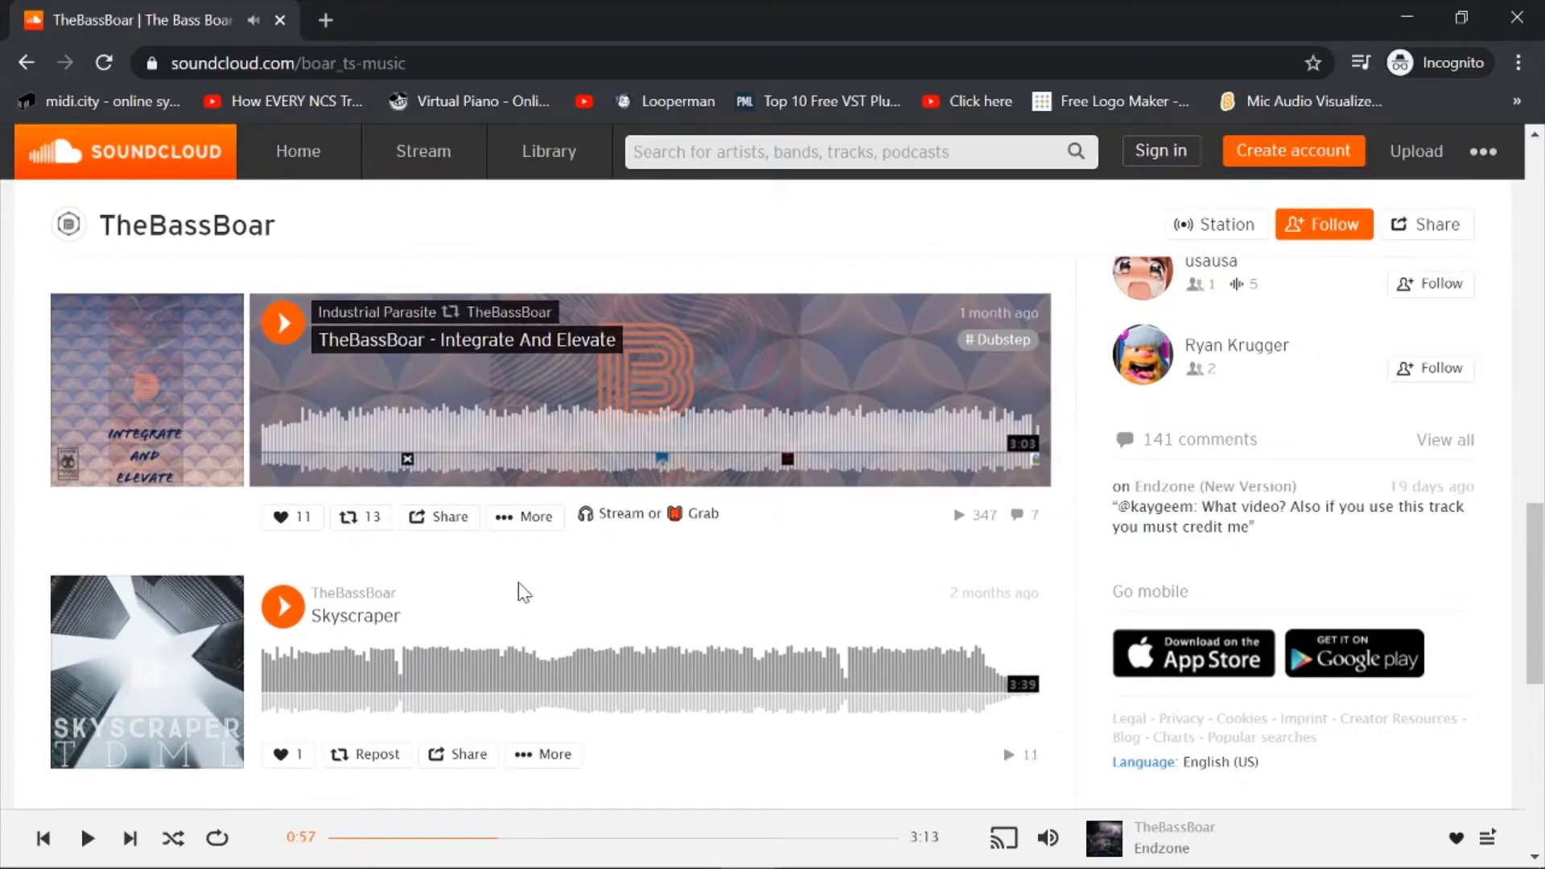
{"action": "scroll", "coordinate": [519, 593], "scroll_direction": "up", "scroll_amount": 10}
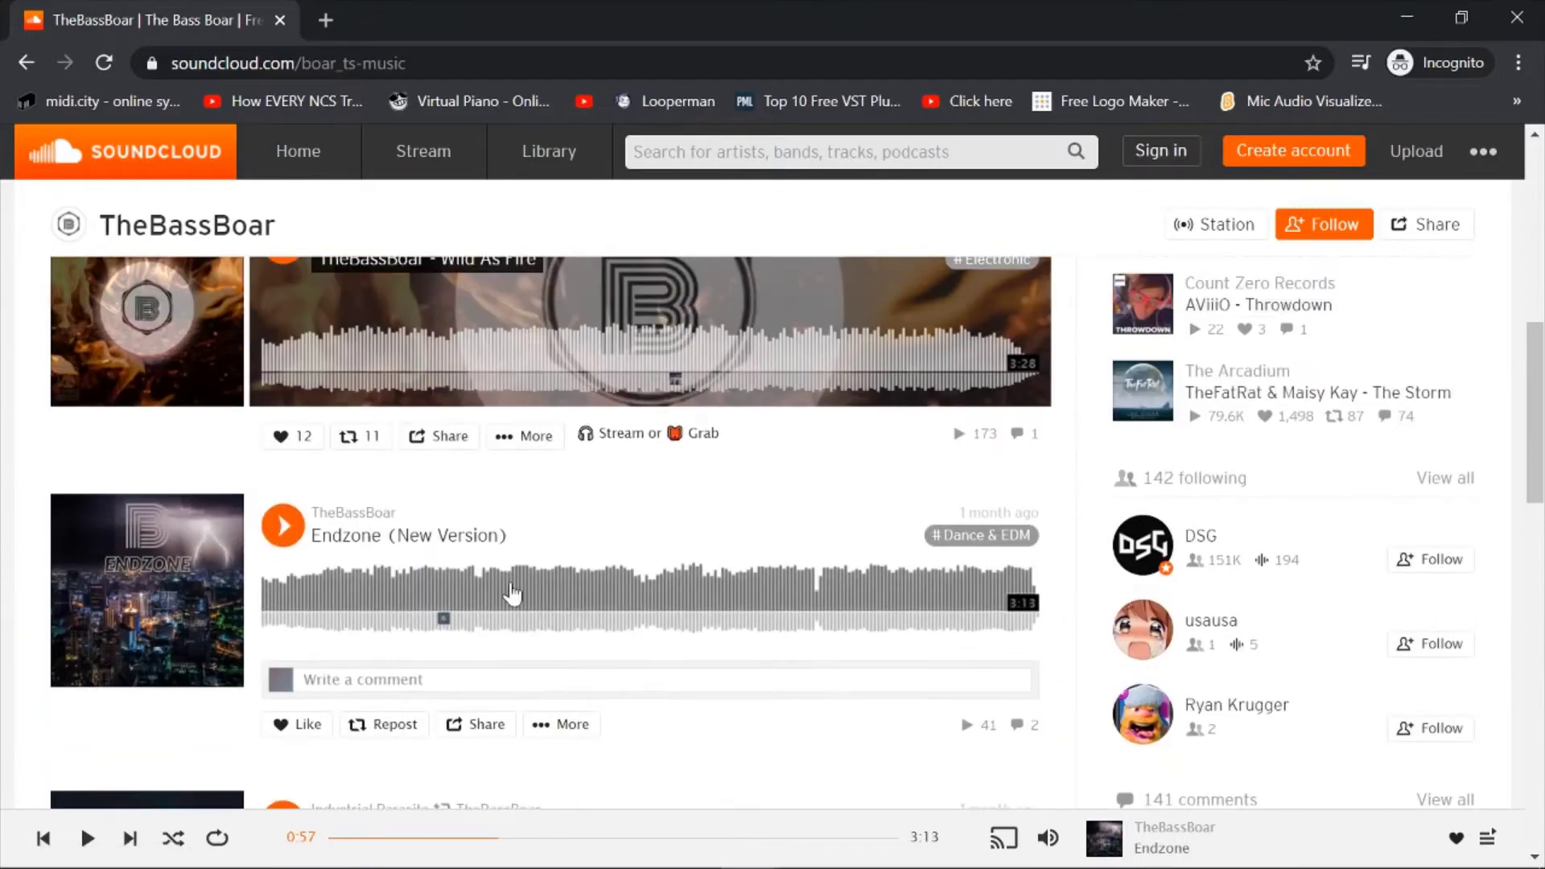
{"action": "left_click", "coordinate": [408, 576]}
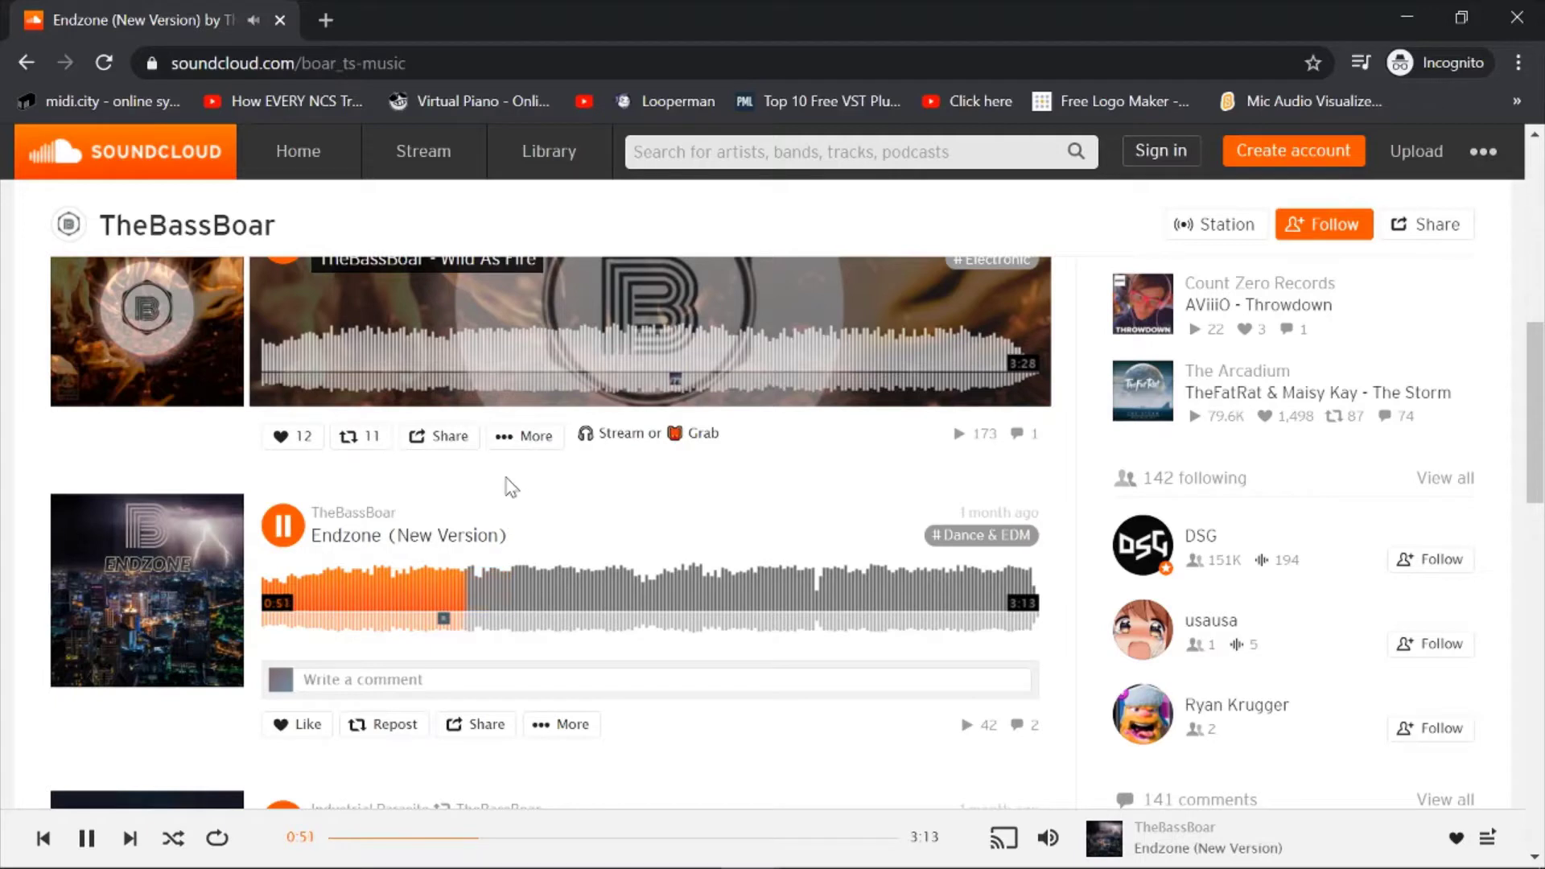
{"action": "scroll", "coordinate": [512, 486], "scroll_direction": "up", "scroll_amount": 1}
{"action": "scroll", "coordinate": [510, 483], "scroll_direction": "down", "scroll_amount": 1}
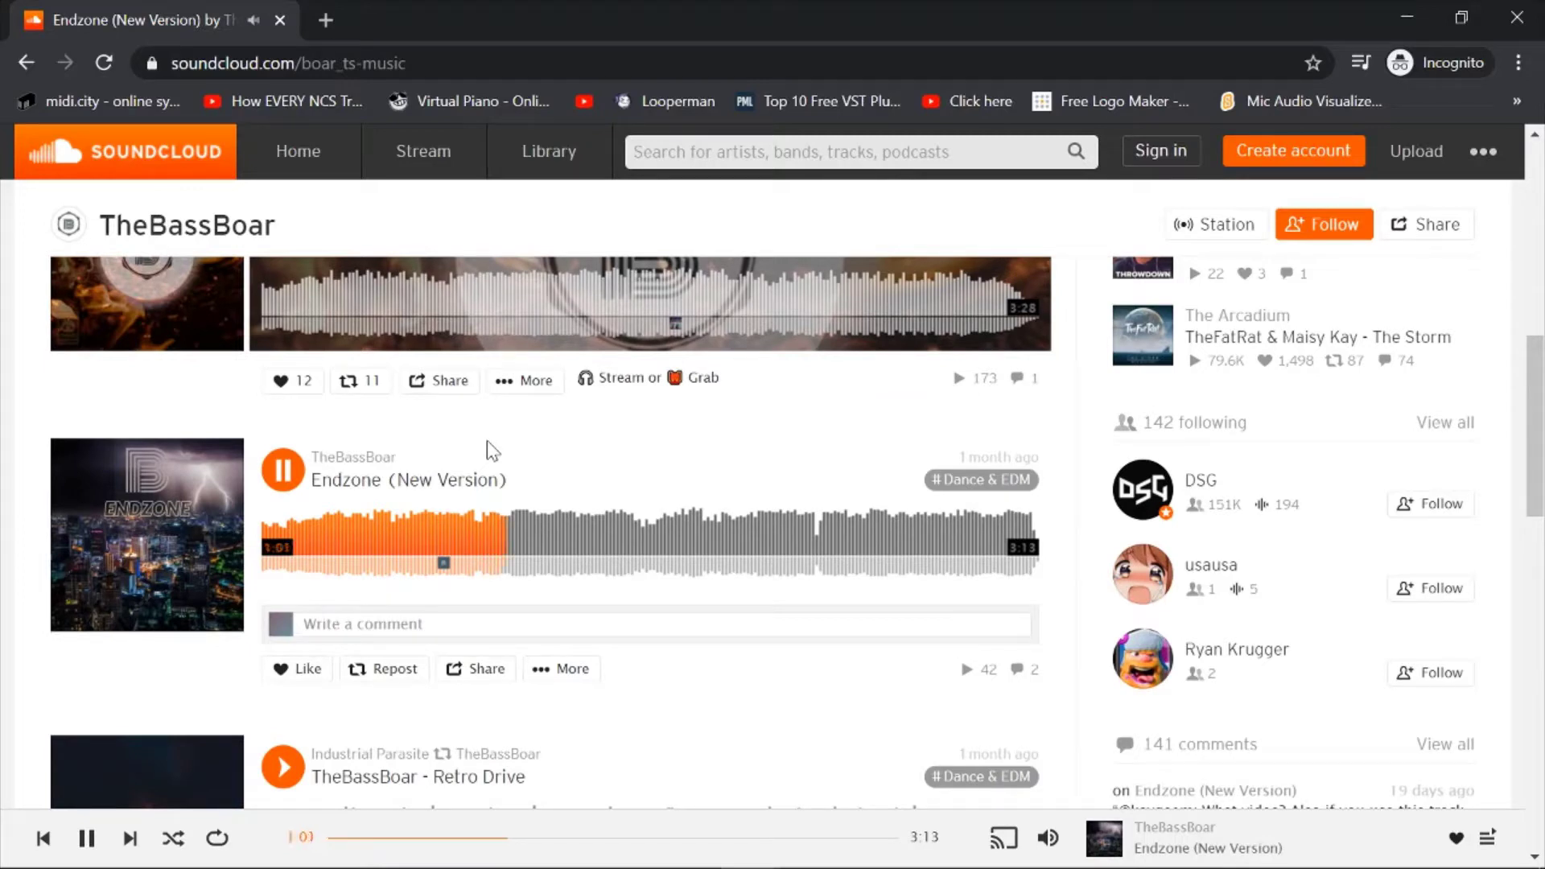
{"action": "key", "text": "space"}
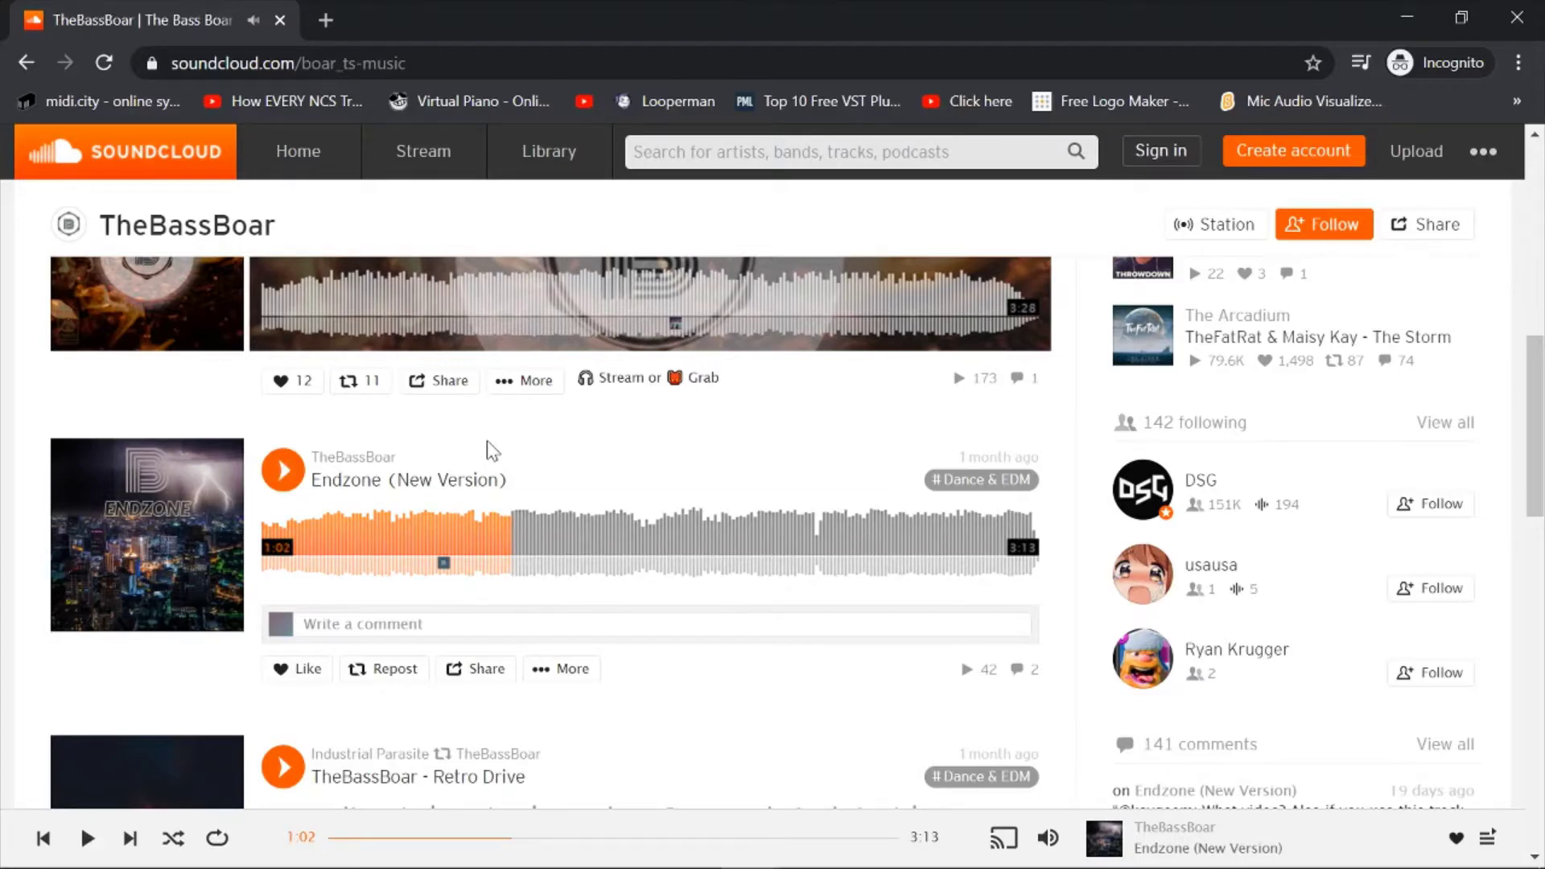
- Switch to the Endzone project in Ableton Live, solo the Piano track, play it from bar 1 and stop playback
{"action": "key", "text": "alt+Tab"}
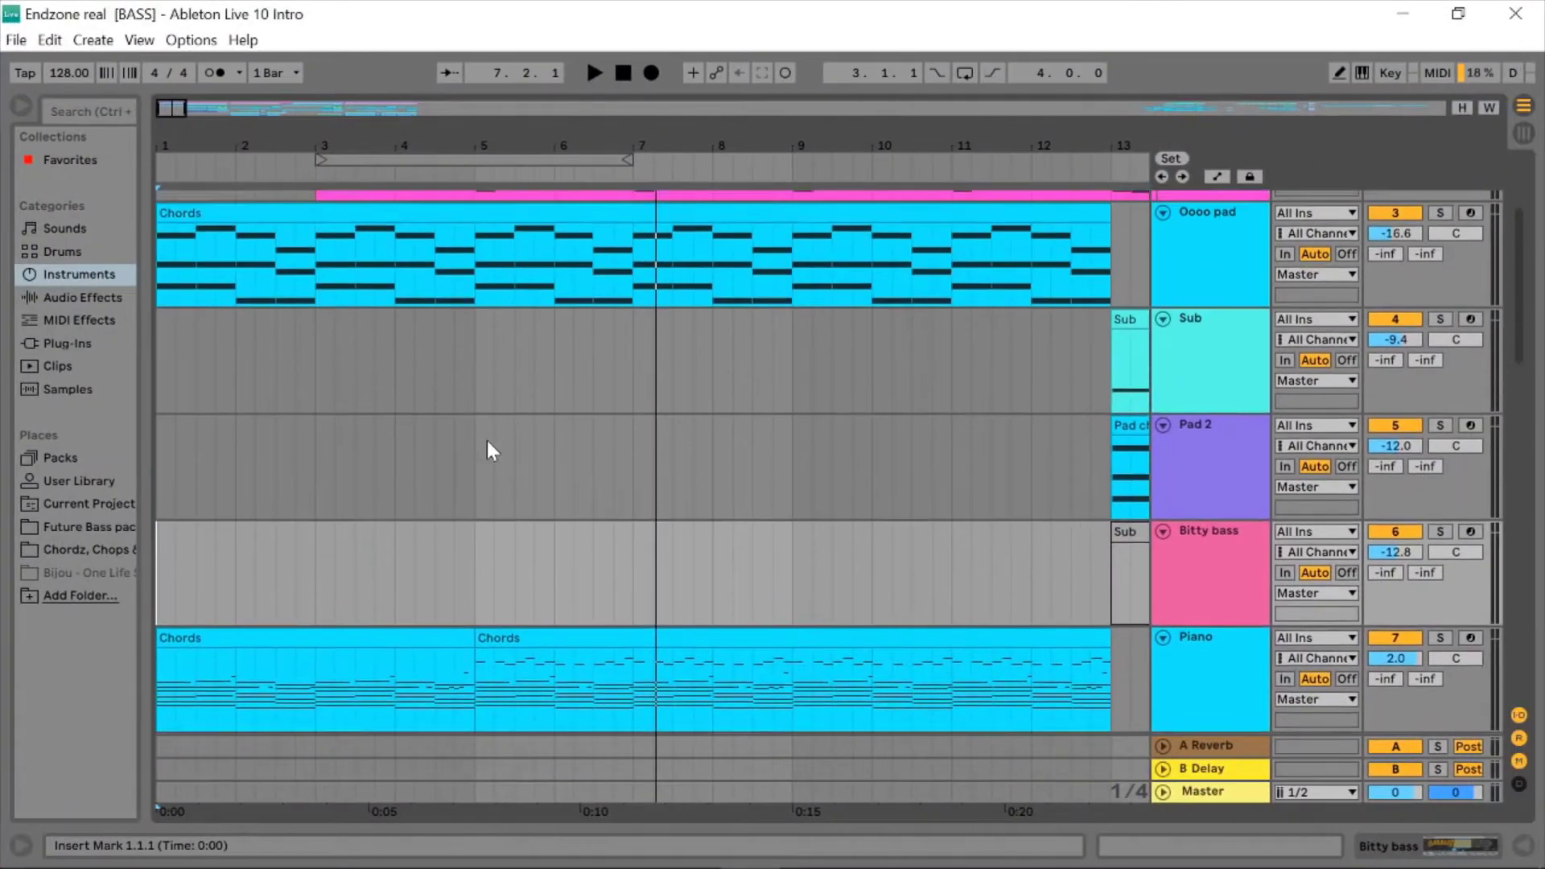
{"action": "scroll", "coordinate": [489, 451], "scroll_direction": "down", "scroll_amount": 2}
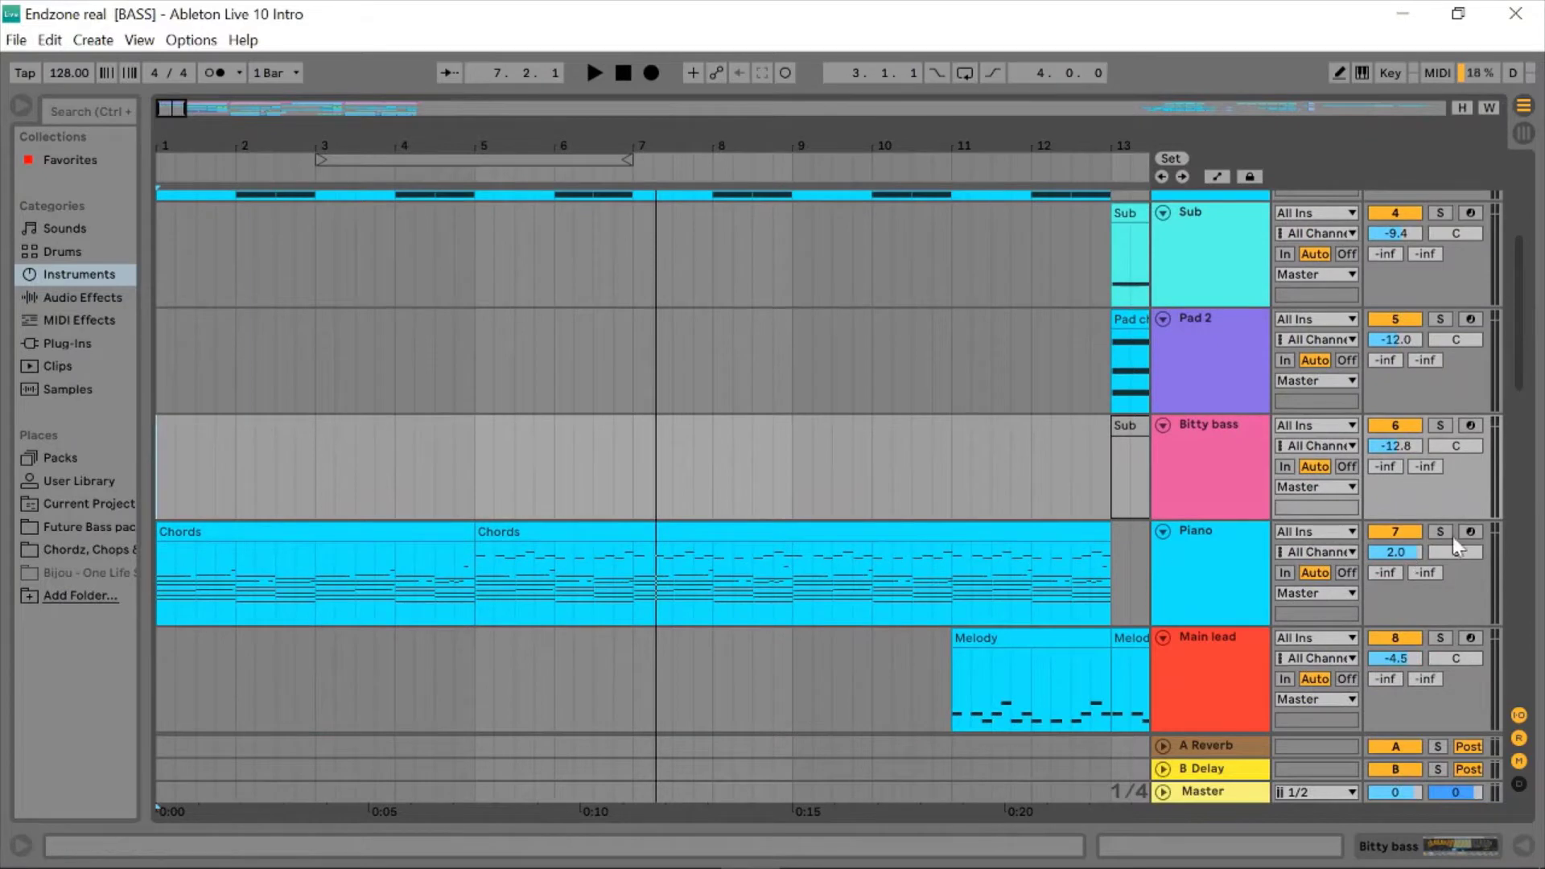
{"action": "key", "text": "space"}
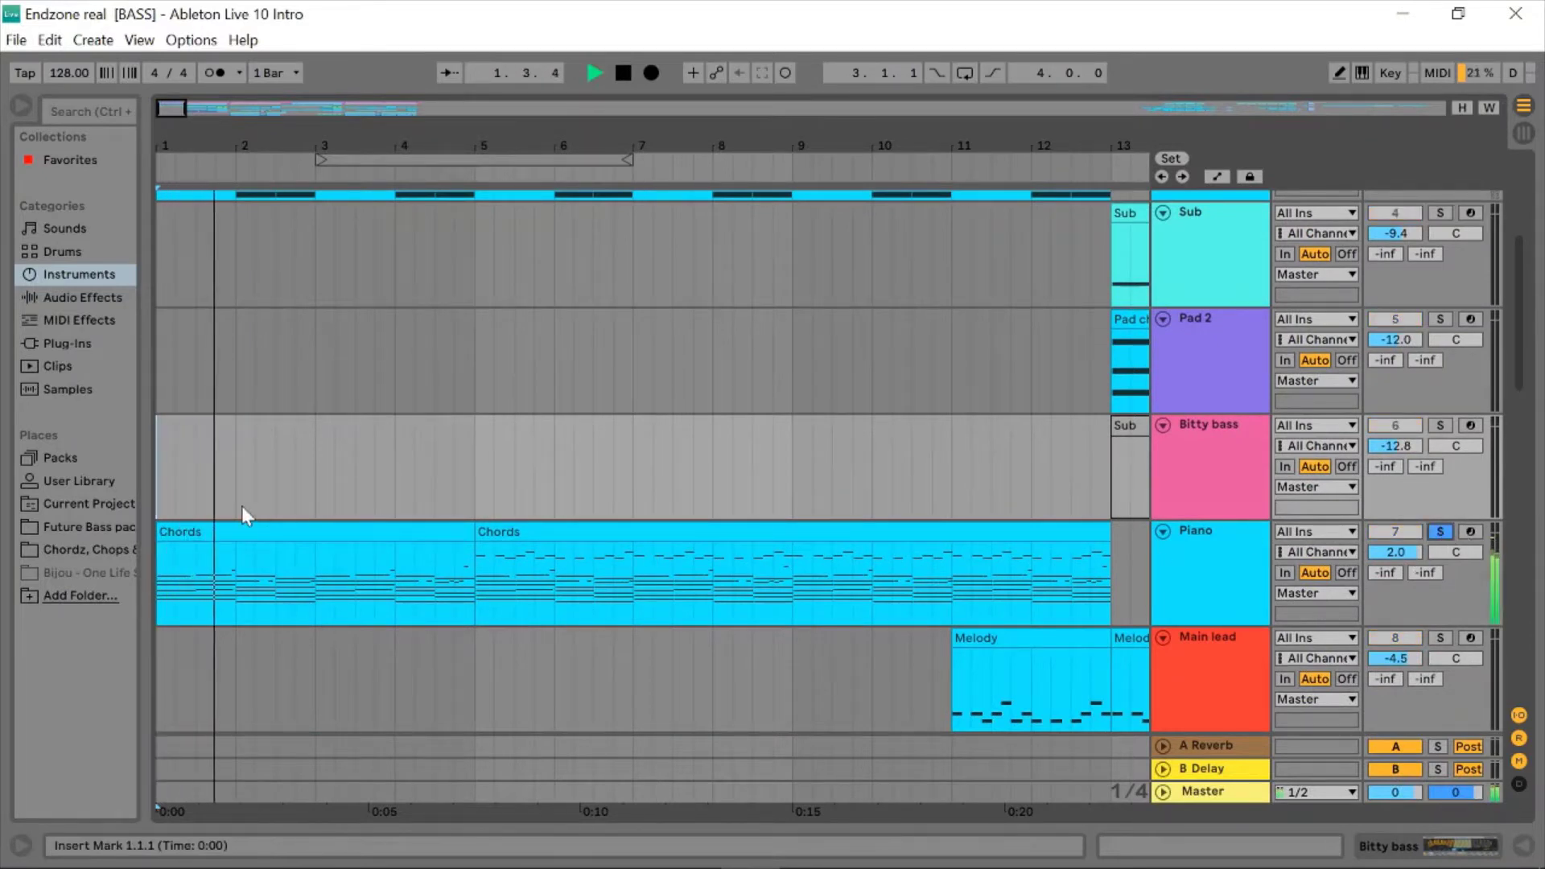
{"action": "key", "text": "plus"}
{"action": "key", "text": "plus"}
{"action": "key", "text": "plus"}
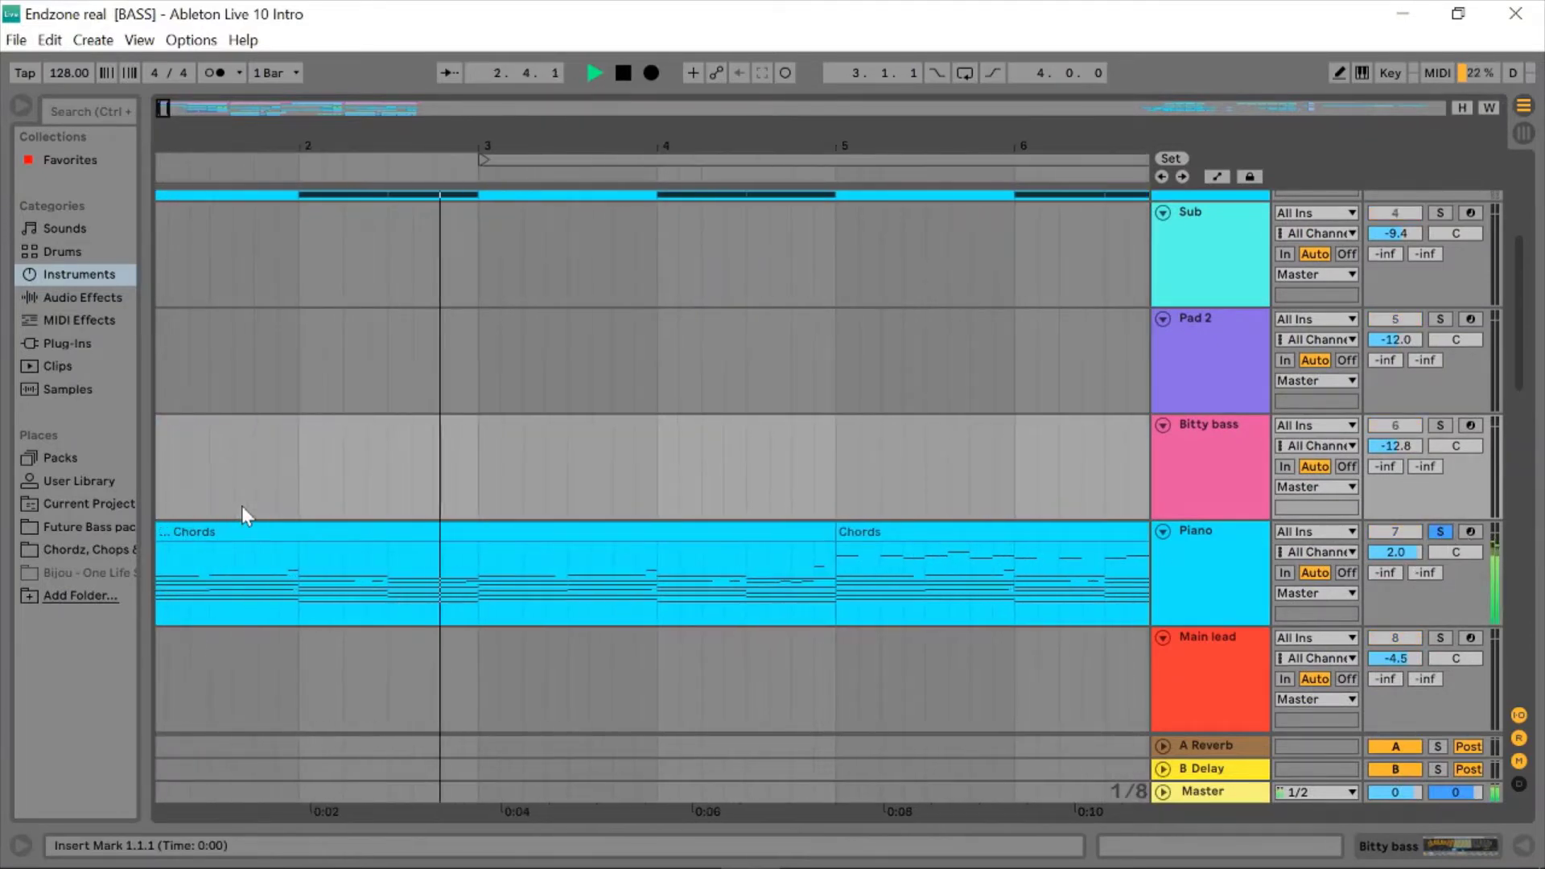
{"action": "scroll", "coordinate": [665, 591], "scroll_direction": "down", "scroll_amount": 2}
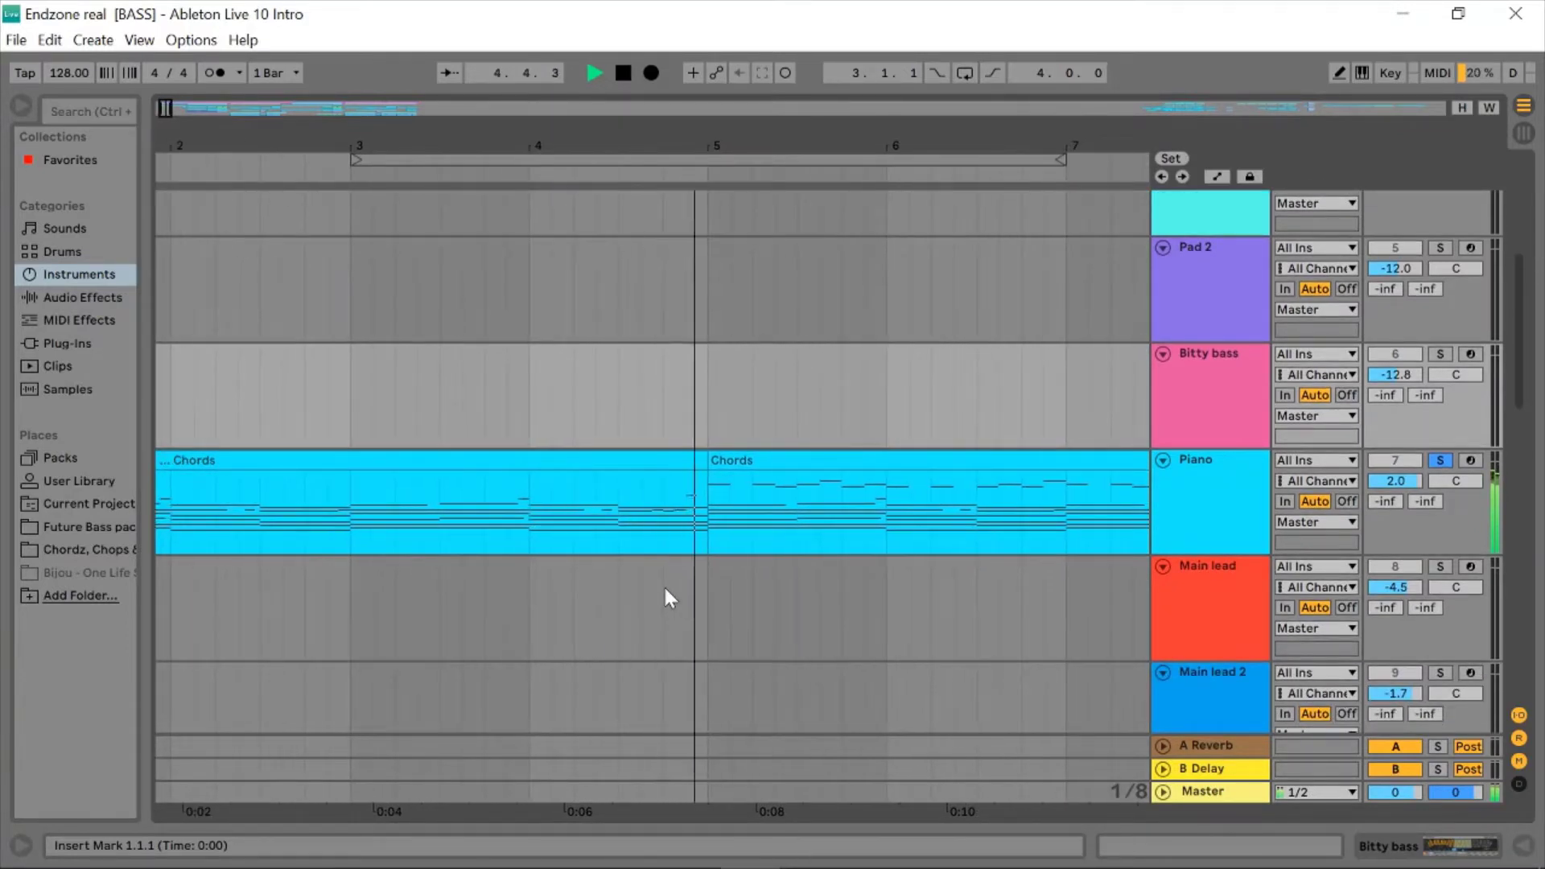
{"action": "key", "text": "space"}
{"action": "key", "text": "Home"}
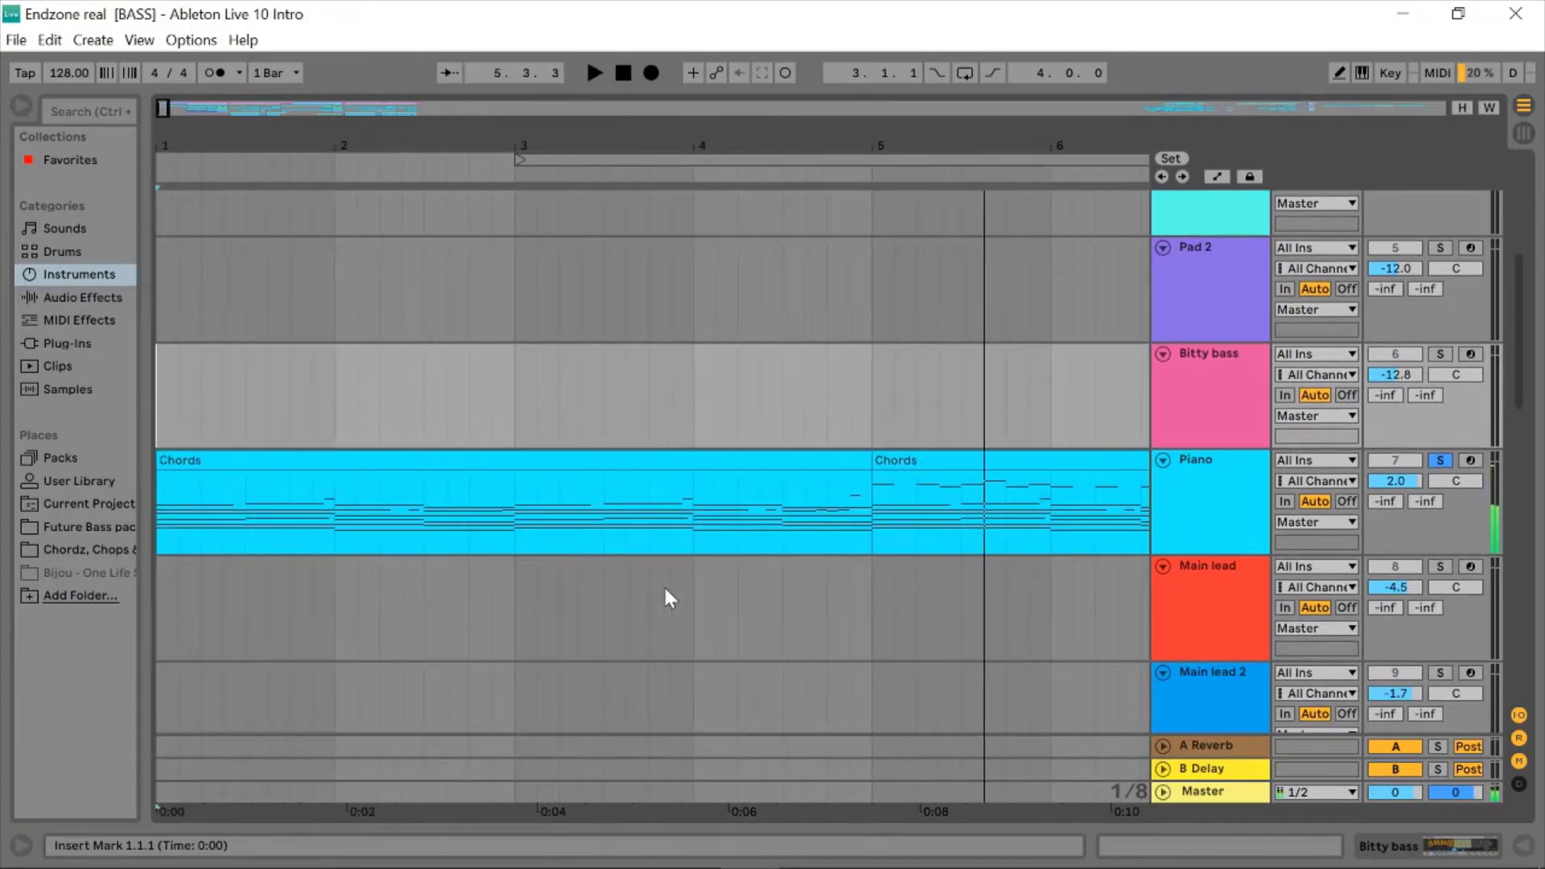
- Solo the Oooo pad together with the Piano, play both from bar 3 and stop playback
{"action": "scroll", "coordinate": [665, 597], "scroll_direction": "up", "scroll_amount": 5}
{"action": "left_click", "coordinate": [520, 415]}
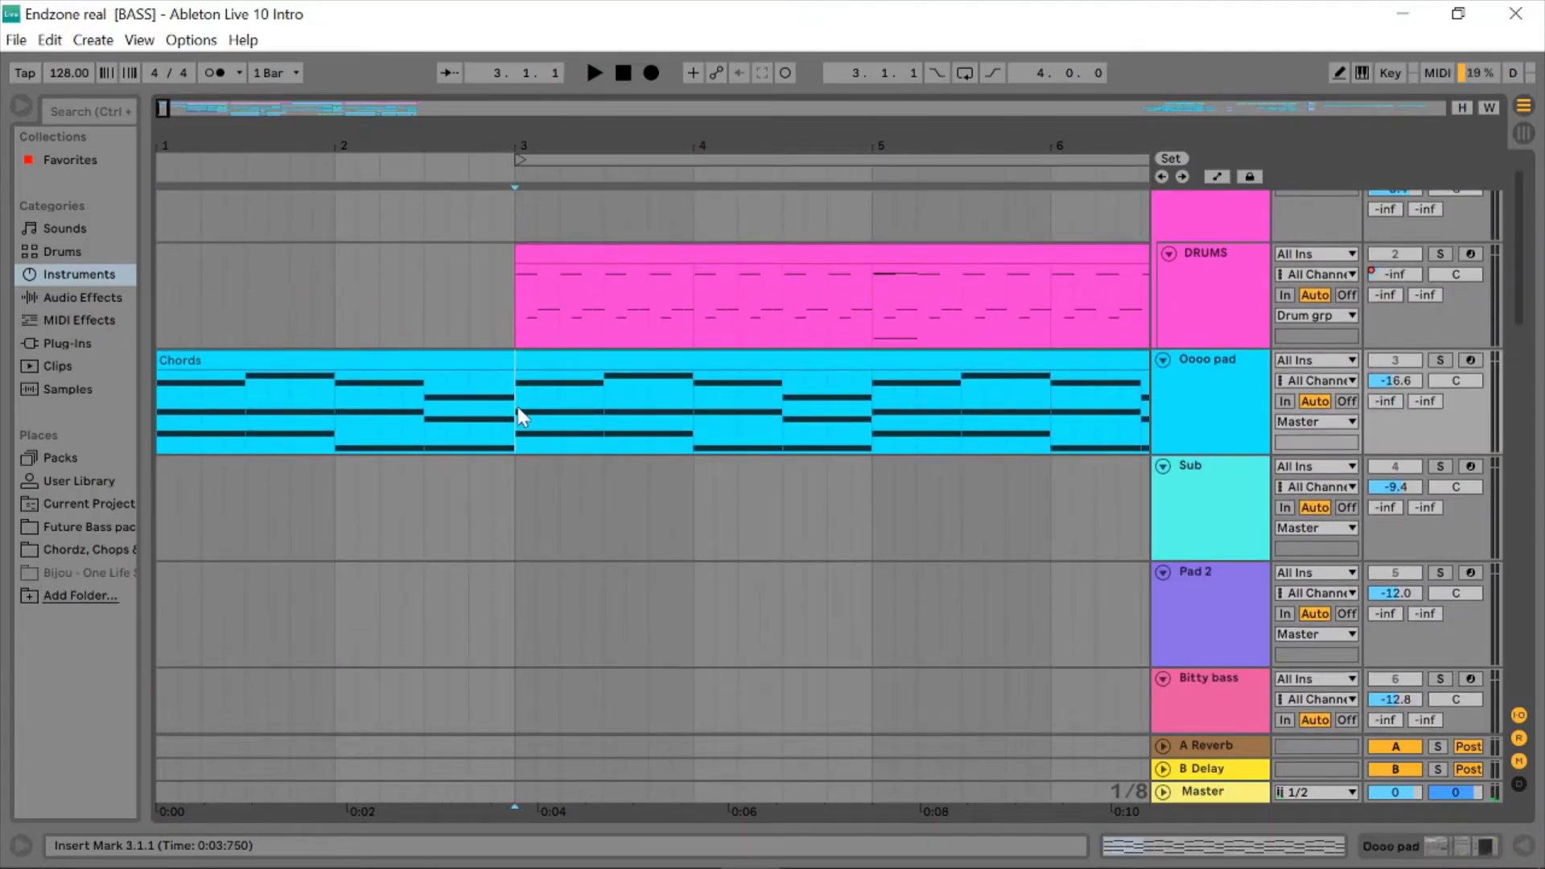
{"action": "scroll", "coordinate": [861, 465], "scroll_direction": "down", "scroll_amount": 5}
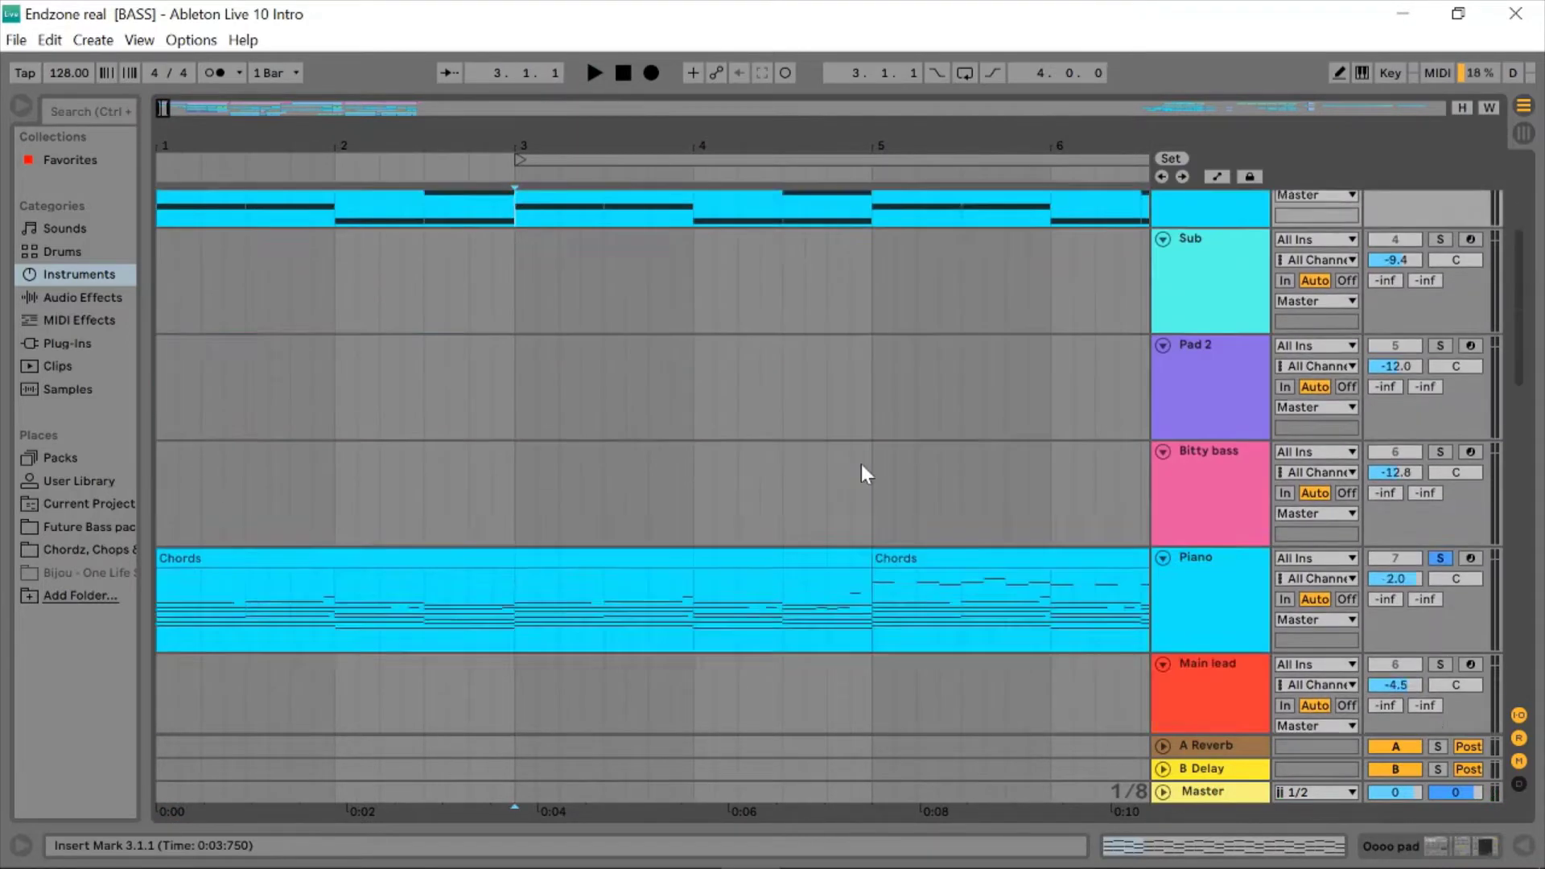
{"action": "scroll", "coordinate": [948, 427], "scroll_direction": "down", "scroll_amount": 3}
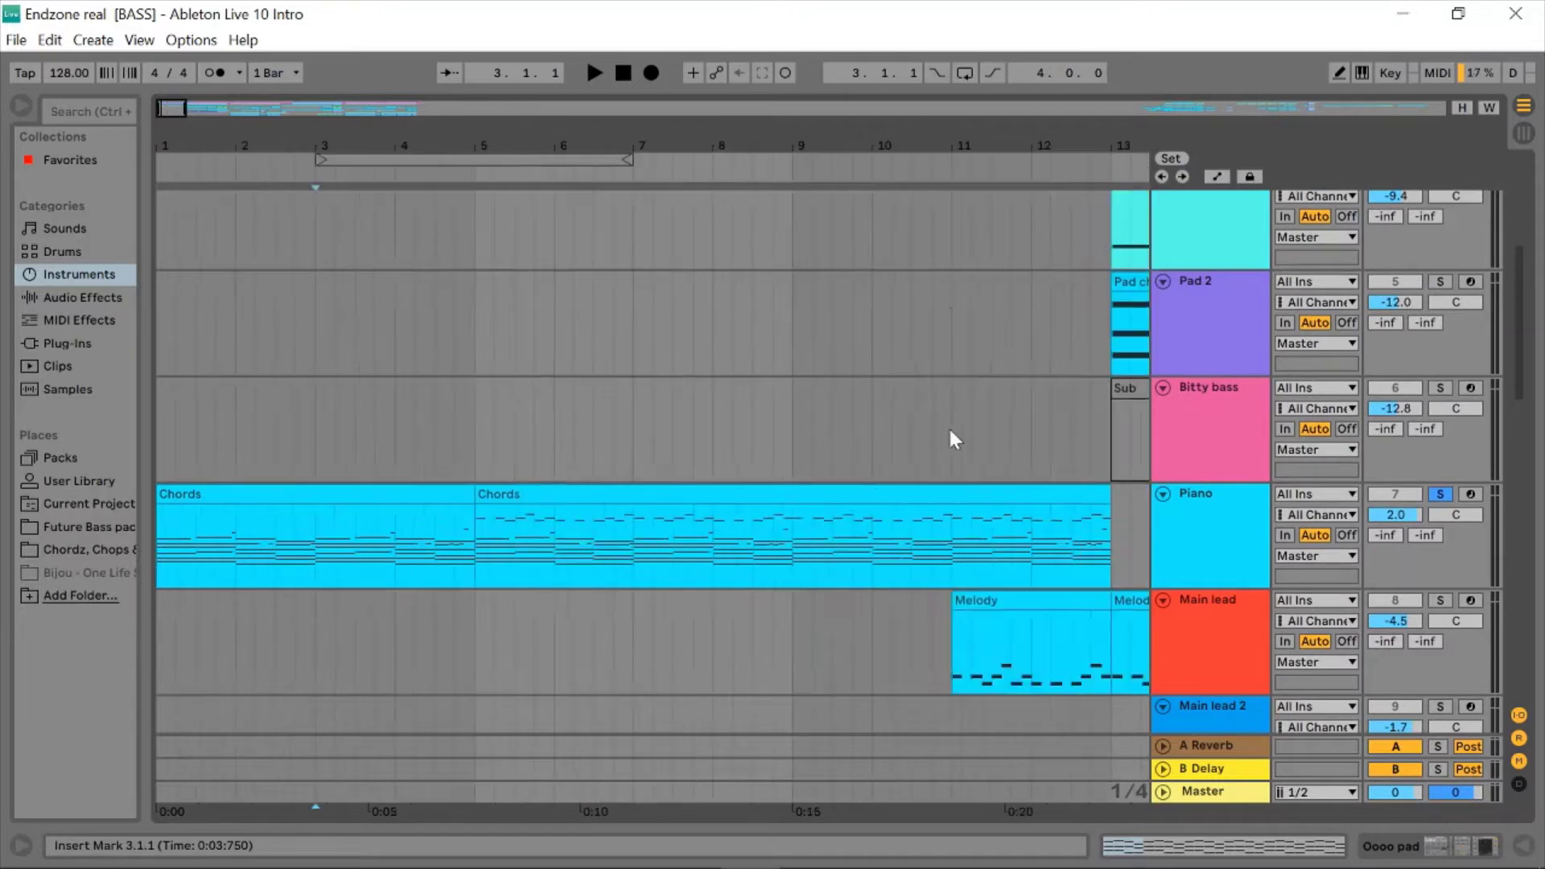
{"action": "scroll", "coordinate": [948, 426], "scroll_direction": "up", "scroll_amount": 3}
{"action": "key", "text": "space"}
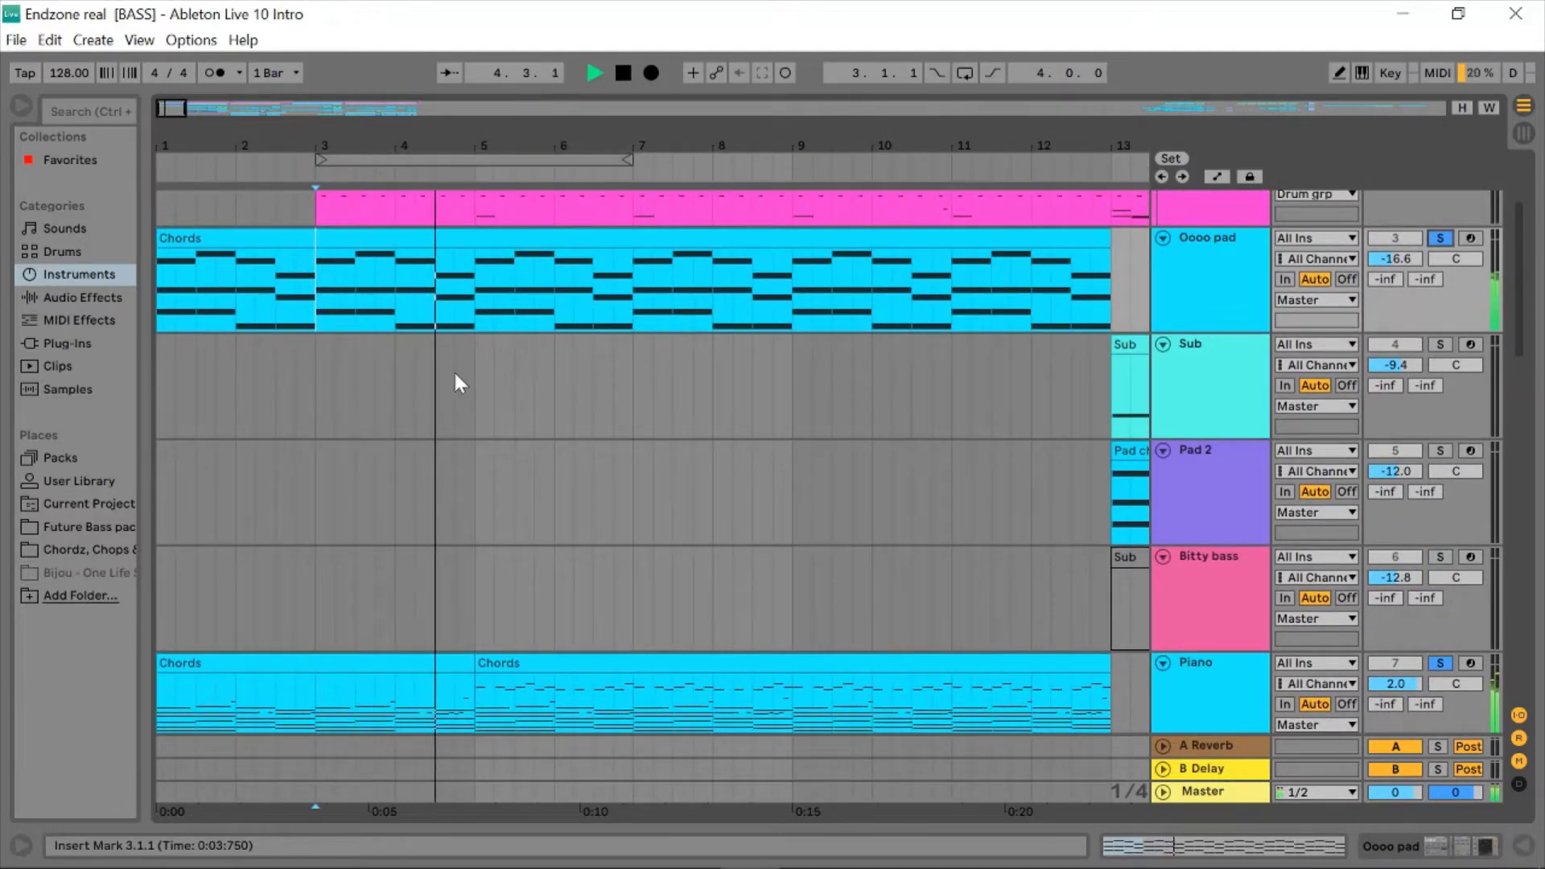
{"action": "key", "text": "space"}
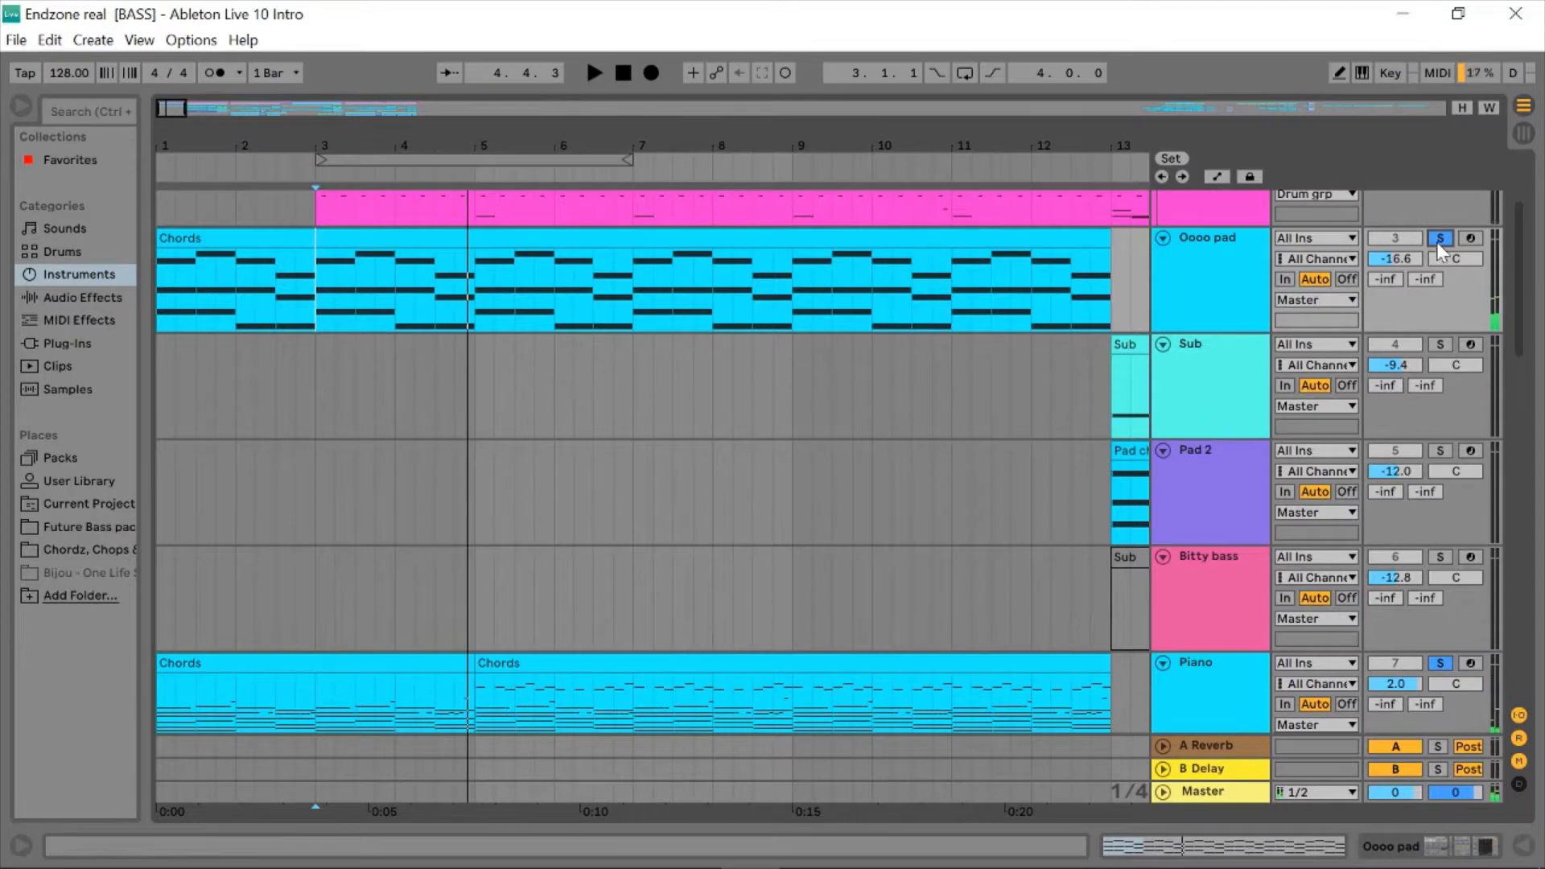
- Compare the Piano from bar 3 with and without the Oooo pad by toggling the pad's solo between playbacks
{"action": "key", "text": "space"}
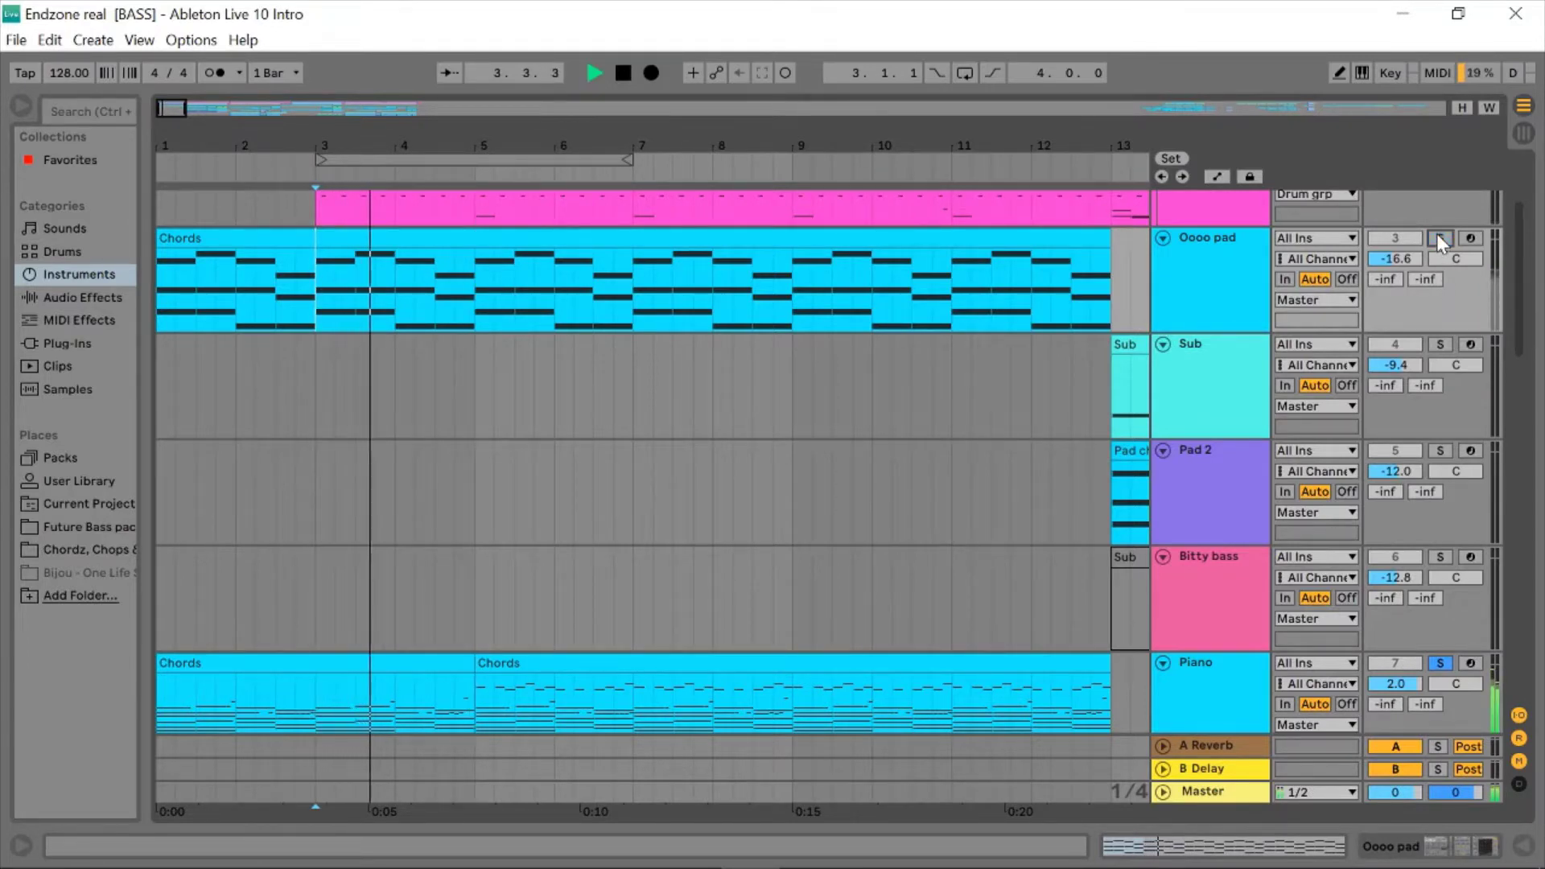
{"action": "key", "text": "space"}
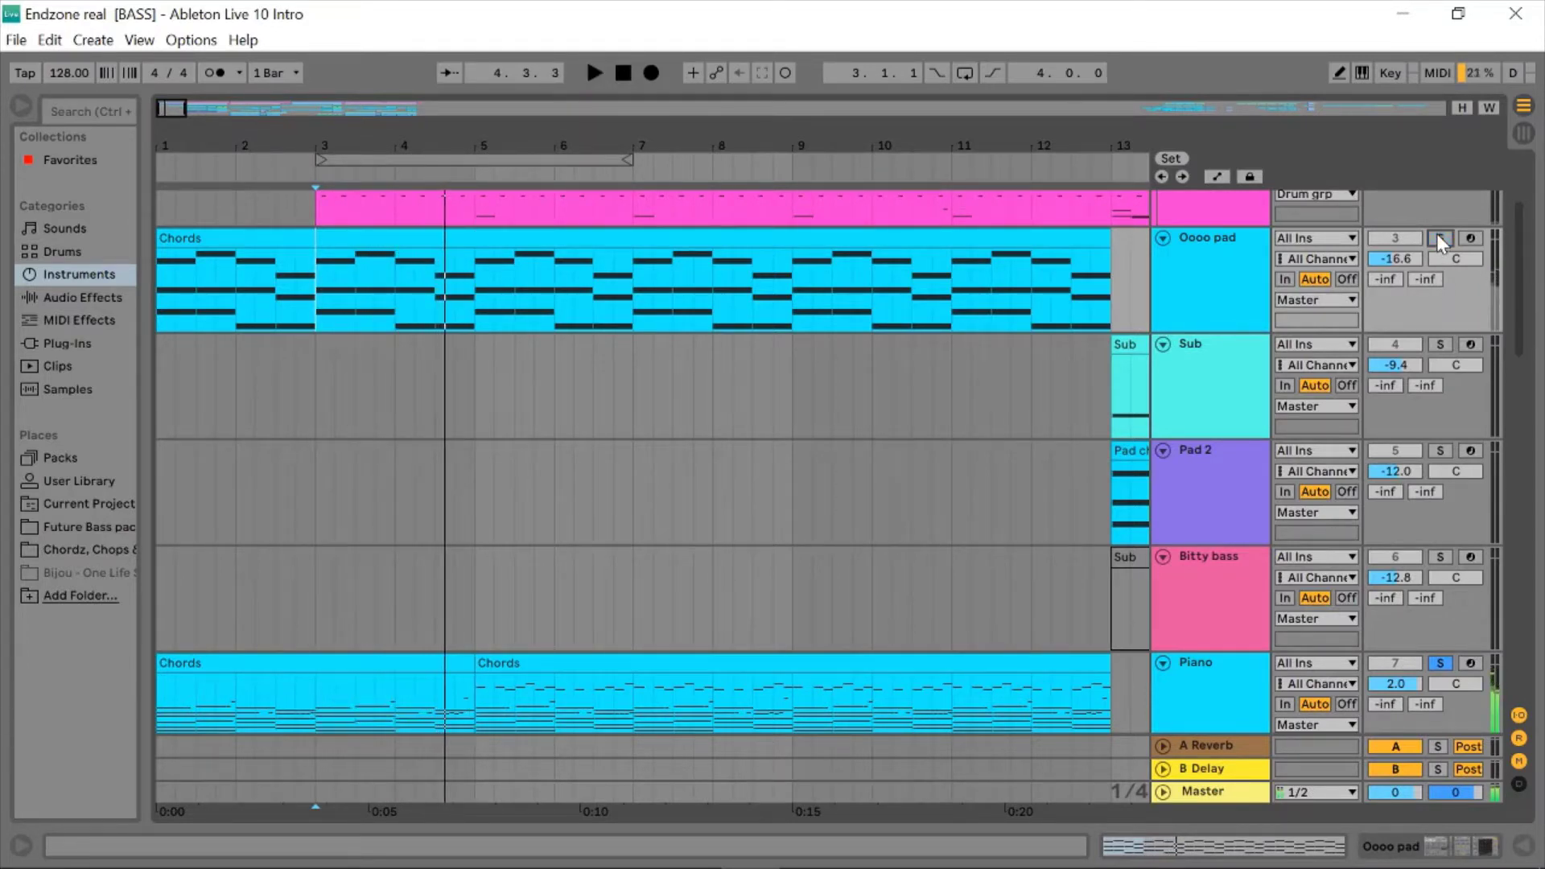
{"action": "left_click", "coordinate": [1439, 239]}
{"action": "key", "text": "space"}
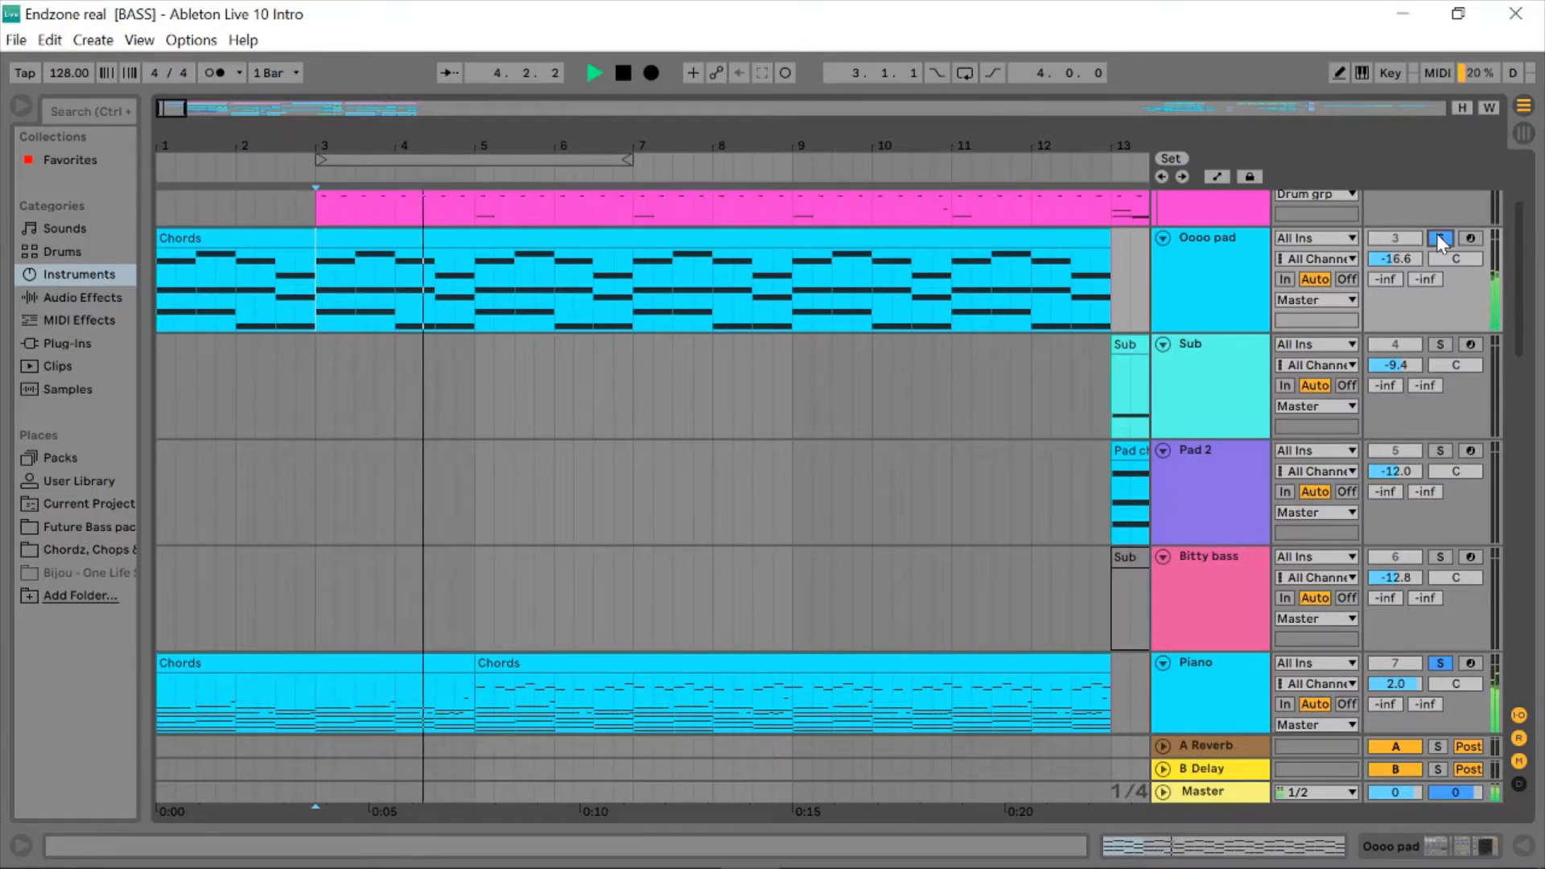
{"action": "key", "text": "space"}
{"action": "key", "text": "space"}
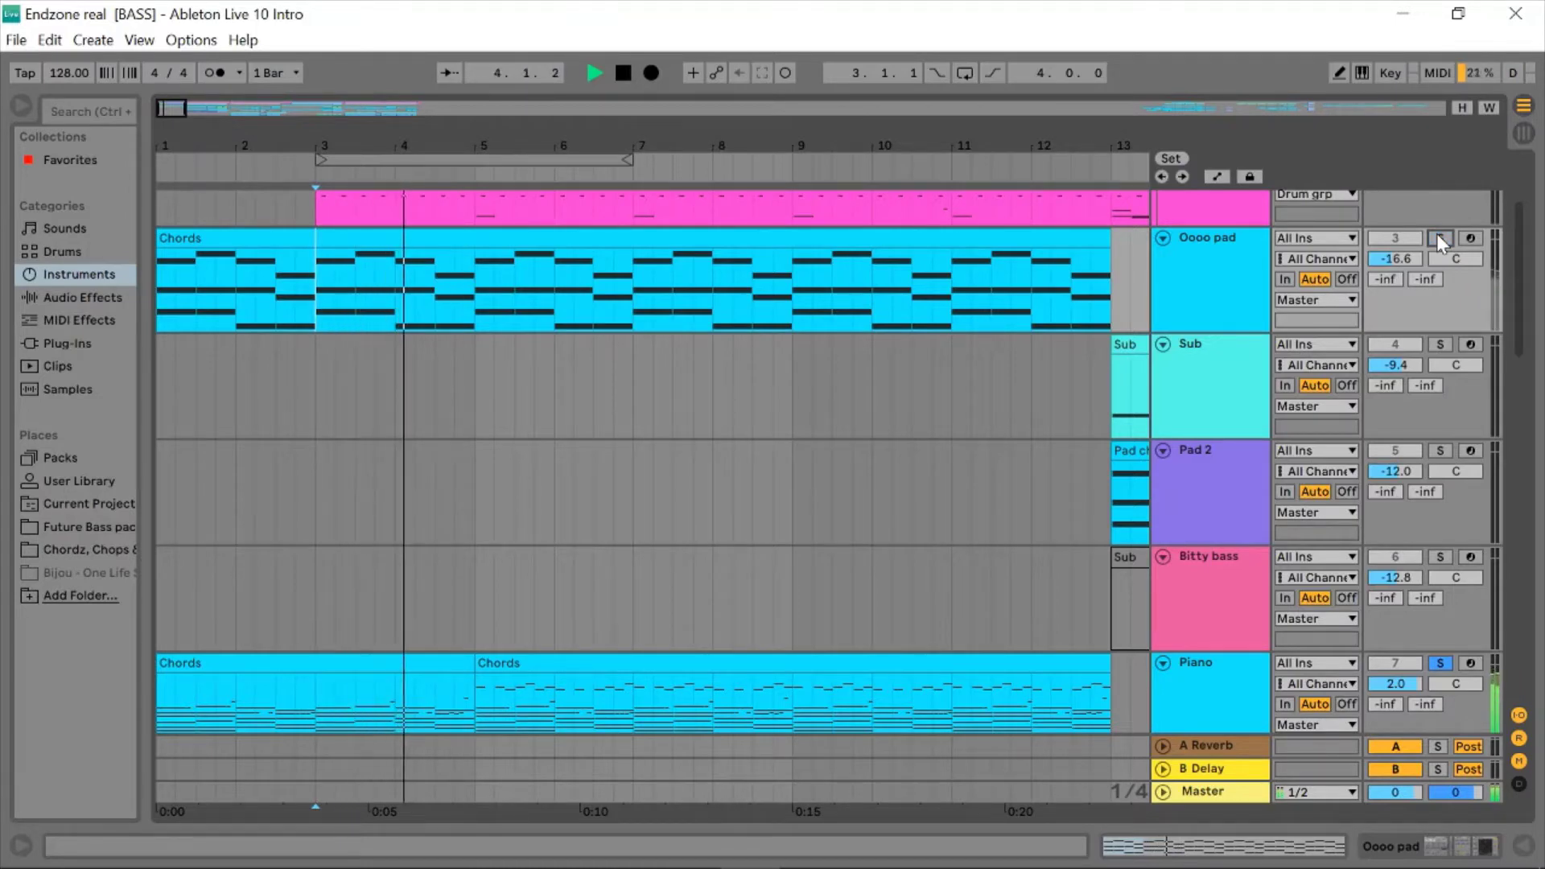
{"action": "key", "text": "space"}
- Turn off the Piano solo, solo the DRUMS track and play it from bar 7
{"action": "left_click", "coordinate": [1439, 663]}
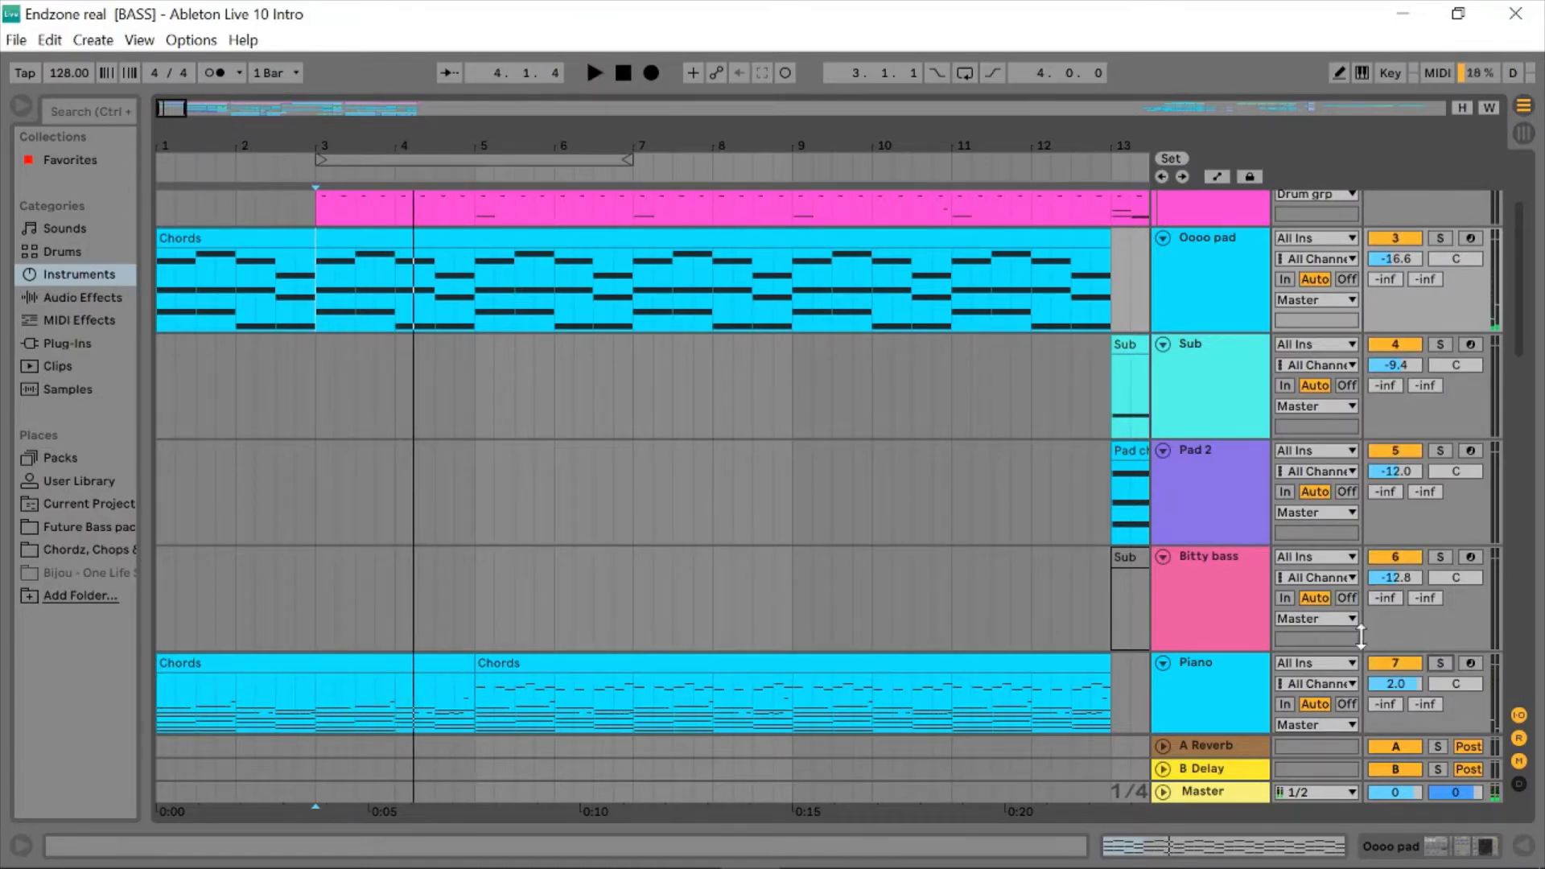
{"action": "scroll", "coordinate": [930, 426], "scroll_direction": "up", "scroll_amount": 3}
{"action": "left_click", "coordinate": [655, 331]}
{"action": "left_click", "coordinate": [1439, 286]}
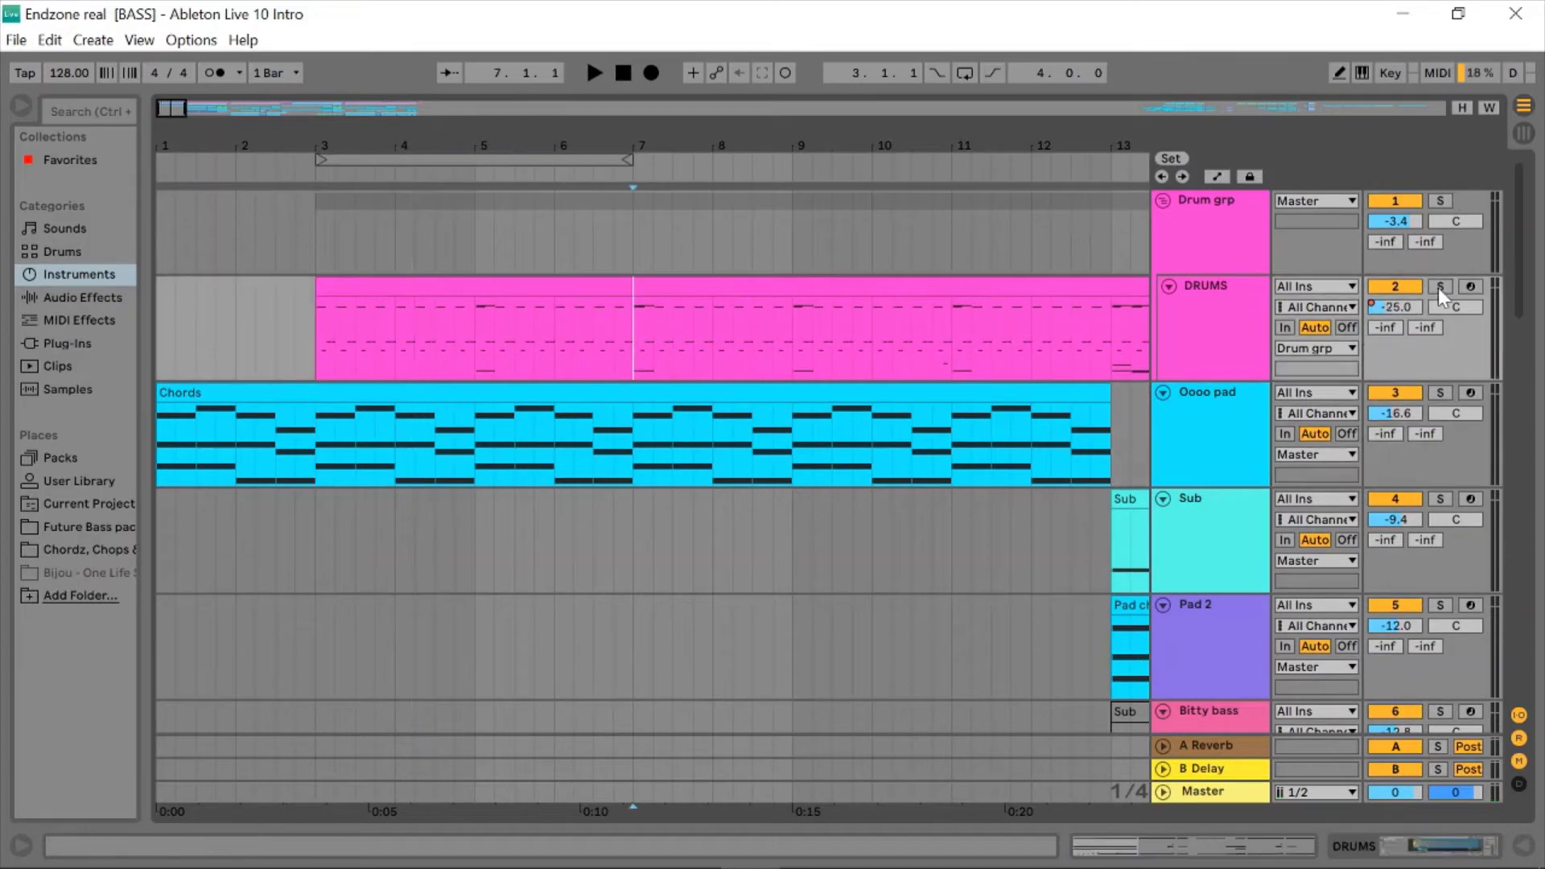
{"action": "key", "text": "space"}
{"action": "scroll", "coordinate": [940, 289], "scroll_direction": "right", "scroll_amount": 3}
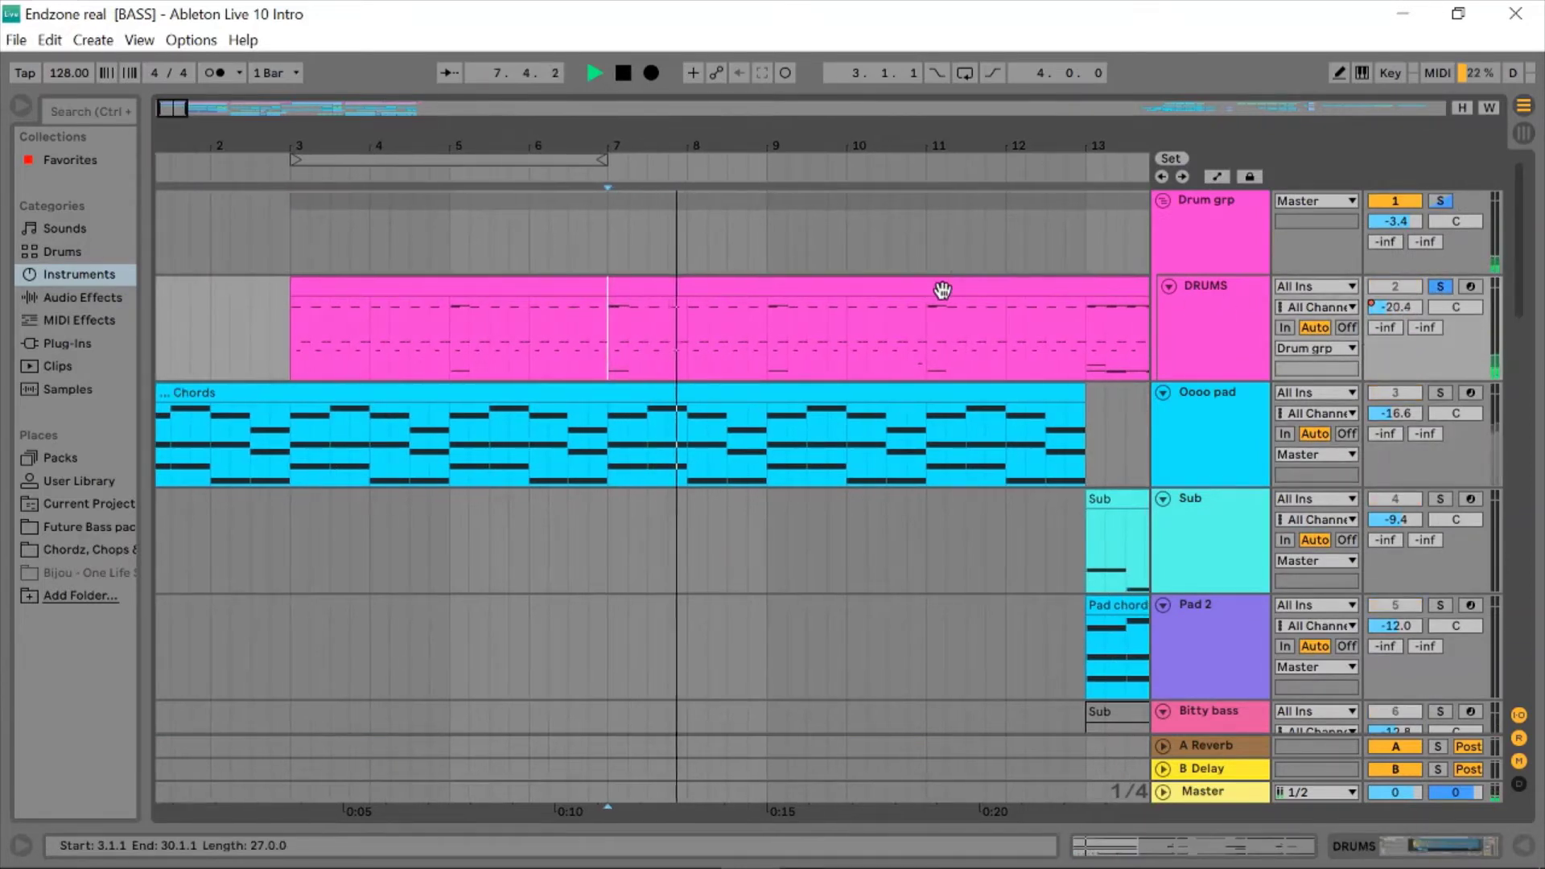
{"action": "scroll", "coordinate": [752, 342], "scroll_direction": "right", "scroll_amount": 1}
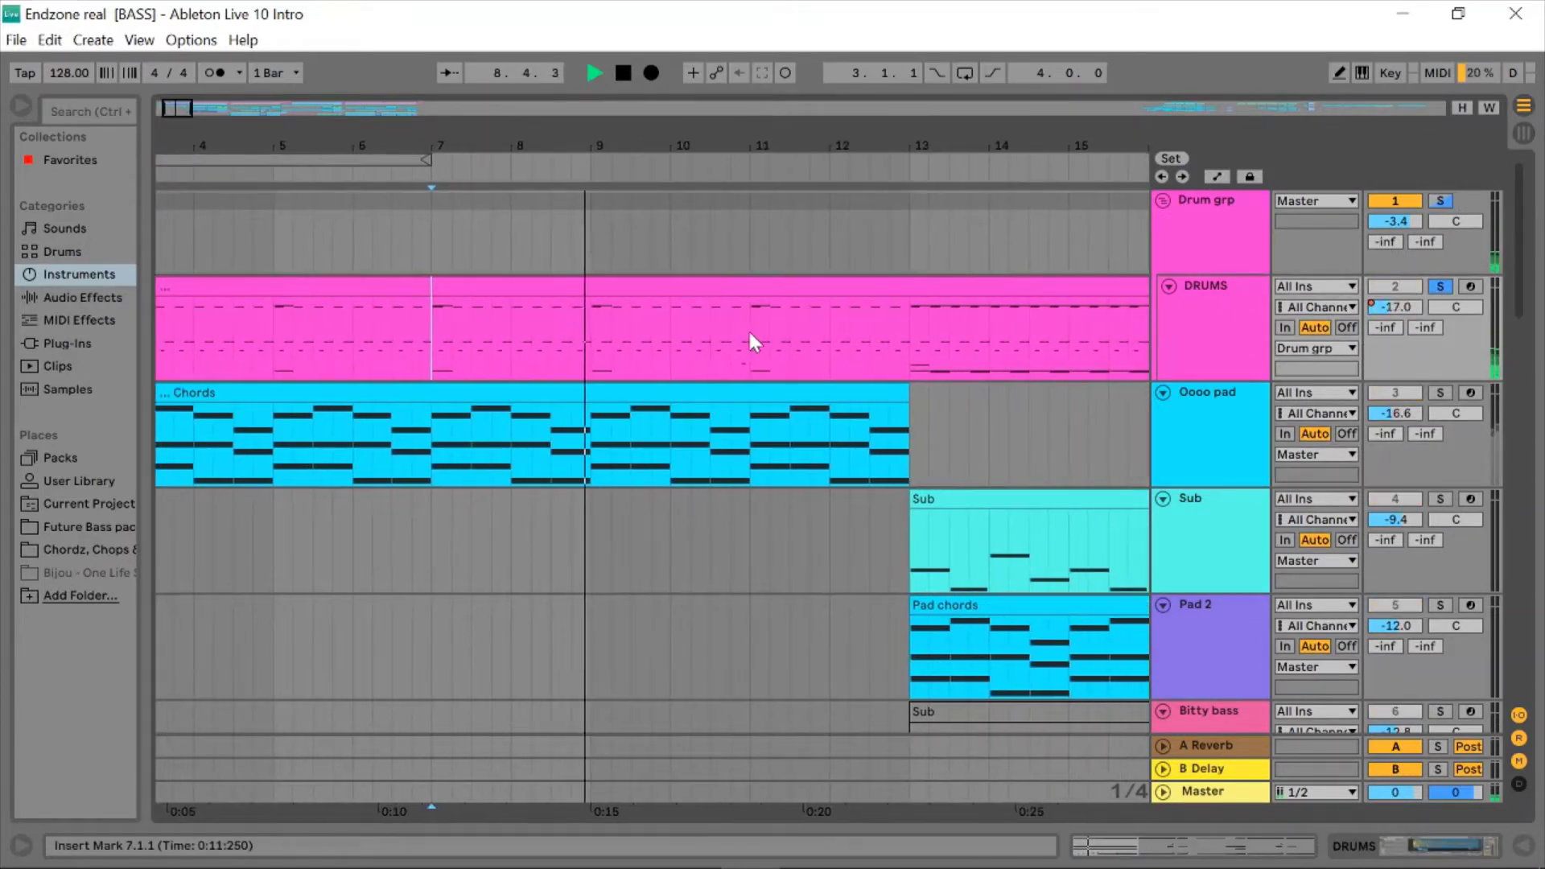
- Follow the soloed DRUMS track up to the change in its pattern at bar 13 and stop playback
{"action": "scroll", "coordinate": [753, 342], "scroll_direction": "right", "scroll_amount": 2}
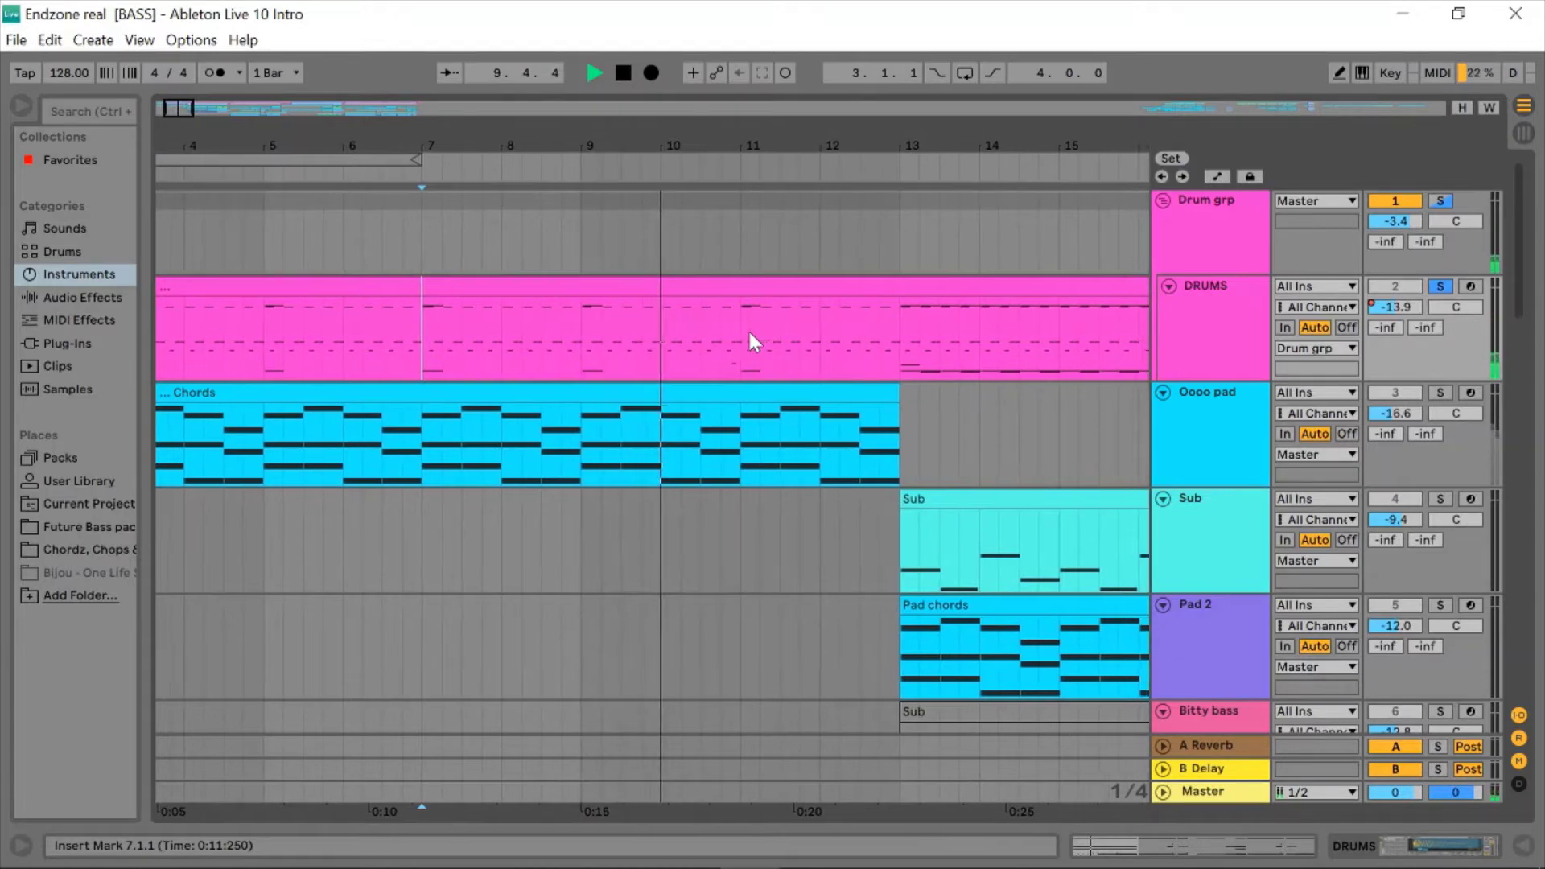
{"action": "scroll", "coordinate": [752, 342], "scroll_direction": "right", "scroll_amount": 2}
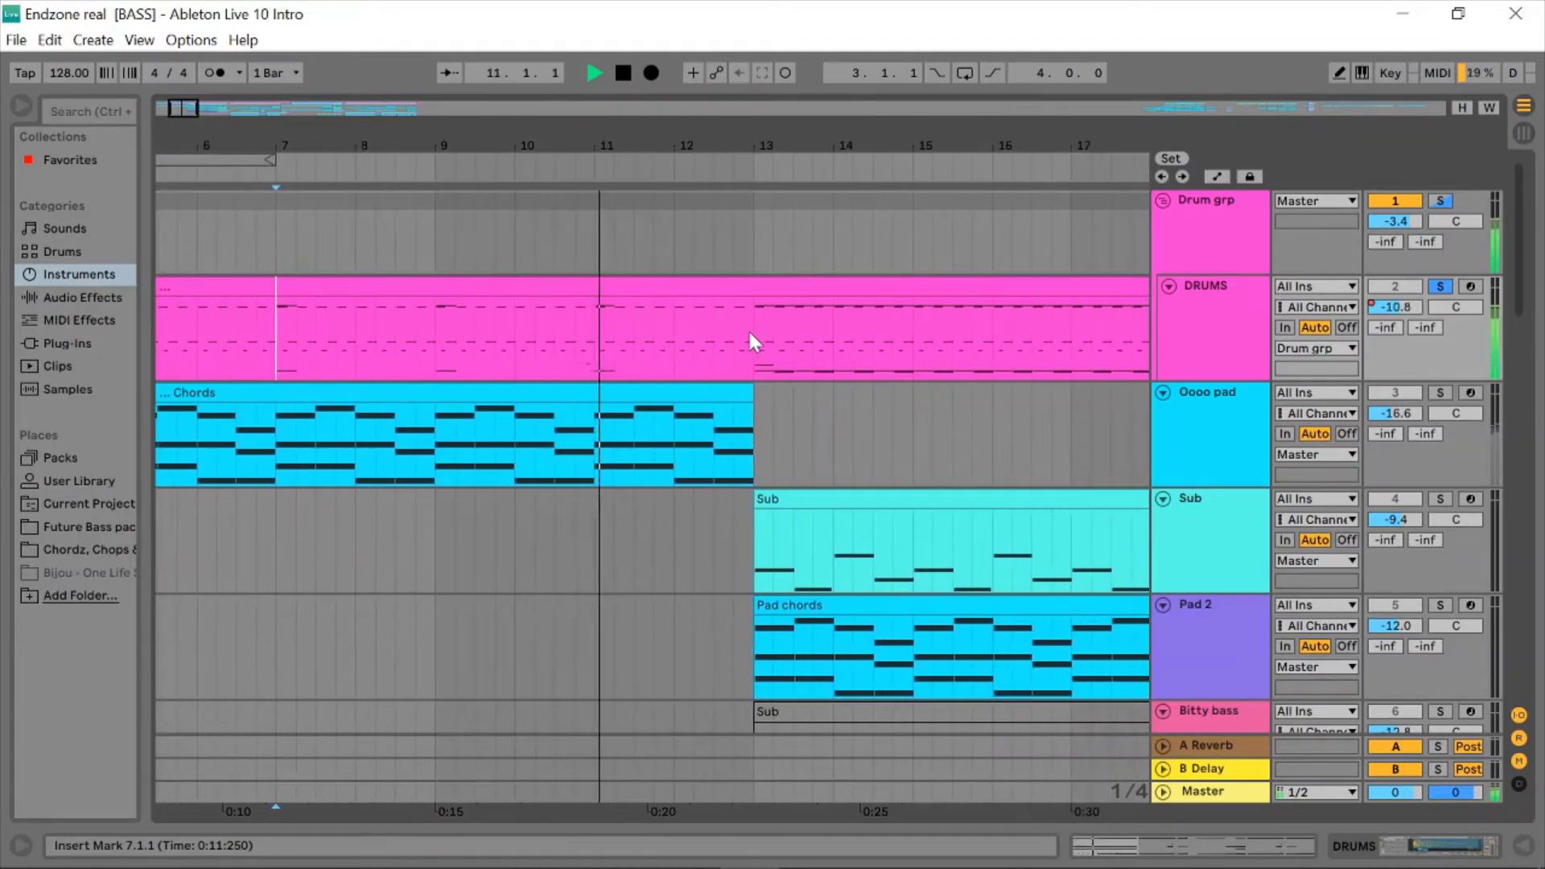
{"action": "scroll", "coordinate": [753, 342], "scroll_direction": "left", "scroll_amount": 2}
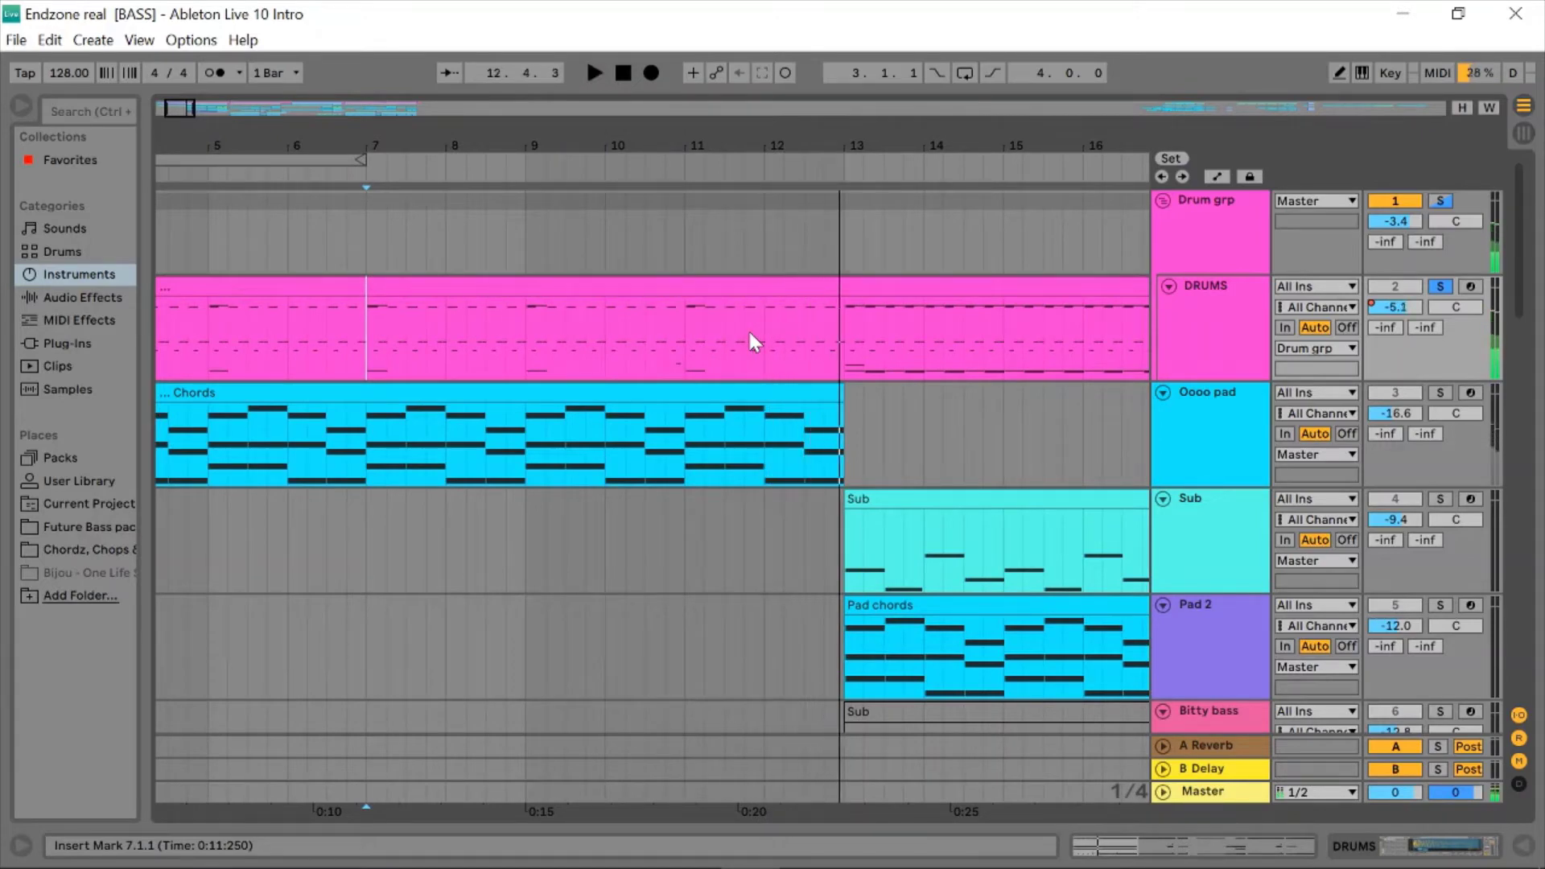
- Play the full mix from bar 7 without the DRUMS solo, inspect the Main lead melody from bar 11, and stop playback
{"action": "key", "text": "space"}
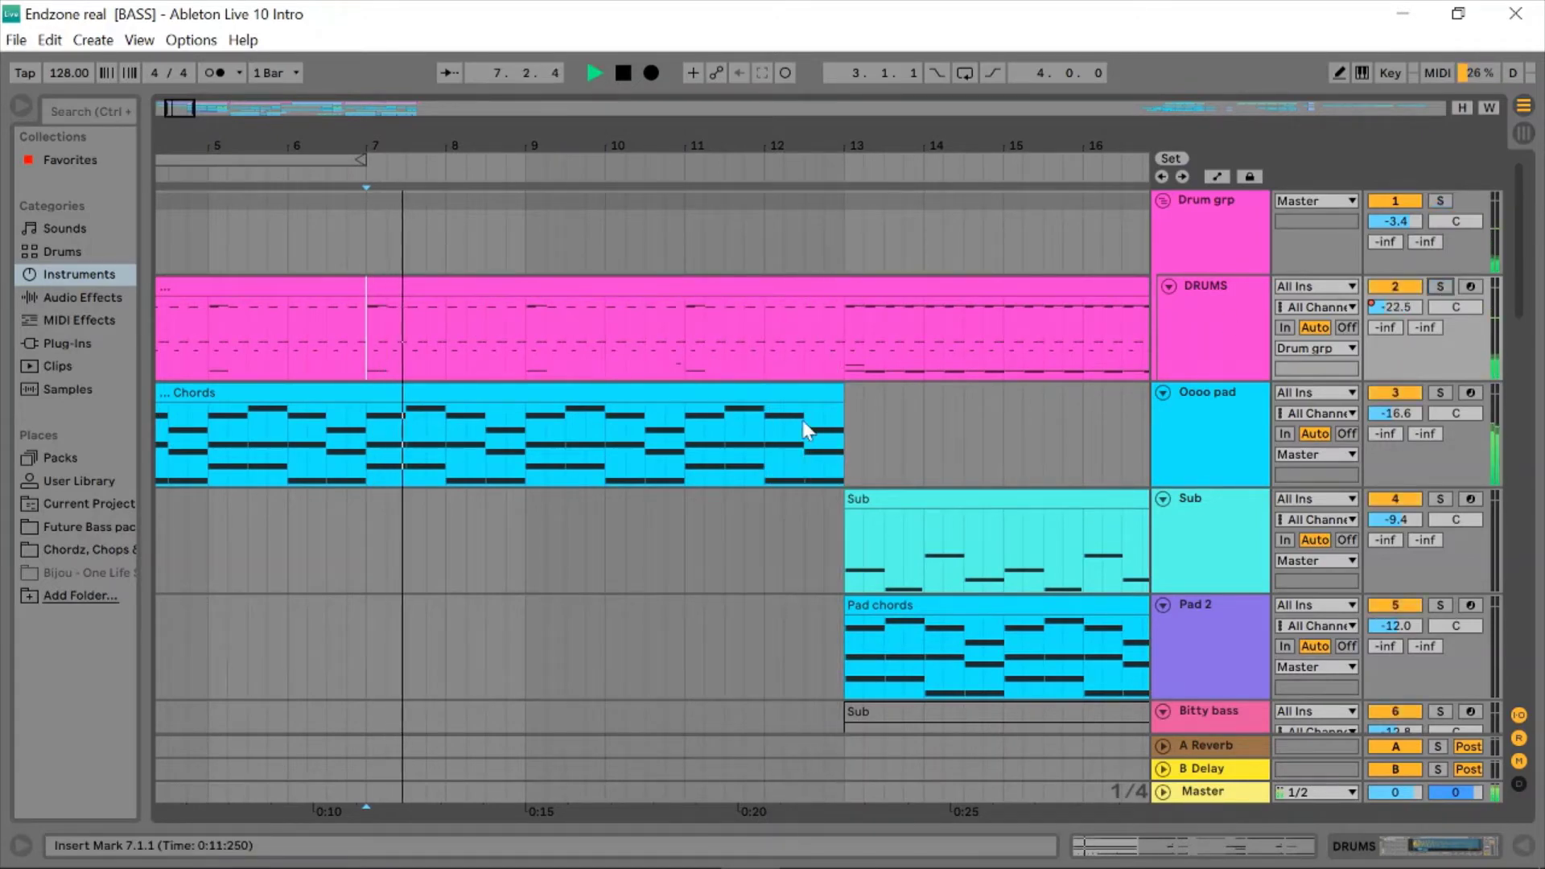
{"action": "scroll", "coordinate": [800, 416], "scroll_direction": "down", "scroll_amount": 10}
{"action": "scroll", "coordinate": [800, 417], "scroll_direction": "up", "scroll_amount": 4}
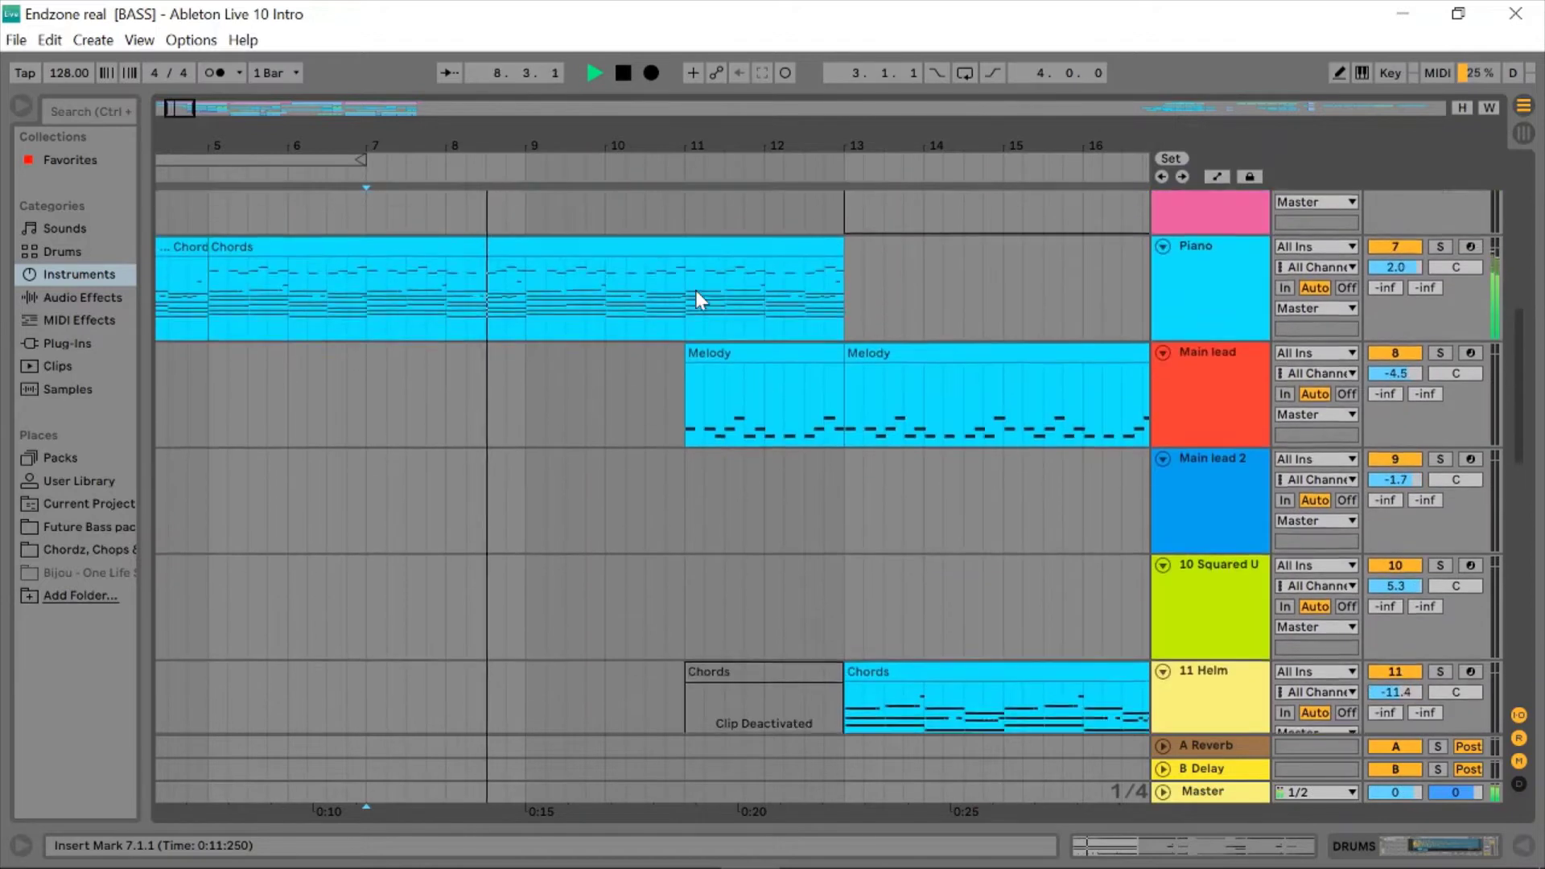
{"action": "scroll", "coordinate": [740, 378], "scroll_direction": "up", "scroll_amount": 3}
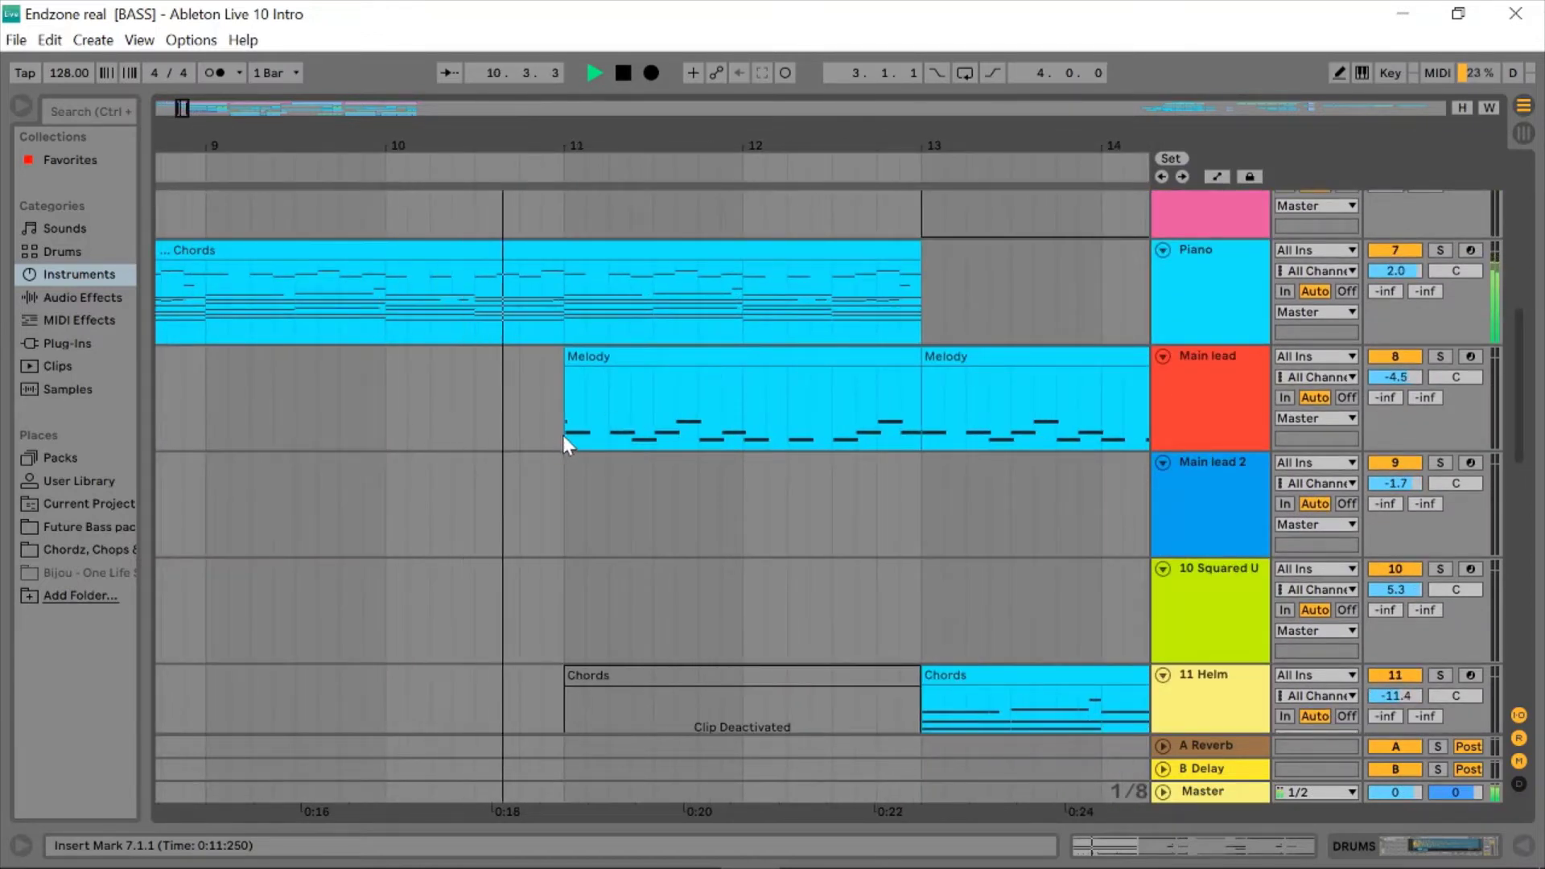
{"action": "left_click_drag", "start_coordinate": [565, 442], "coordinate": [924, 439]}
{"action": "left_click", "coordinate": [862, 523]}
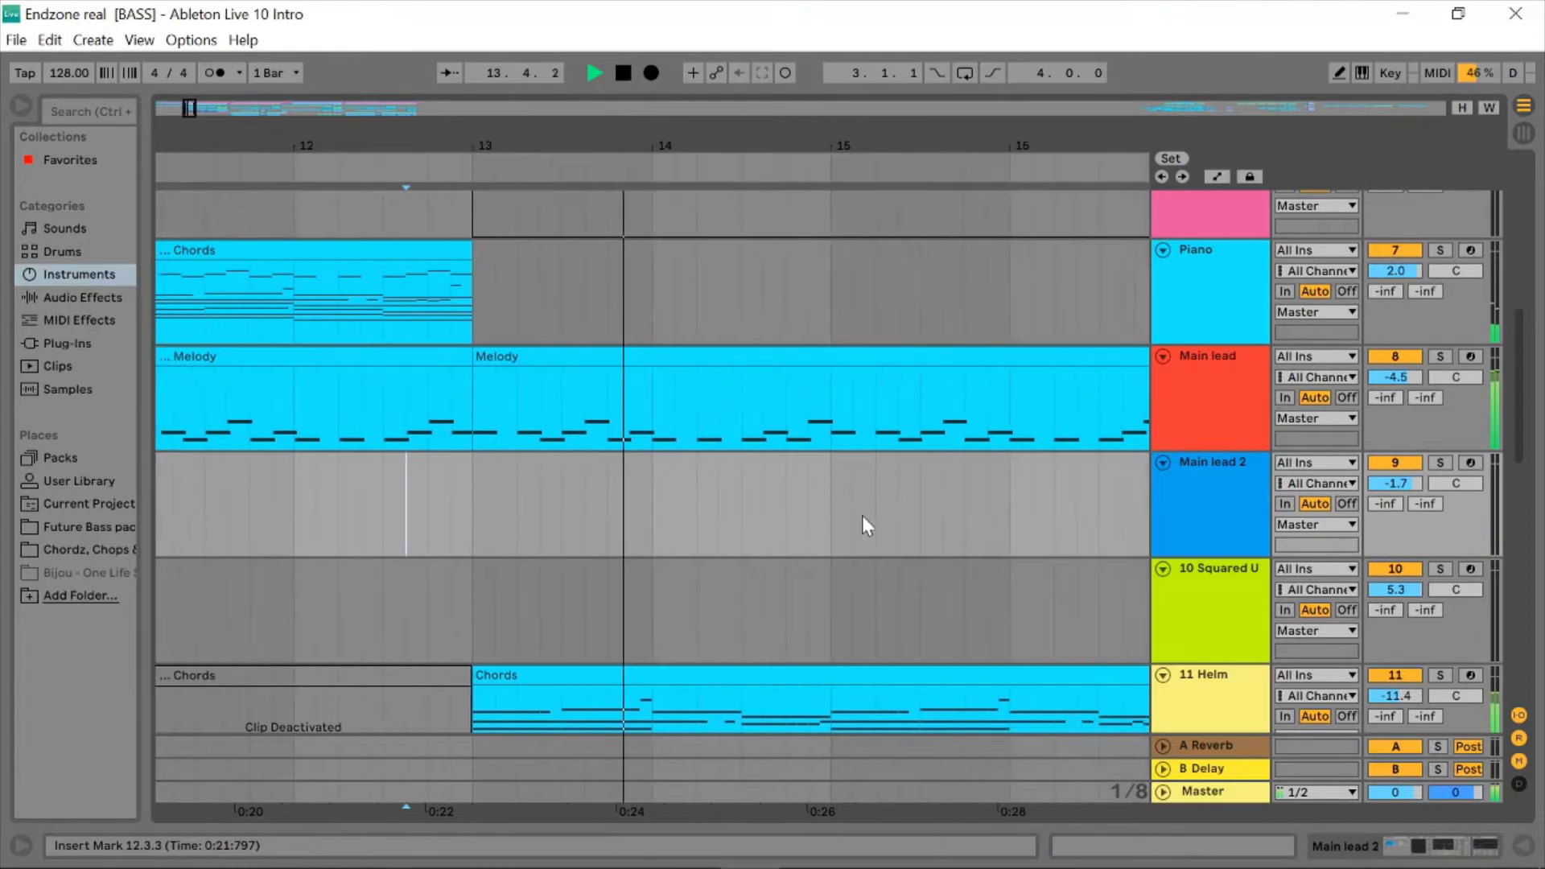
{"action": "scroll", "coordinate": [862, 525], "scroll_direction": "up", "scroll_amount": 1}
{"action": "key", "text": "space"}
- Solo the DRUMS track, play it from bar 13 and stop playback
{"action": "scroll", "coordinate": [862, 515], "scroll_direction": "up", "scroll_amount": 15}
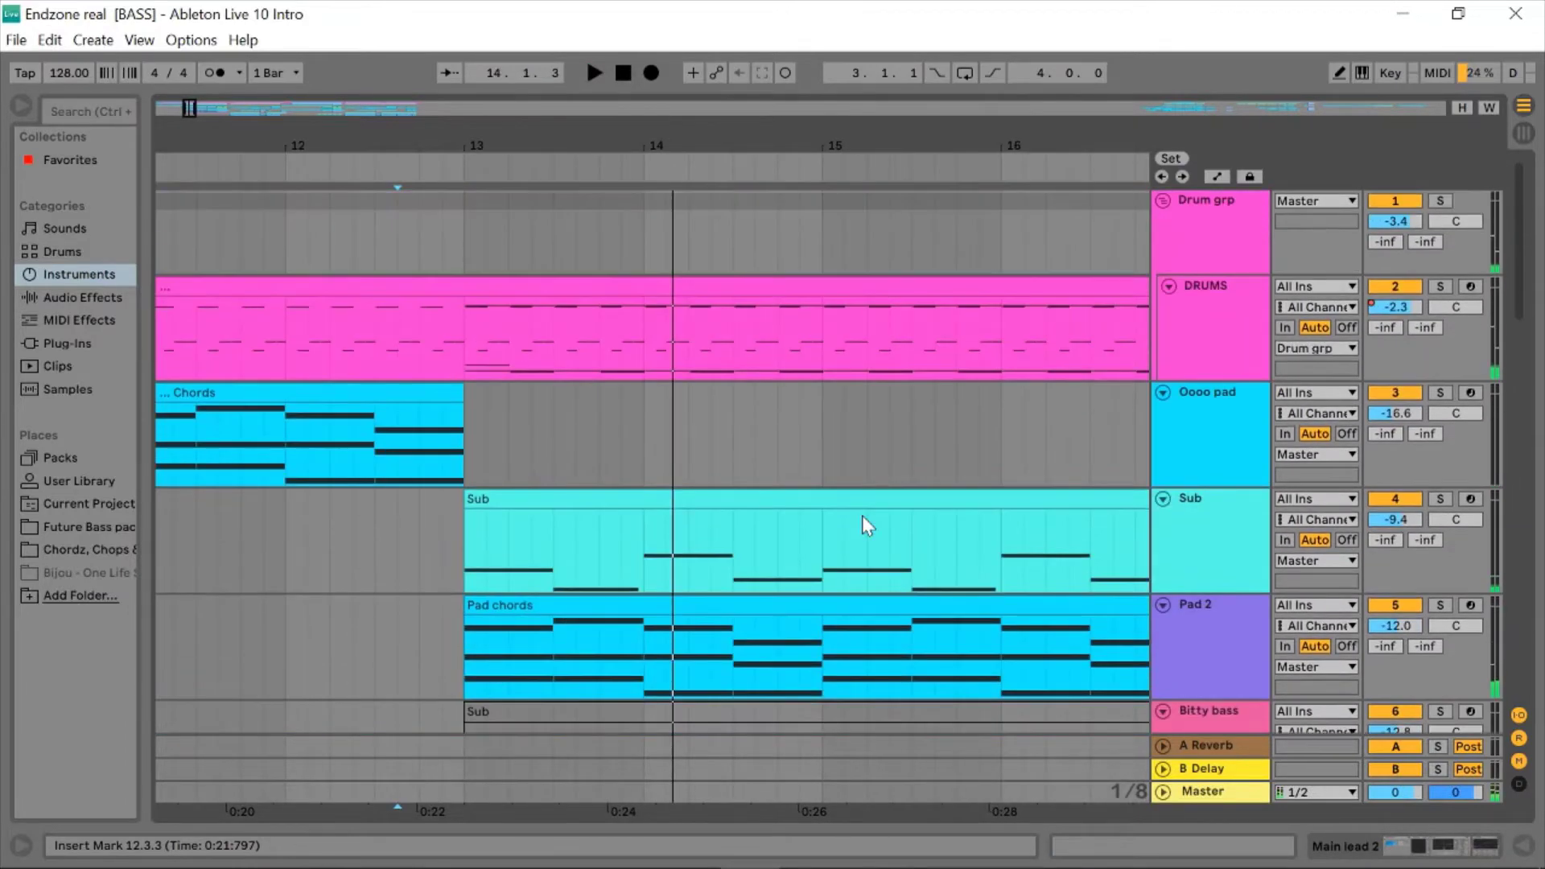
{"action": "left_click", "coordinate": [481, 329]}
{"action": "left_click", "coordinate": [1440, 287]}
{"action": "key", "text": "space"}
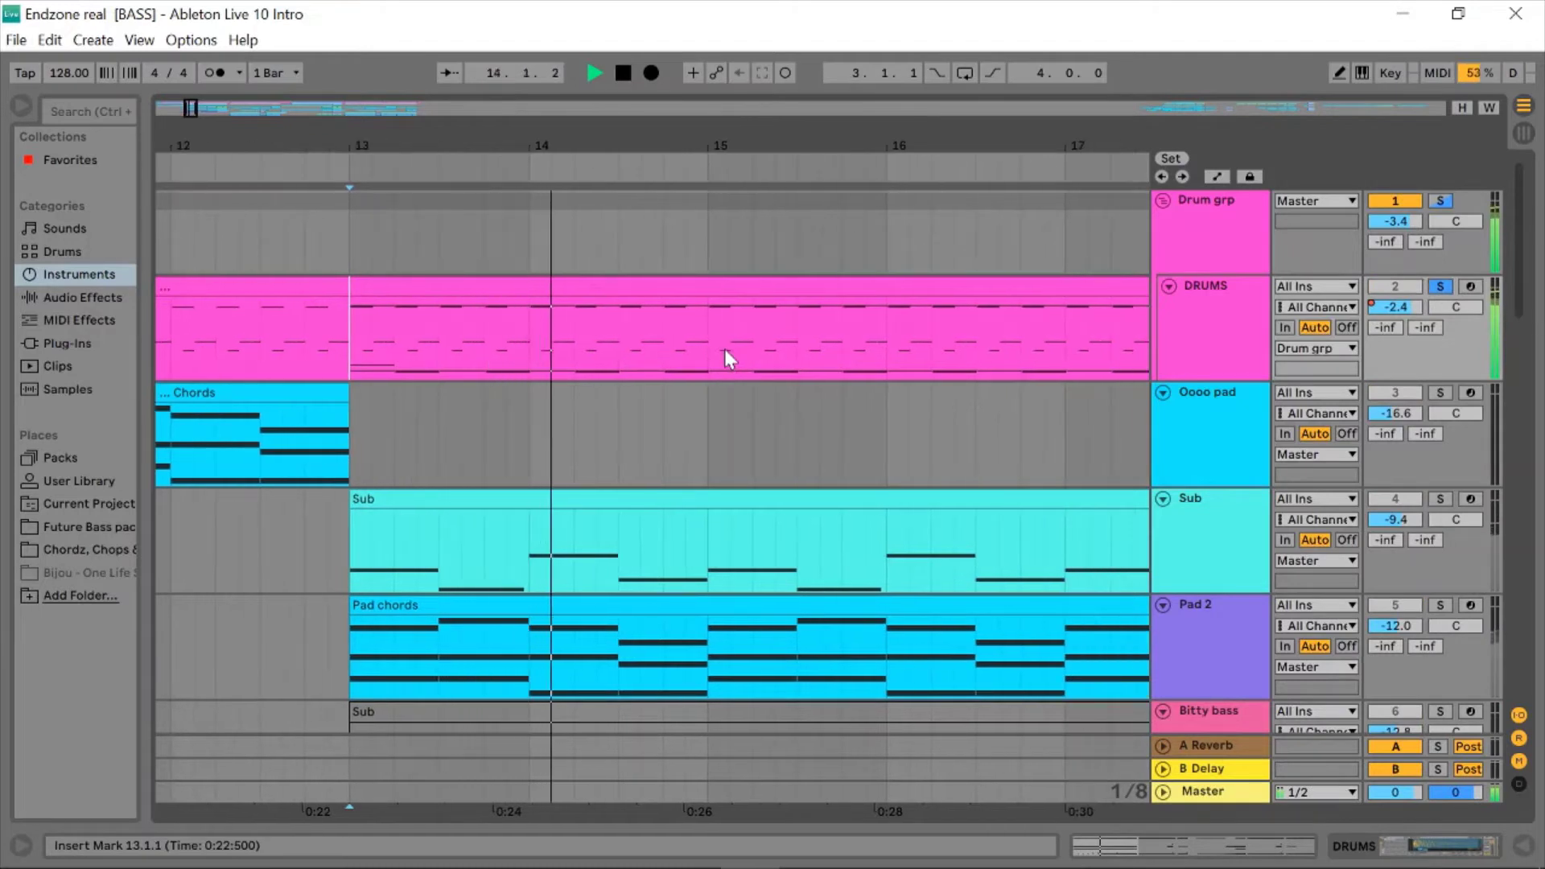
{"action": "key", "text": "space"}
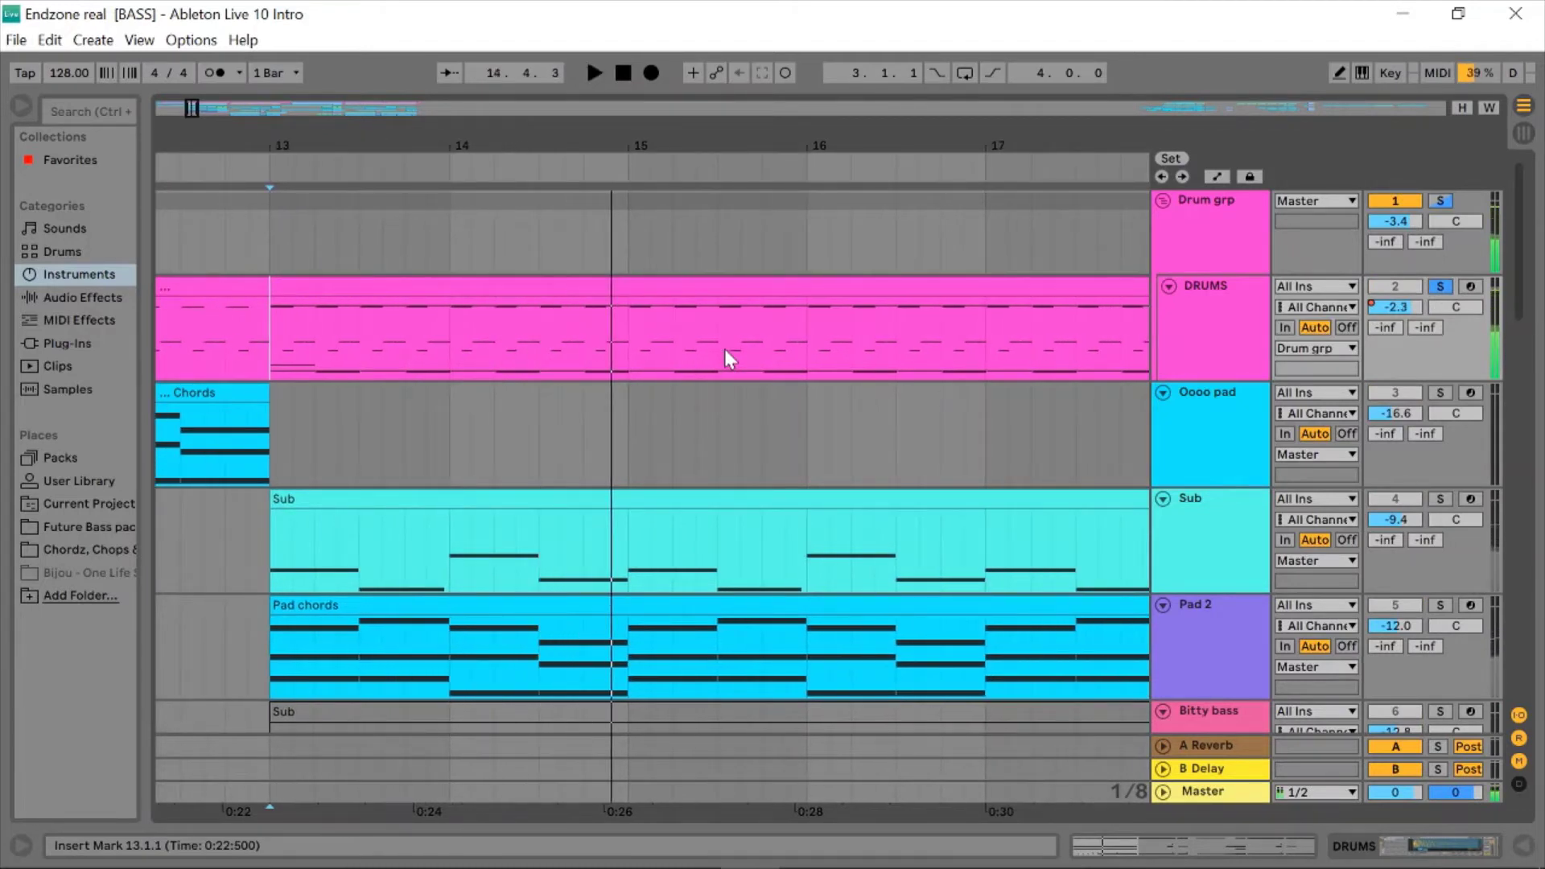
- Solo the Sub track in place of DRUMS, play it from bar 13 and stop playback
{"action": "key", "text": "space"}
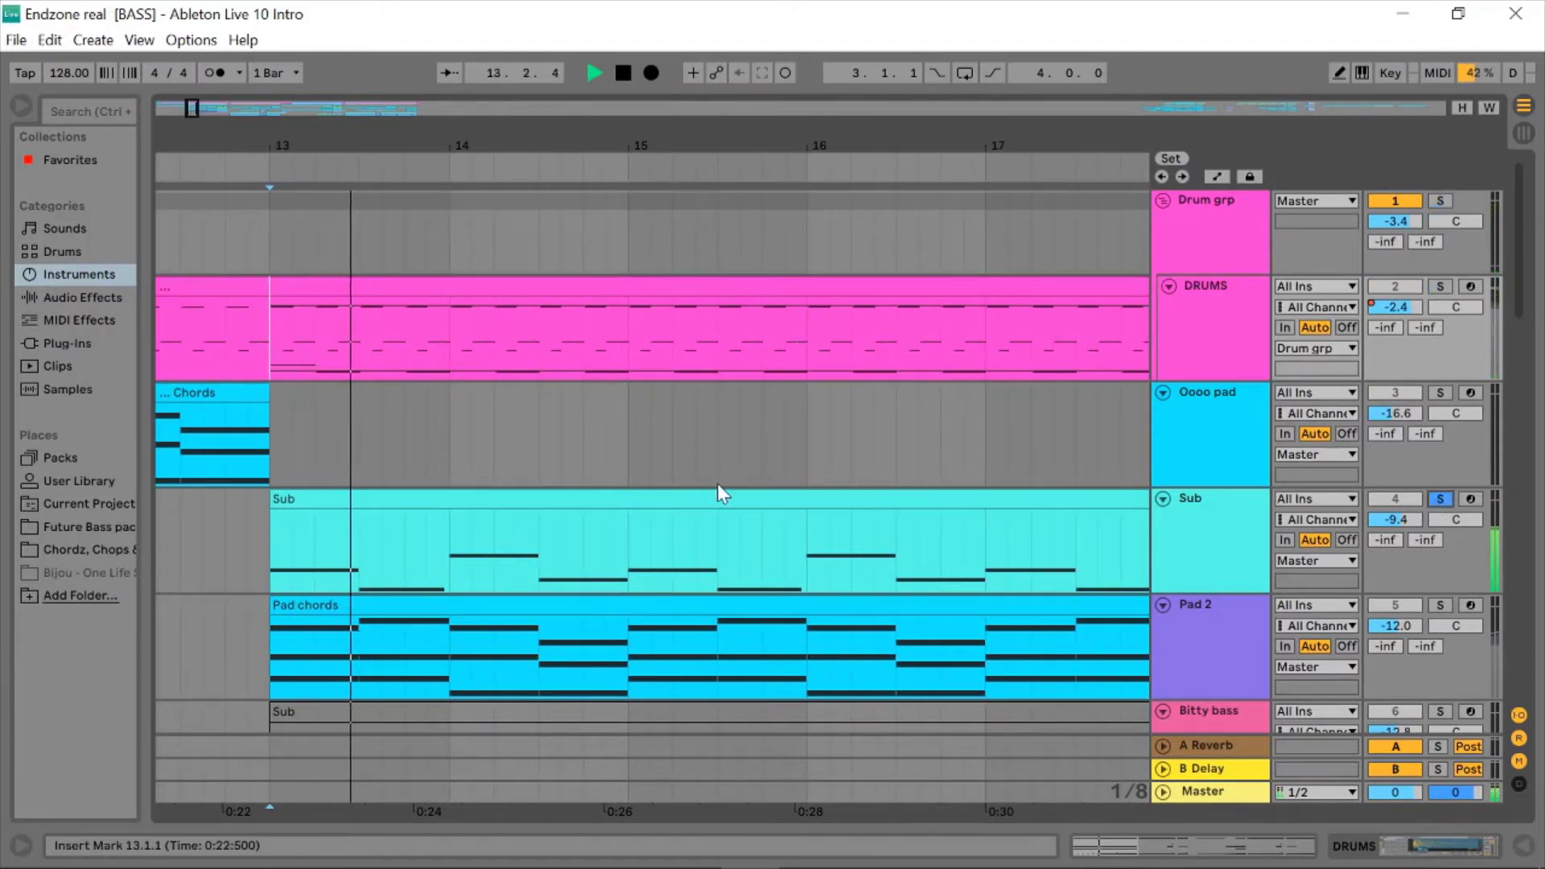
{"action": "scroll", "coordinate": [717, 483], "scroll_direction": "down", "scroll_amount": 4}
{"action": "scroll", "coordinate": [717, 483], "scroll_direction": "down", "scroll_amount": 2}
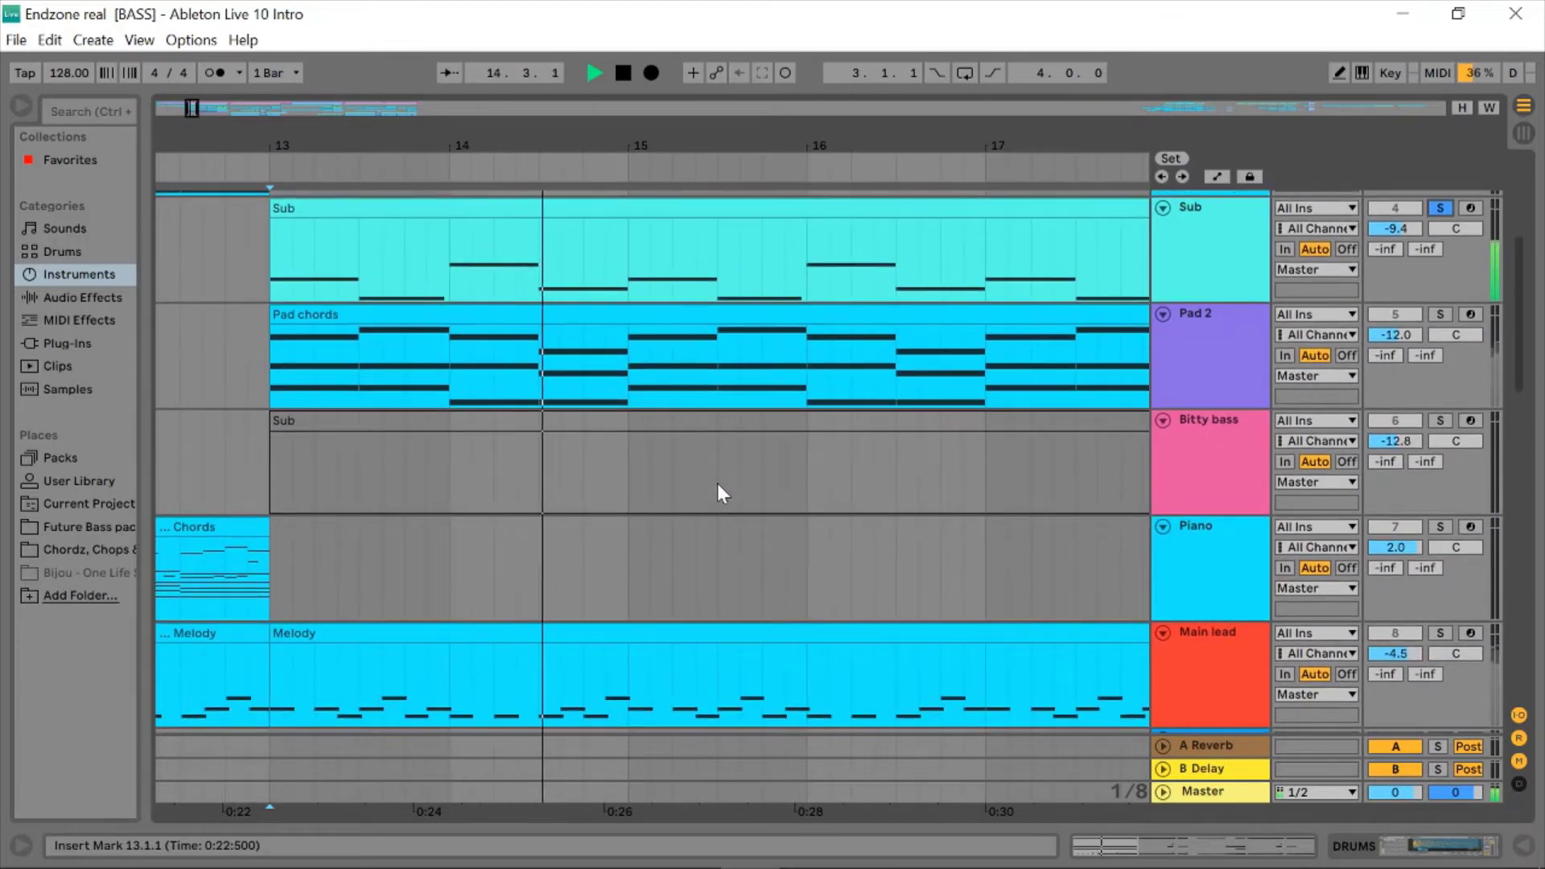
{"action": "key", "text": "space"}
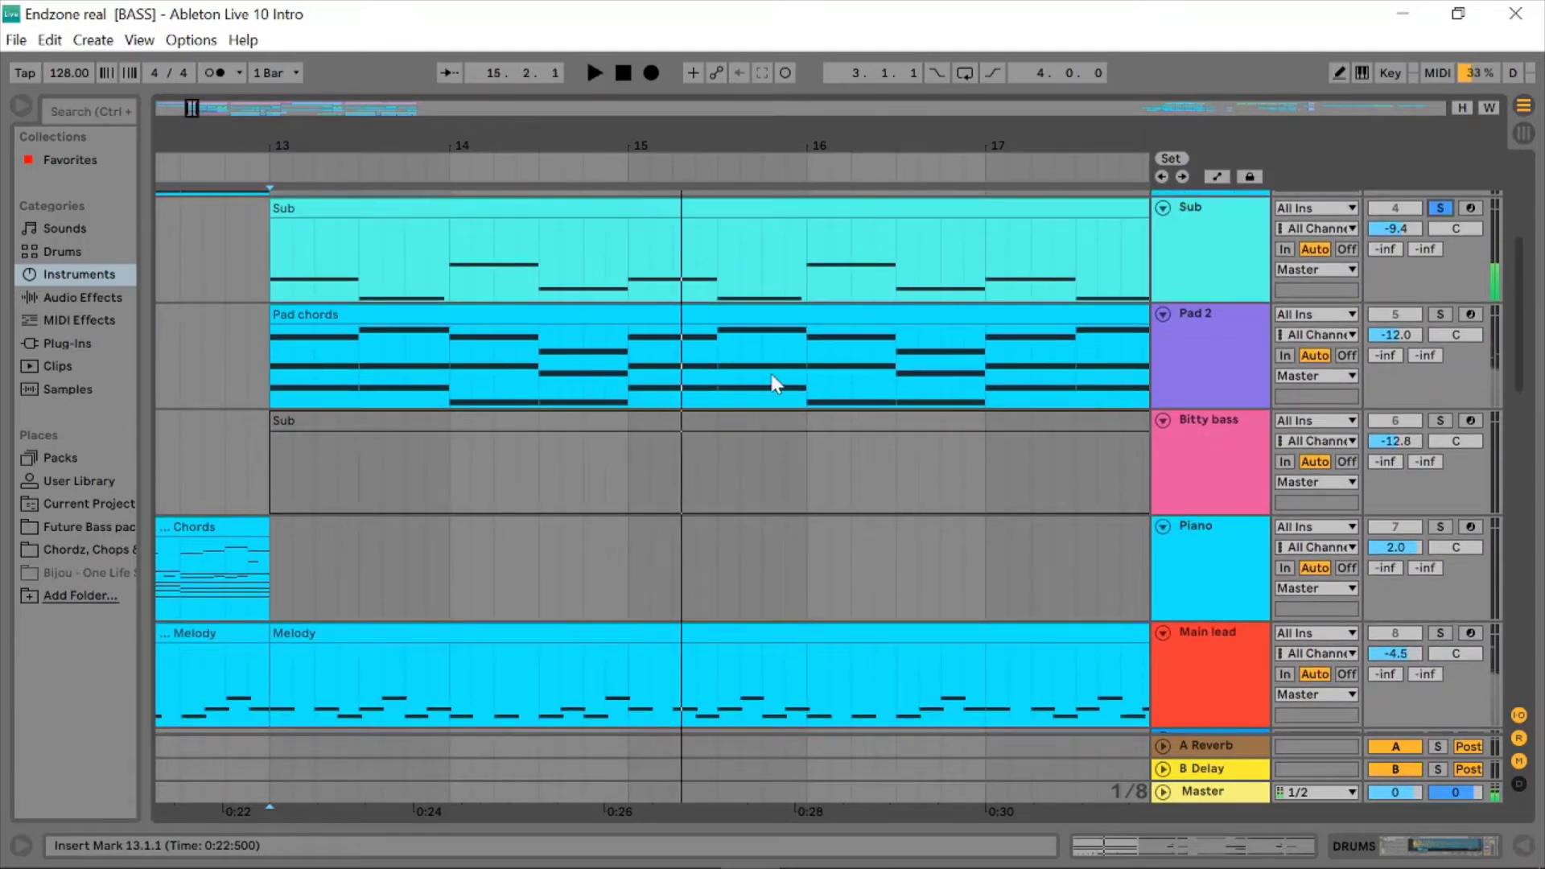
- Solo the Pad 2 track in place of Sub, play its chords from bar 13 and stop playback
{"action": "left_click", "coordinate": [1439, 314]}
{"action": "key", "text": "space"}
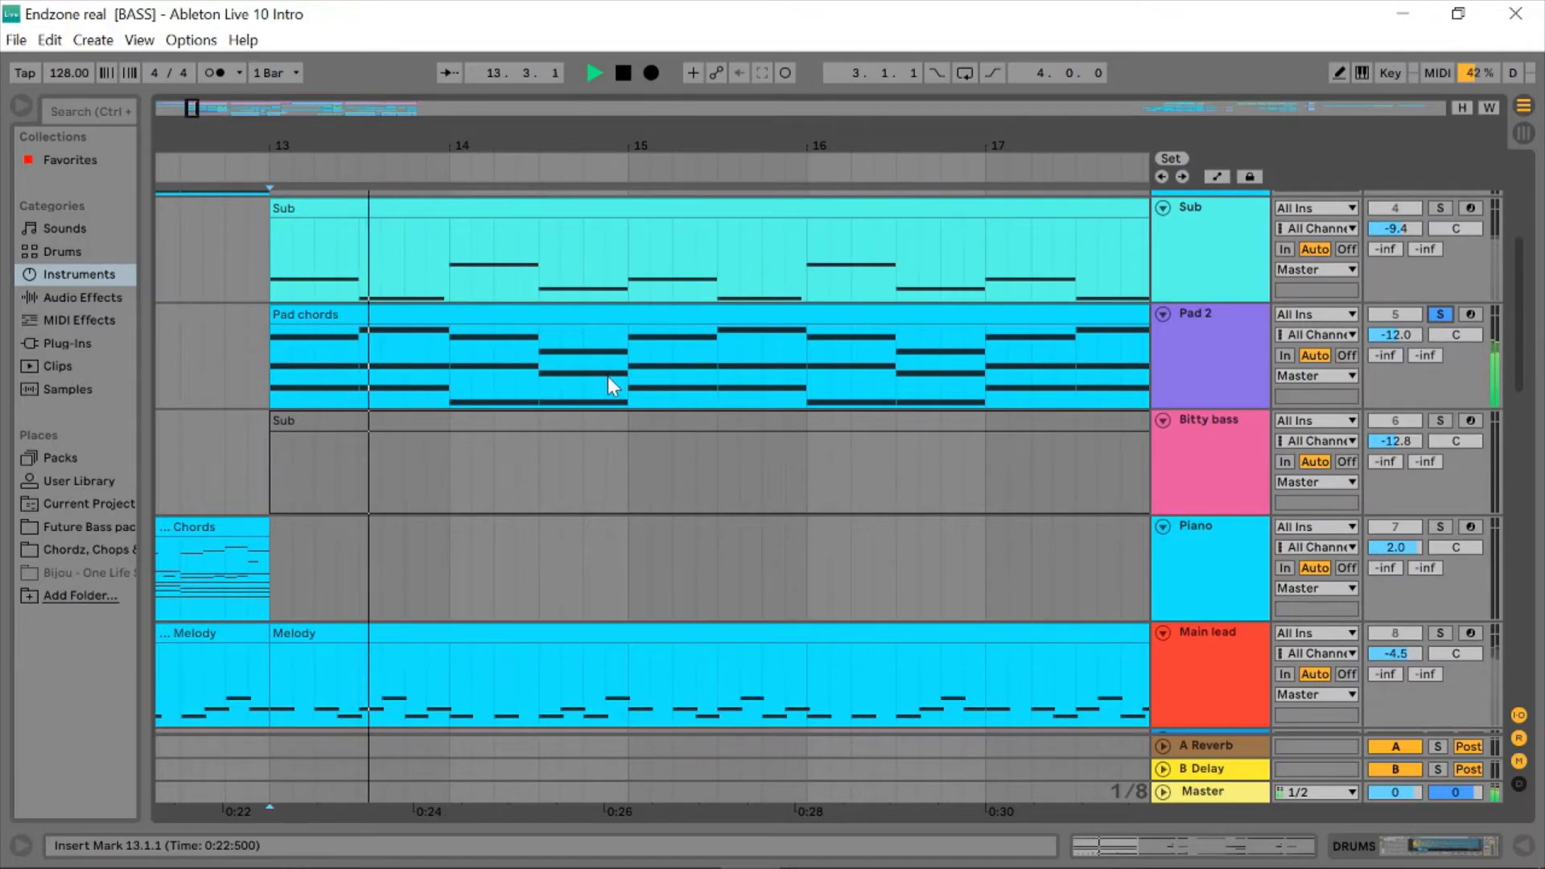
{"action": "scroll", "coordinate": [606, 375], "scroll_direction": "down", "scroll_amount": 1}
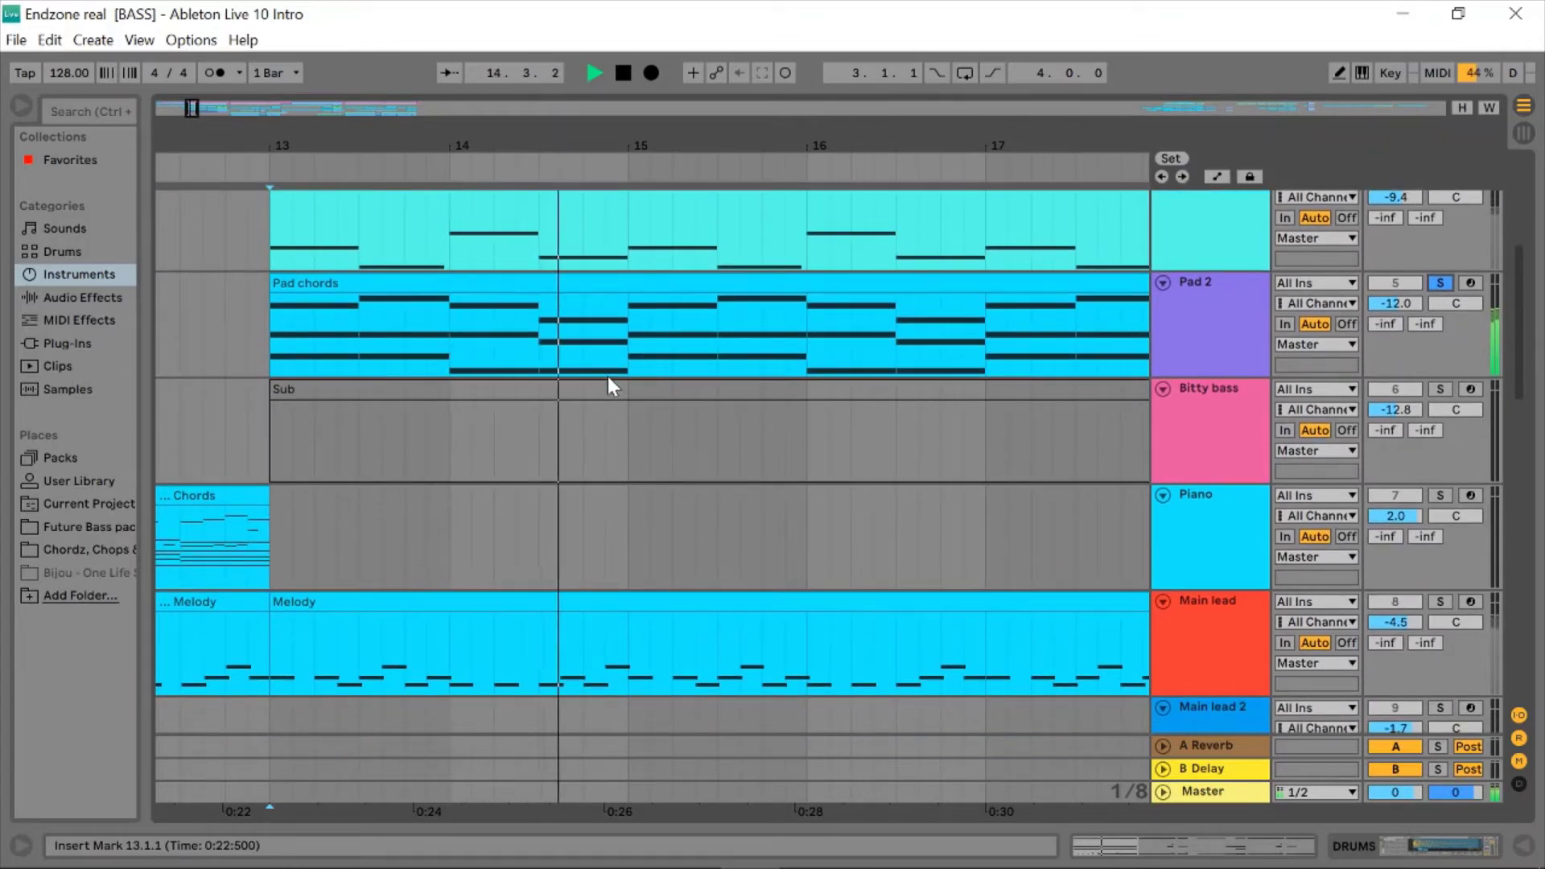
{"action": "scroll", "coordinate": [609, 378], "scroll_direction": "down", "scroll_amount": 1}
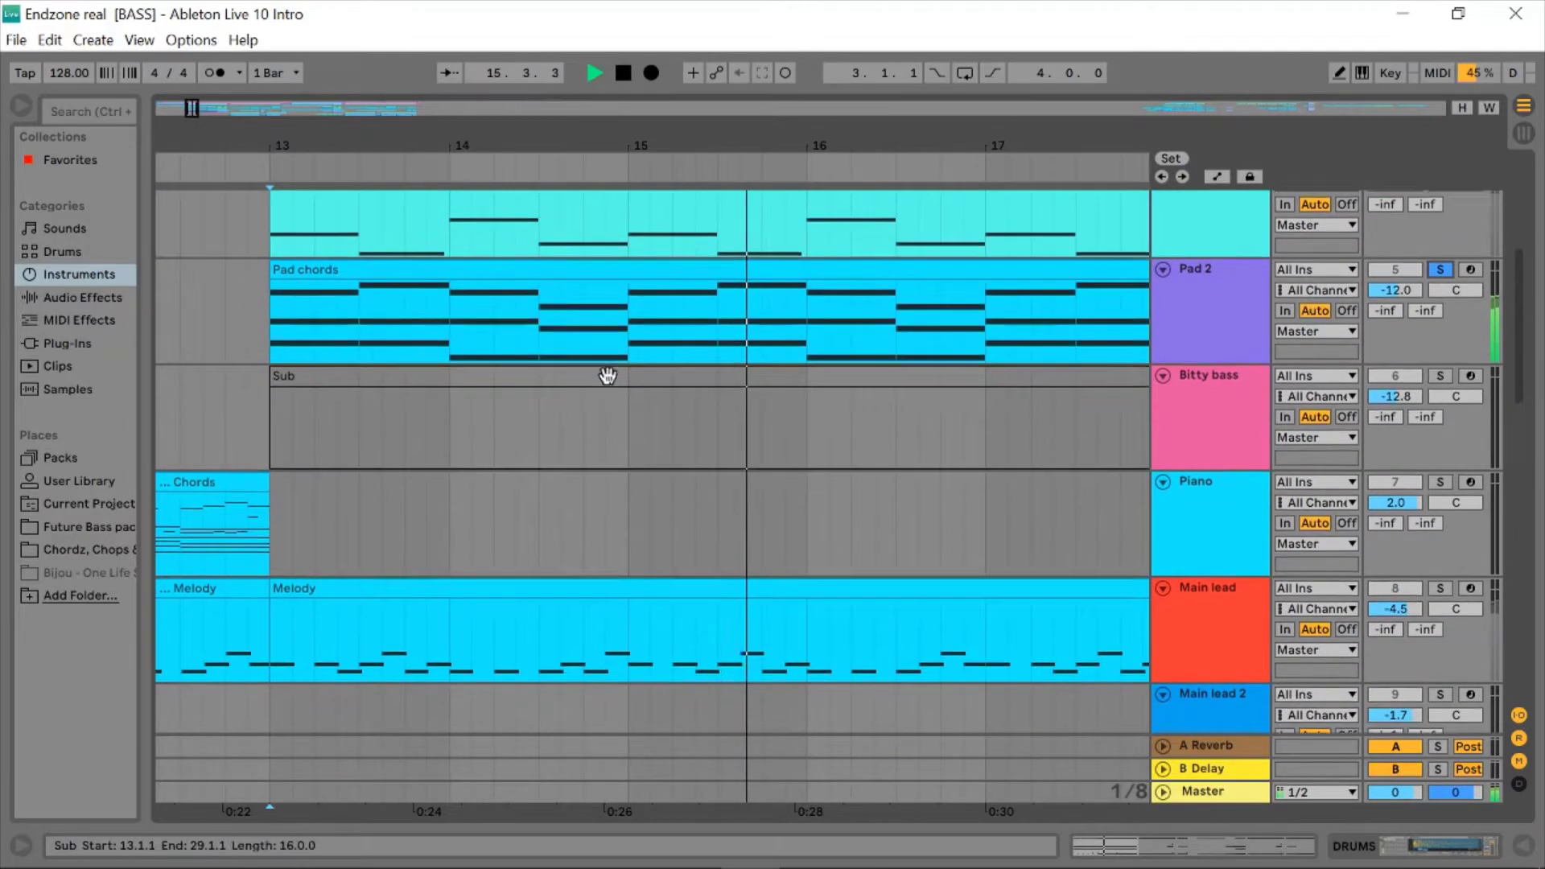
{"action": "scroll", "coordinate": [608, 375], "scroll_direction": "down", "scroll_amount": 3}
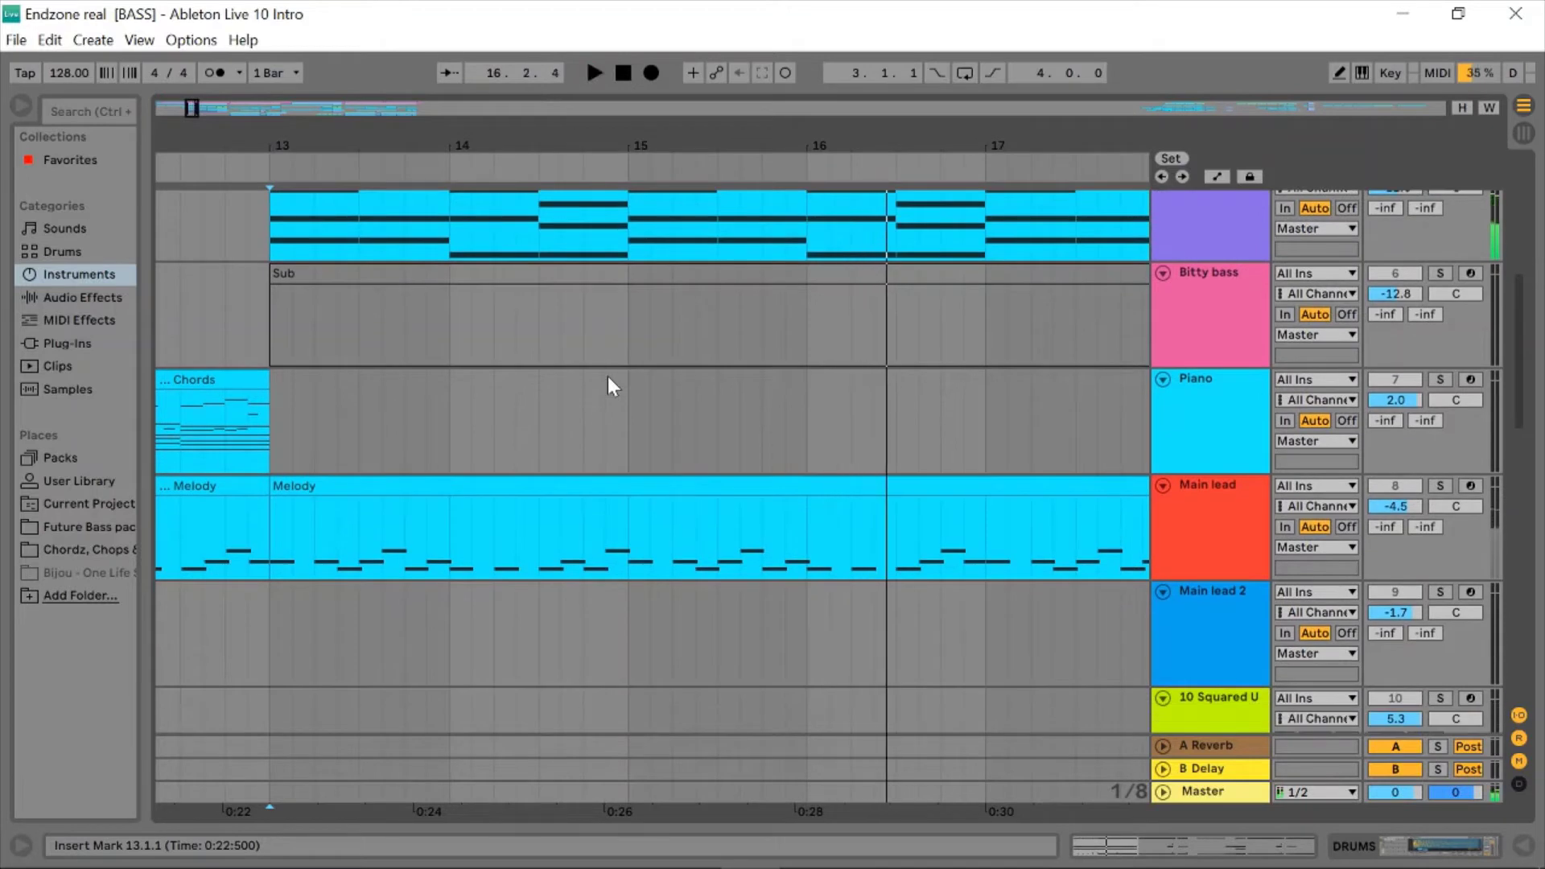
- Solo the Main lead track in place of Pad 2, play its melody from bar 13 and stop playback
{"action": "left_click", "coordinate": [1441, 486]}
{"action": "key", "text": "space"}
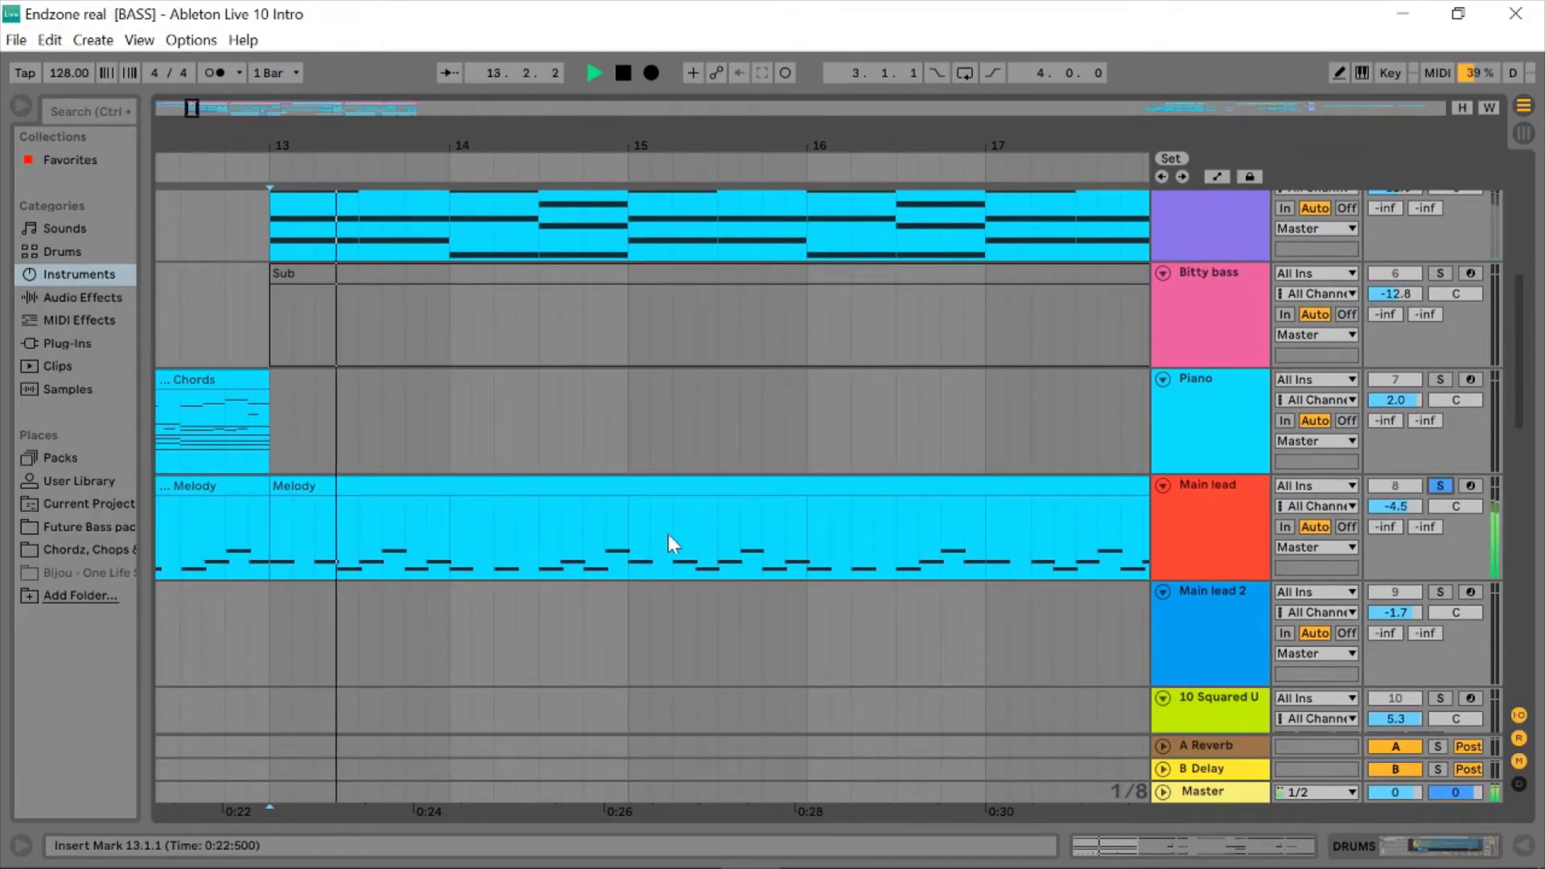
{"action": "scroll", "coordinate": [613, 548], "scroll_direction": "down", "scroll_amount": 3}
{"action": "scroll", "coordinate": [613, 555], "scroll_direction": "down", "scroll_amount": 2}
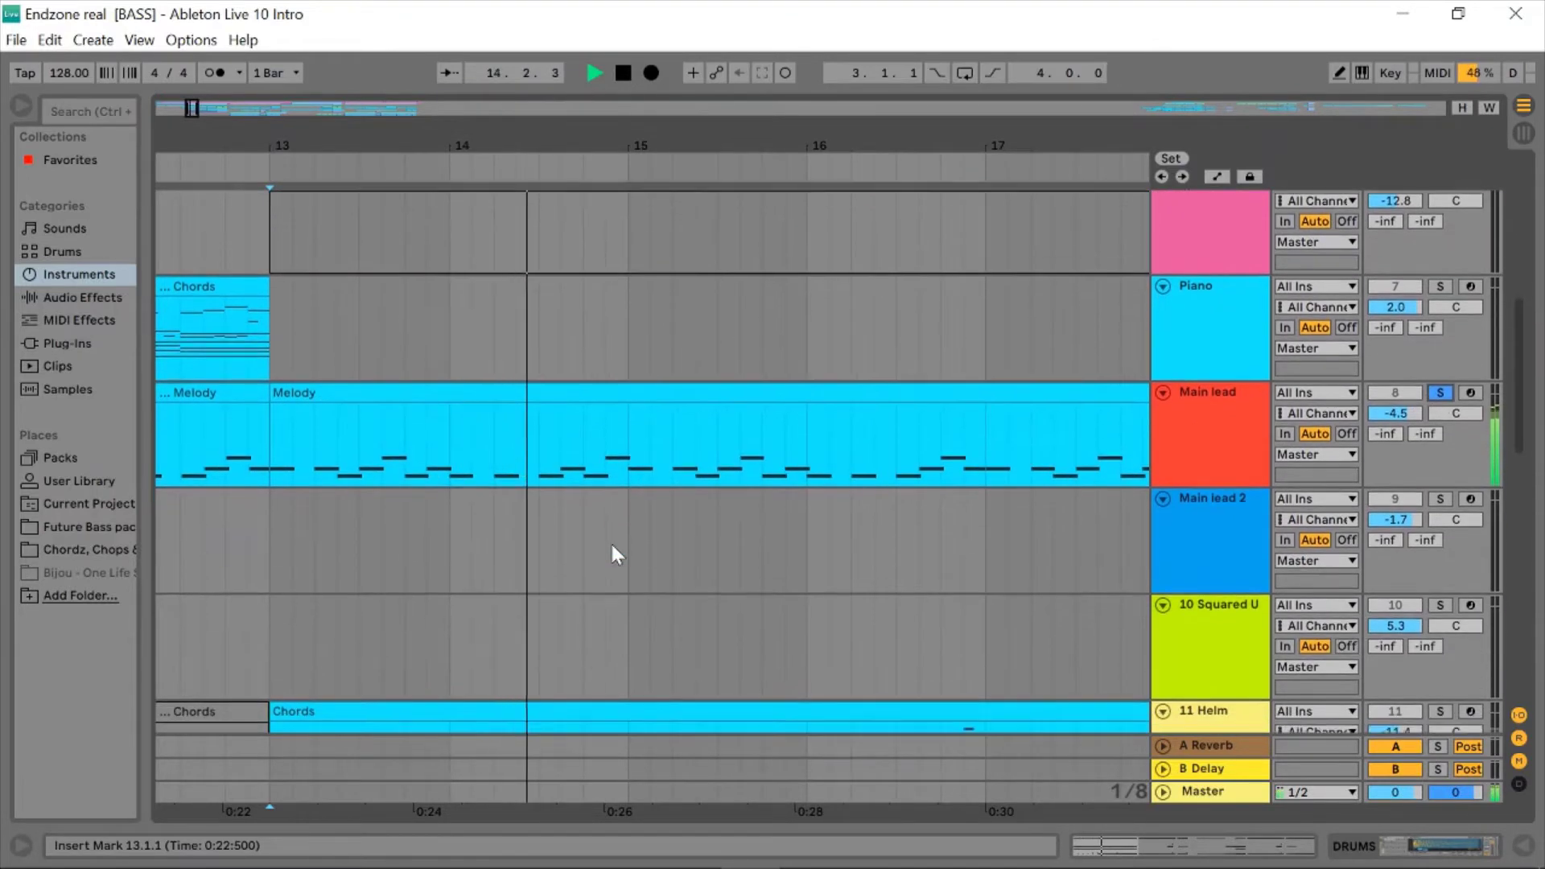
{"action": "scroll", "coordinate": [613, 555], "scroll_direction": "down", "scroll_amount": 1}
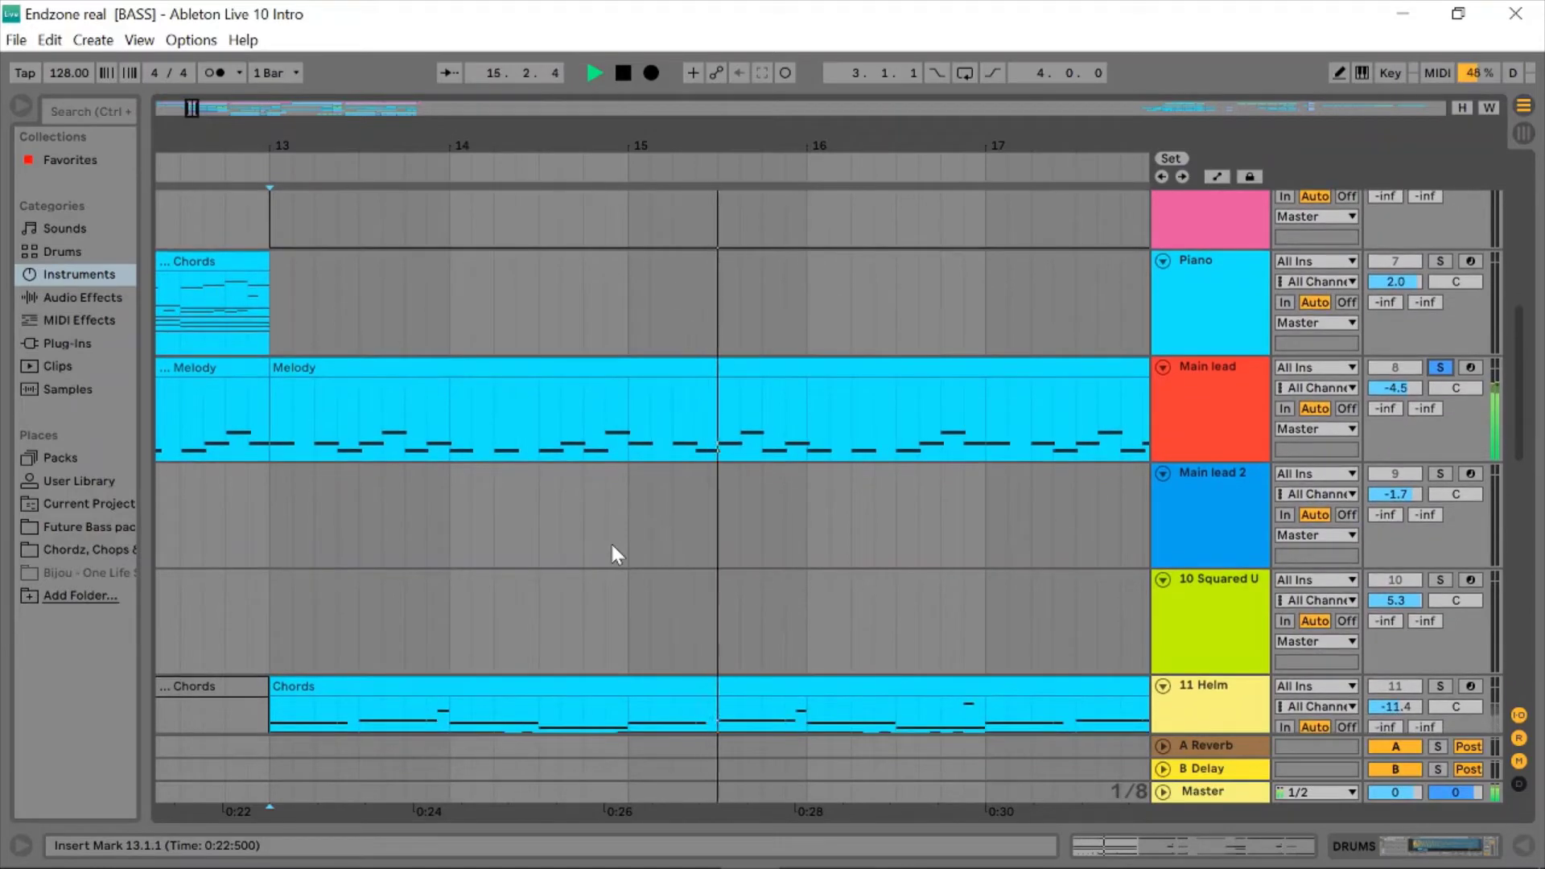
{"action": "scroll", "coordinate": [613, 555], "scroll_direction": "down", "scroll_amount": 1}
{"action": "scroll", "coordinate": [613, 555], "scroll_direction": "down", "scroll_amount": 5}
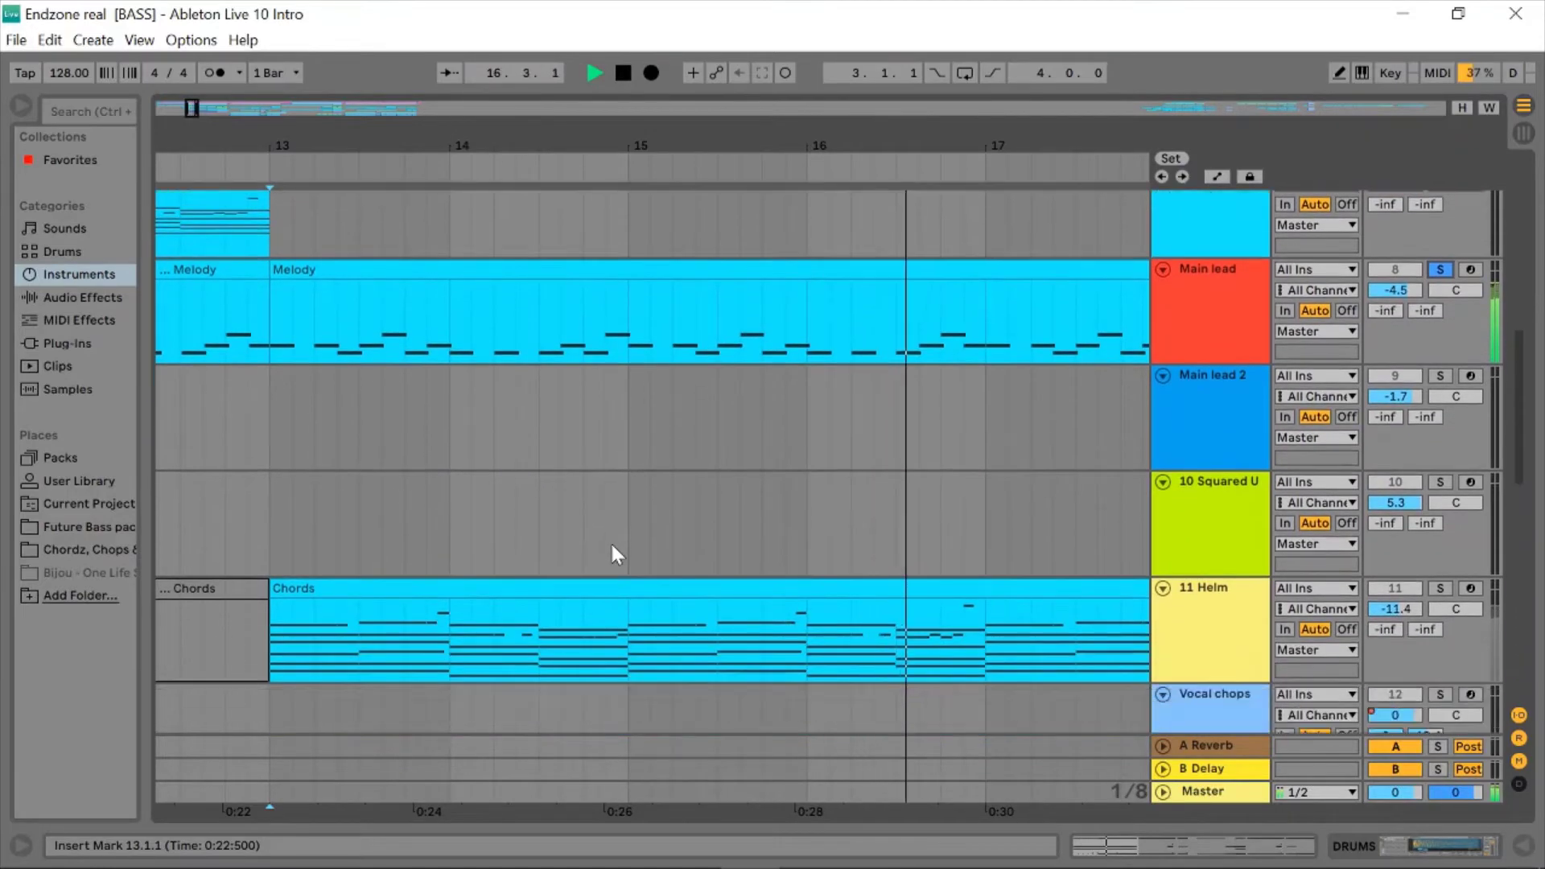
{"action": "key", "text": "space"}
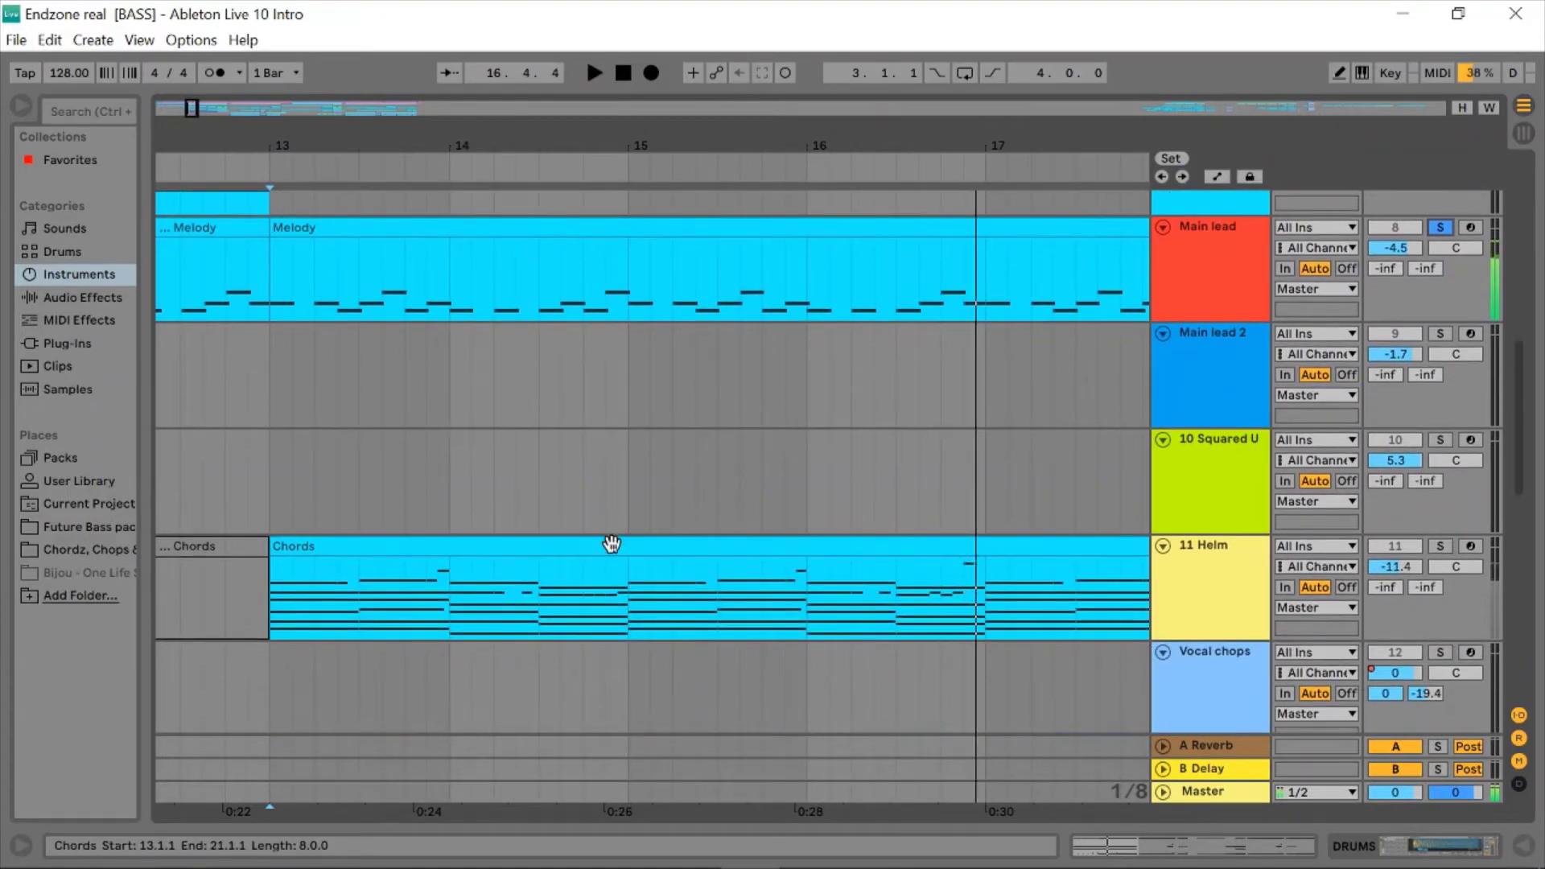
- Solo the 11 Helm track in place of Main lead, play its chords from bar 13 and stop playback
{"action": "left_click", "coordinate": [1440, 546]}
{"action": "left_click", "coordinate": [224, 560]}
{"action": "key", "text": "space"}
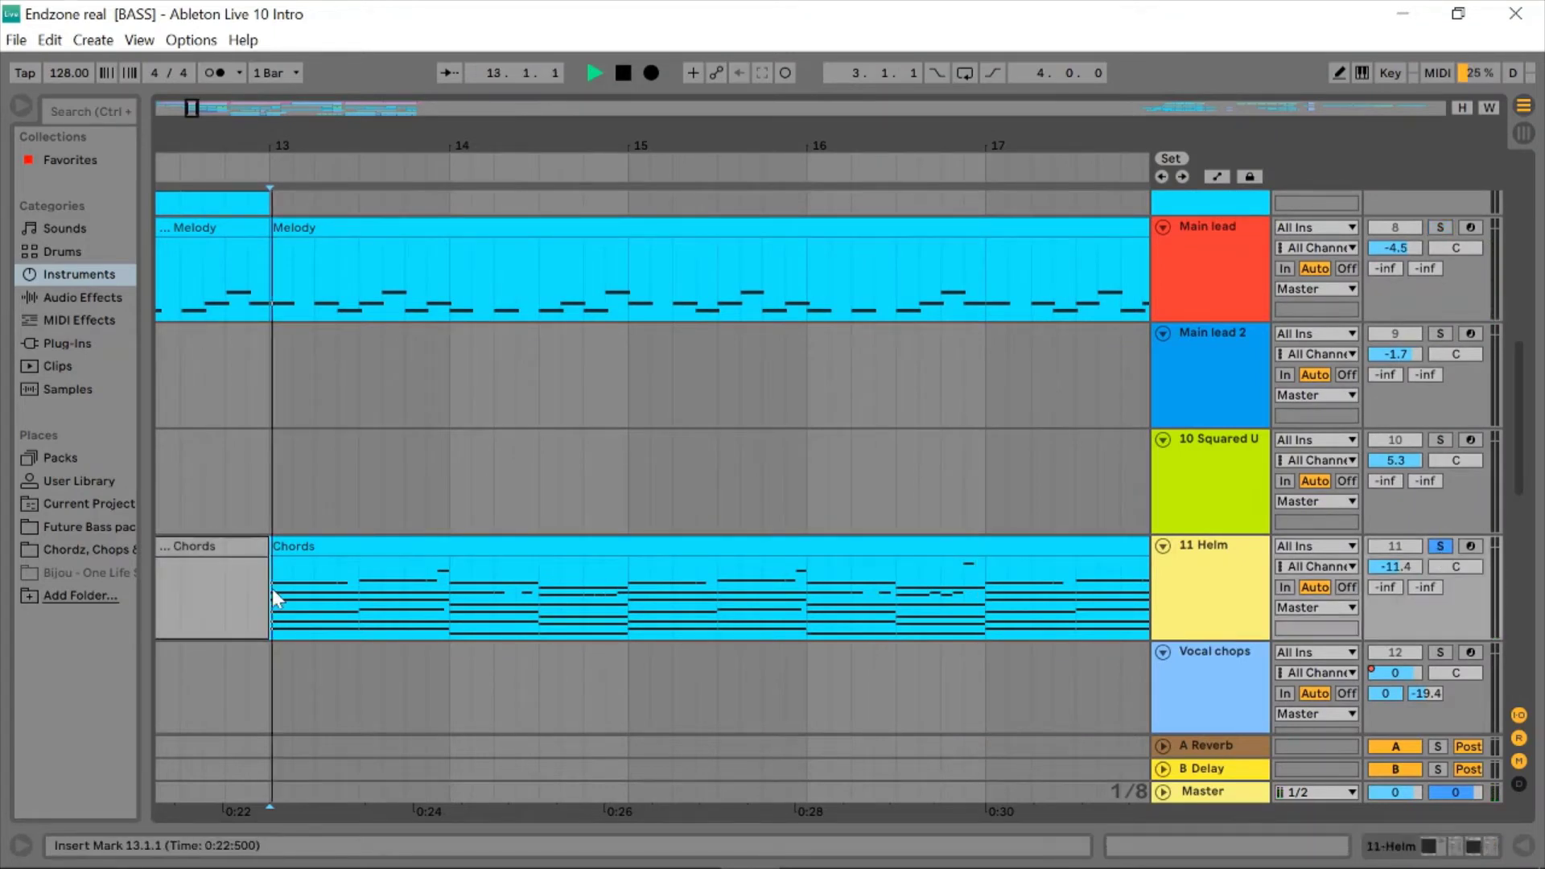
{"action": "scroll", "coordinate": [272, 590], "scroll_direction": "down", "scroll_amount": 3}
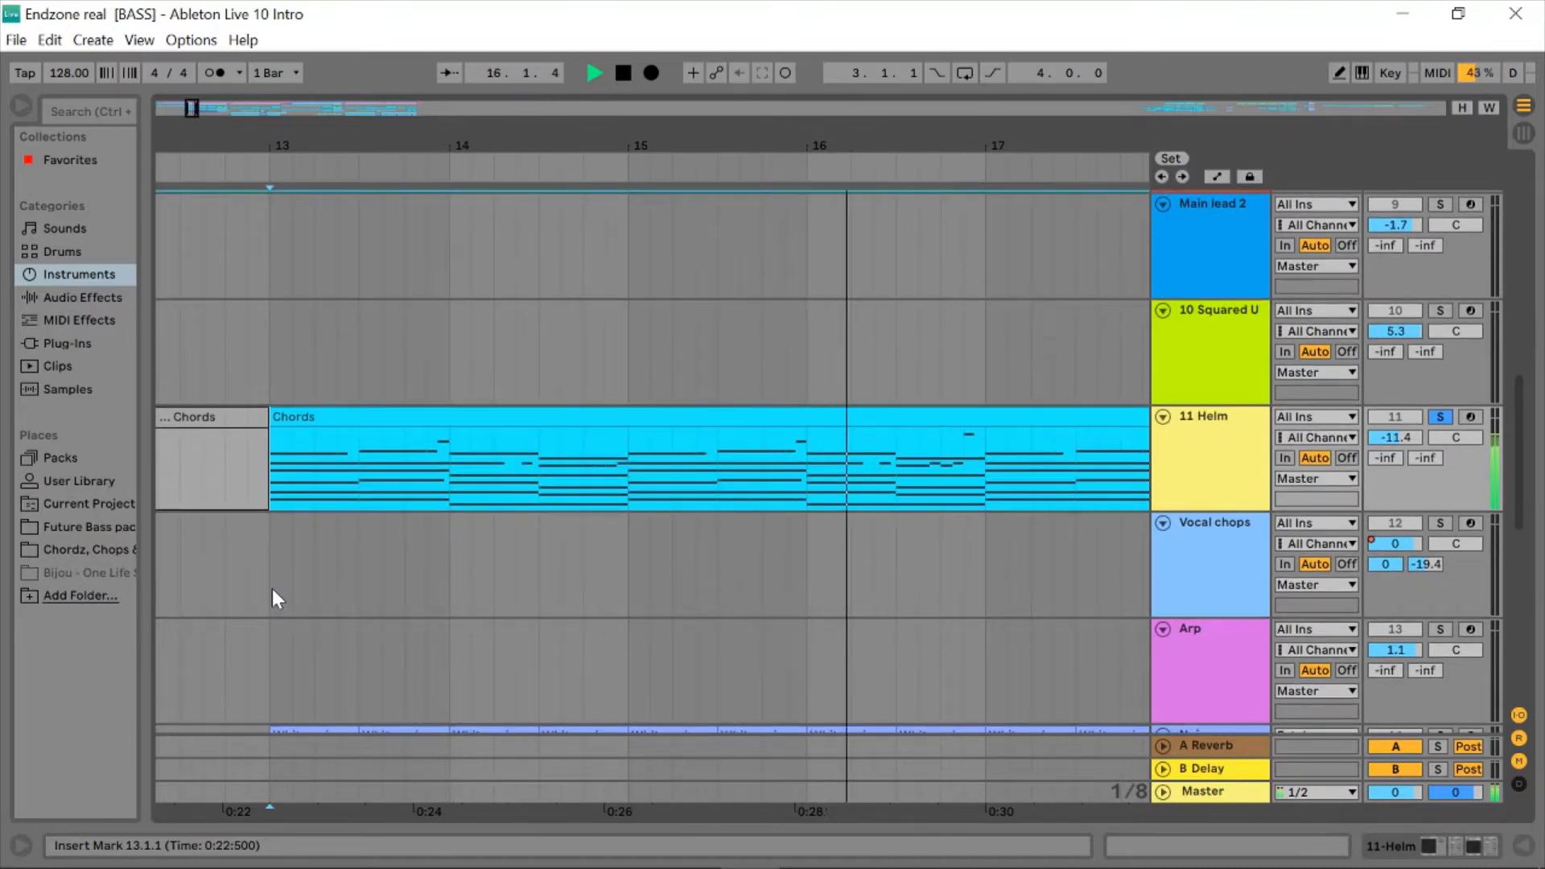
{"action": "scroll", "coordinate": [273, 590], "scroll_direction": "down", "scroll_amount": 2}
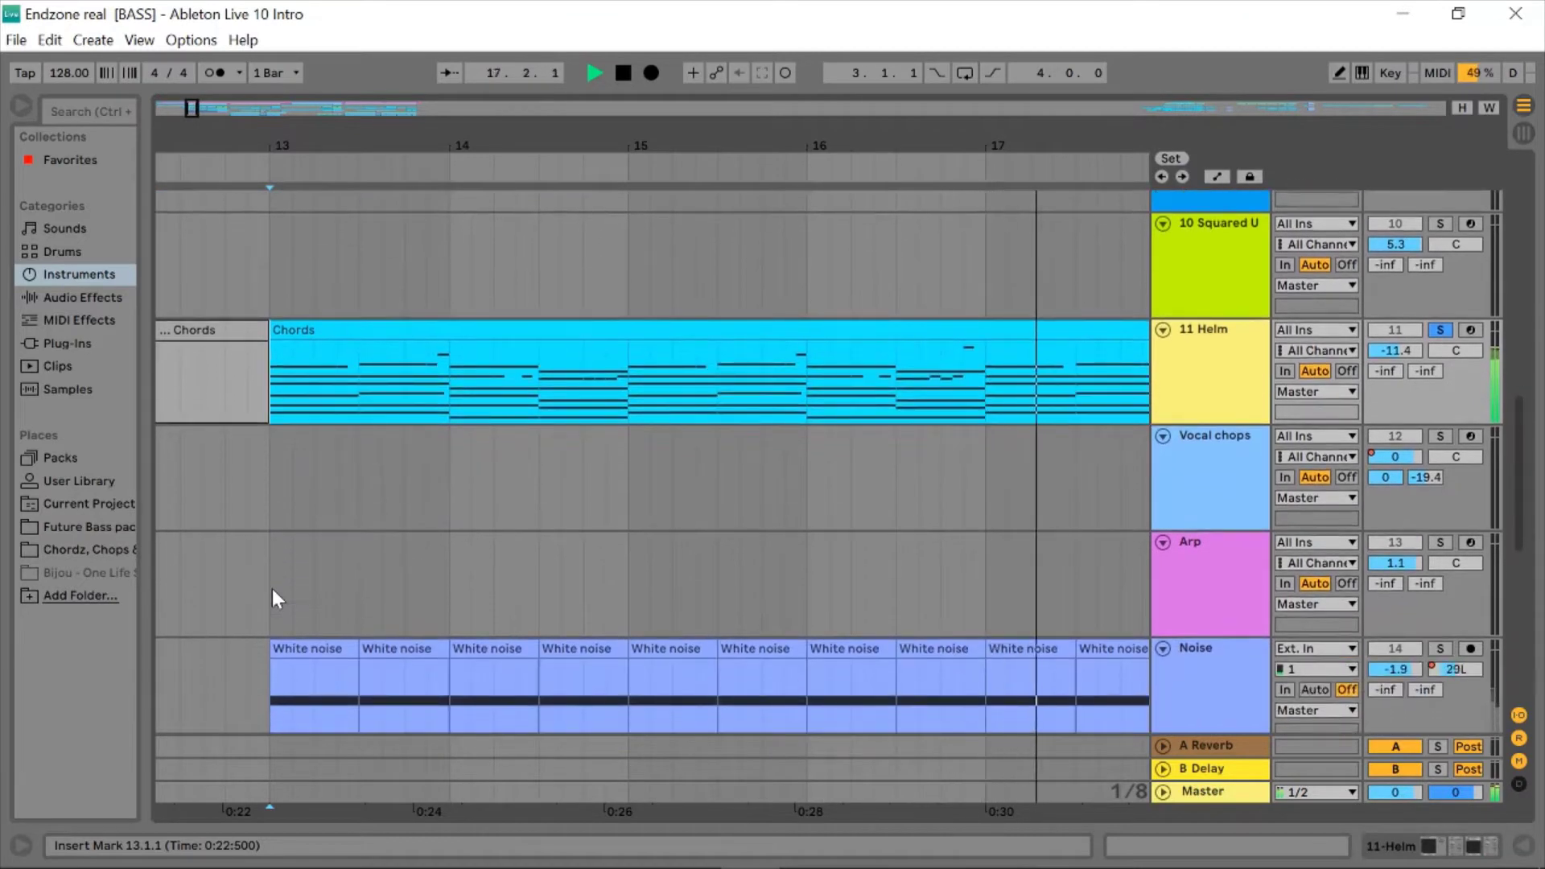
{"action": "scroll", "coordinate": [273, 590], "scroll_direction": "down", "scroll_amount": 1}
{"action": "key", "text": "space"}
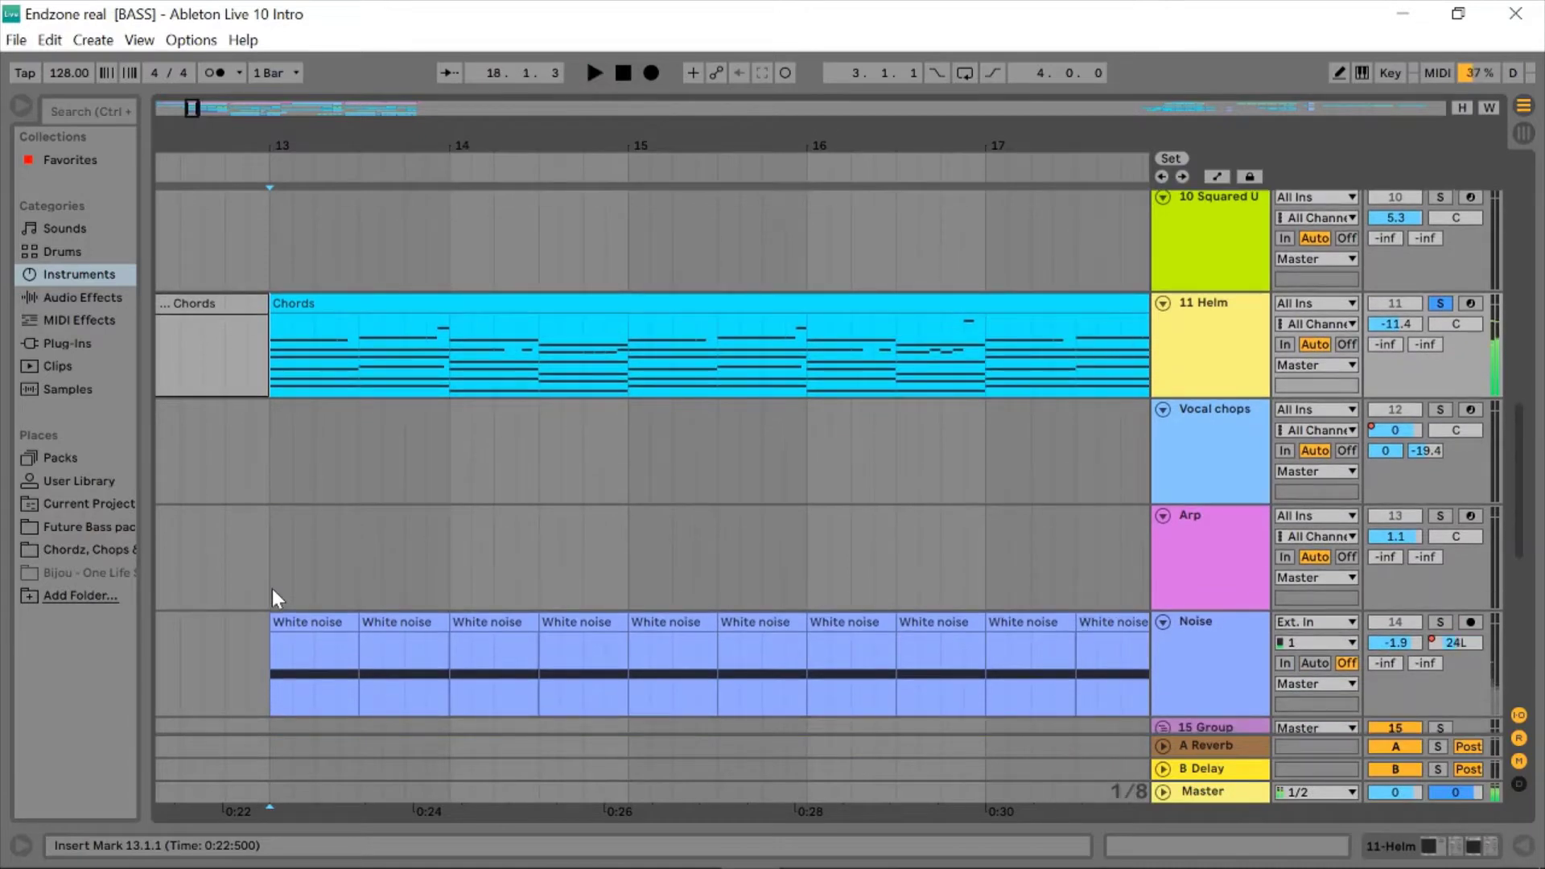
- Solo the Noise track in place of 11 Helm and play its white noise clips from bar 13
{"action": "scroll", "coordinate": [272, 595], "scroll_direction": "down", "scroll_amount": 3}
{"action": "left_click", "coordinate": [1444, 474]}
{"action": "key", "text": "space"}
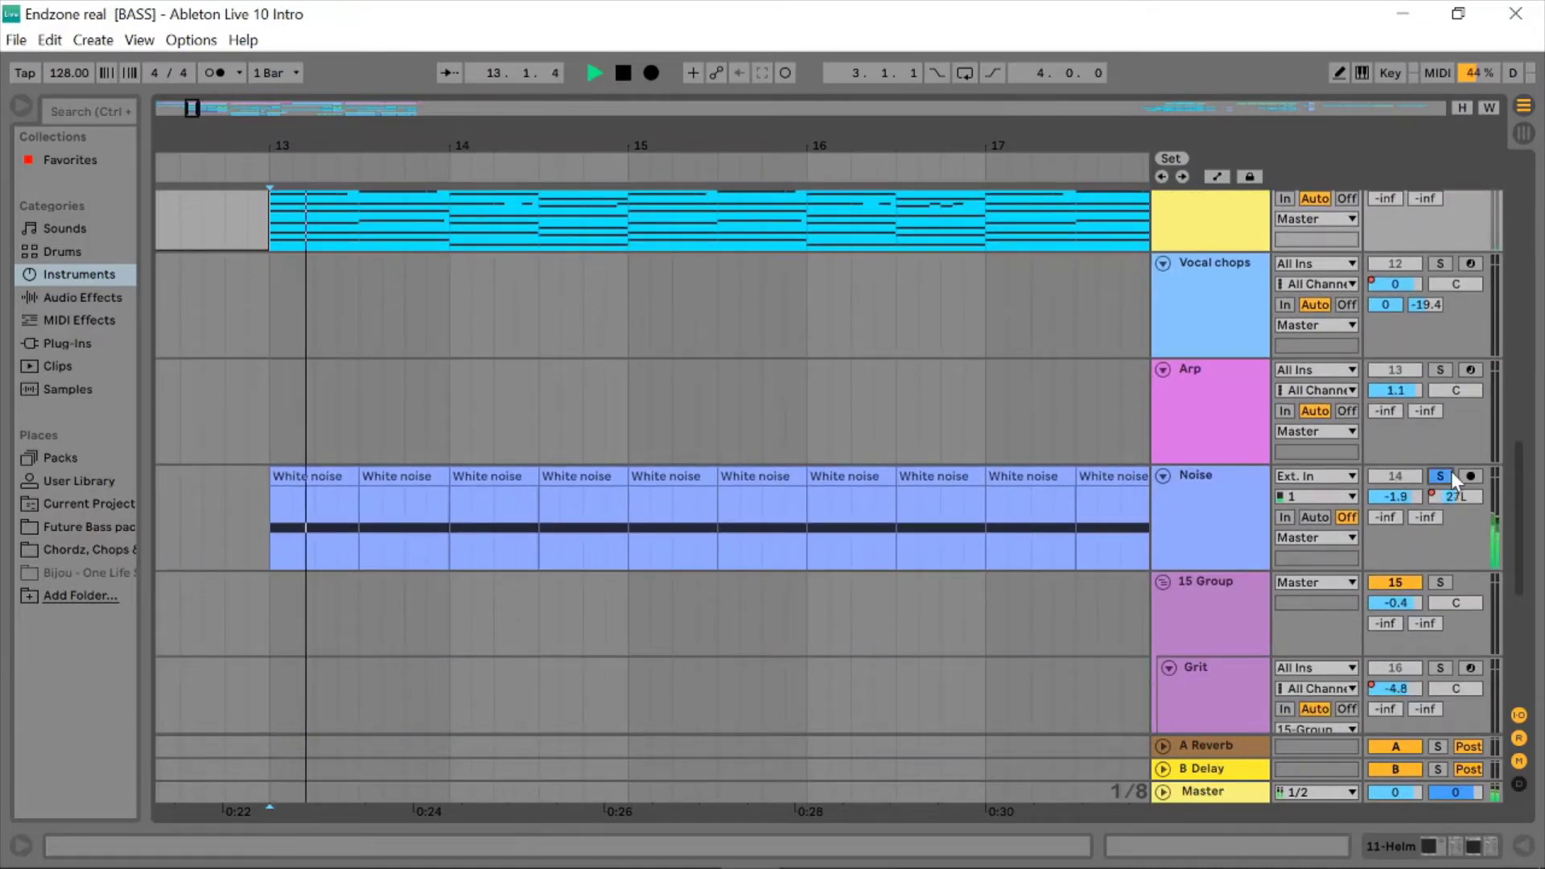
{"action": "scroll", "coordinate": [624, 505], "scroll_direction": "right", "scroll_amount": 1}
{"action": "key", "text": "minus"}
{"action": "key", "text": "minus"}
{"action": "key", "text": "minus"}
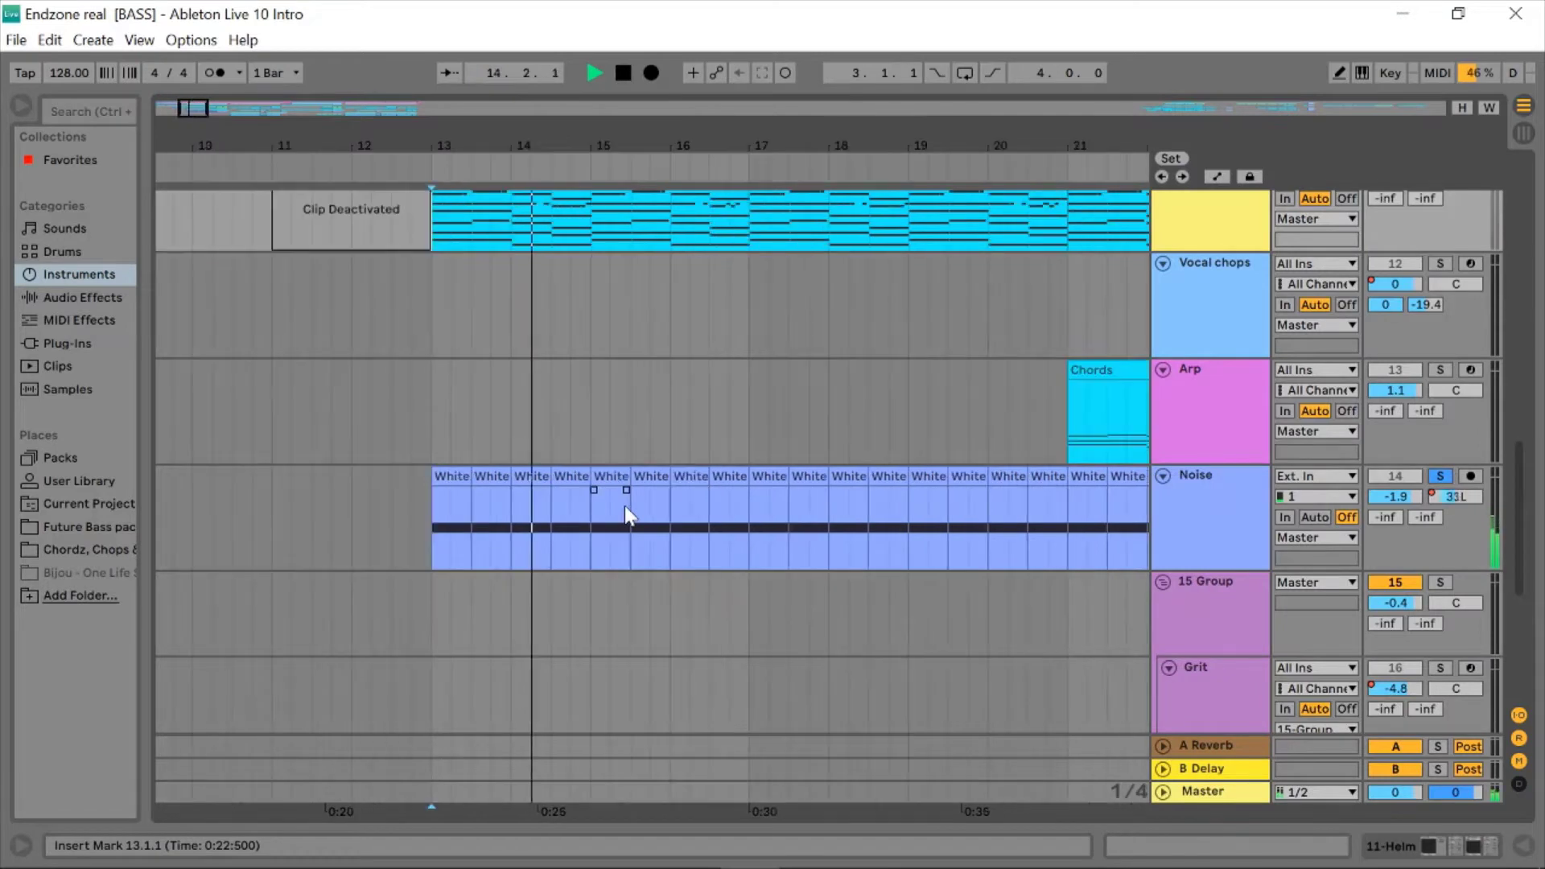
{"action": "scroll", "coordinate": [625, 505], "scroll_direction": "right", "scroll_amount": 2}
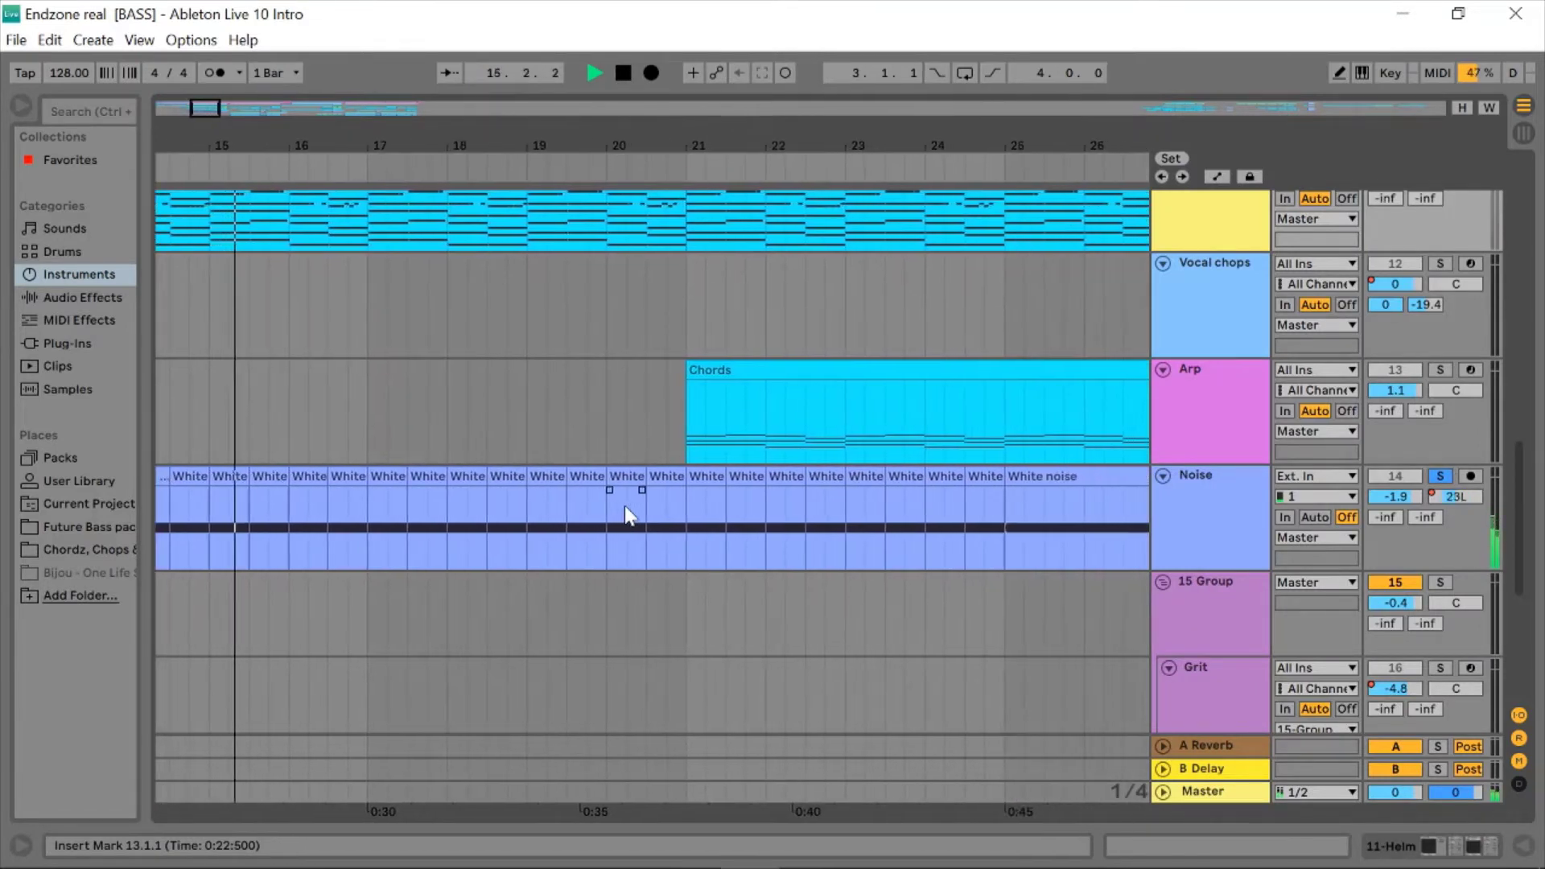
- Turn off the Noise solo, play the full mix from bar 21 where the Arp clip starts, and stop playback
{"action": "scroll", "coordinate": [625, 505], "scroll_direction": "up", "scroll_amount": 1}
{"action": "left_click", "coordinate": [688, 473]}
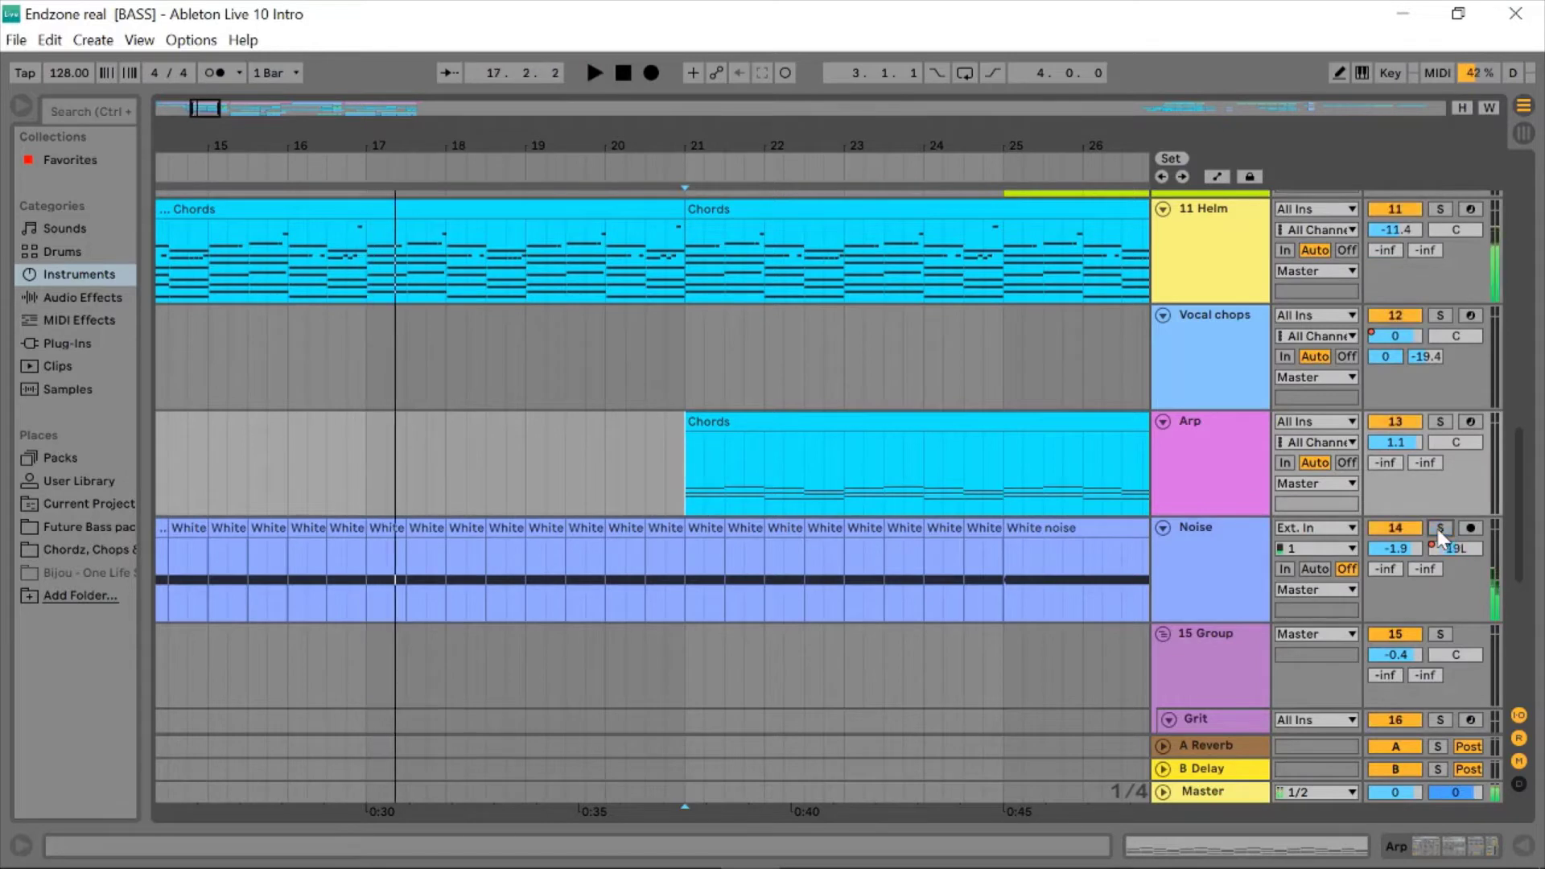
{"action": "key", "text": "space"}
{"action": "key", "text": "space"}
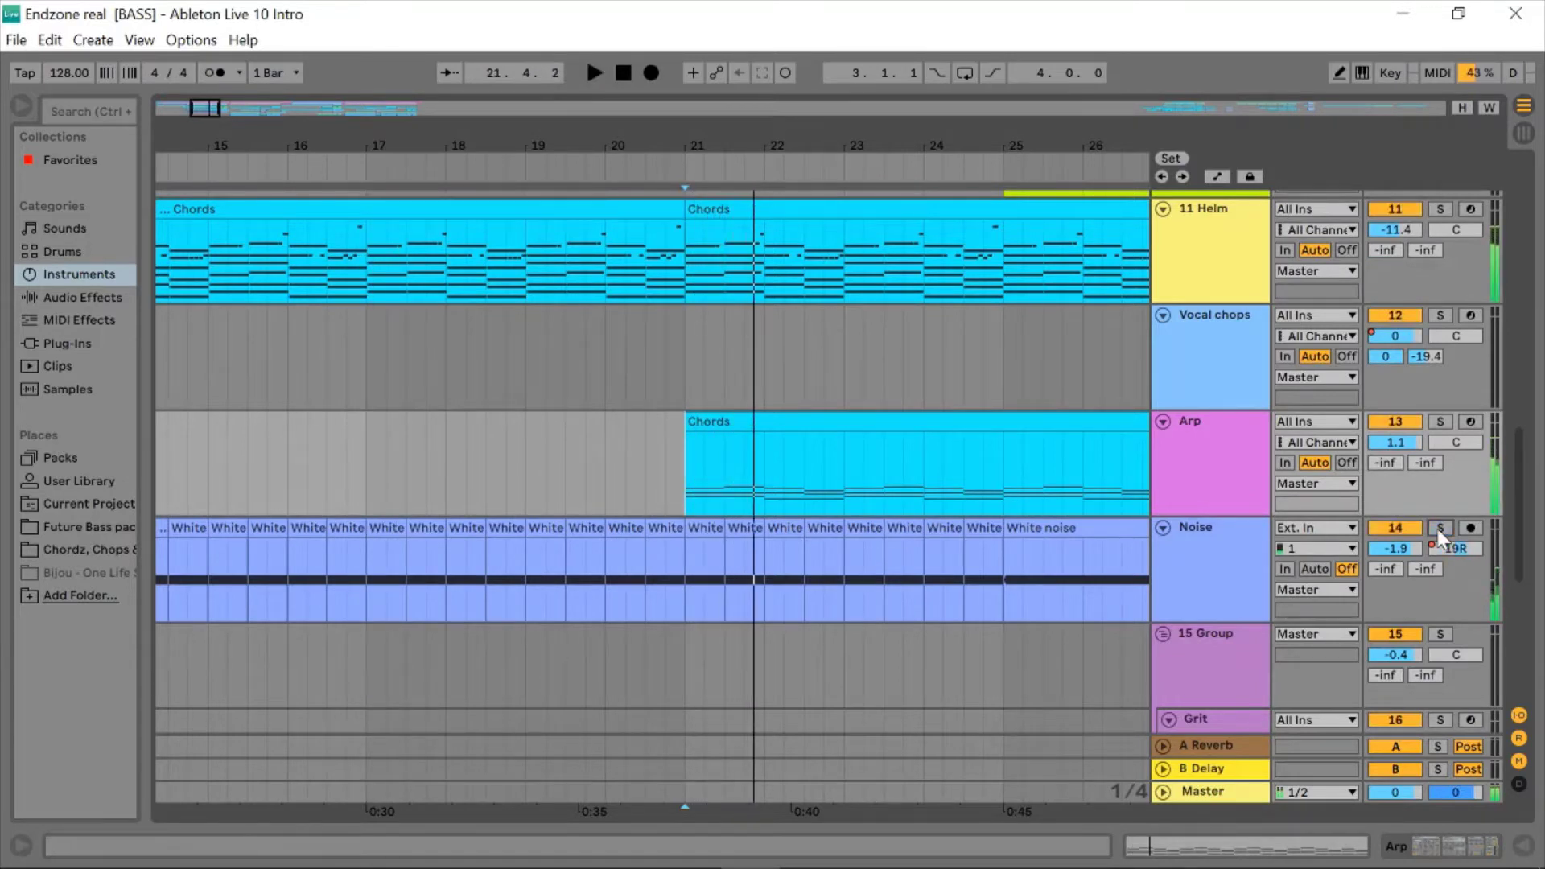
- Solo the Arp track, play it from bar 21 while viewing its device chain, hide the devices and stop playback
{"action": "left_click", "coordinate": [1440, 422]}
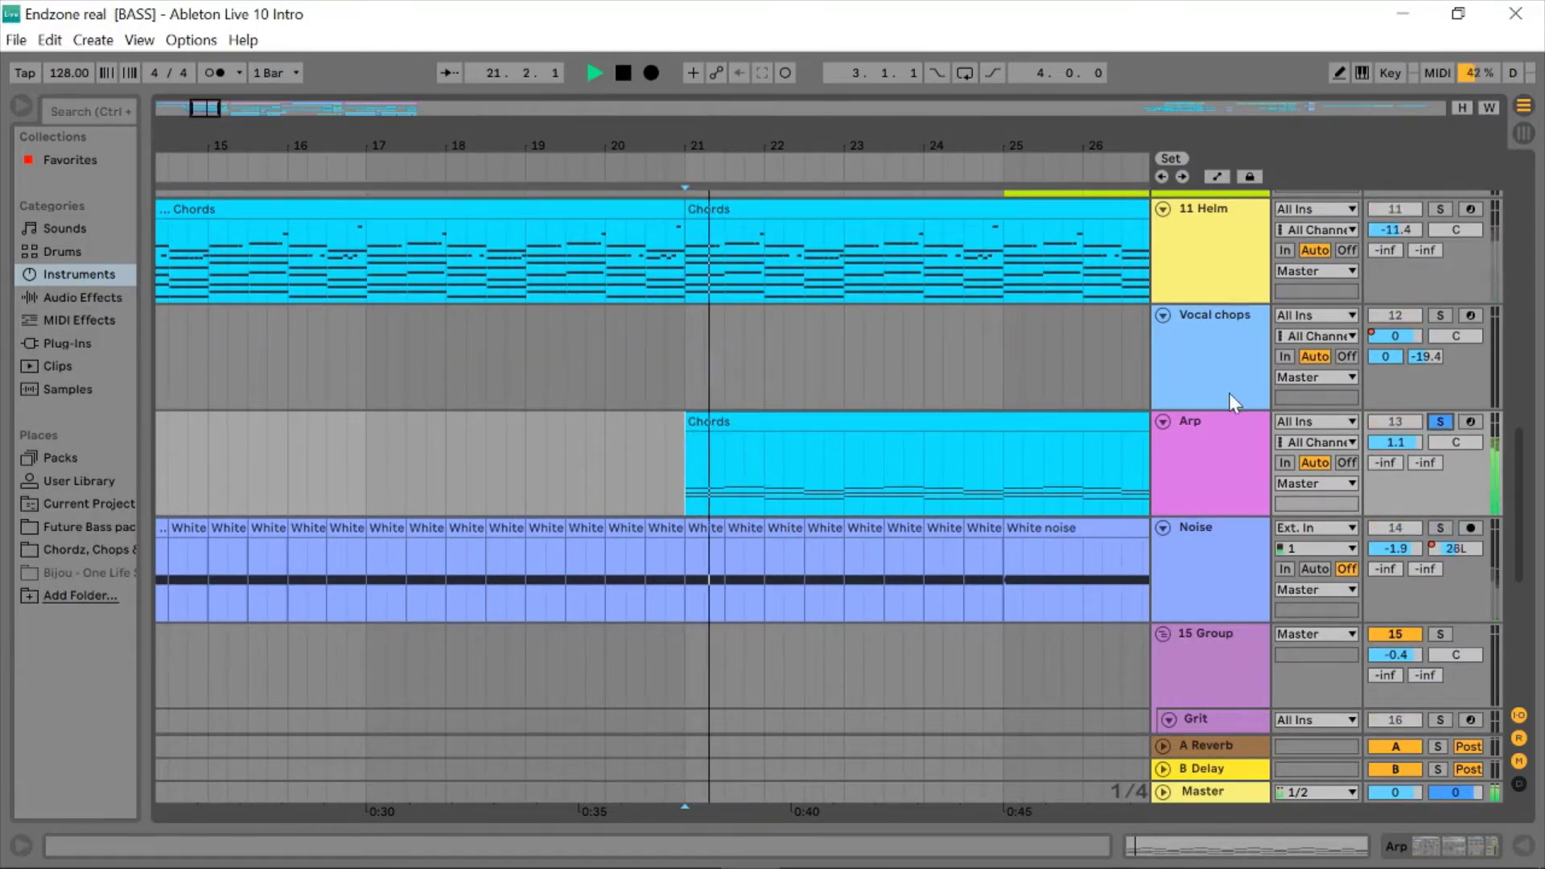
{"action": "left_click", "coordinate": [1211, 450]}
{"action": "left_click", "coordinate": [1406, 848]}
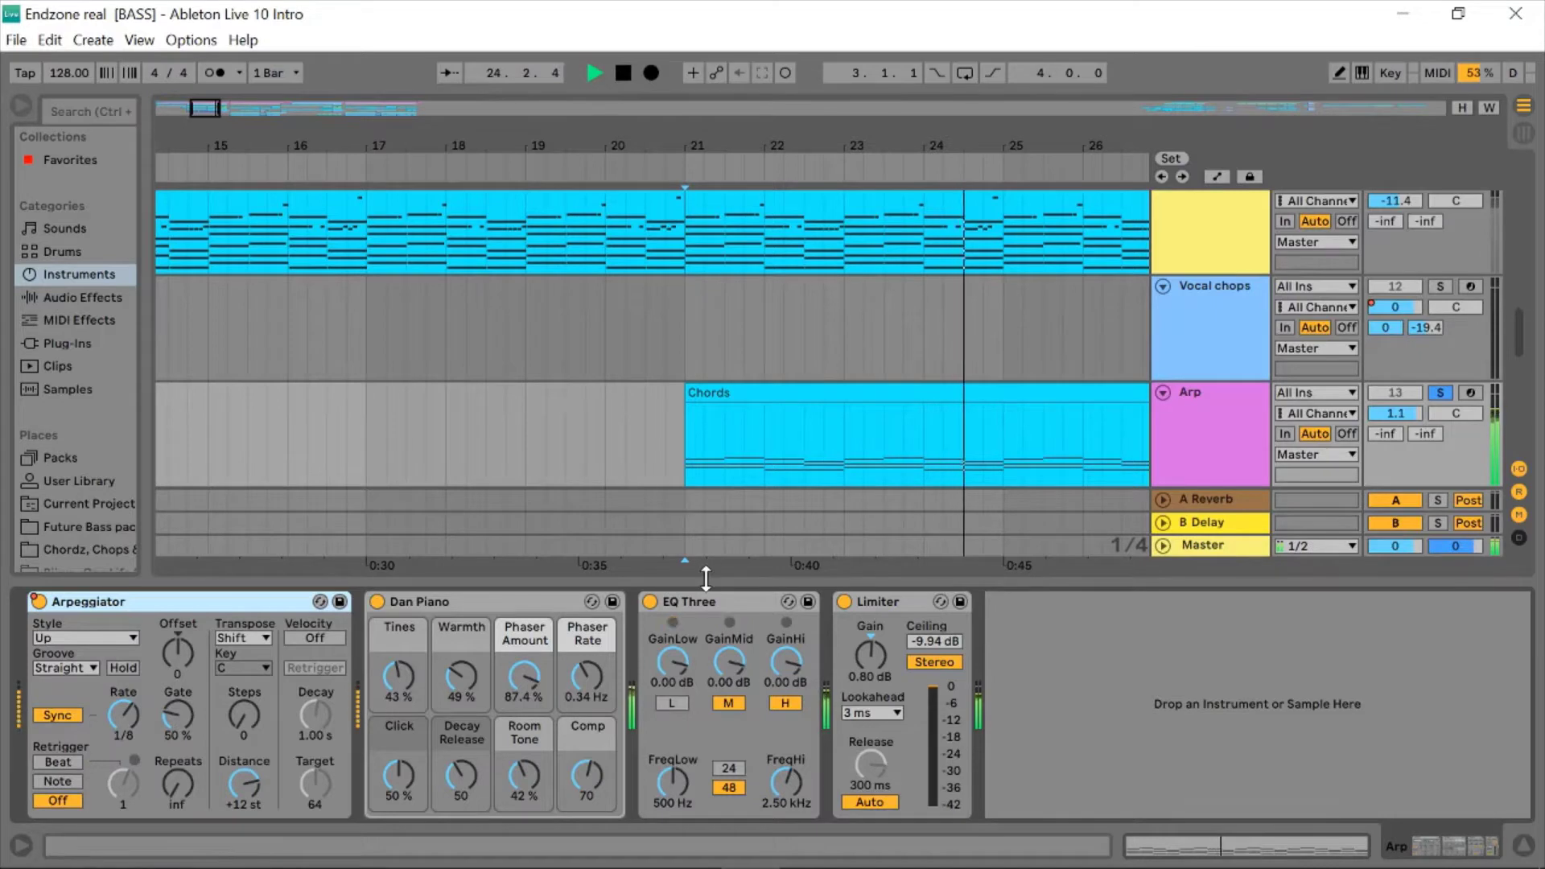
{"action": "left_click_drag", "start_coordinate": [698, 581], "coordinate": [653, 797]}
{"action": "key", "text": "space"}
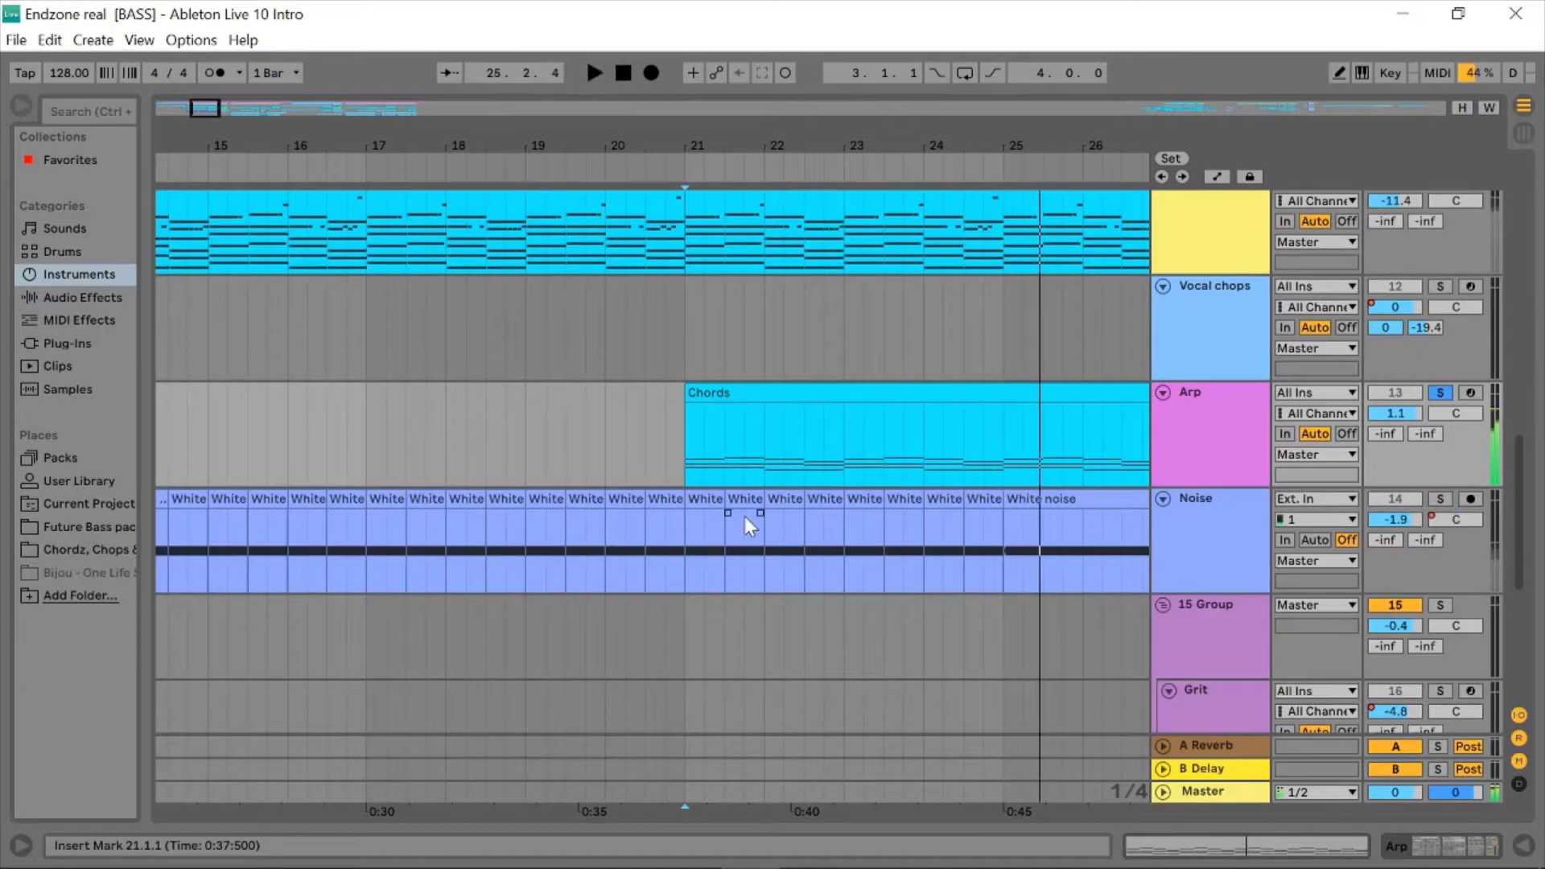
- Turn off the Arp solo and play the full mix from bar 21
{"action": "left_click", "coordinate": [1441, 397]}
{"action": "key", "text": "space"}
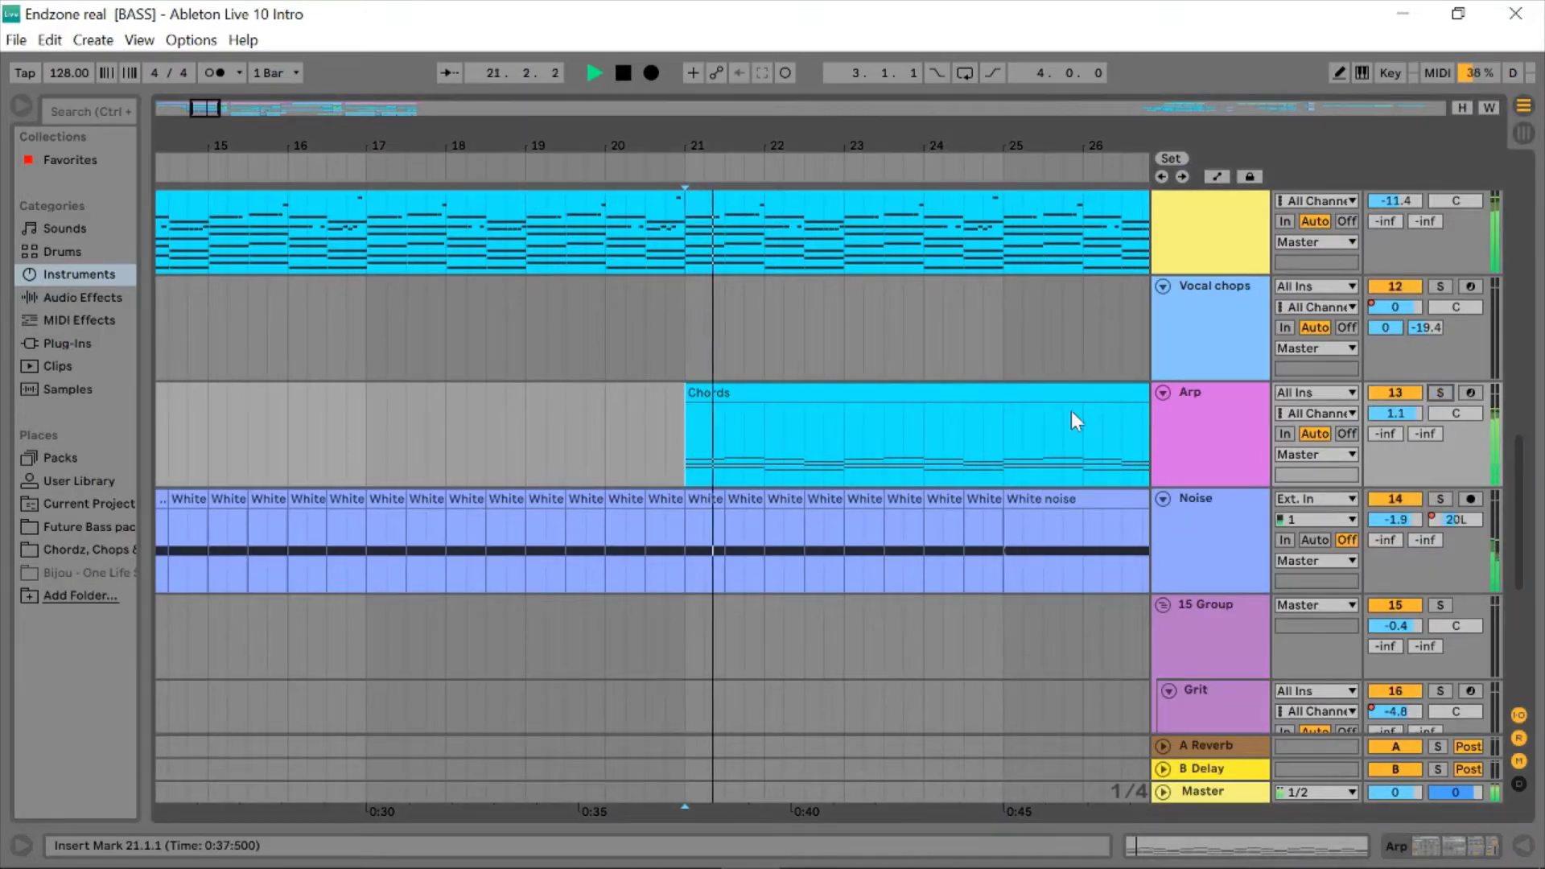
- Look over the tracks around bar 21 and play the full mix from bar 25 where the Riser clip starts
{"action": "scroll", "coordinate": [789, 413], "scroll_direction": "right", "scroll_amount": 4}
{"action": "scroll", "coordinate": [786, 411], "scroll_direction": "up", "scroll_amount": 1}
{"action": "scroll", "coordinate": [789, 417], "scroll_direction": "up", "scroll_amount": 8}
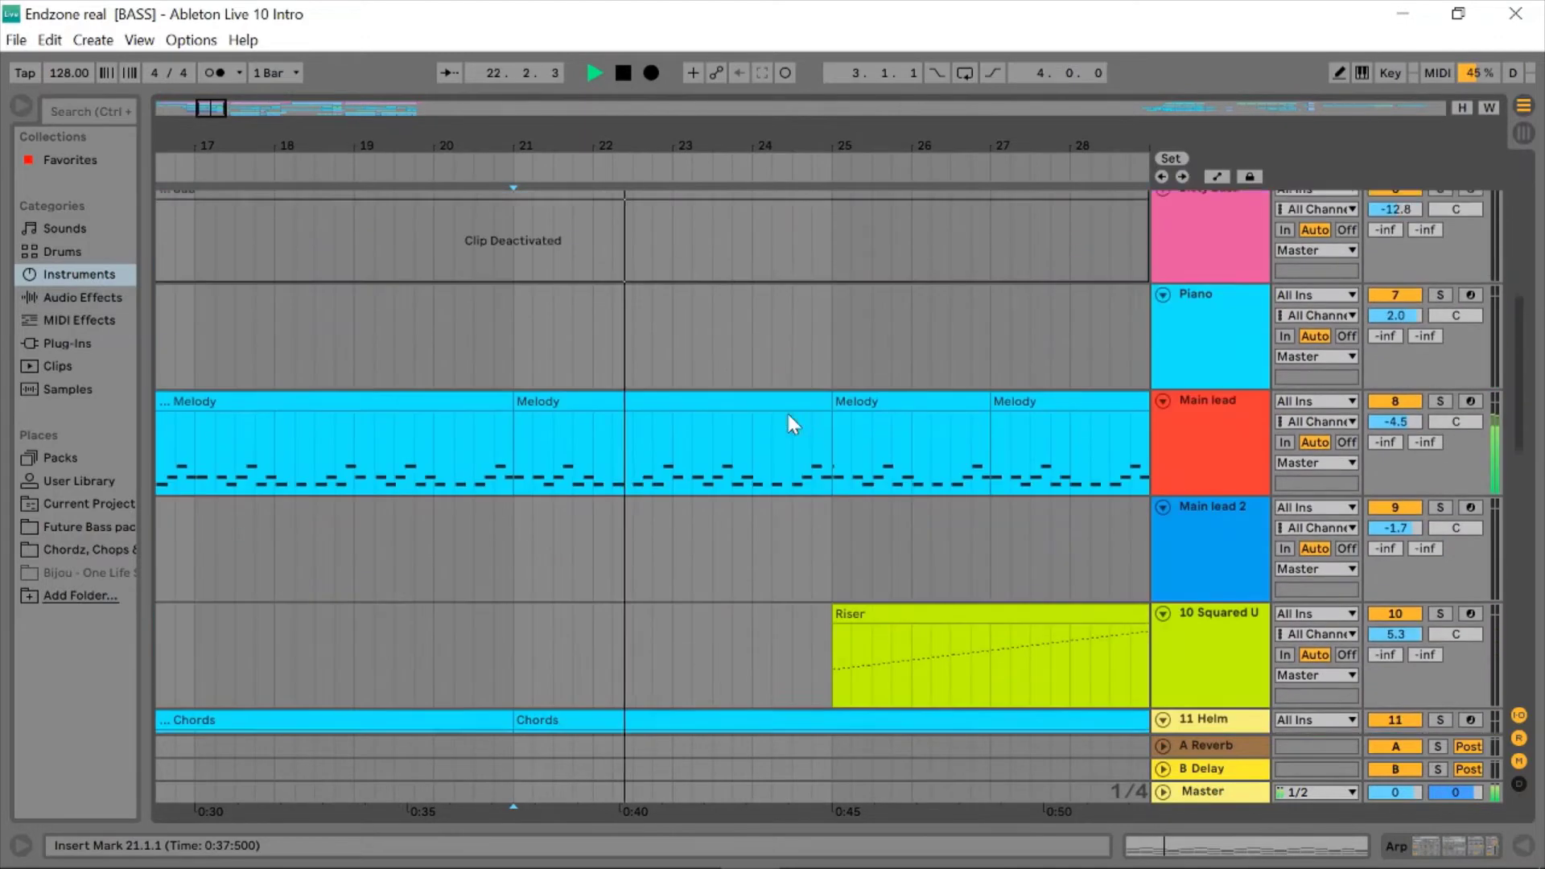
{"action": "scroll", "coordinate": [790, 422], "scroll_direction": "down", "scroll_amount": 8}
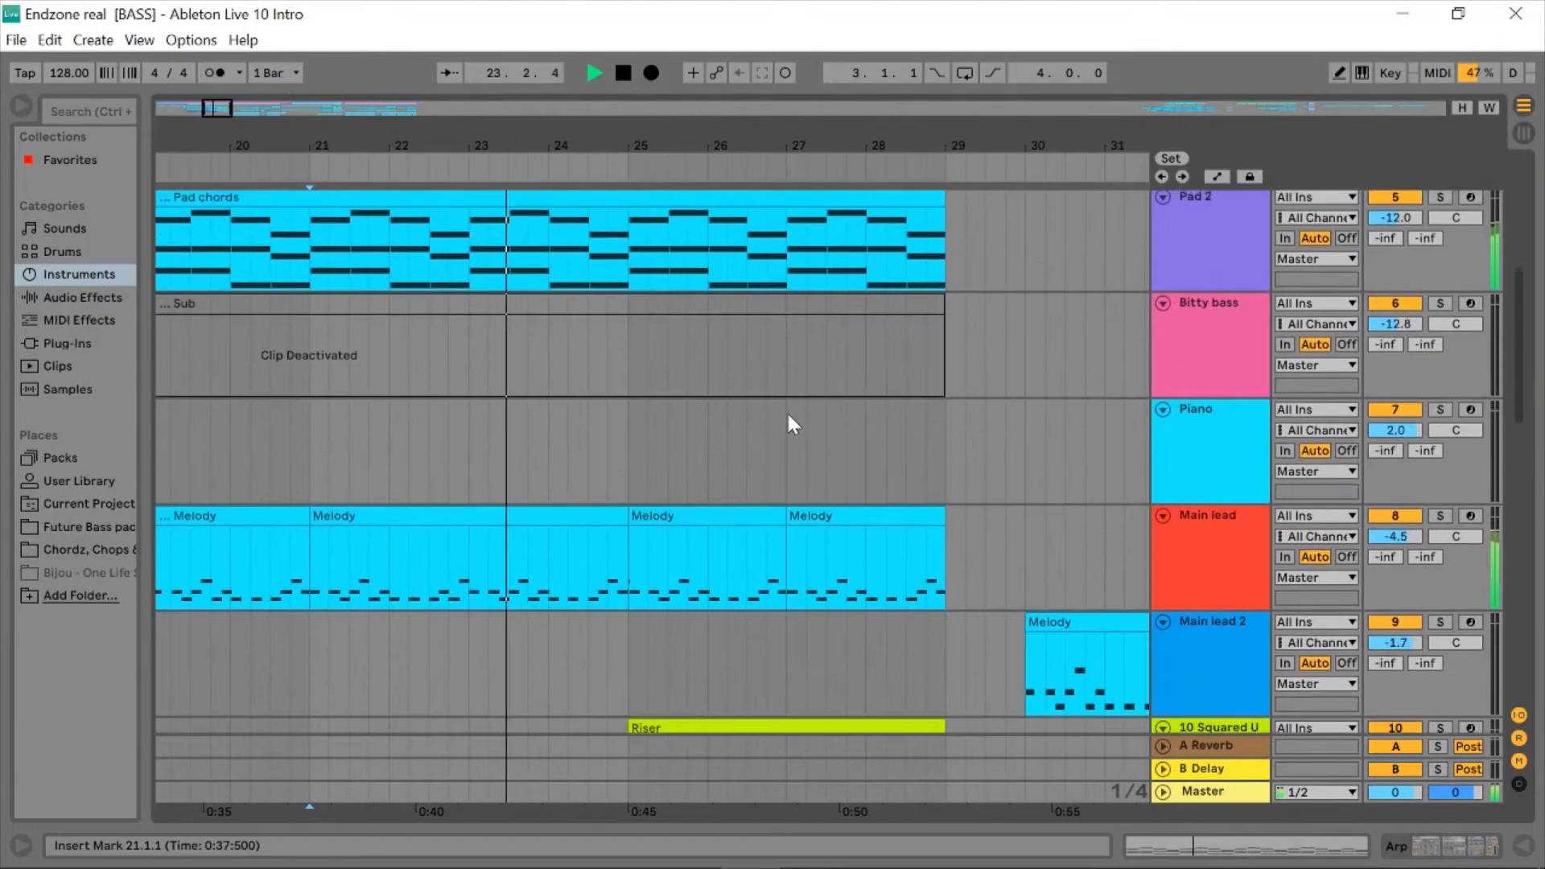
{"action": "left_click", "coordinate": [626, 426]}
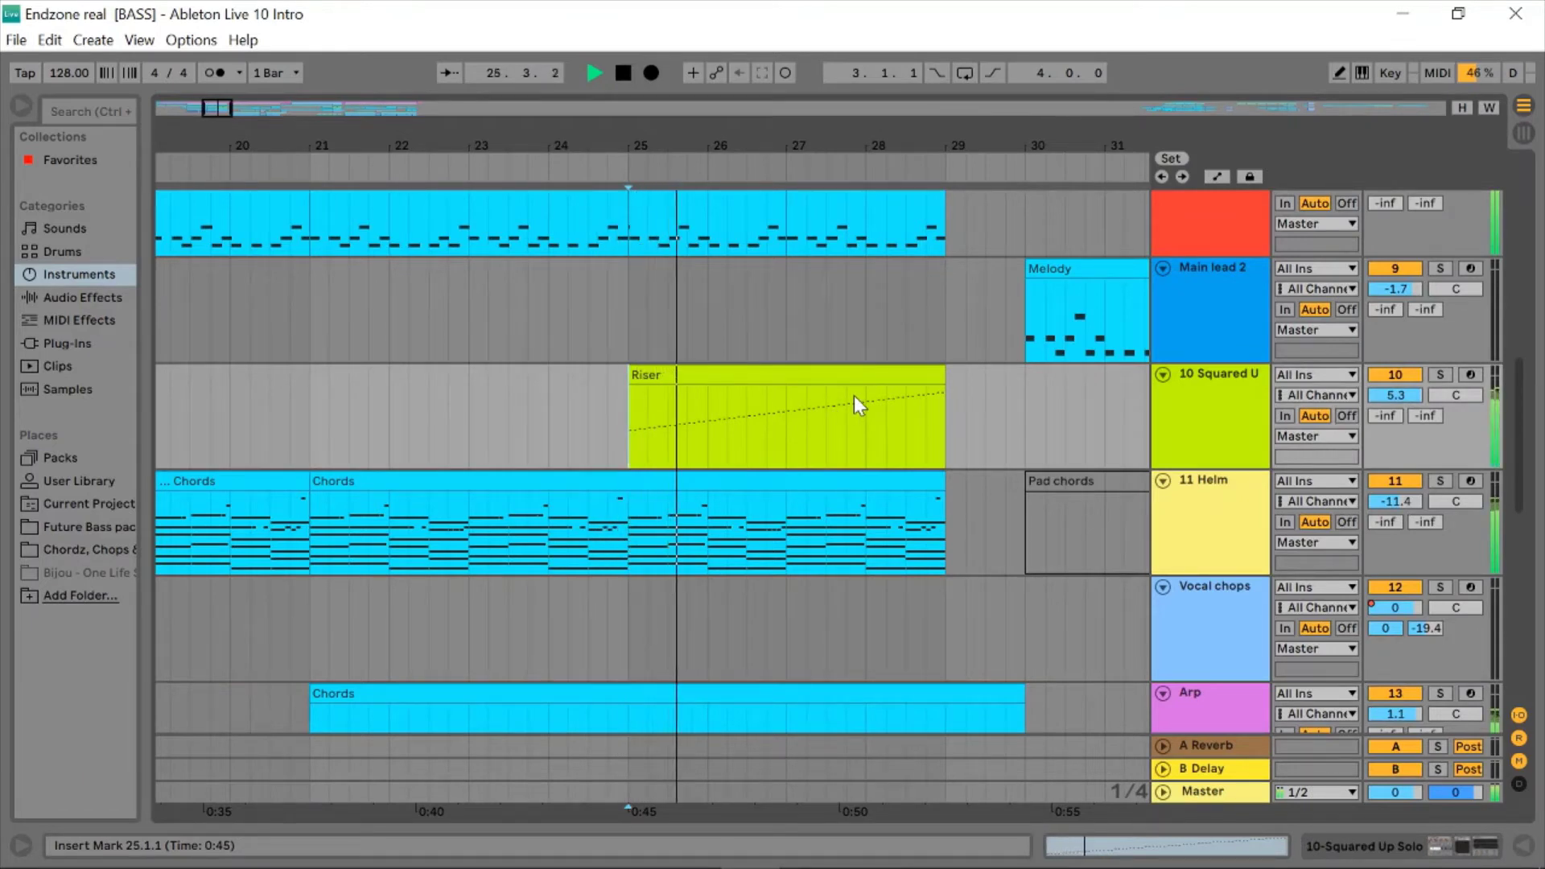
- Solo the 10 Squared U track to hear its Riser clip from bar 25, and return to the full mix
{"action": "left_click", "coordinate": [1439, 375]}
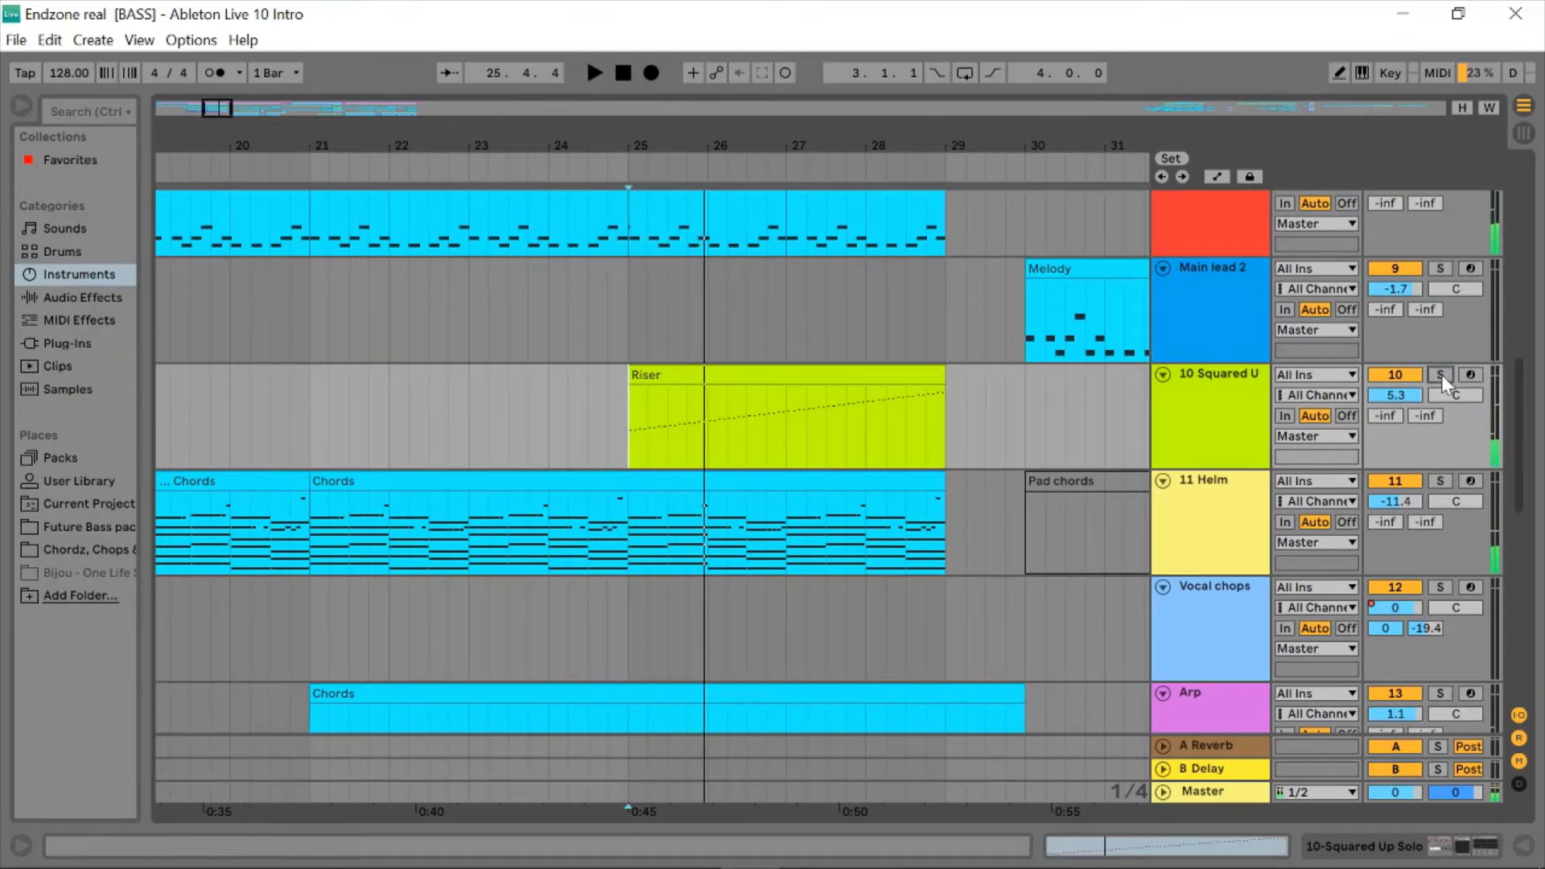
{"action": "key", "text": "space"}
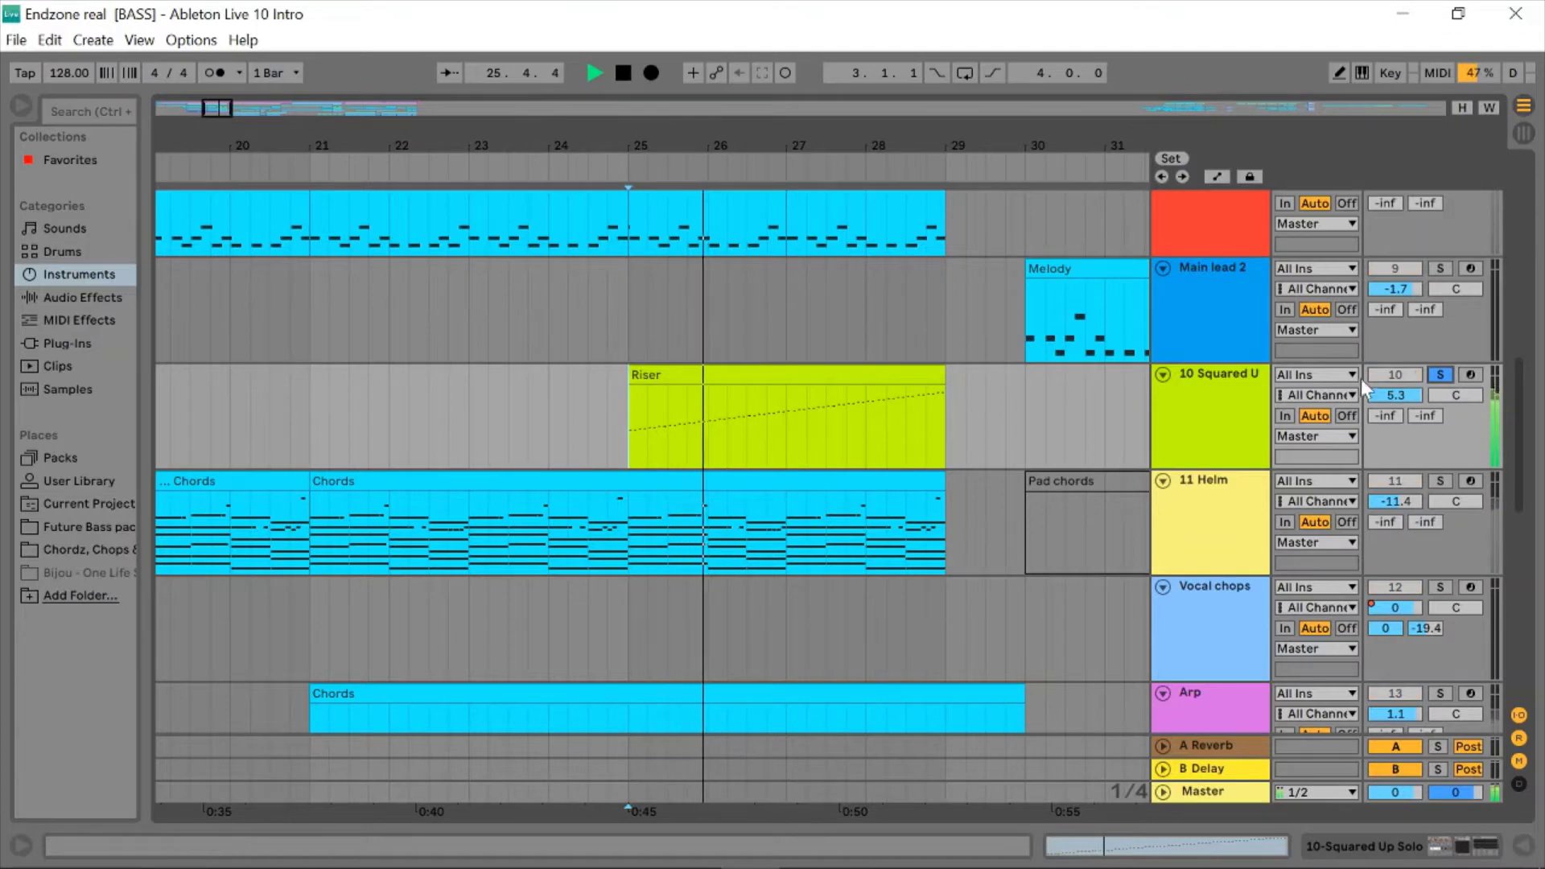
{"action": "left_click", "coordinate": [1440, 375]}
{"action": "scroll", "coordinate": [707, 466], "scroll_direction": "right", "scroll_amount": 4}
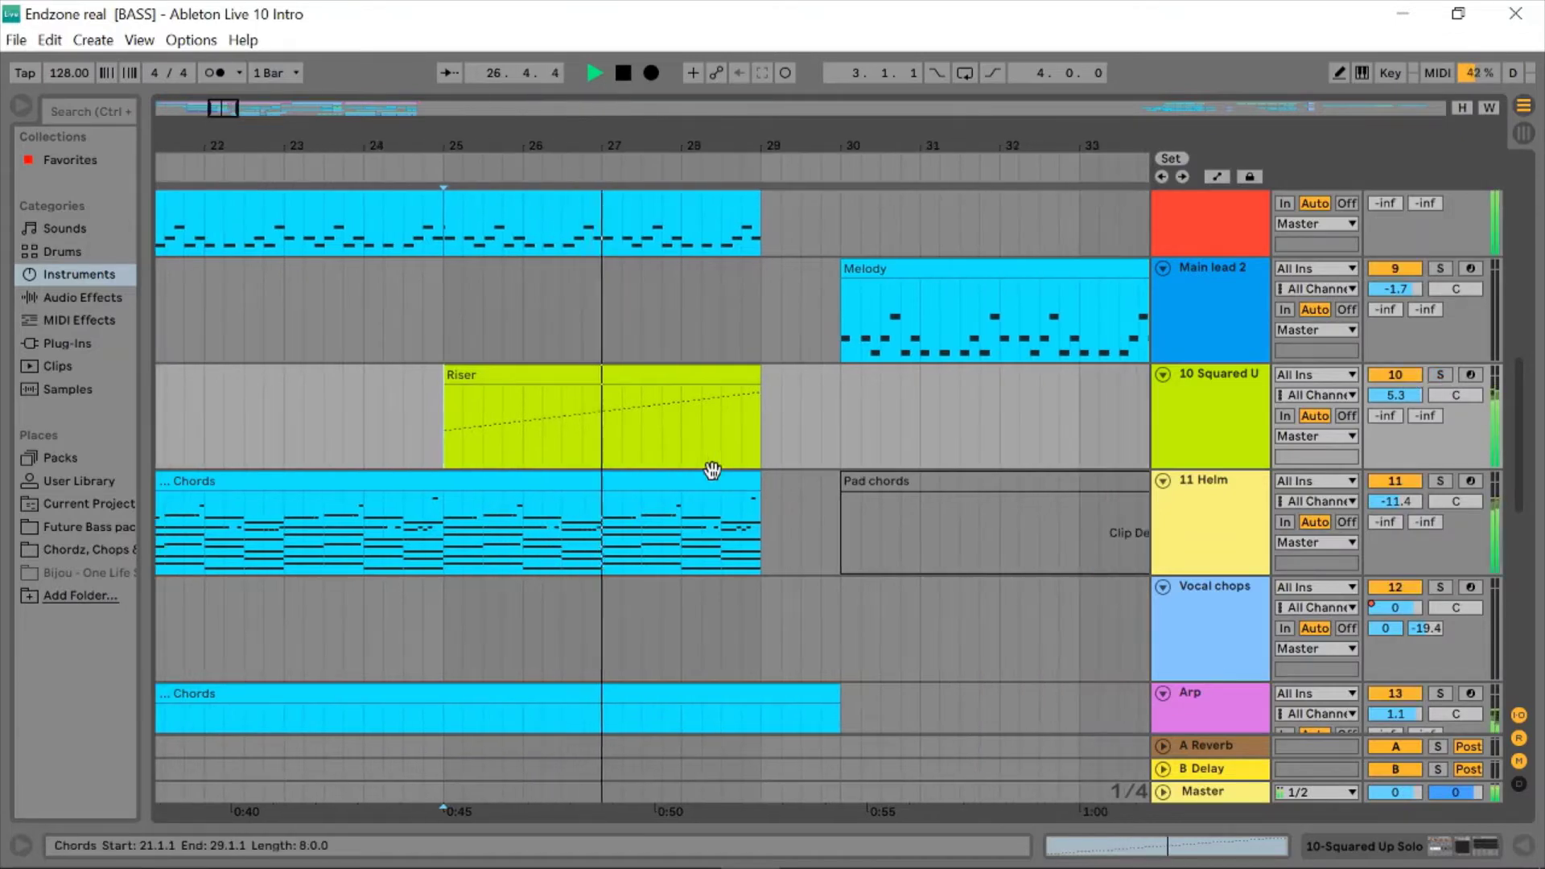
{"action": "scroll", "coordinate": [713, 475], "scroll_direction": "up", "scroll_amount": 3}
{"action": "scroll", "coordinate": [712, 471], "scroll_direction": "up", "scroll_amount": 3}
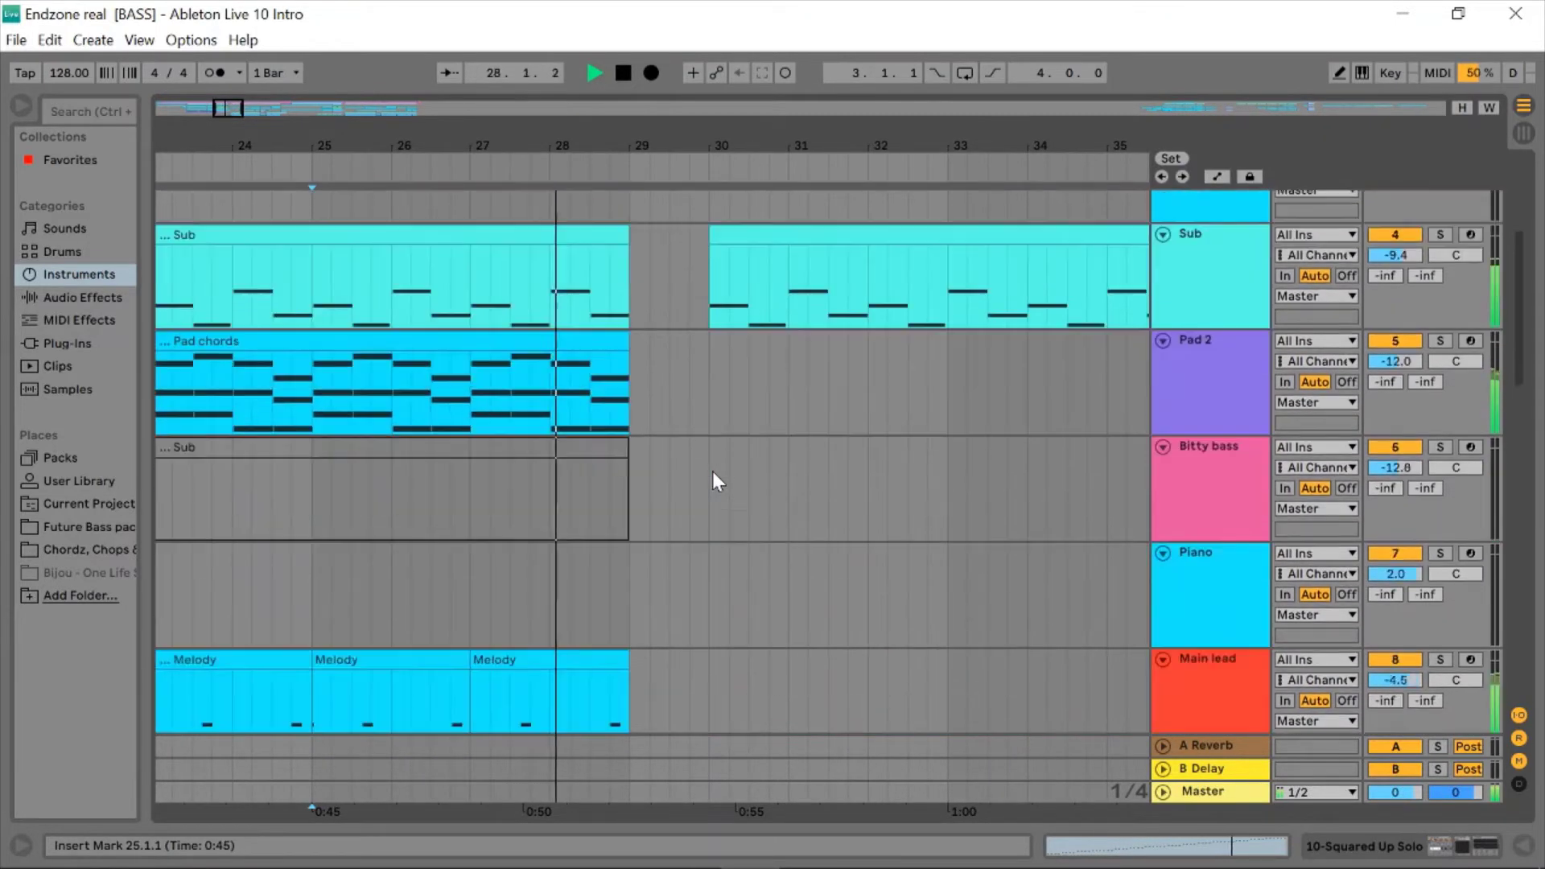
- Play the full mix from bar 30 where the first Arp clip ends, and look over the tracks of this section
{"action": "scroll", "coordinate": [712, 470], "scroll_direction": "down", "scroll_amount": 5}
{"action": "scroll", "coordinate": [713, 471], "scroll_direction": "down", "scroll_amount": 2}
{"action": "left_click_drag", "start_coordinate": [647, 552], "coordinate": [713, 560]}
{"action": "left_click", "coordinate": [714, 561]}
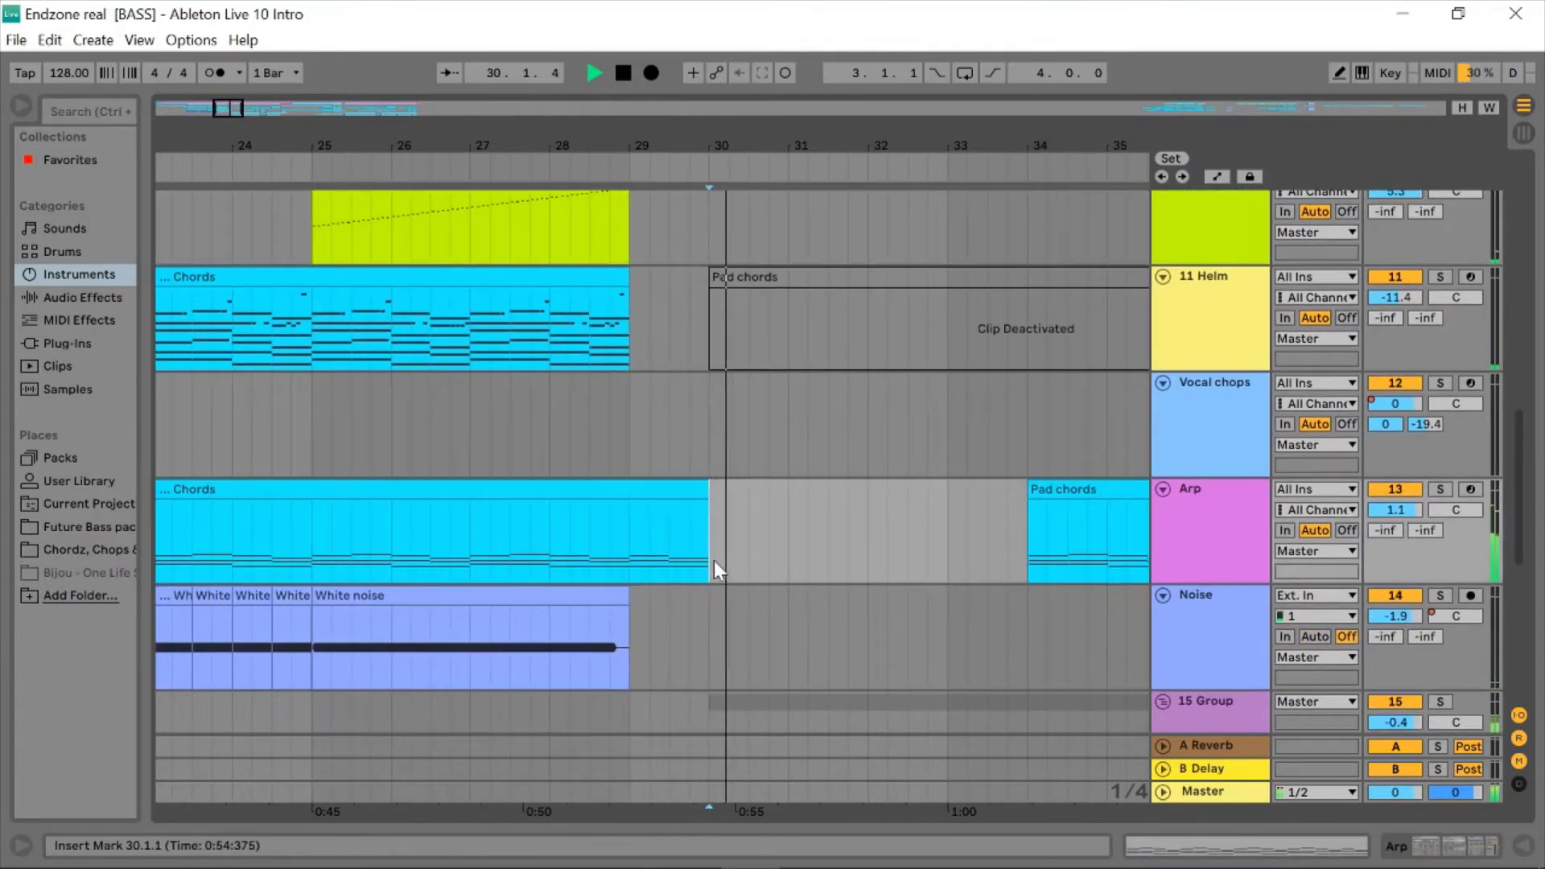
{"action": "scroll", "coordinate": [714, 562], "scroll_direction": "up", "scroll_amount": 5}
{"action": "scroll", "coordinate": [714, 562], "scroll_direction": "right", "scroll_amount": 2}
{"action": "scroll", "coordinate": [713, 560], "scroll_direction": "up", "scroll_amount": 4}
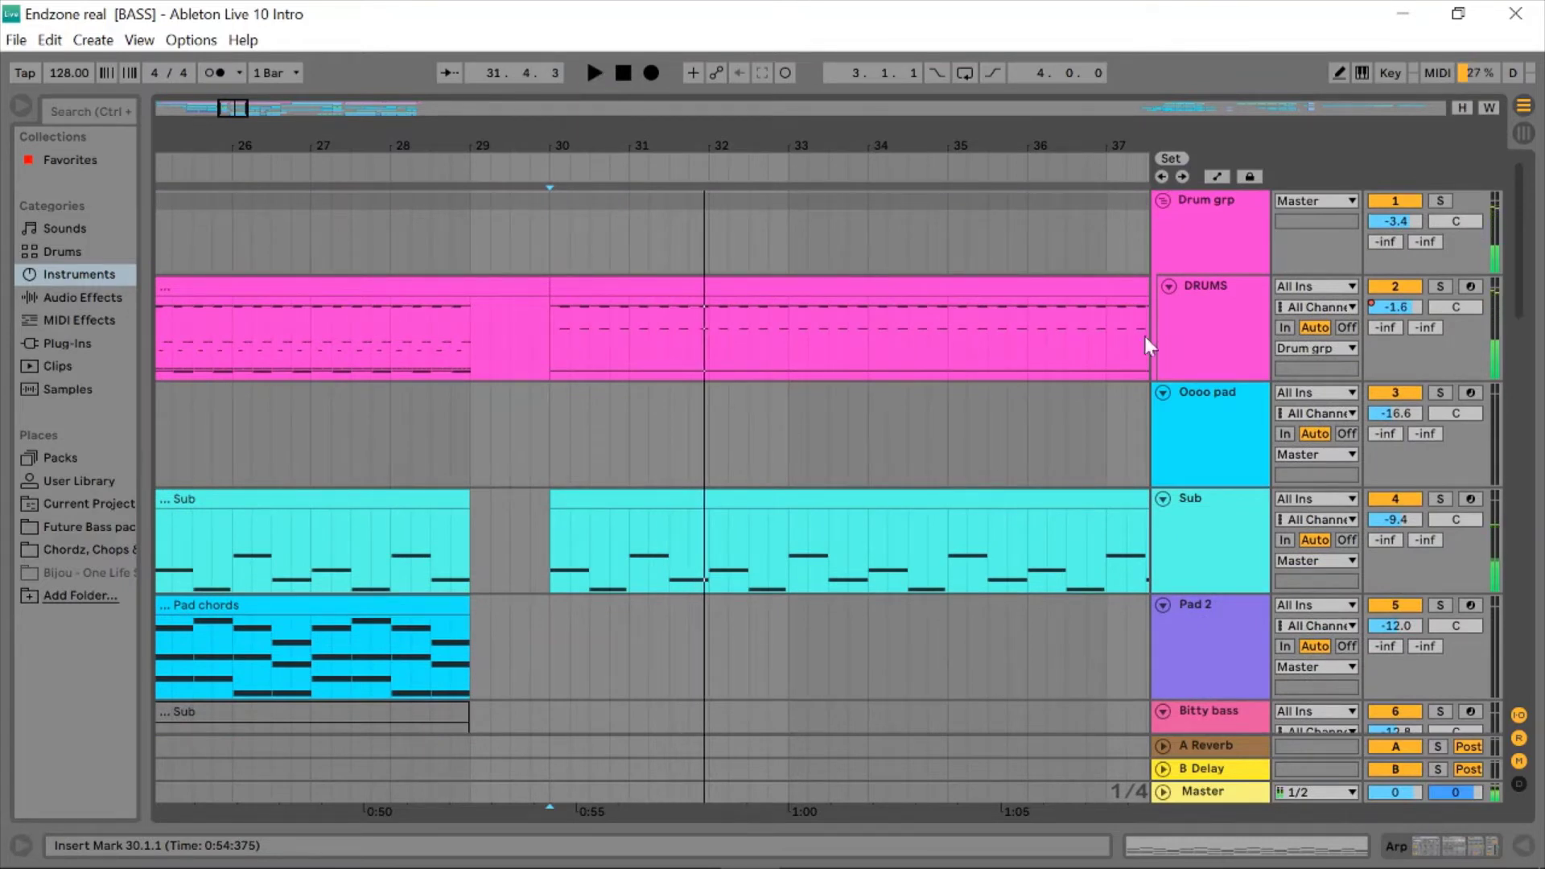
- Solo the DRUMS track and play its clip from bar 30
{"action": "key", "text": "space"}
{"action": "key", "text": "space"}
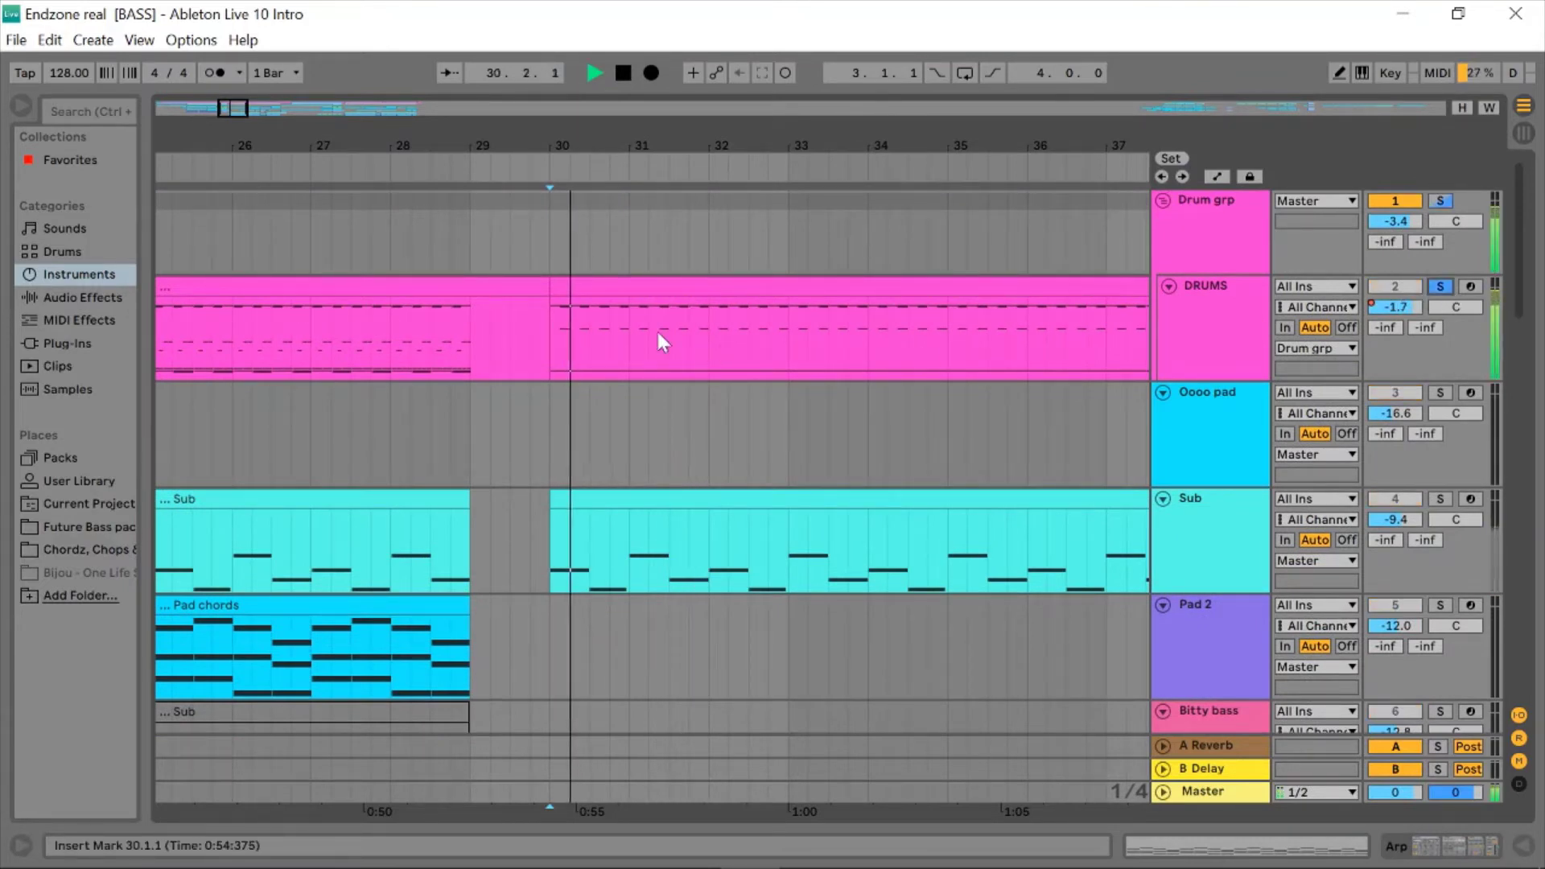
{"action": "scroll", "coordinate": [662, 342], "scroll_direction": "right", "scroll_amount": 2}
{"action": "scroll", "coordinate": [661, 342], "scroll_direction": "down", "scroll_amount": 1}
{"action": "scroll", "coordinate": [661, 342], "scroll_direction": "up", "scroll_amount": 1}
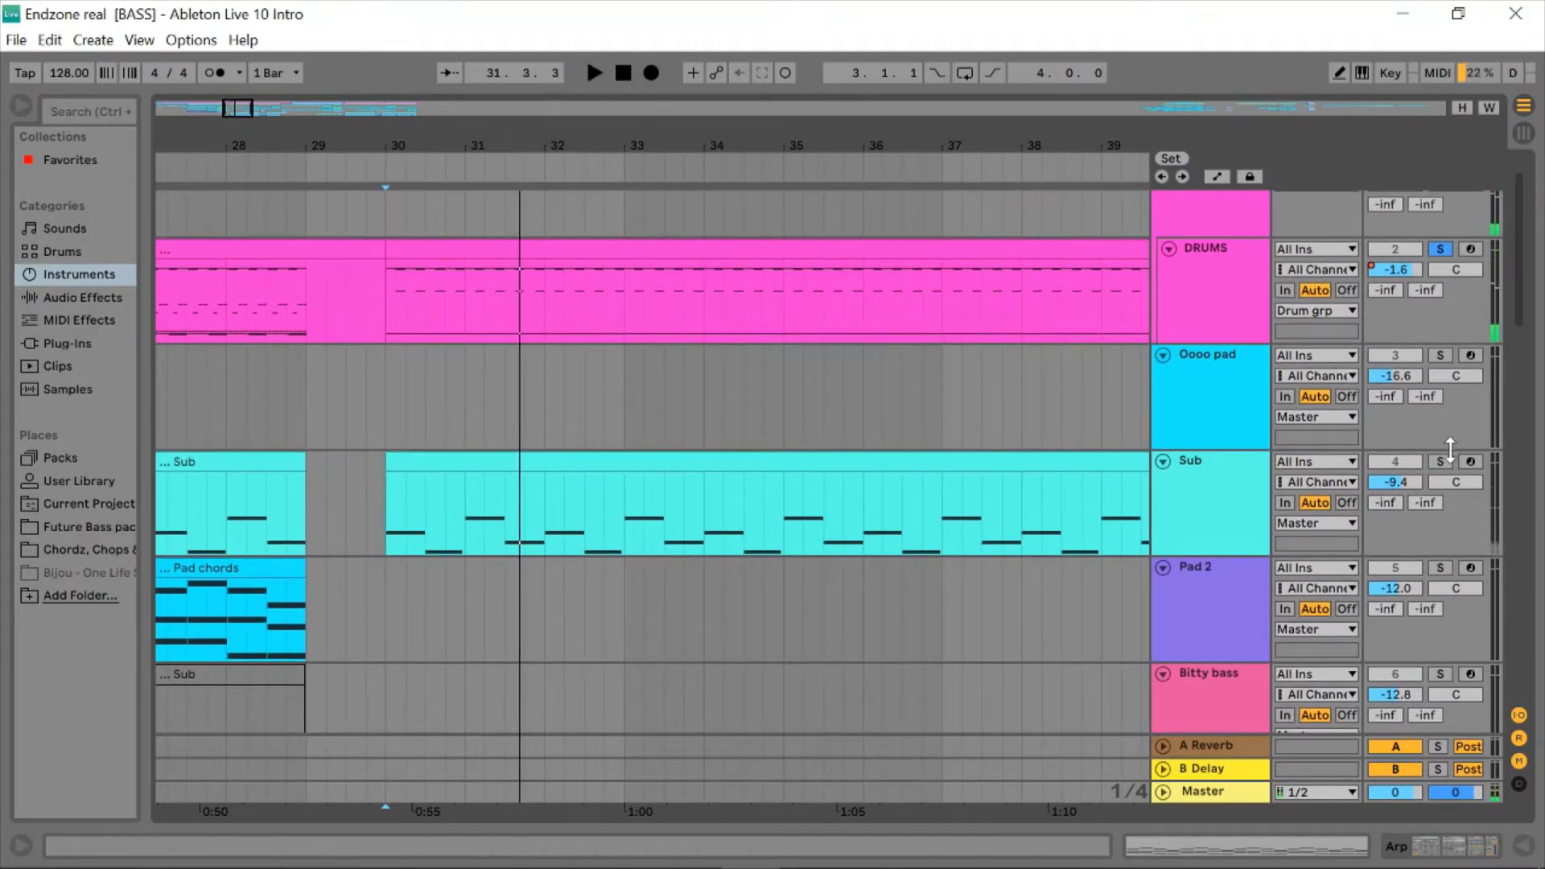
- Solo the Sub track in place of DRUMS, play it from bar 30 and stop playback
{"action": "key", "text": "space"}
{"action": "scroll", "coordinate": [867, 457], "scroll_direction": "down", "scroll_amount": 1}
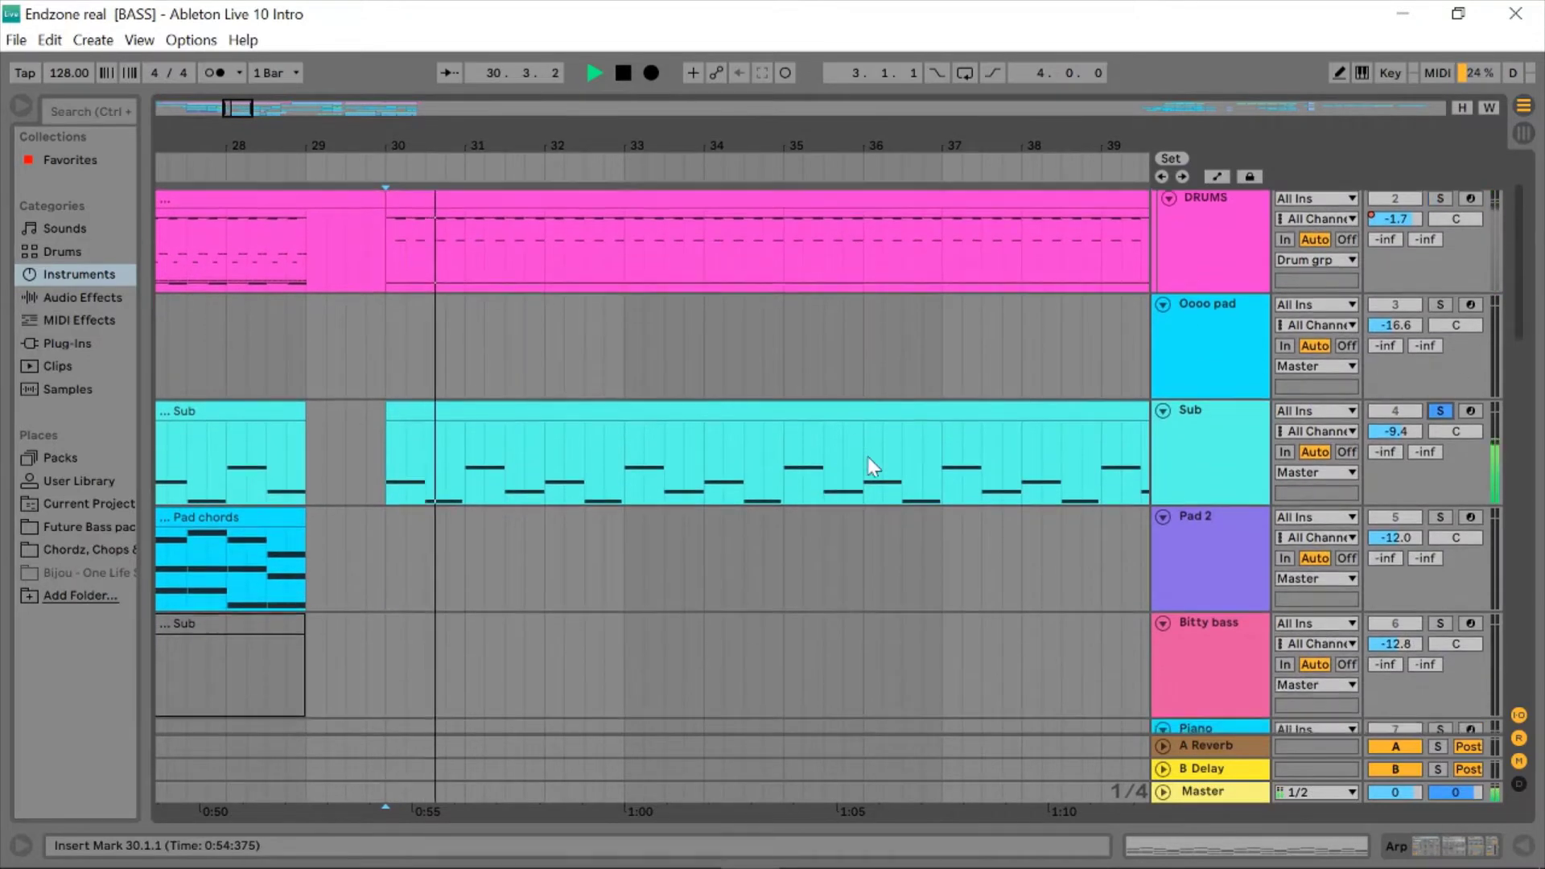
{"action": "scroll", "coordinate": [406, 460], "scroll_direction": "left", "scroll_amount": 2}
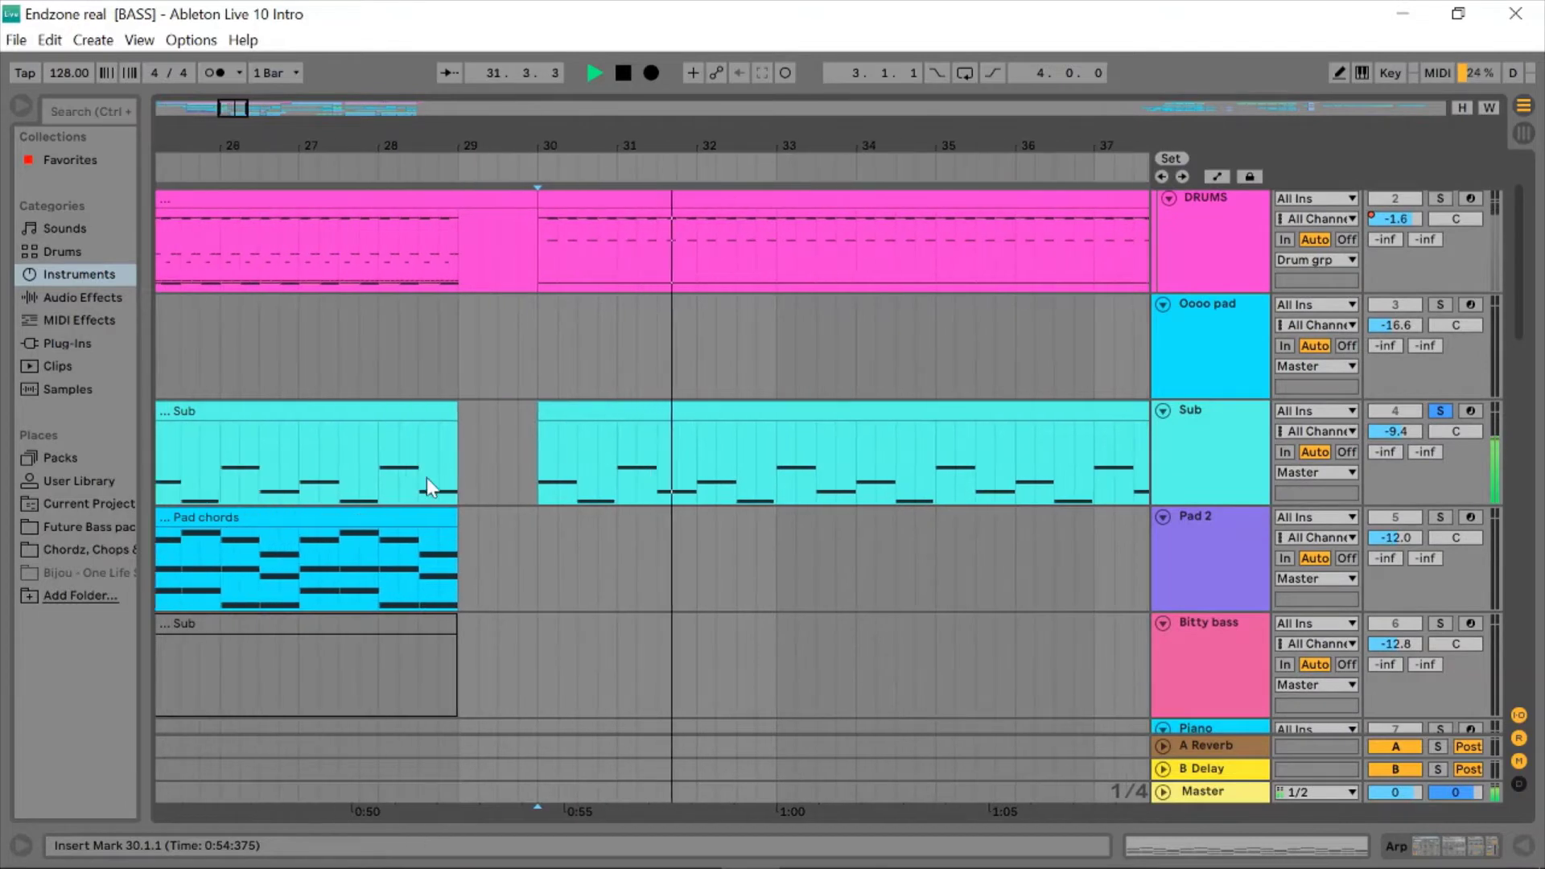
{"action": "scroll", "coordinate": [697, 480], "scroll_direction": "right", "scroll_amount": 1}
{"action": "scroll", "coordinate": [697, 479], "scroll_direction": "down", "scroll_amount": 2}
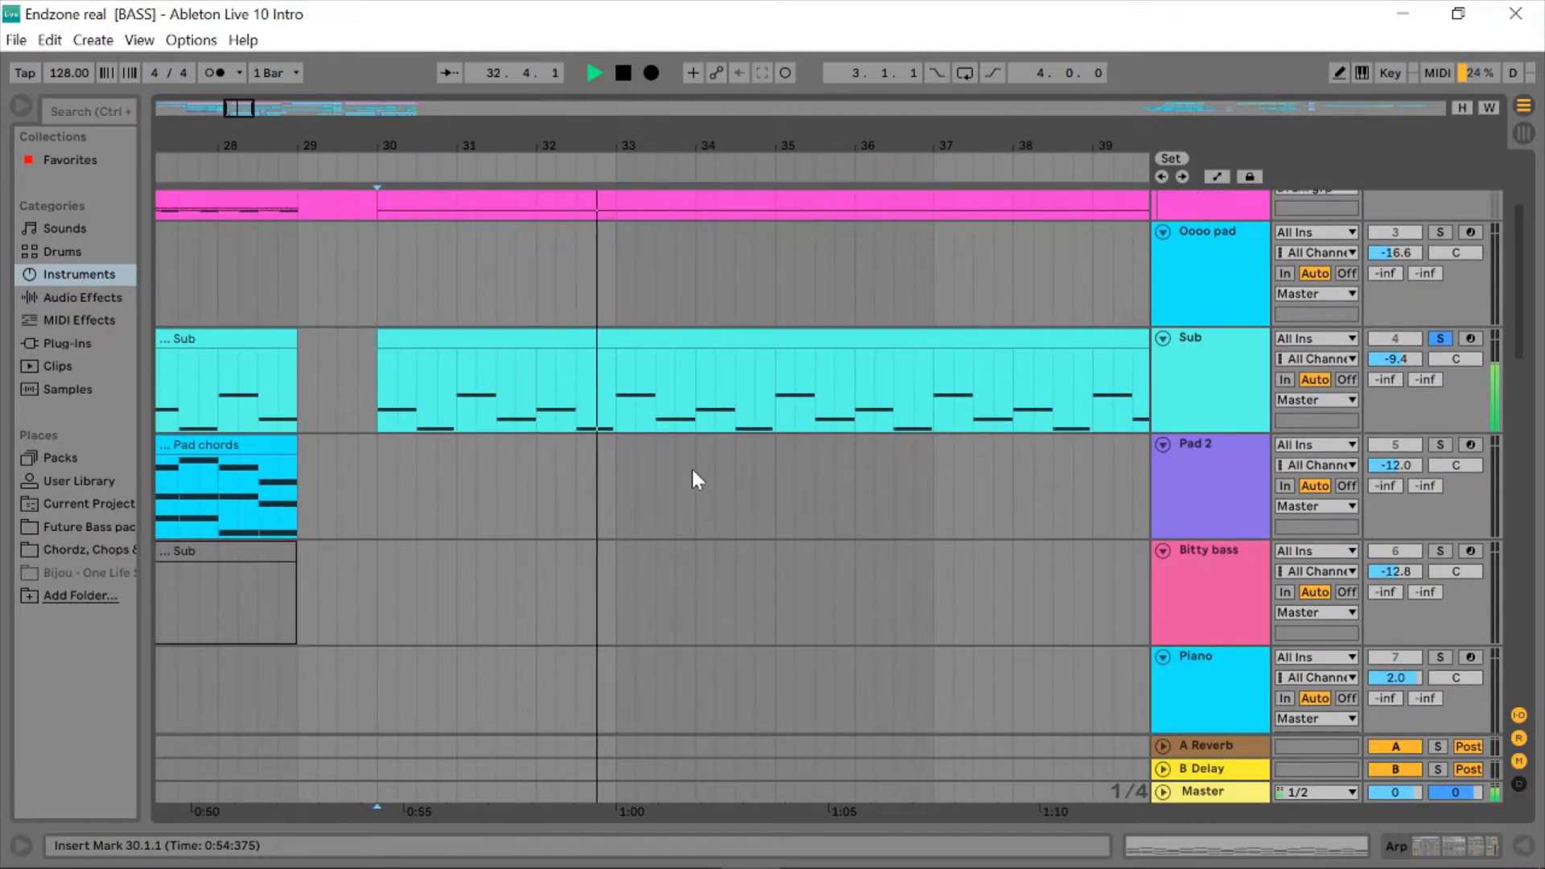
{"action": "scroll", "coordinate": [697, 480], "scroll_direction": "down", "scroll_amount": 5}
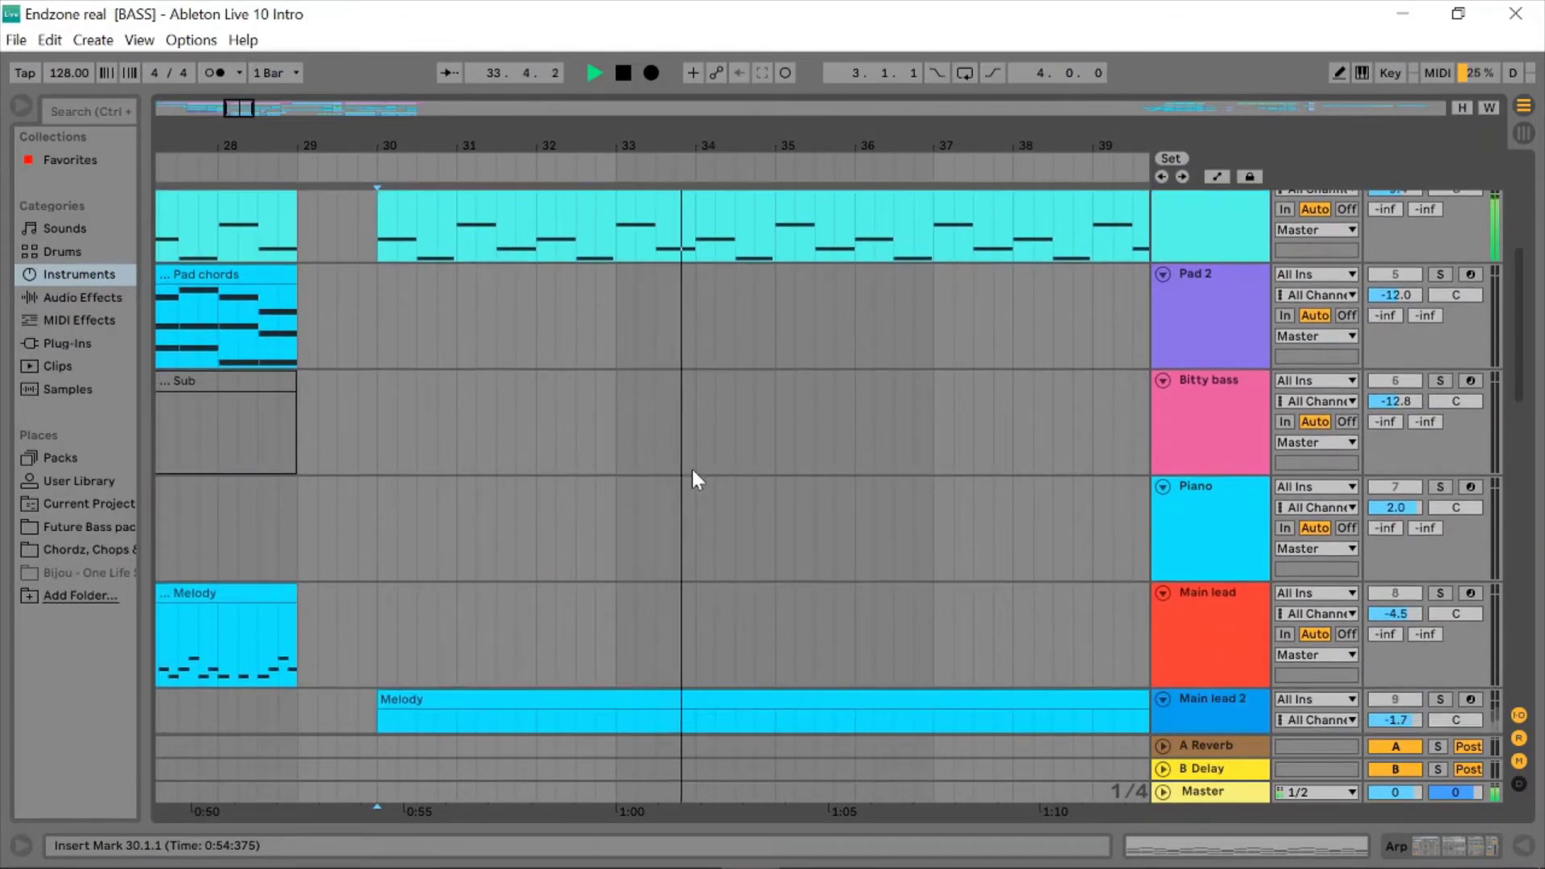
{"action": "scroll", "coordinate": [697, 479], "scroll_direction": "down", "scroll_amount": 7}
{"action": "key", "text": "space"}
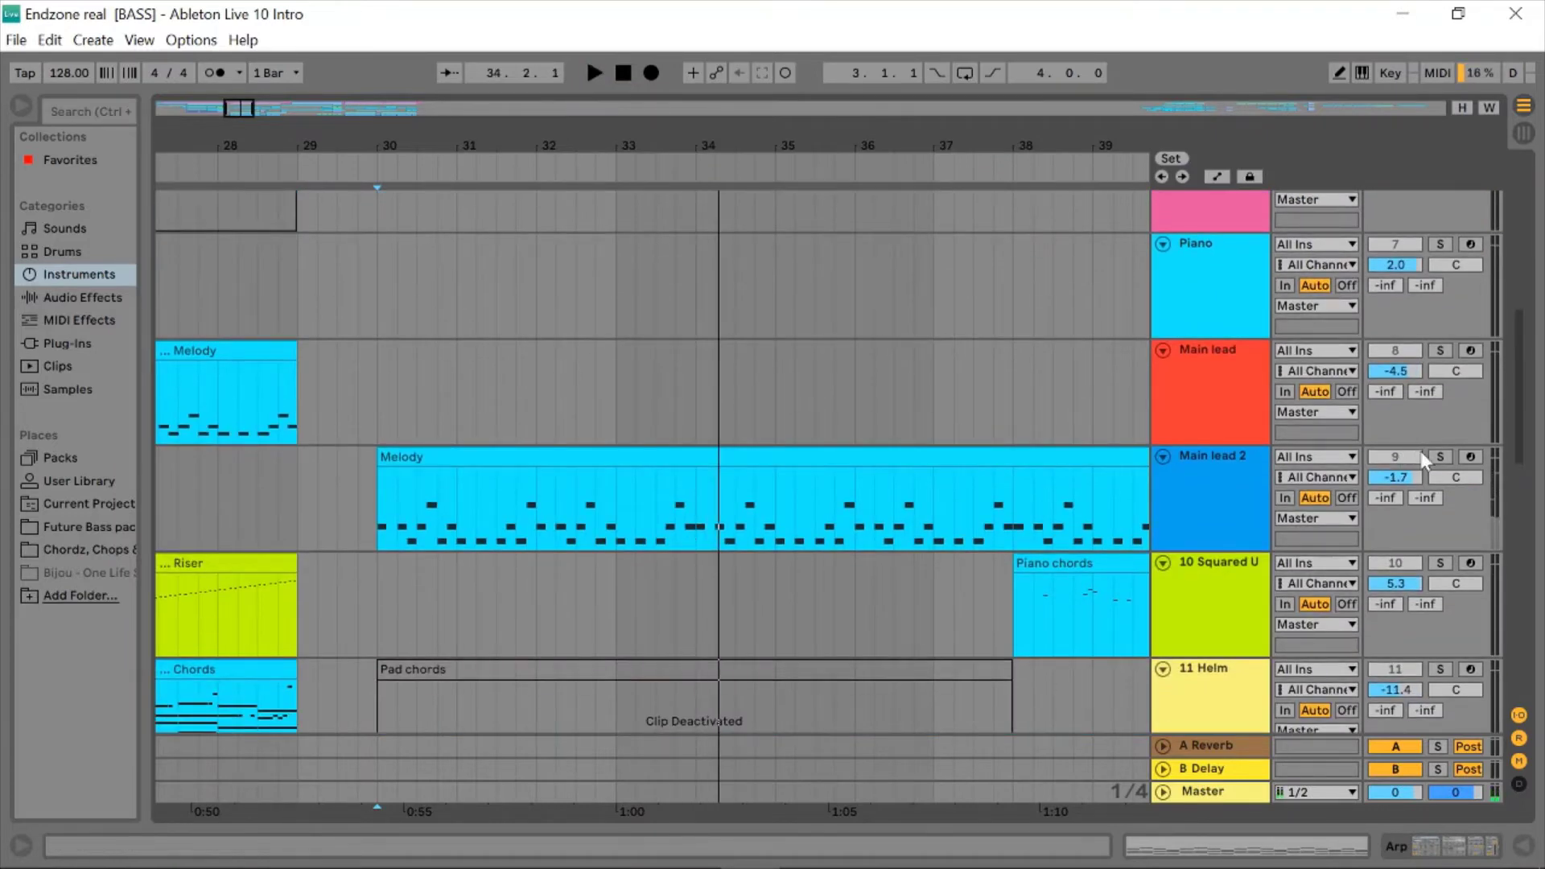
- Solo the Main lead 2 track in place of Sub, play its Melody clip from bar 30 and stop playback
{"action": "left_click", "coordinate": [396, 527]}
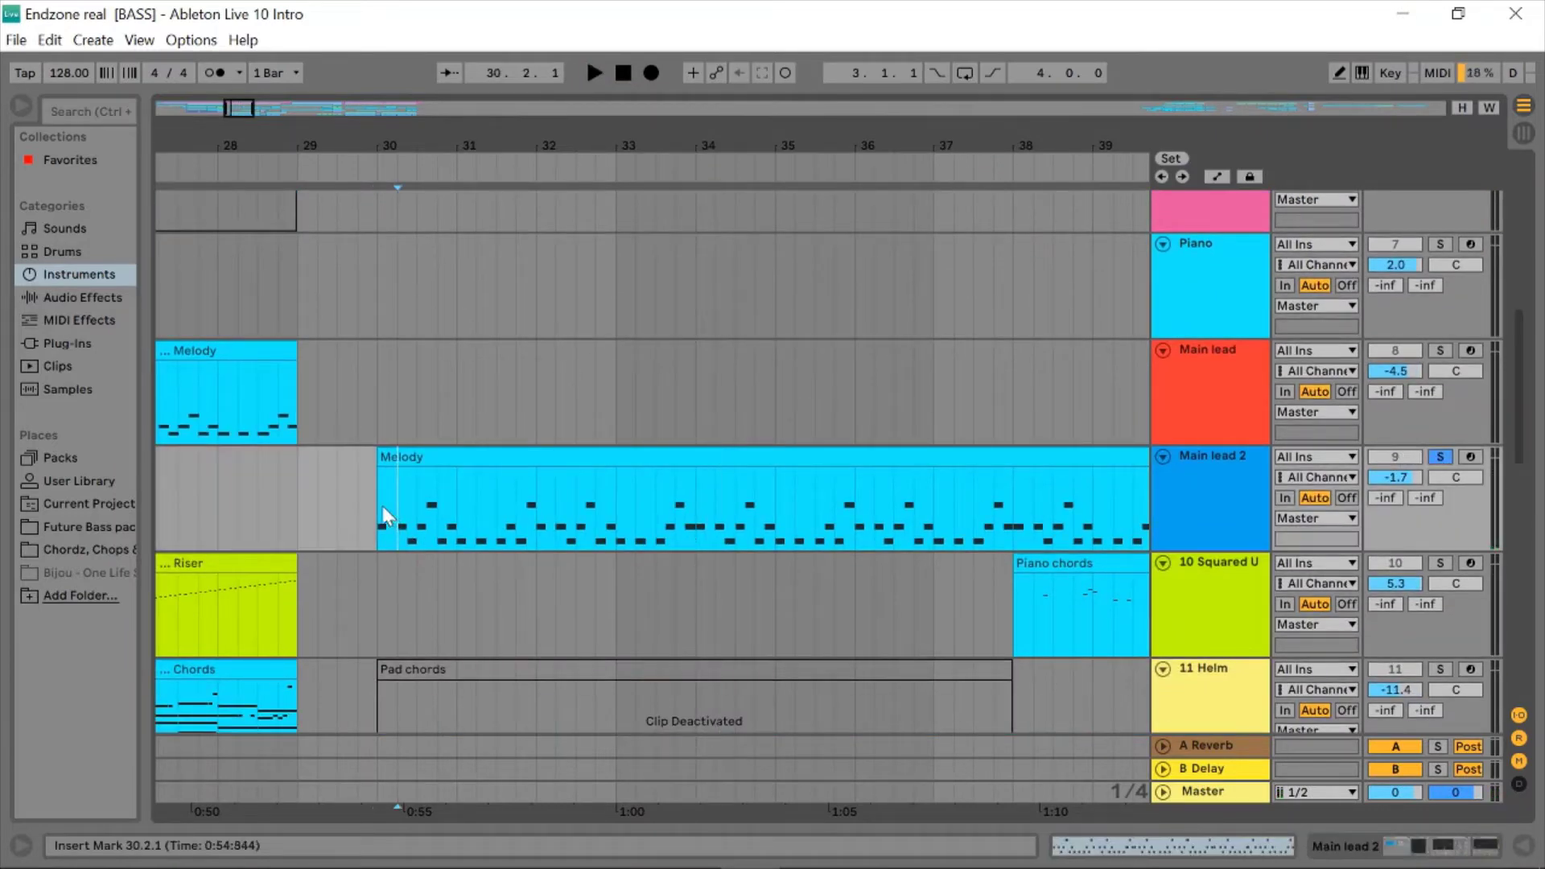
{"action": "left_click", "coordinate": [1243, 510]}
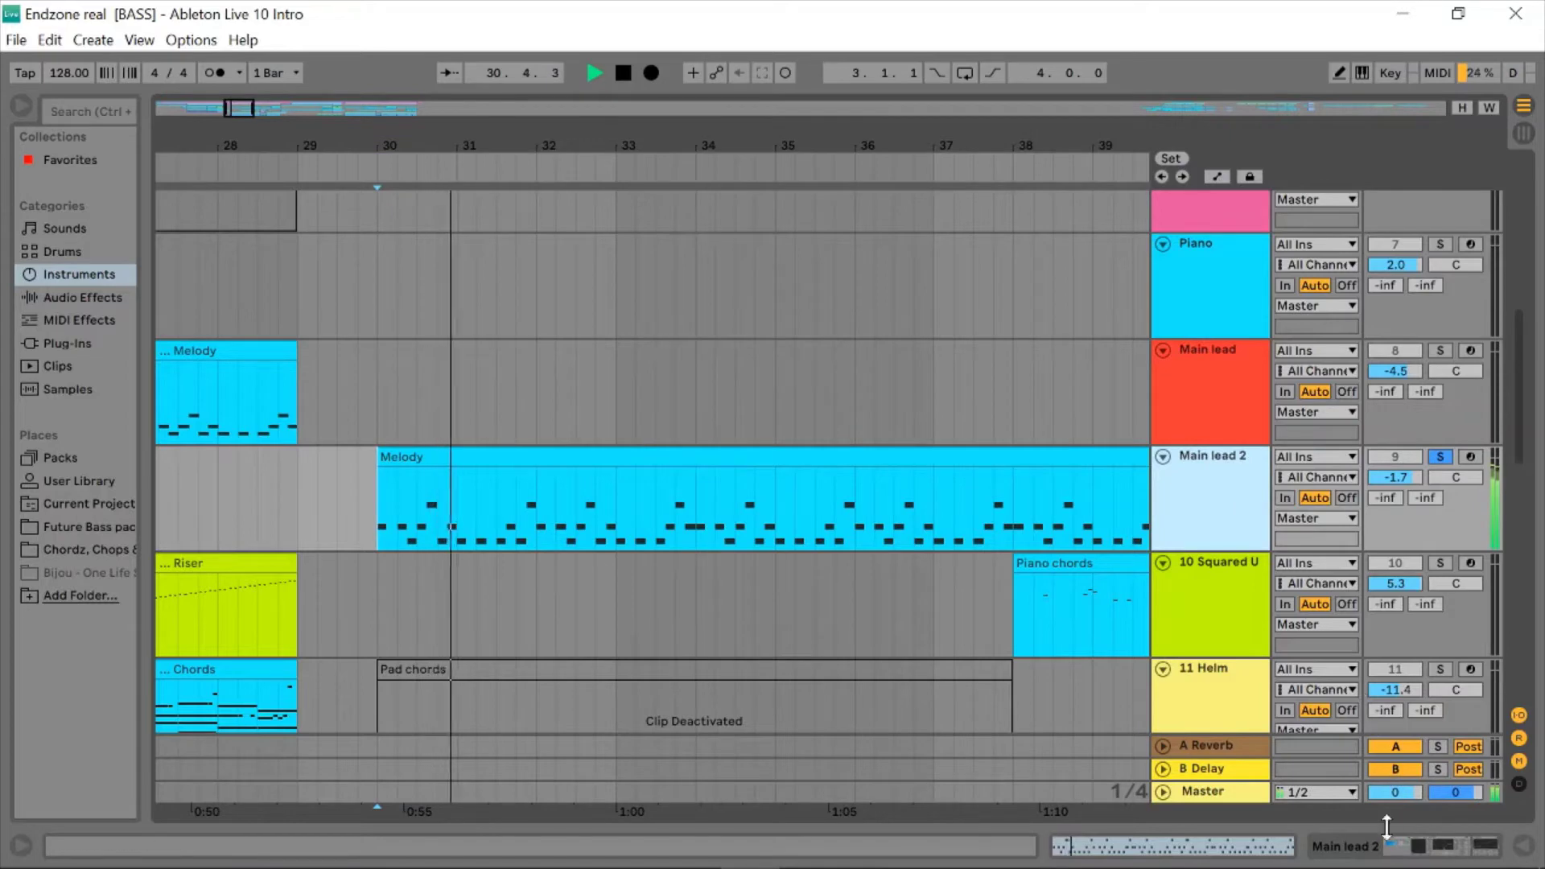
{"action": "key", "text": "space"}
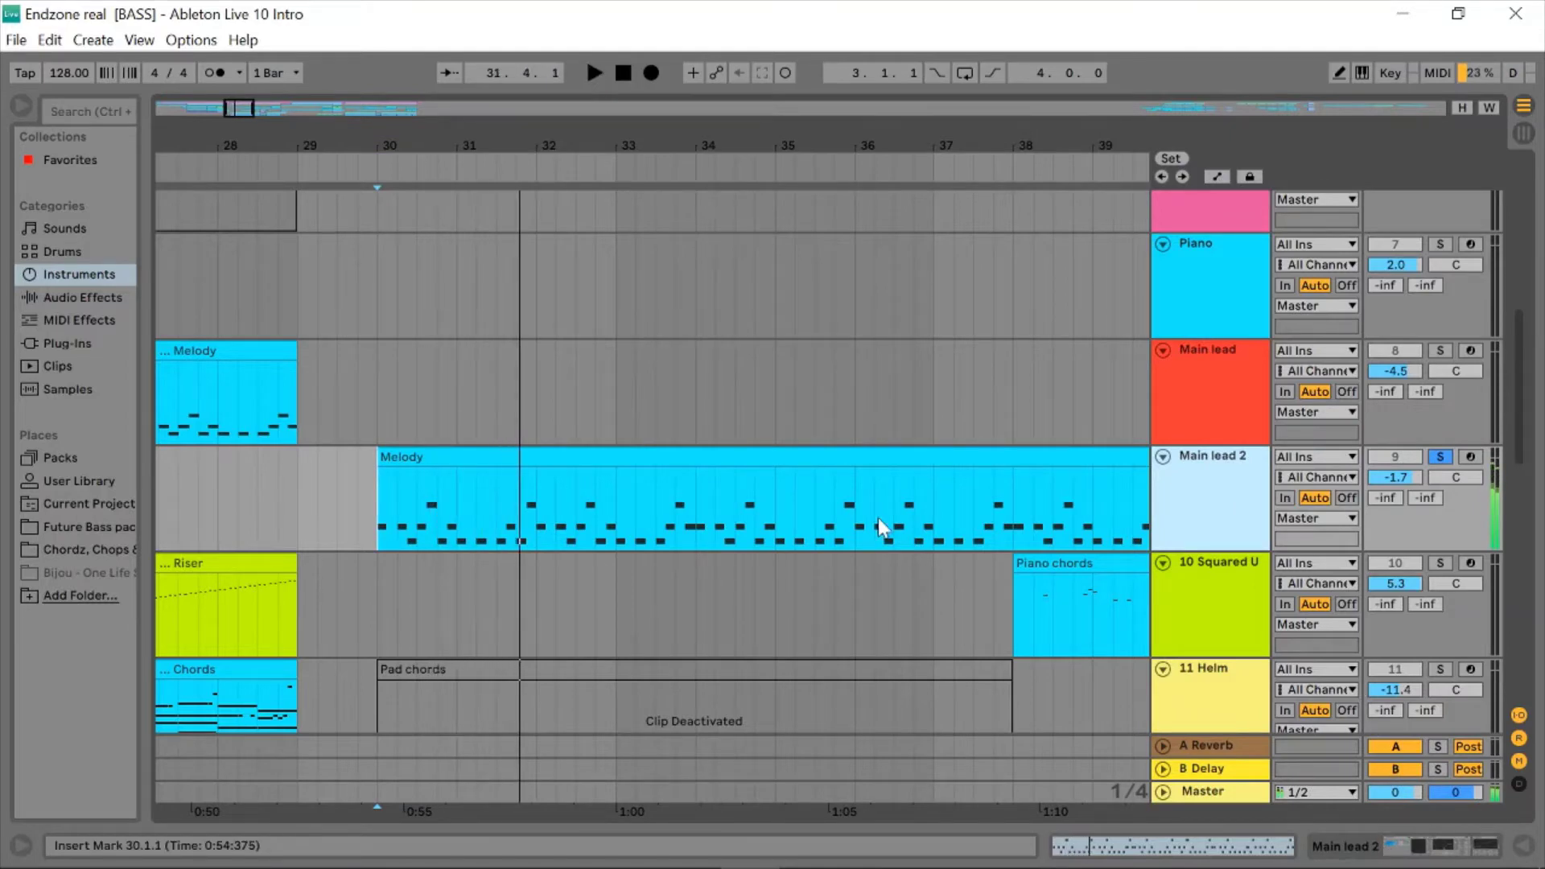
- Solo the Helm chain in Main lead 2's Instrument Rack and play it from bar 30 while viewing the Helm synth settings
{"action": "left_click", "coordinate": [1367, 845]}
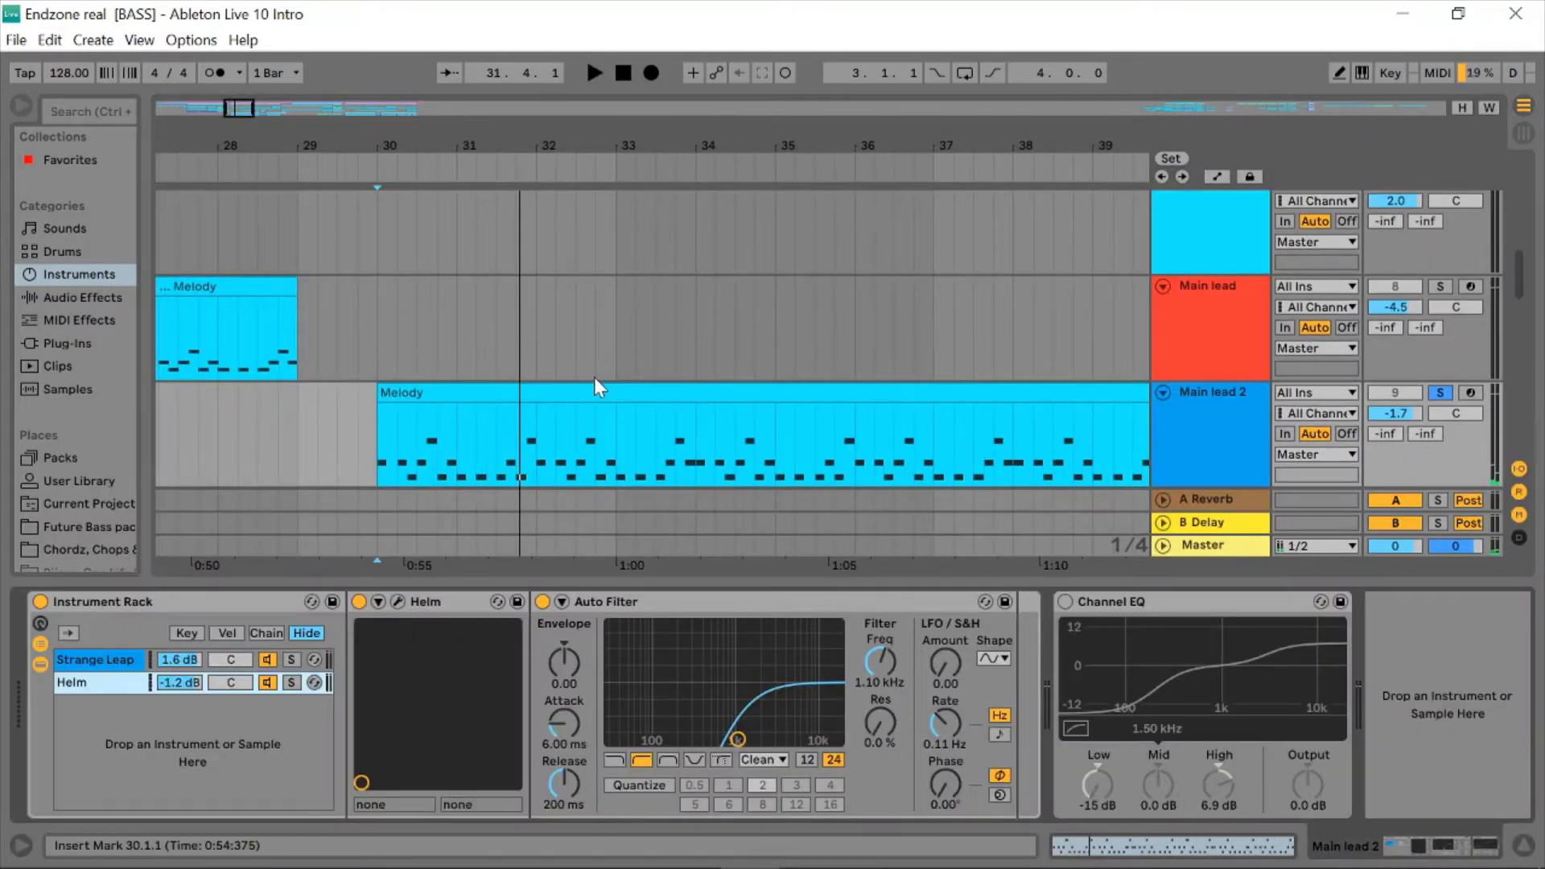
{"action": "scroll", "coordinate": [594, 376], "scroll_direction": "down", "scroll_amount": 2}
{"action": "left_click", "coordinate": [289, 683]}
{"action": "key", "text": "space"}
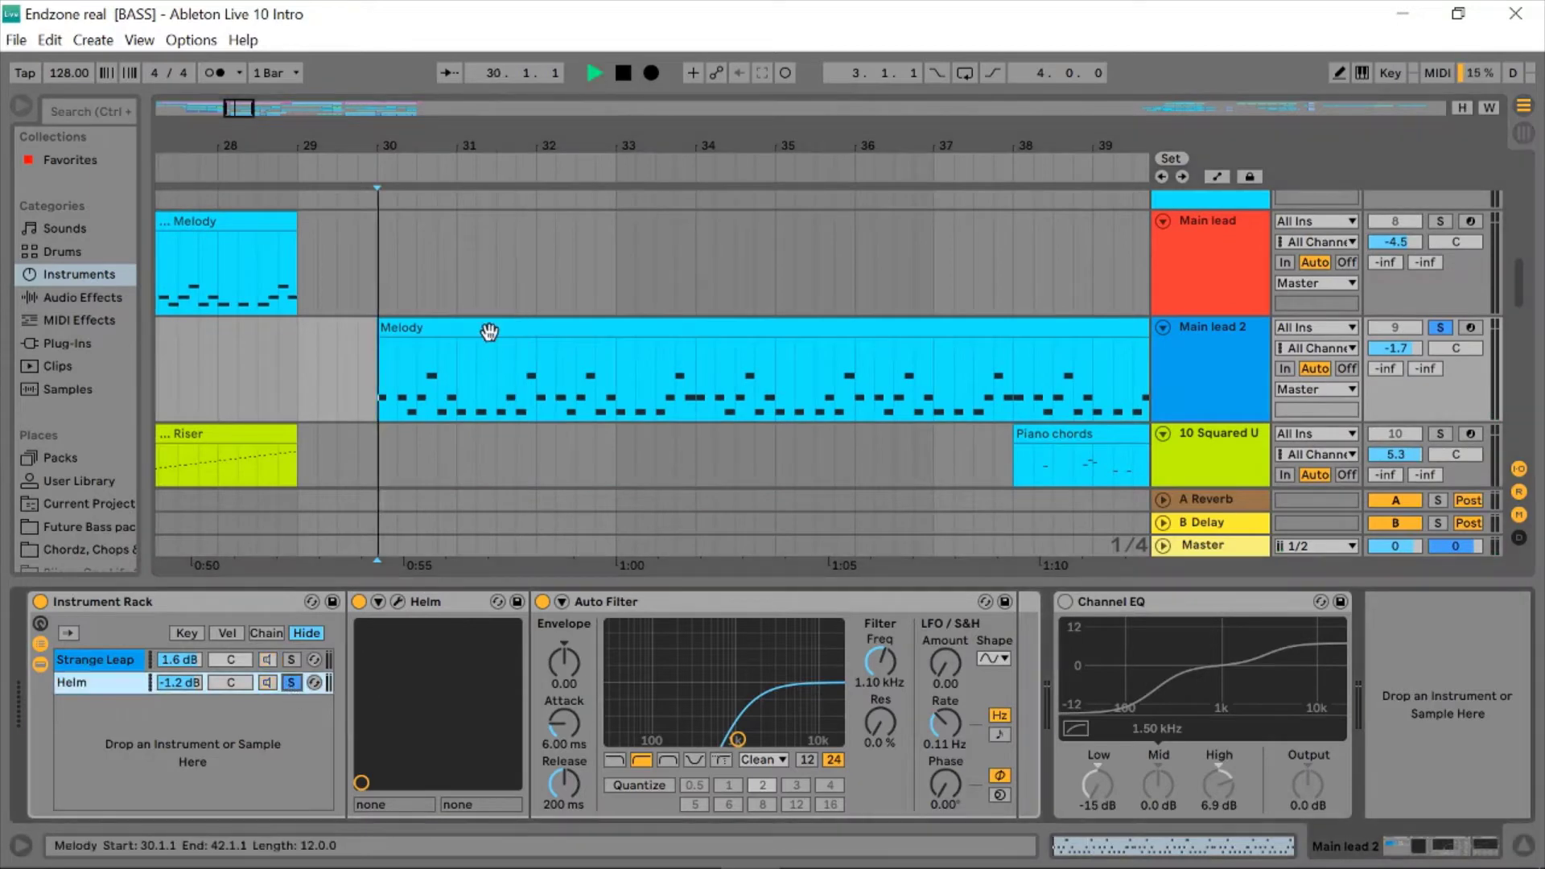
{"action": "left_click", "coordinate": [397, 602]}
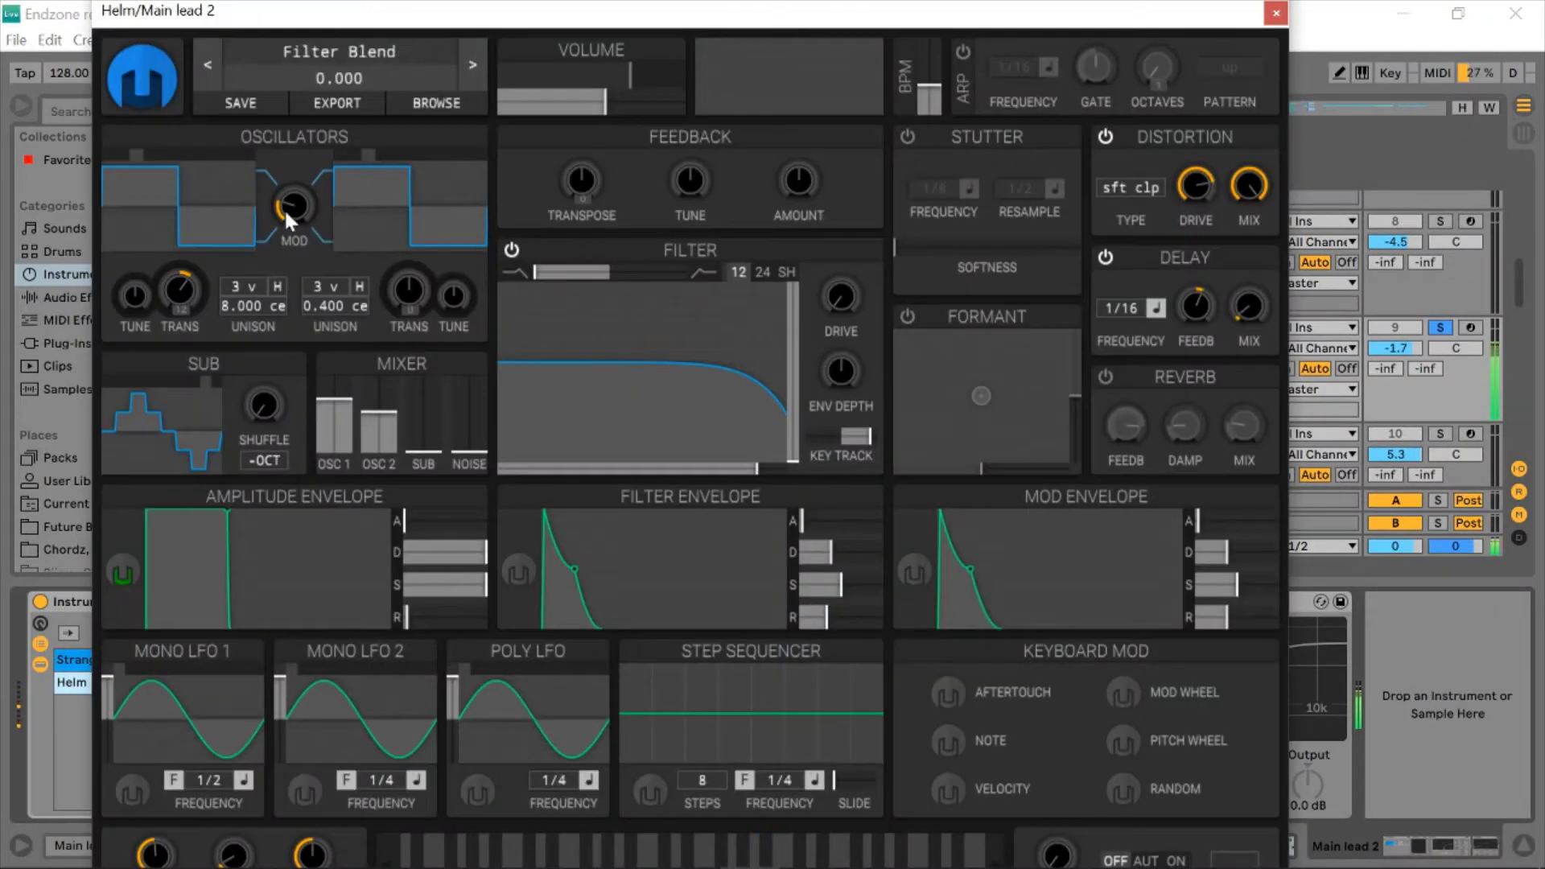
{"action": "left_click", "coordinate": [1274, 14]}
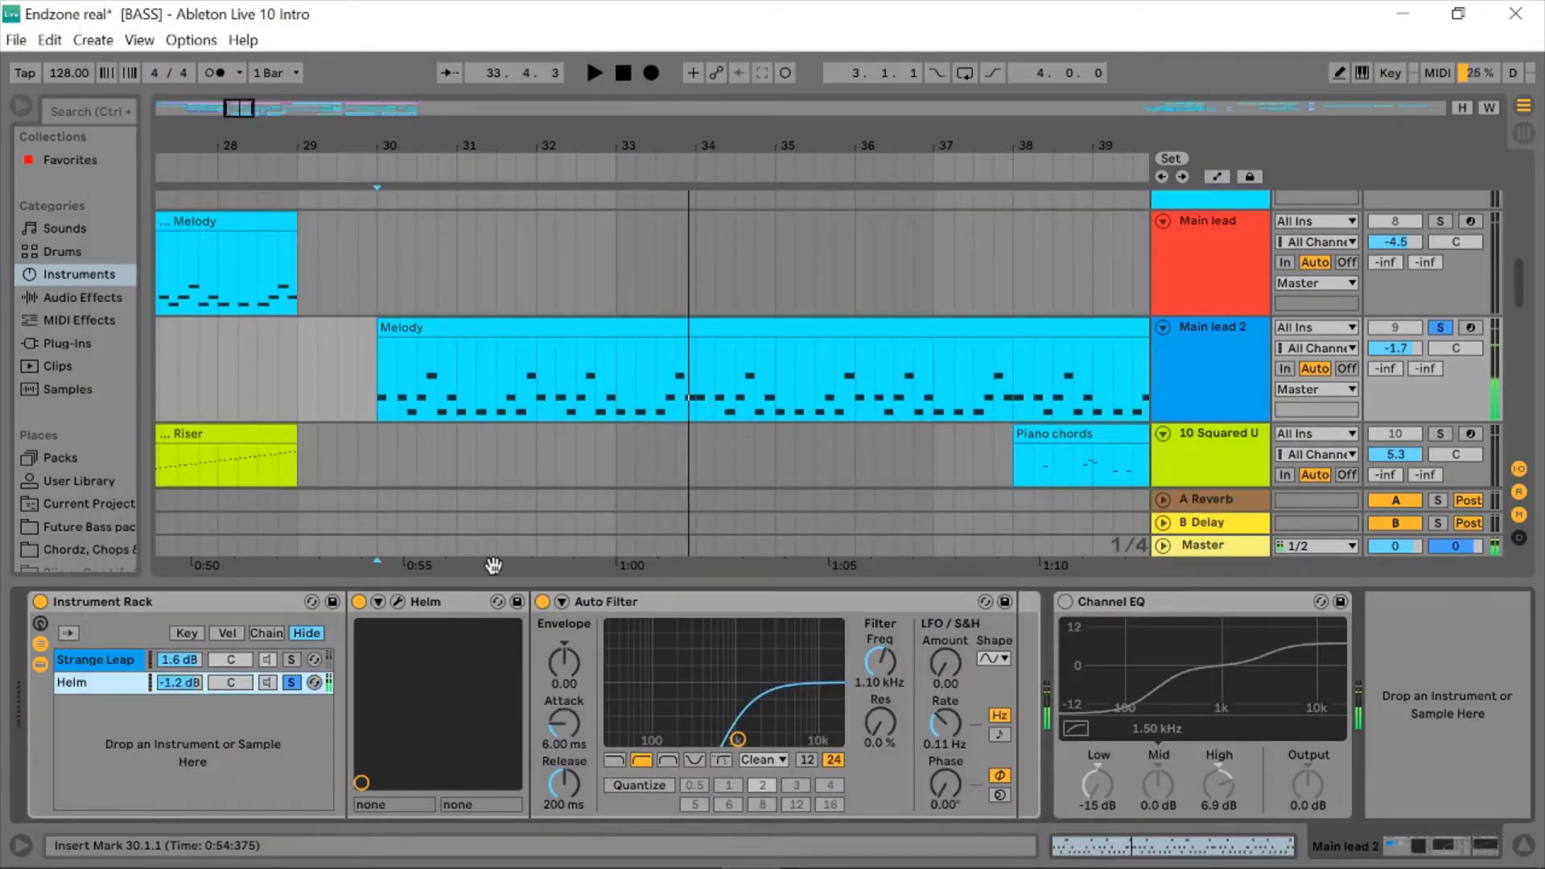
- Solo the rack's Strange Leap chain and play it from bar 30, and play both chains together with the chain solos off
{"action": "left_click", "coordinate": [291, 659]}
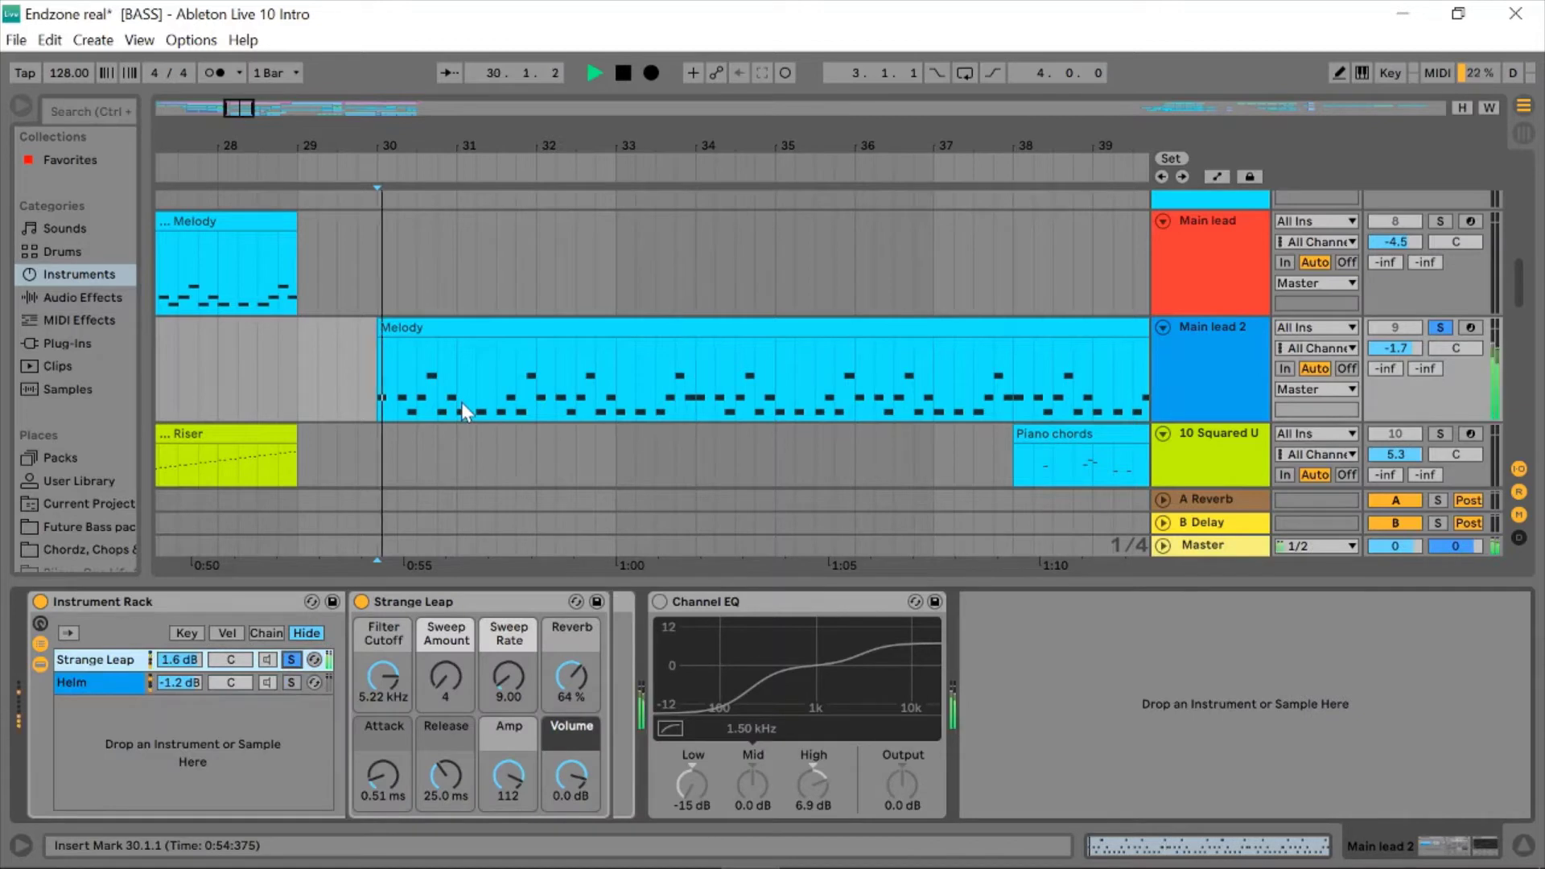
{"action": "key", "text": "space"}
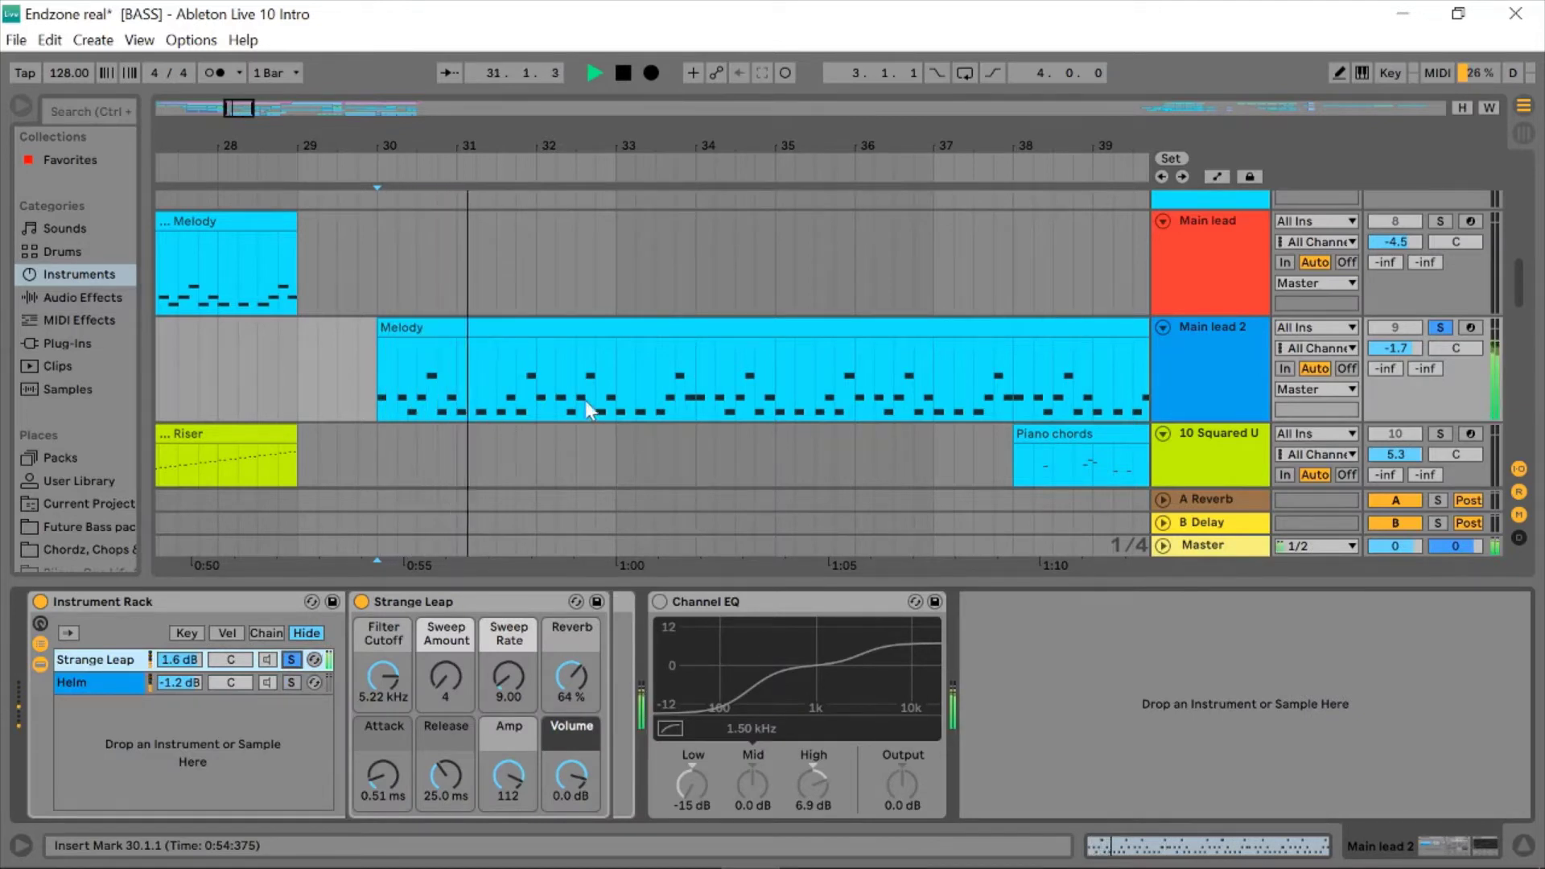
{"action": "key", "text": "space"}
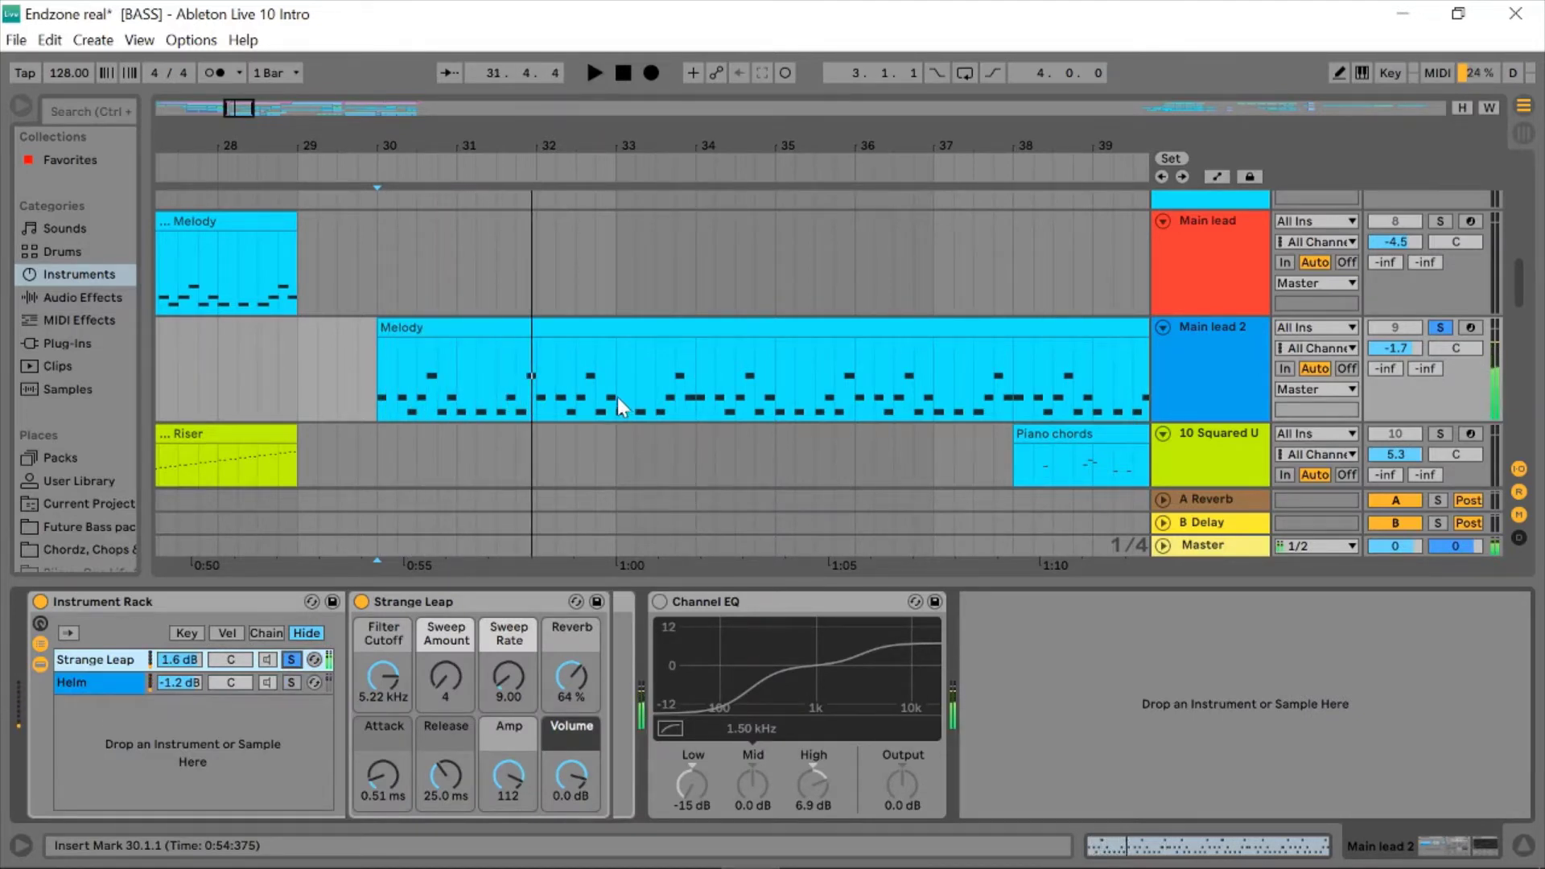
{"action": "key", "text": "space"}
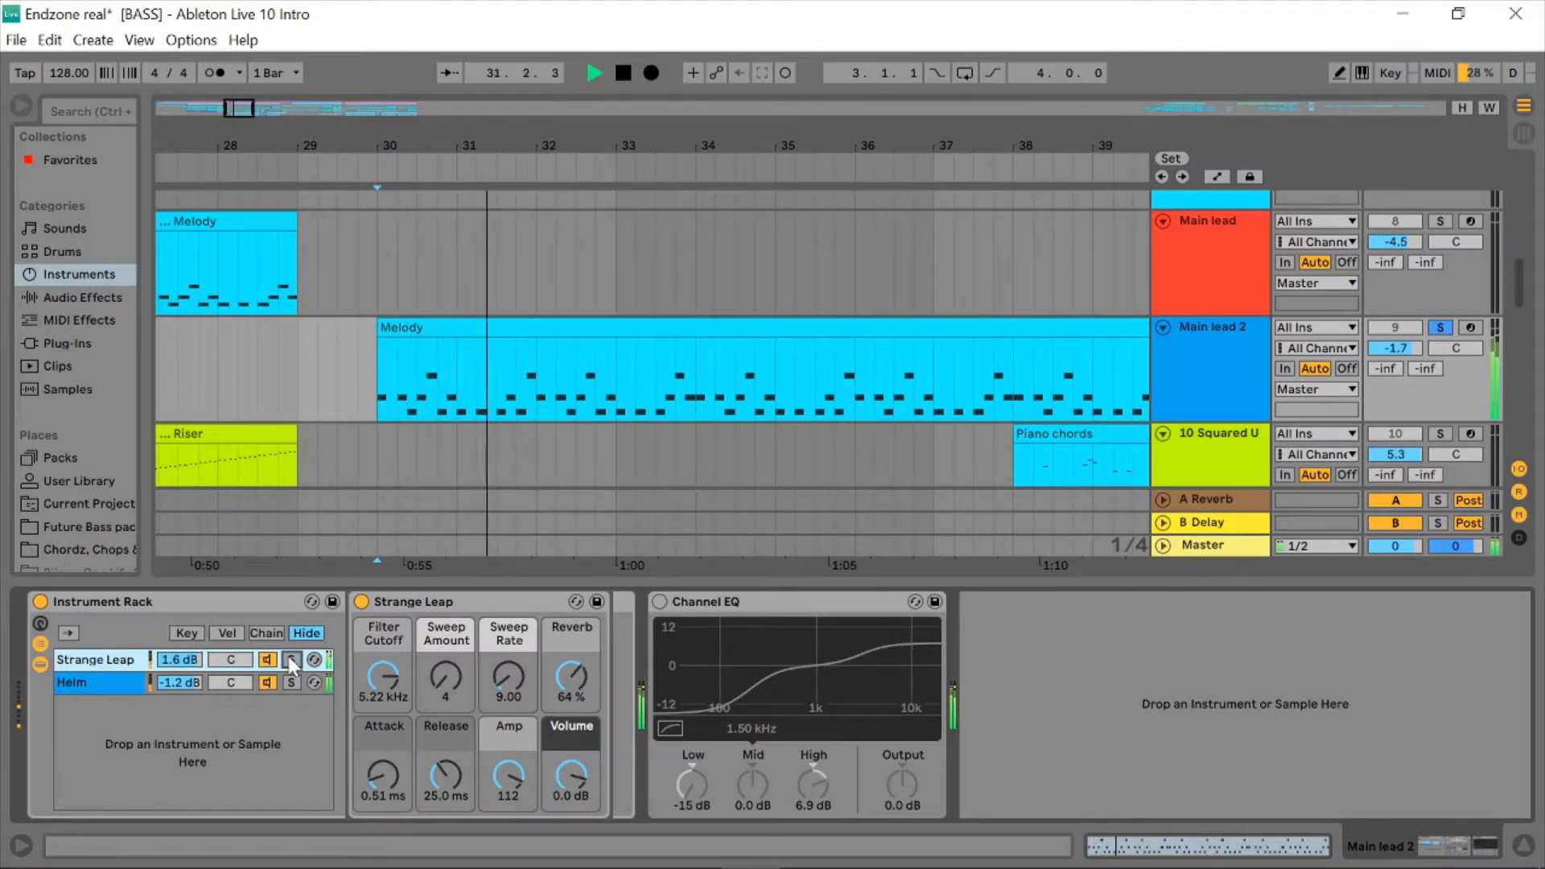
{"action": "key", "text": "space"}
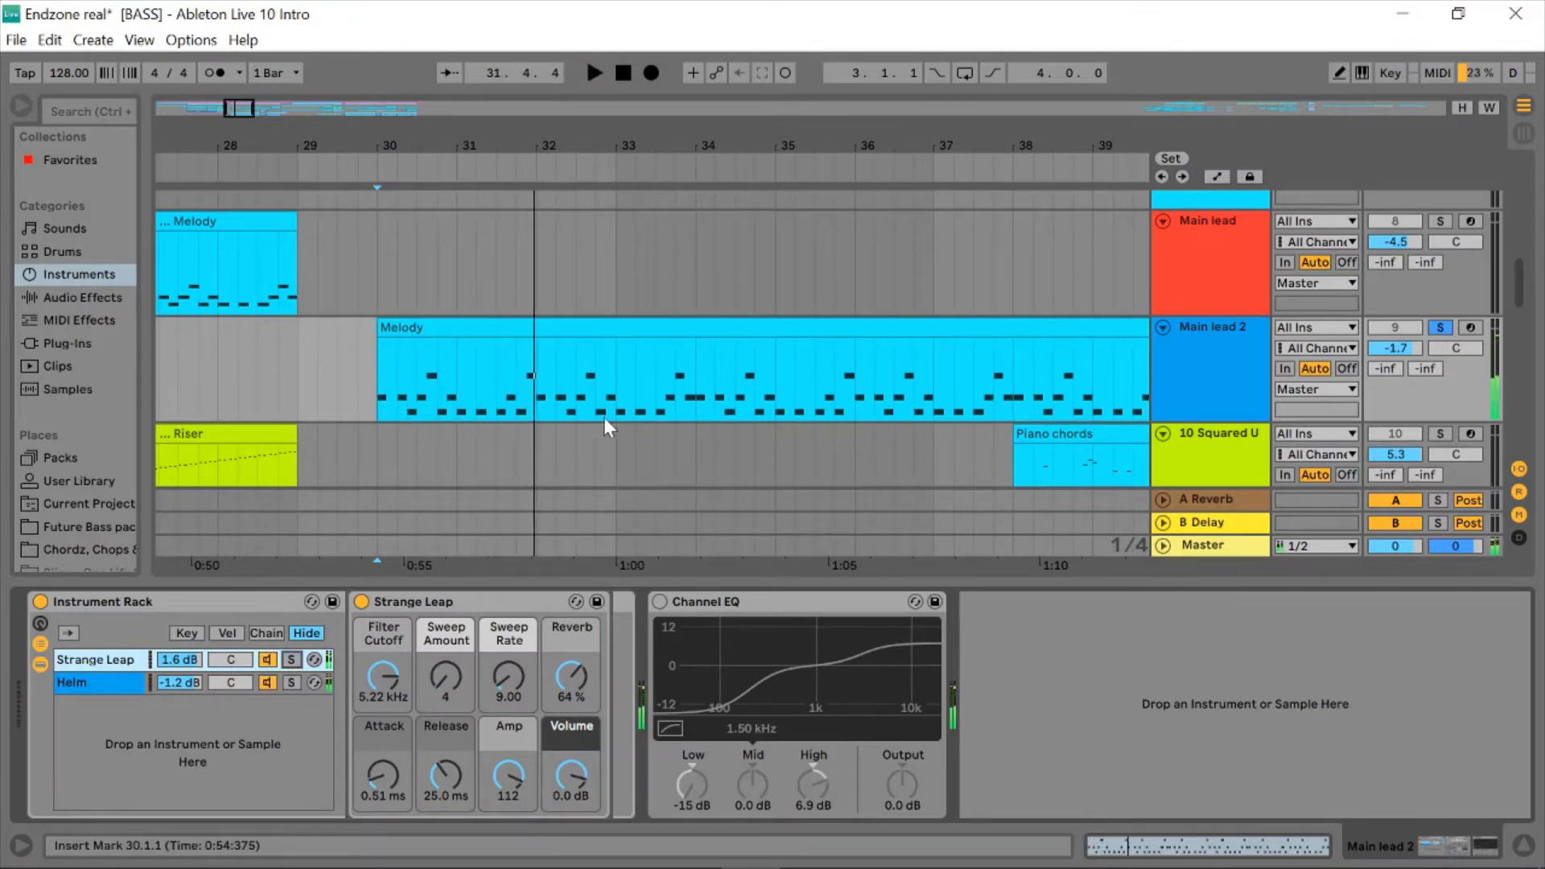
- Solo the Grit track, play its clip from bar 30 and hide the device chain
{"action": "scroll", "coordinate": [604, 416], "scroll_direction": "down", "scroll_amount": 5}
{"action": "scroll", "coordinate": [603, 417], "scroll_direction": "down", "scroll_amount": 5}
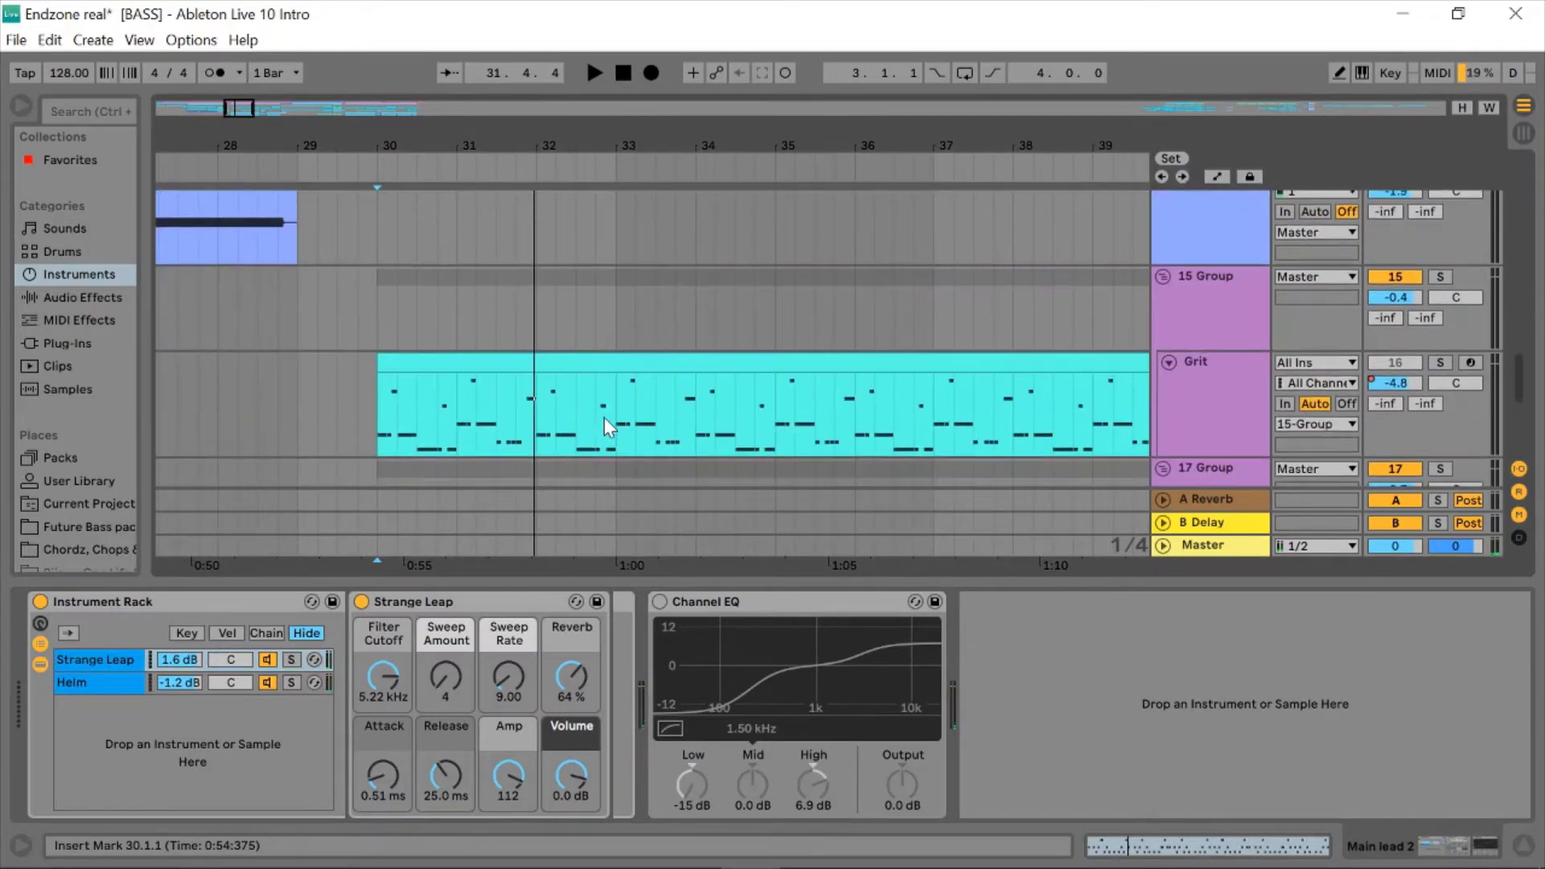
{"action": "left_click", "coordinate": [1440, 363]}
{"action": "key", "text": "space"}
{"action": "left_click_drag", "start_coordinate": [1040, 581], "coordinate": [1012, 794]}
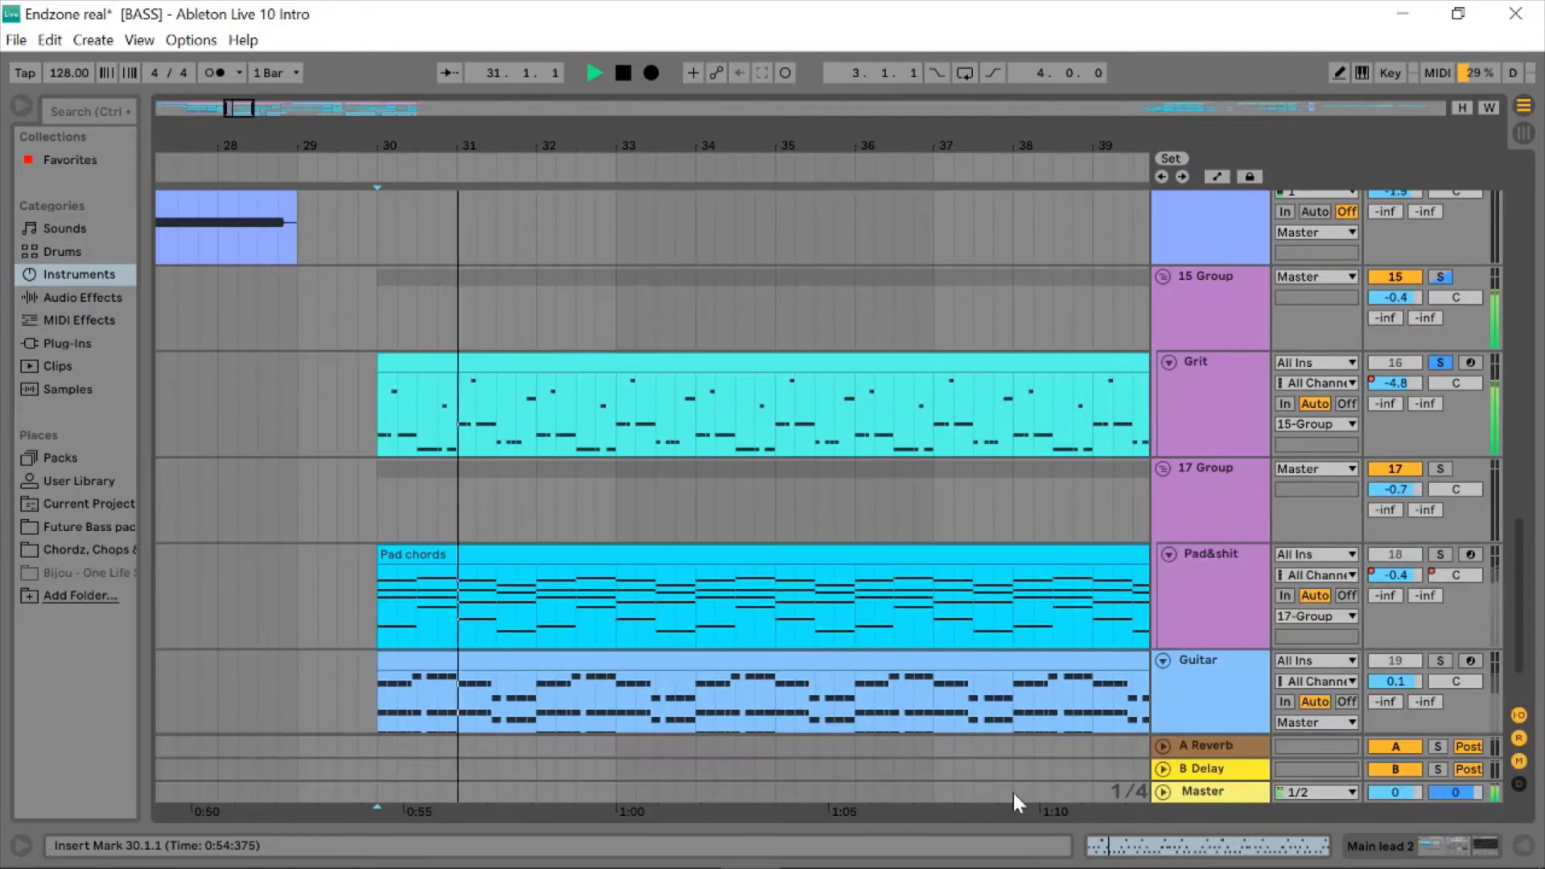
- Solo the Sub track together with Grit and play both from bar 30
{"action": "scroll", "coordinate": [795, 383], "scroll_direction": "up", "scroll_amount": 2}
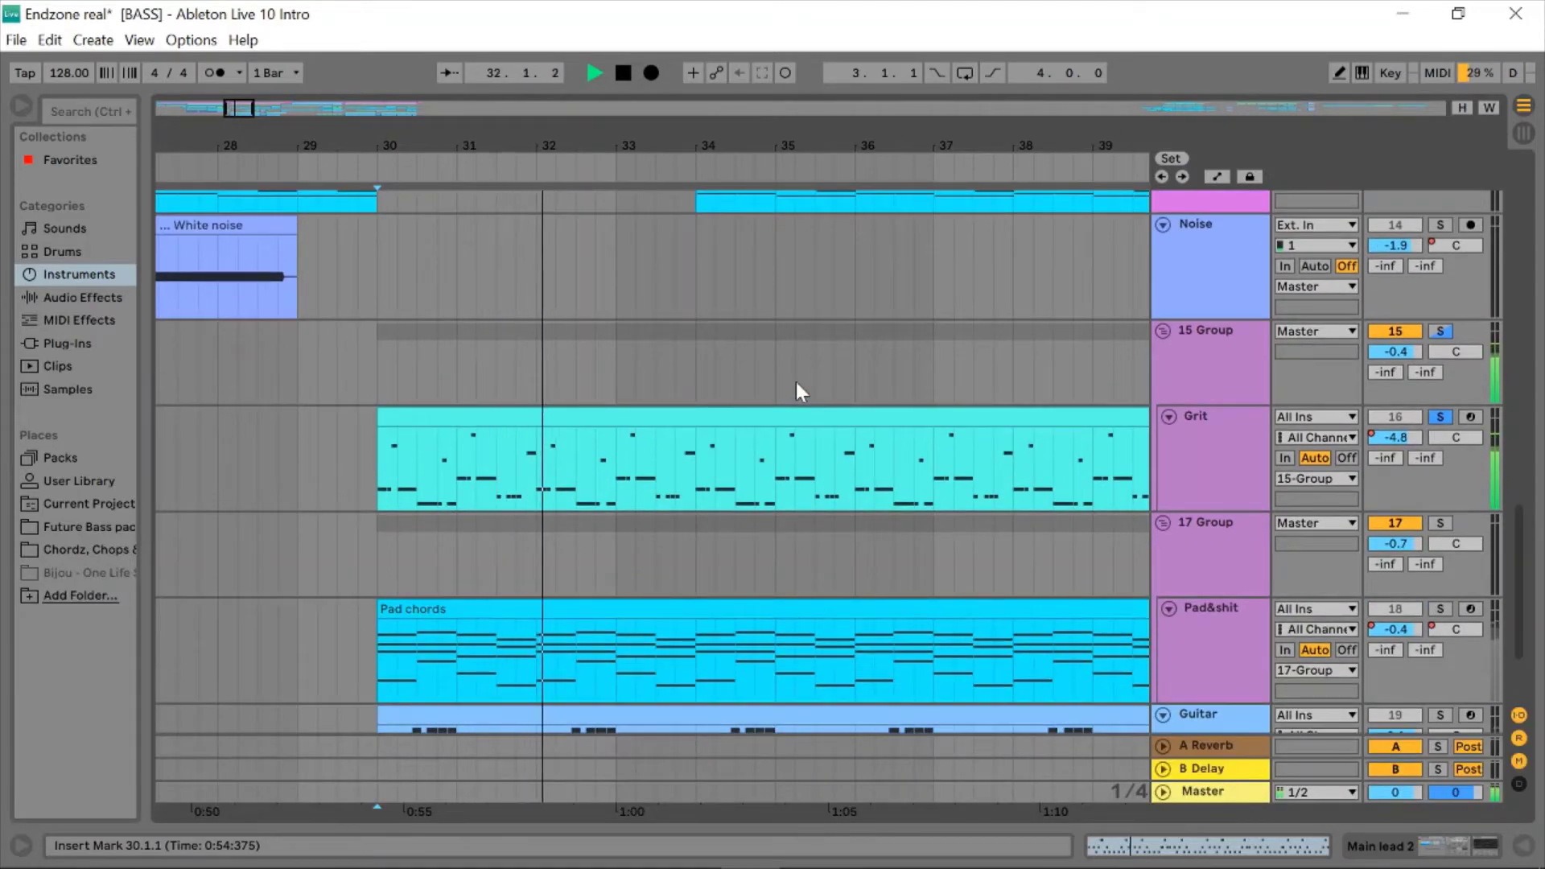
{"action": "scroll", "coordinate": [795, 383], "scroll_direction": "up", "scroll_amount": 1}
{"action": "scroll", "coordinate": [795, 383], "scroll_direction": "up", "scroll_amount": 10}
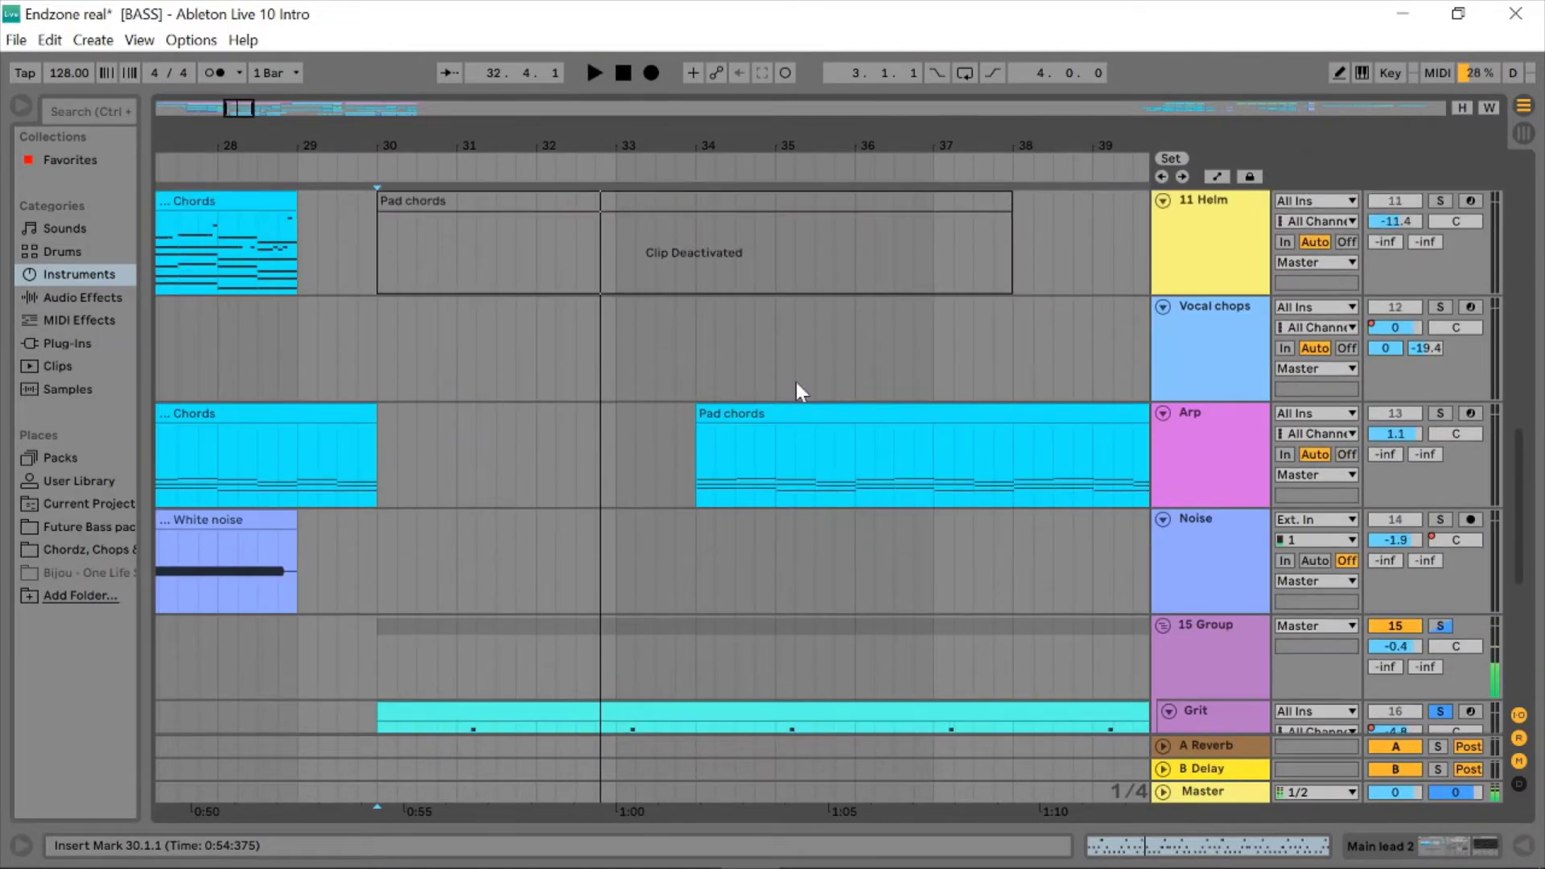
{"action": "scroll", "coordinate": [795, 383], "scroll_direction": "up", "scroll_amount": 3}
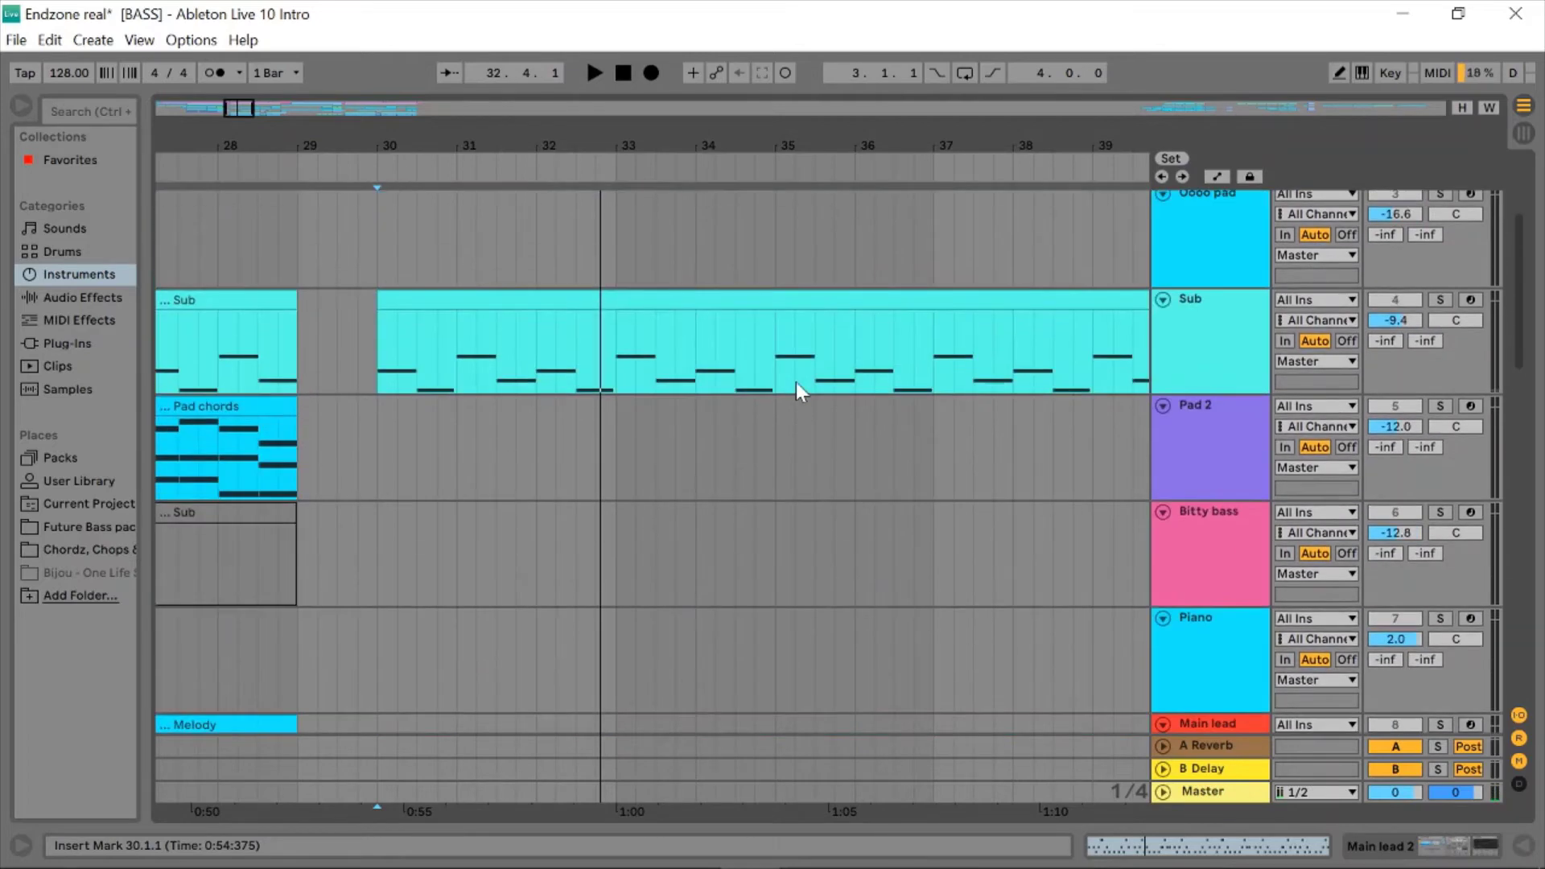
{"action": "key", "text": "space"}
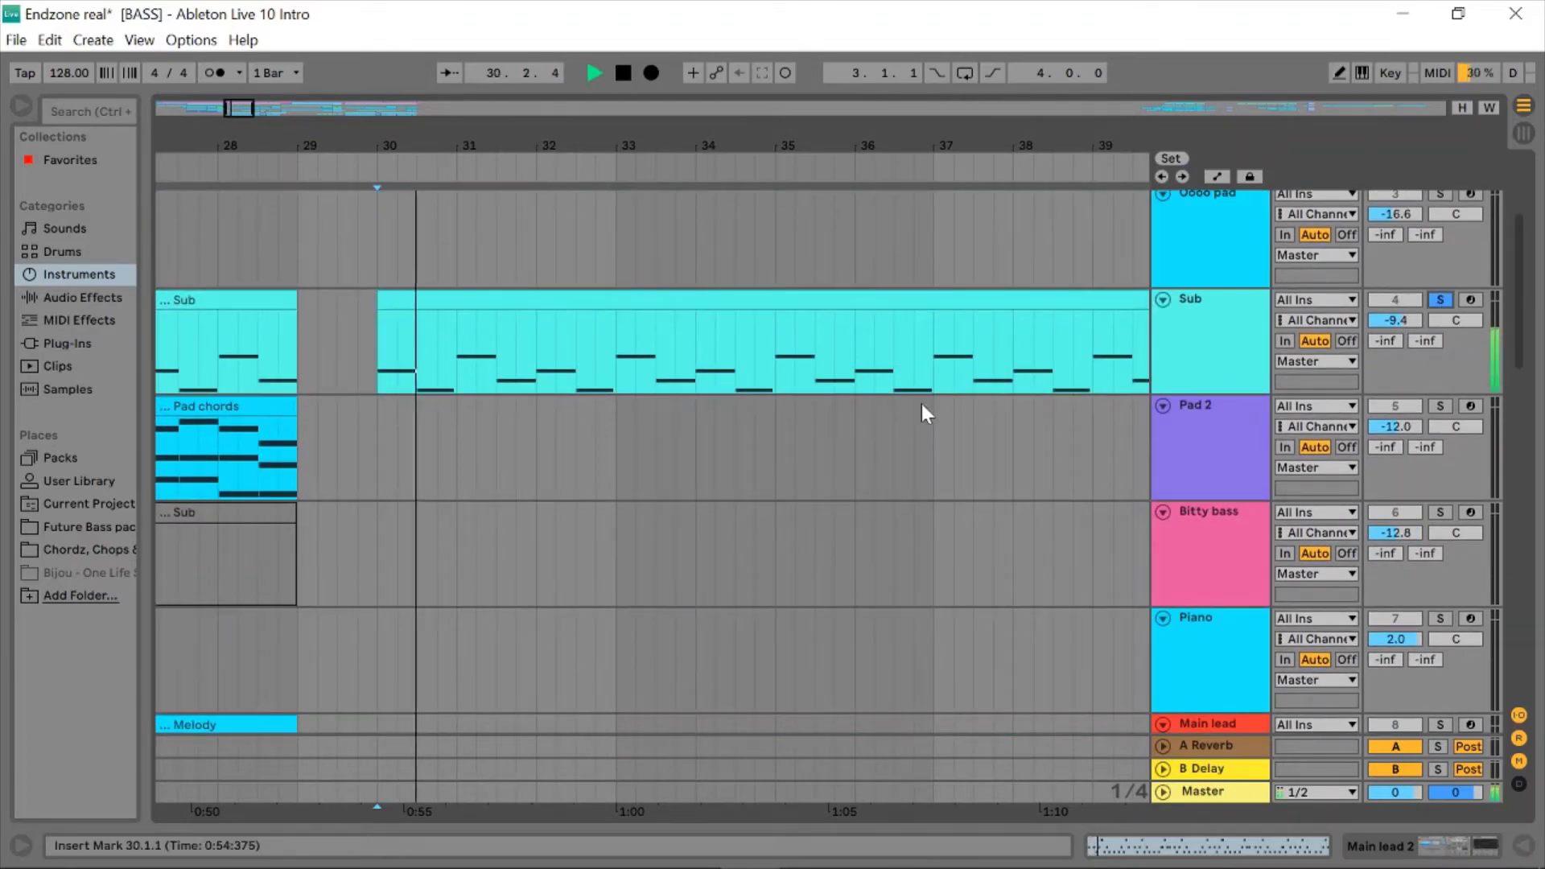
{"action": "scroll", "coordinate": [923, 412], "scroll_direction": "down", "scroll_amount": 15}
{"action": "scroll", "coordinate": [921, 403], "scroll_direction": "down", "scroll_amount": 6}
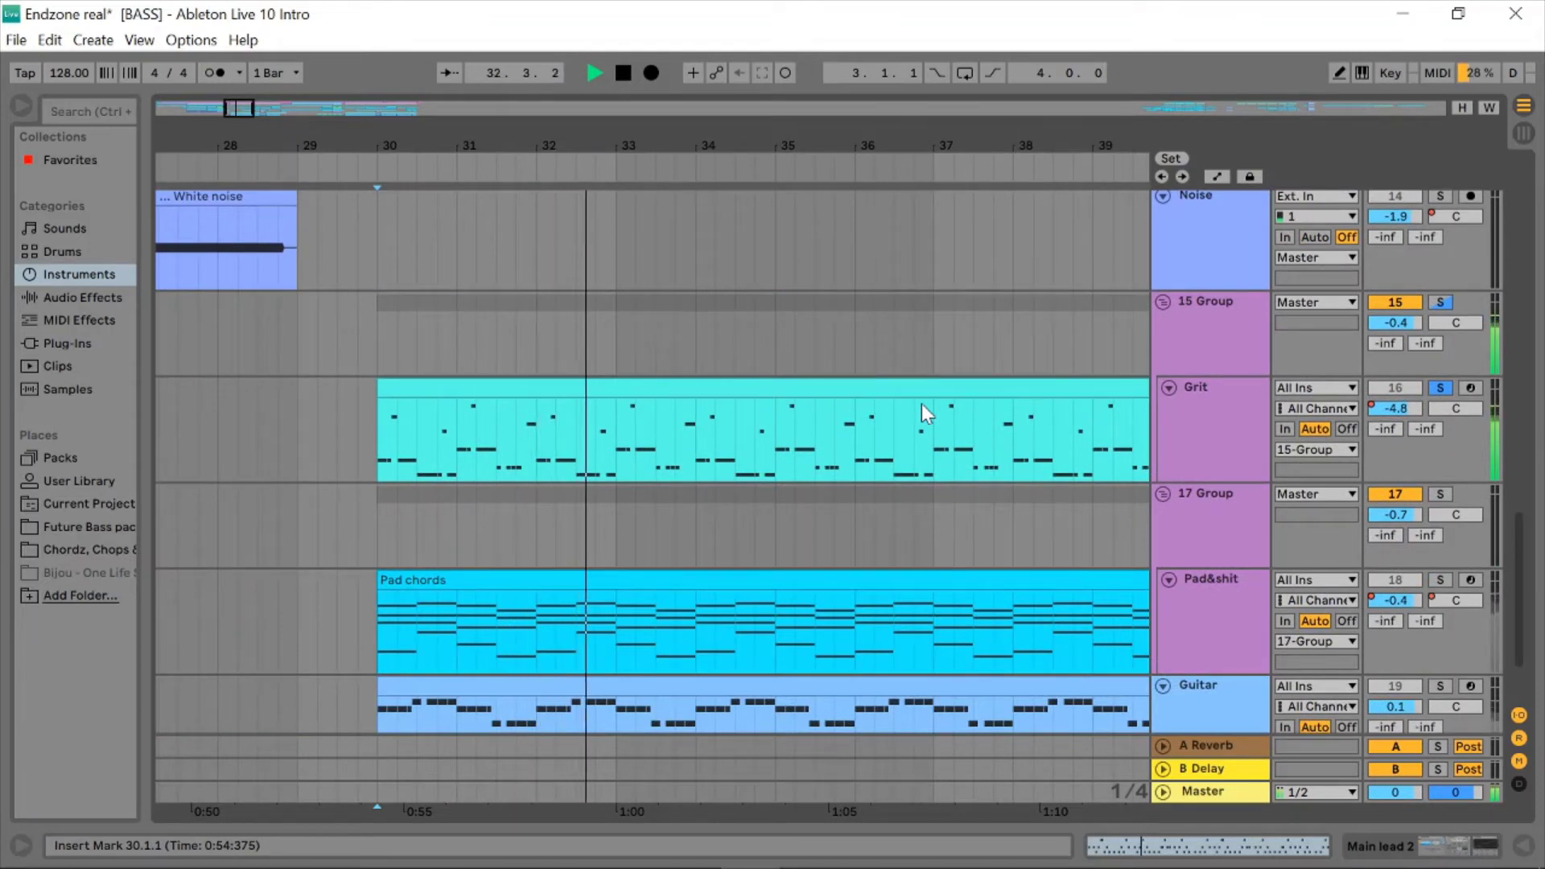
- Solo the Pad&shit track and play it from bar 30 together with the soloed DRUMS track
{"action": "key", "text": "space"}
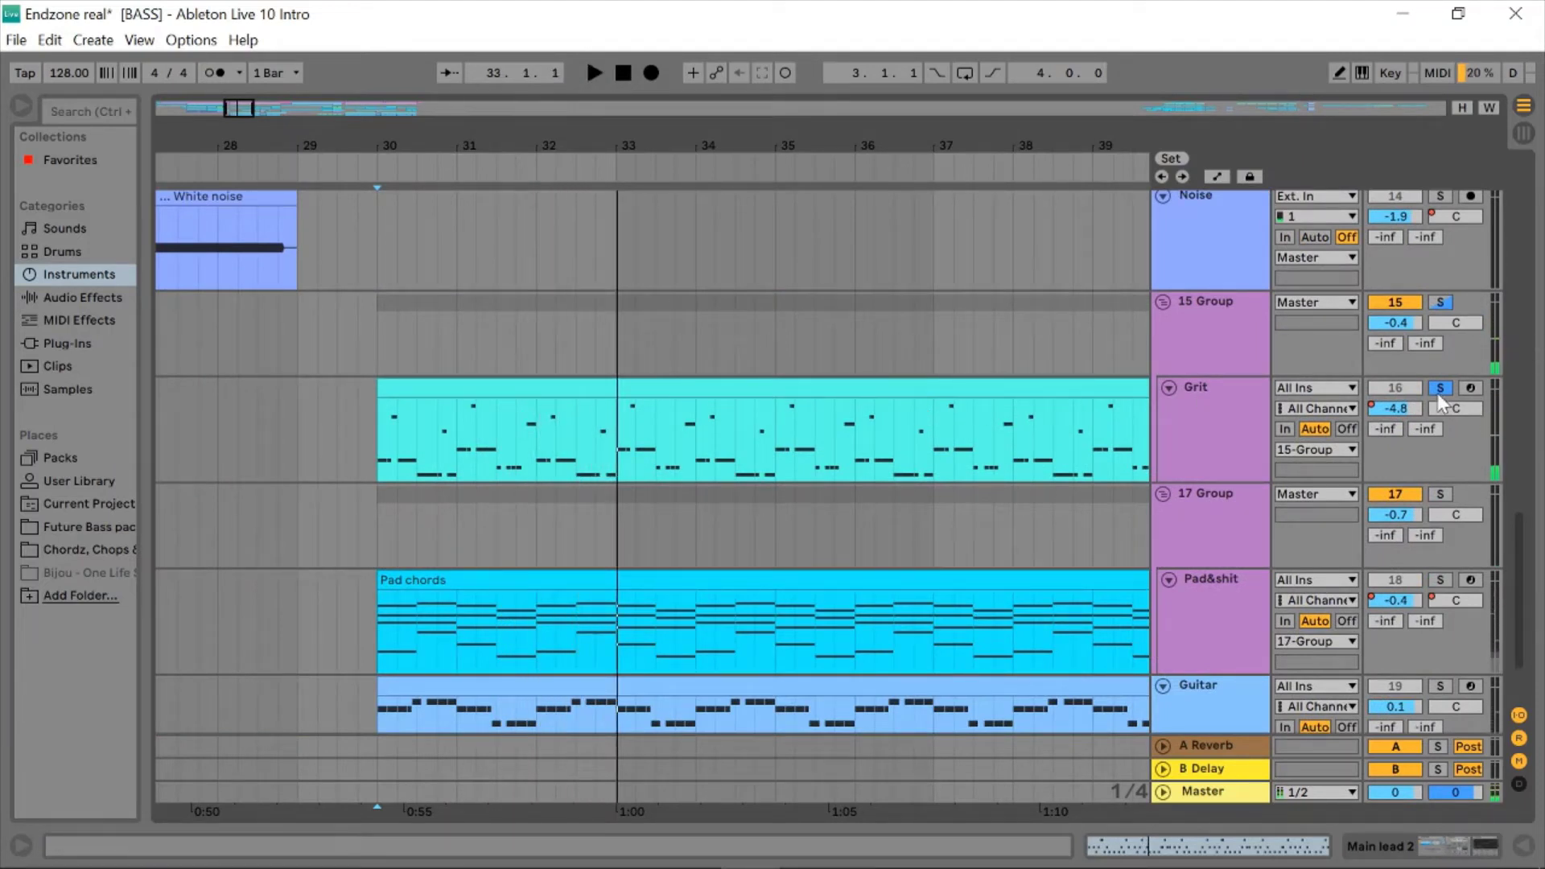
{"action": "scroll", "coordinate": [893, 517], "scroll_direction": "down", "scroll_amount": 2}
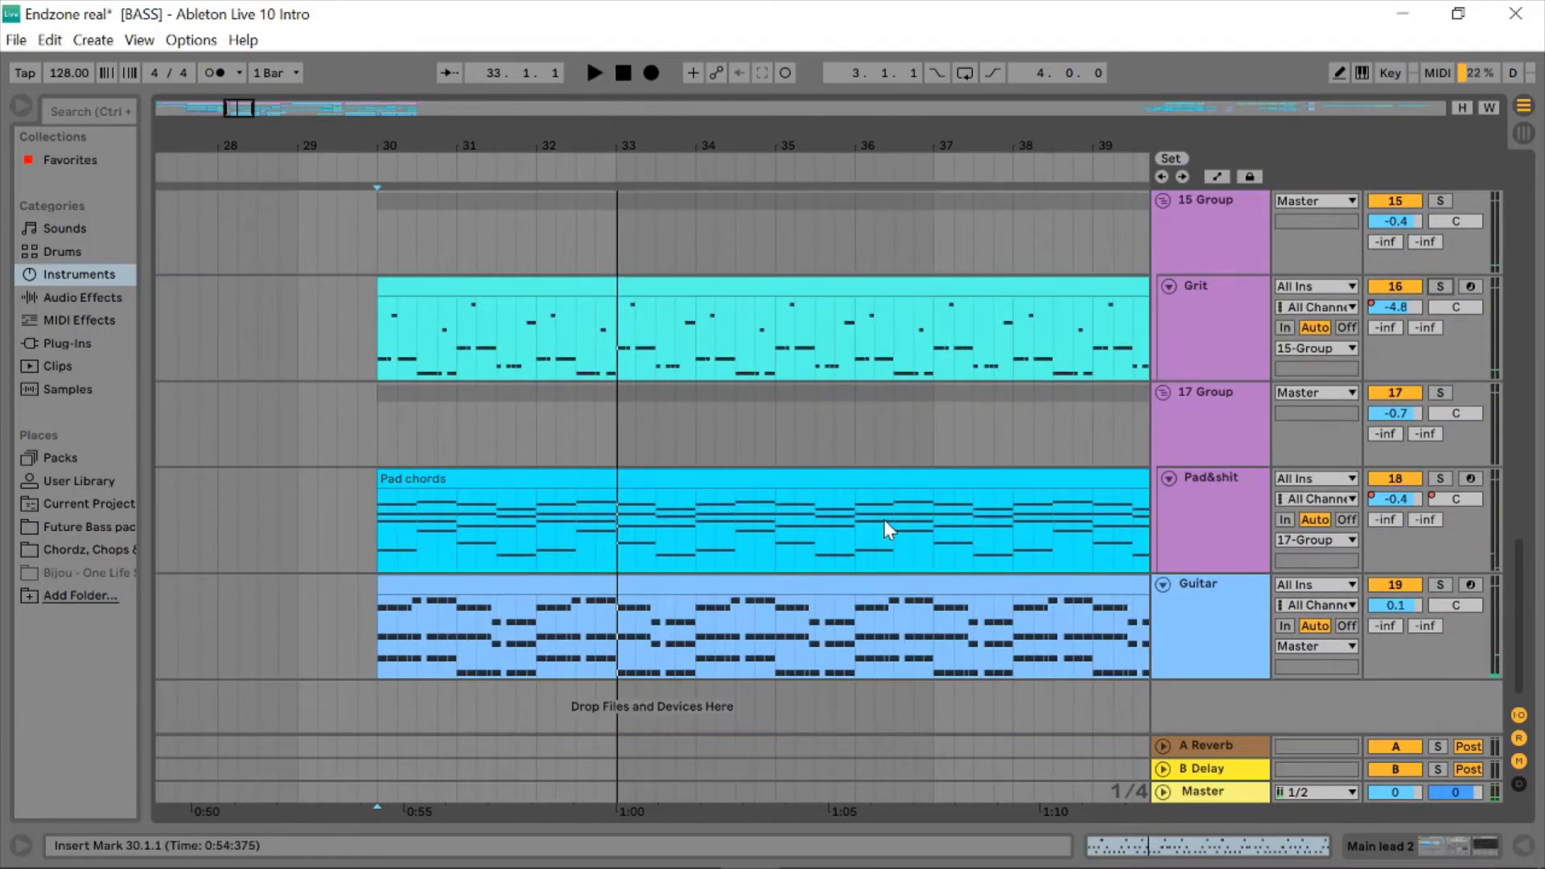
{"action": "key", "text": "space"}
{"action": "left_click", "coordinate": [1439, 478]}
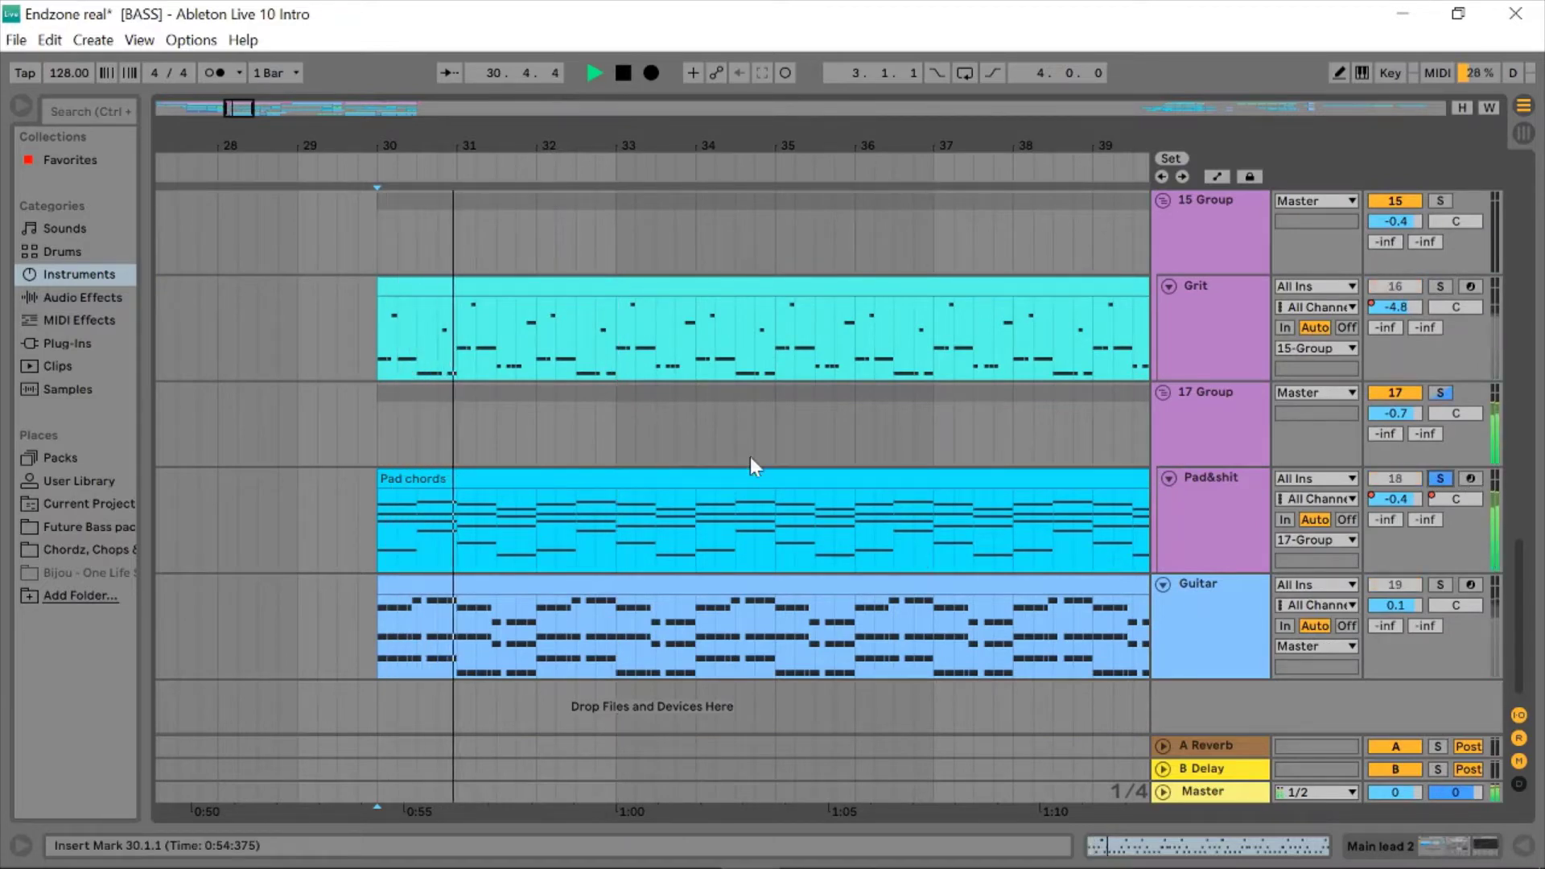
{"action": "scroll", "coordinate": [750, 457], "scroll_direction": "up", "scroll_amount": 10}
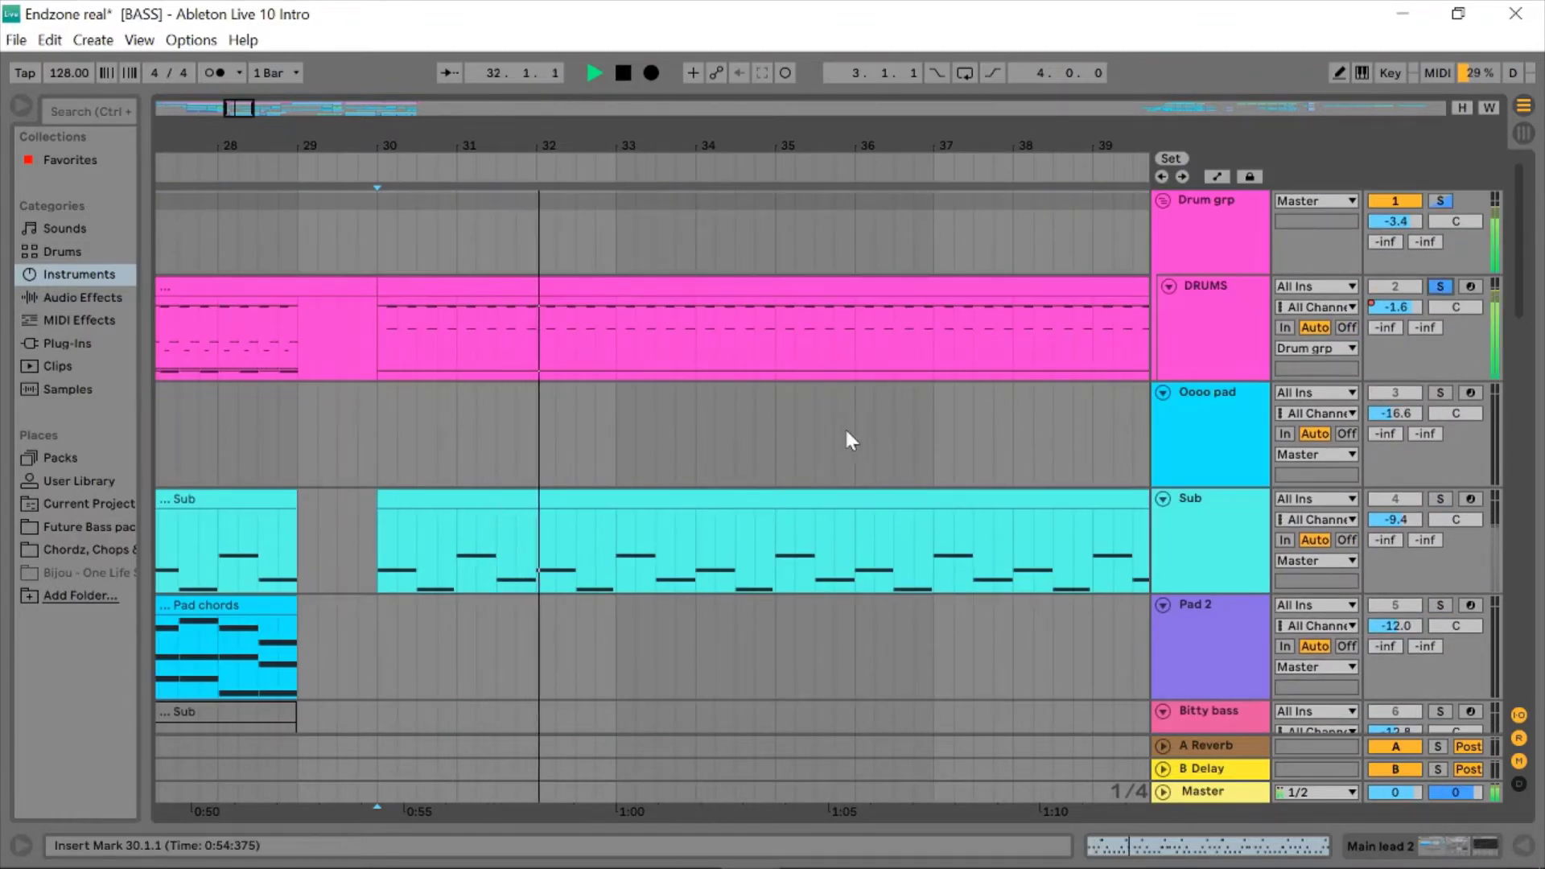
{"action": "scroll", "coordinate": [820, 437], "scroll_direction": "down", "scroll_amount": 10}
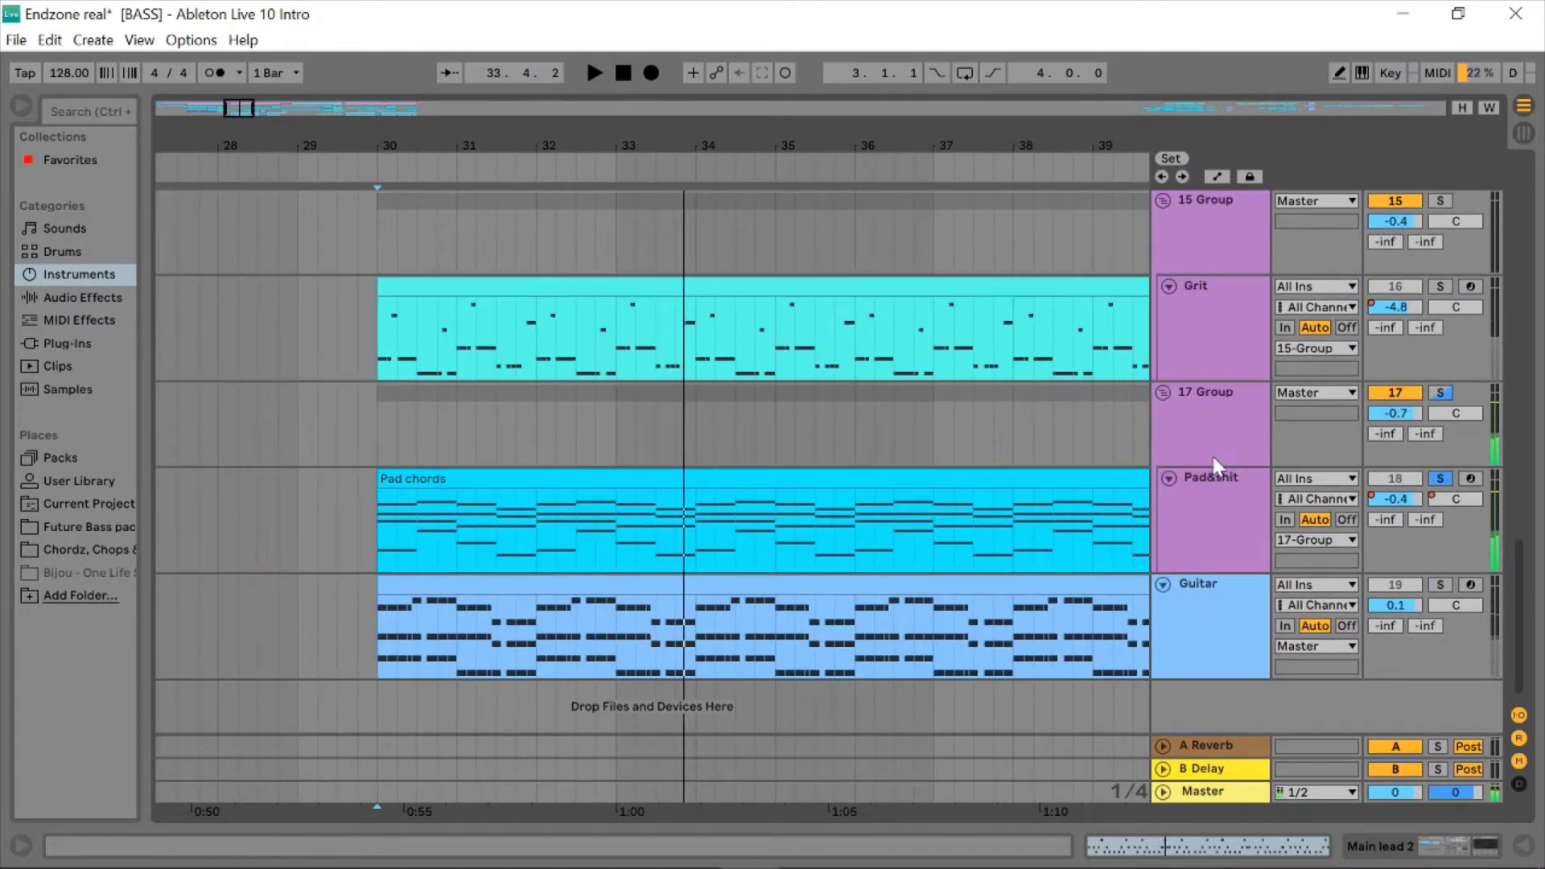
- Solo the Guitar track and play its clip from bar 30
{"action": "left_click", "coordinate": [1440, 584]}
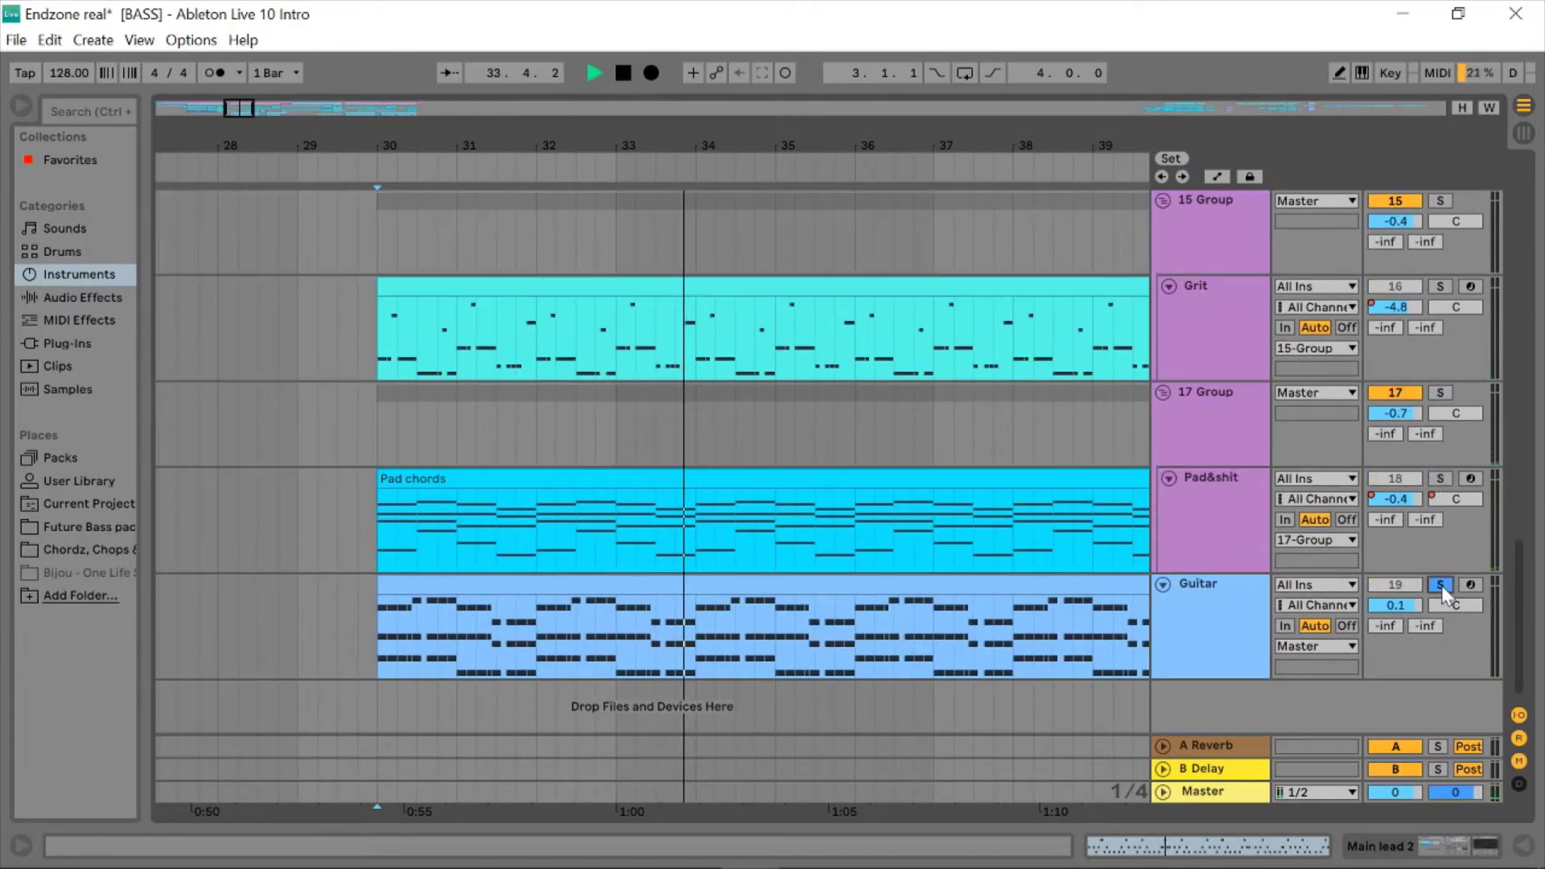
{"action": "key", "text": "space"}
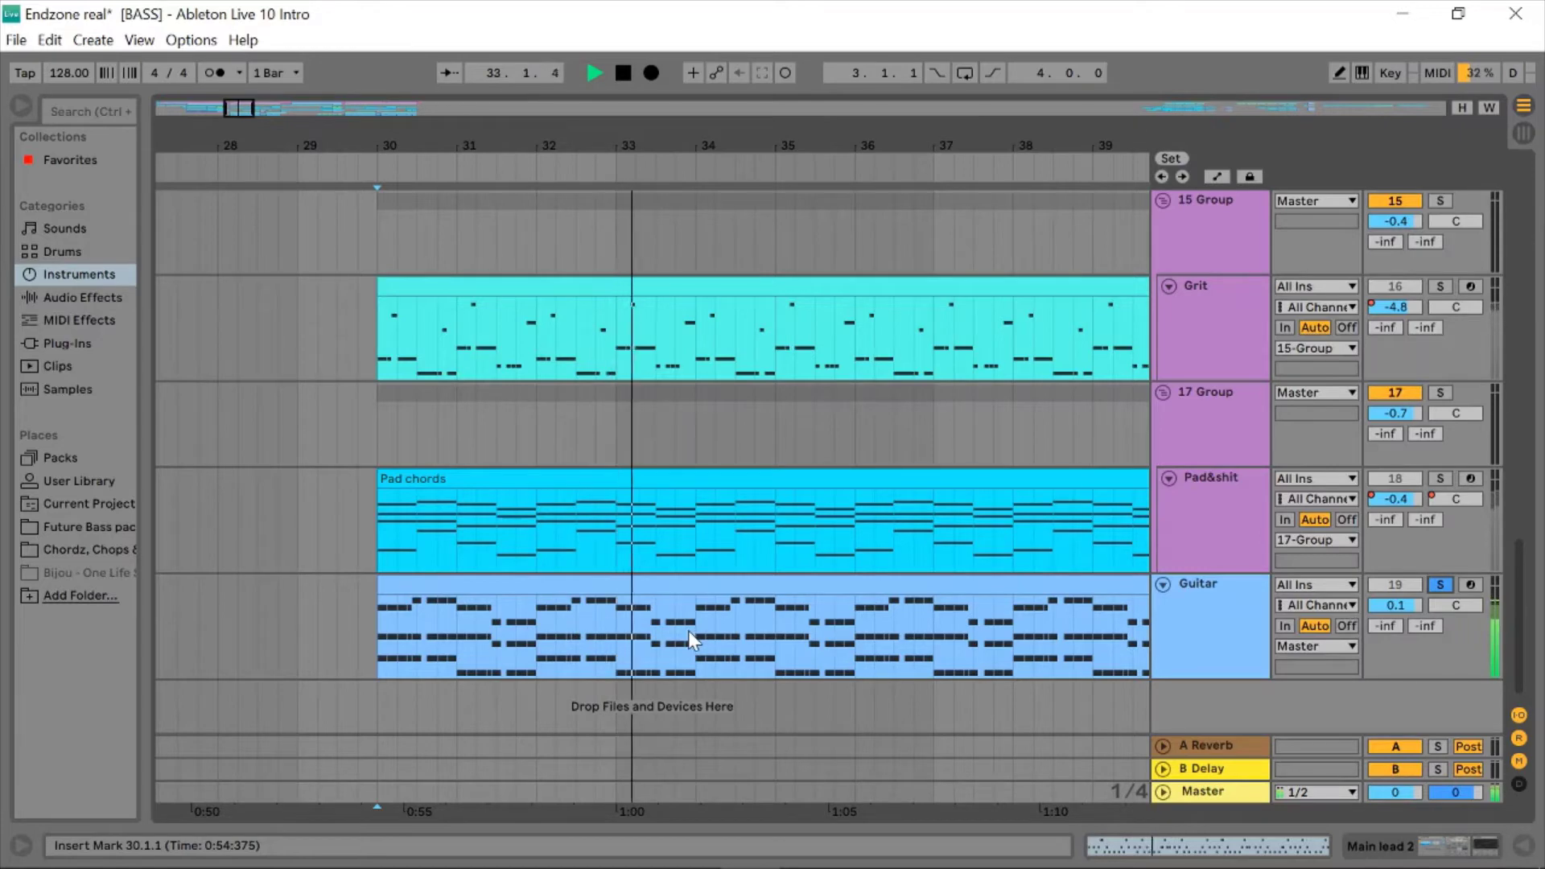
{"action": "key", "text": "space"}
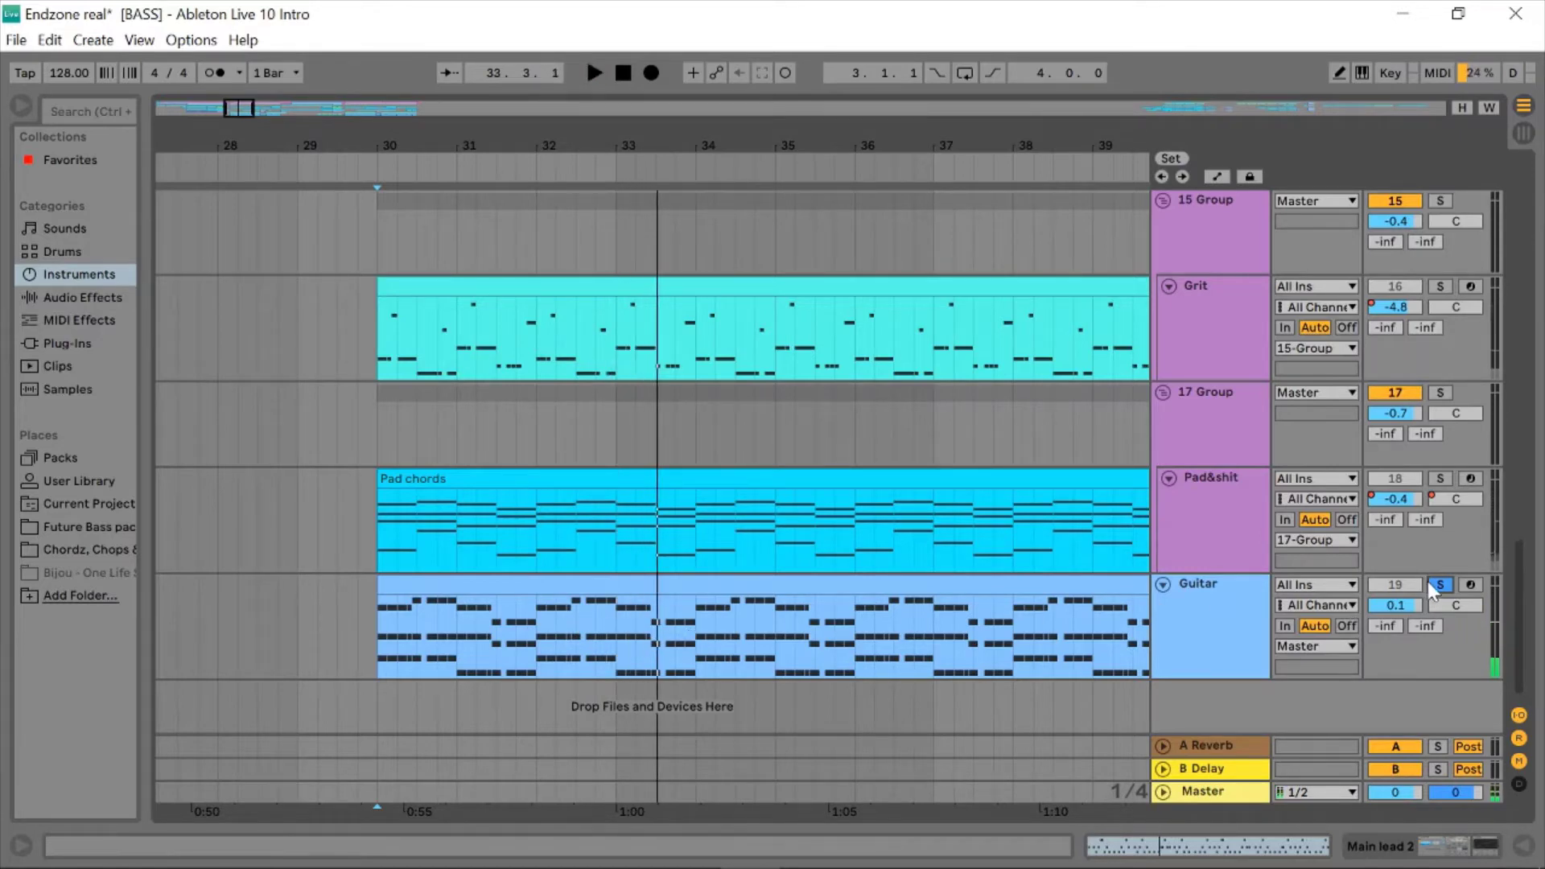
- Clear the Guitar solo and play the full arrangement from bar 30 with Main lead 2 deactivated
{"action": "scroll", "coordinate": [689, 537], "scroll_direction": "up", "scroll_amount": 3}
{"action": "scroll", "coordinate": [692, 543], "scroll_direction": "up", "scroll_amount": 5}
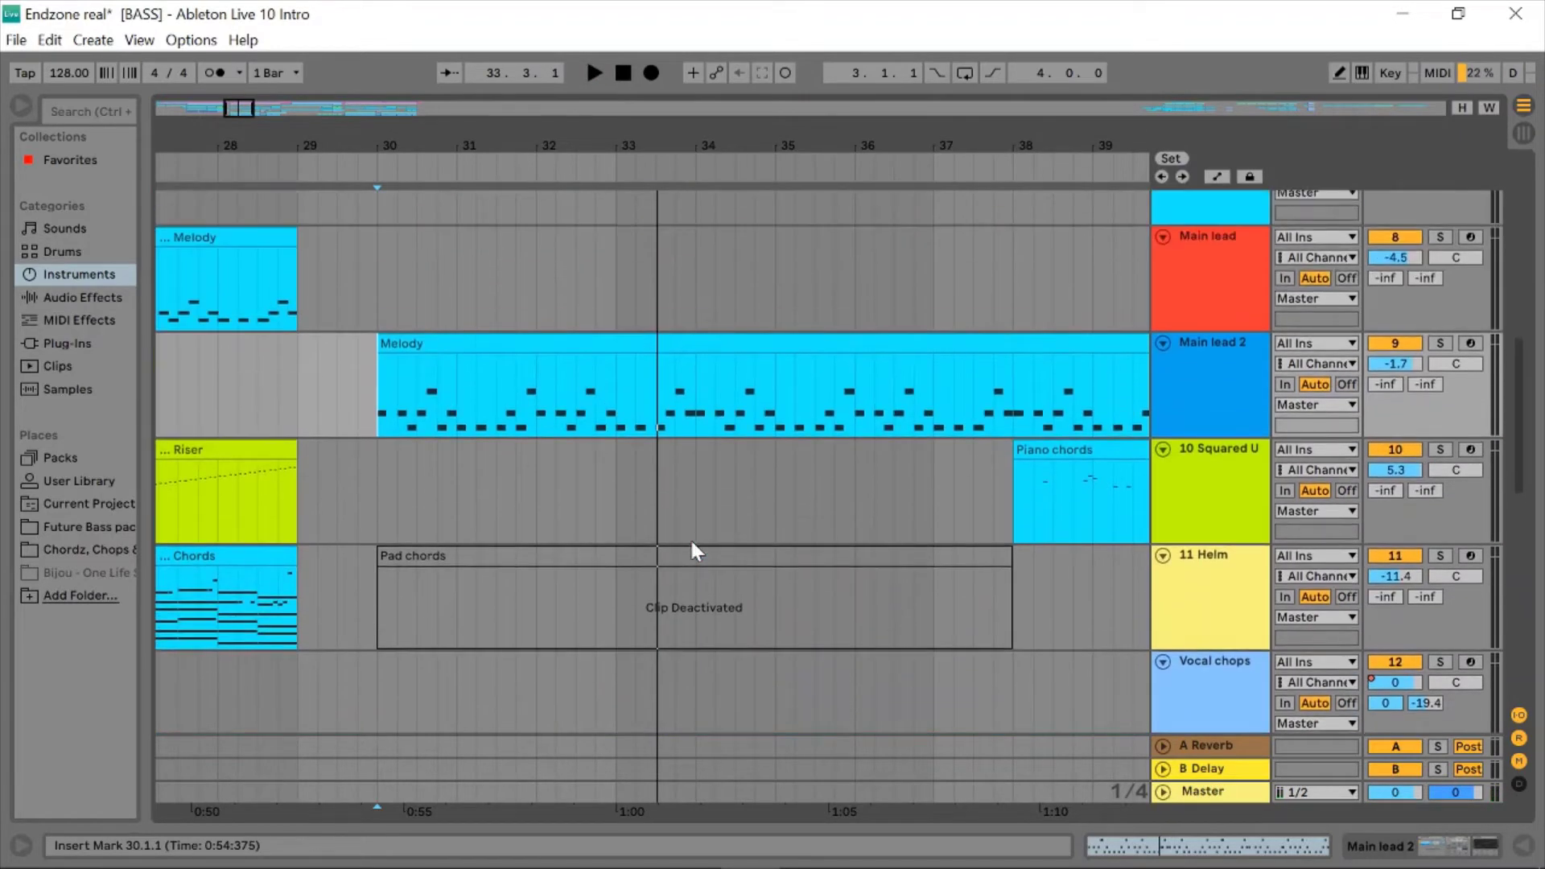
{"action": "key", "text": "space"}
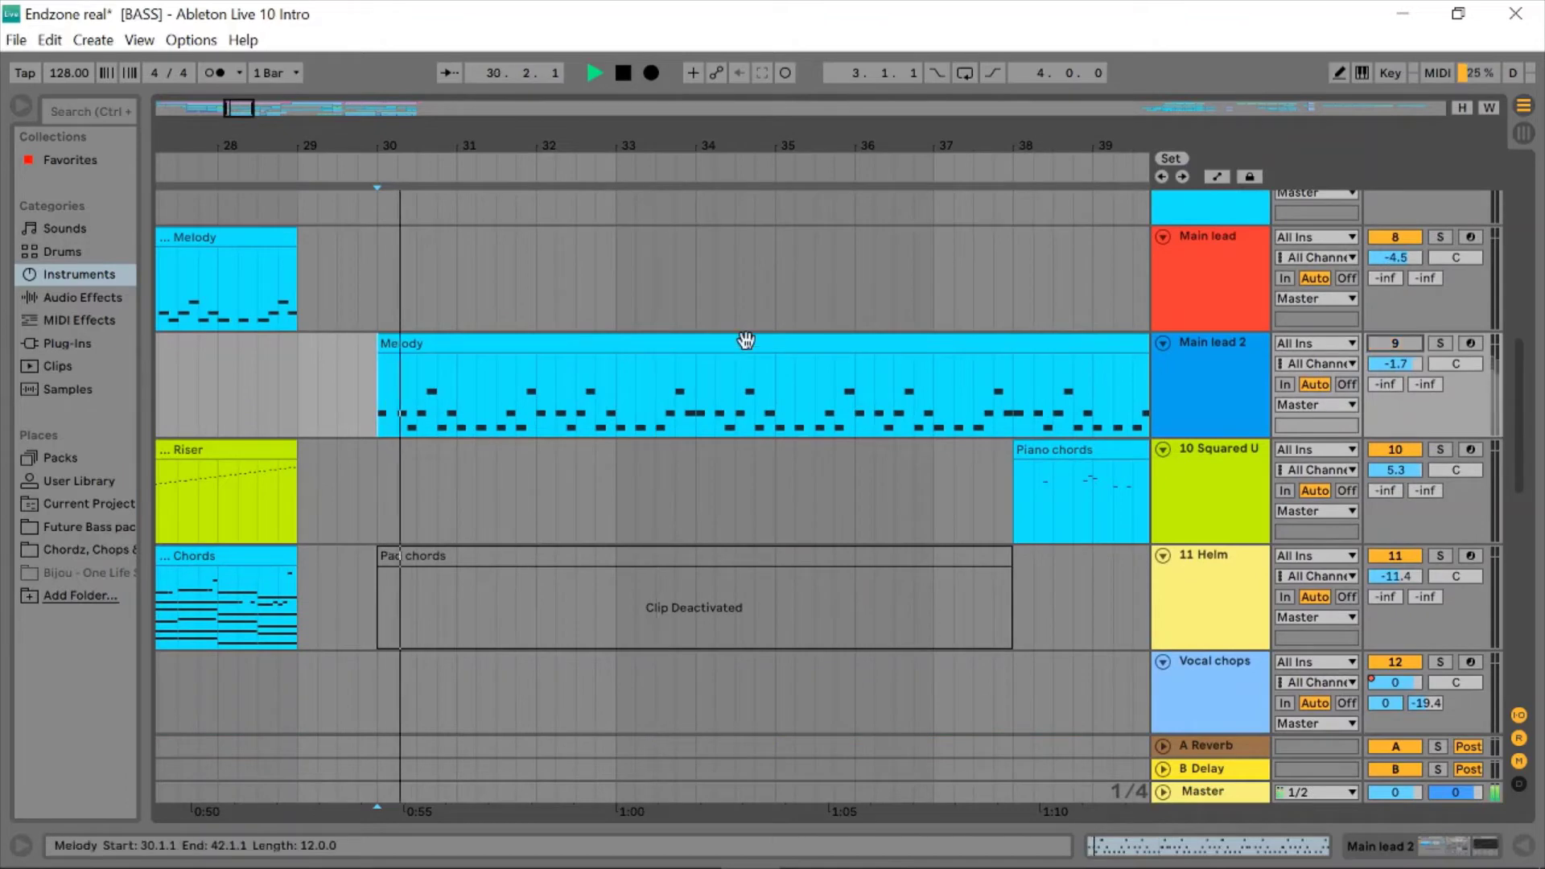
{"action": "scroll", "coordinate": [746, 340], "scroll_direction": "up", "scroll_amount": 3}
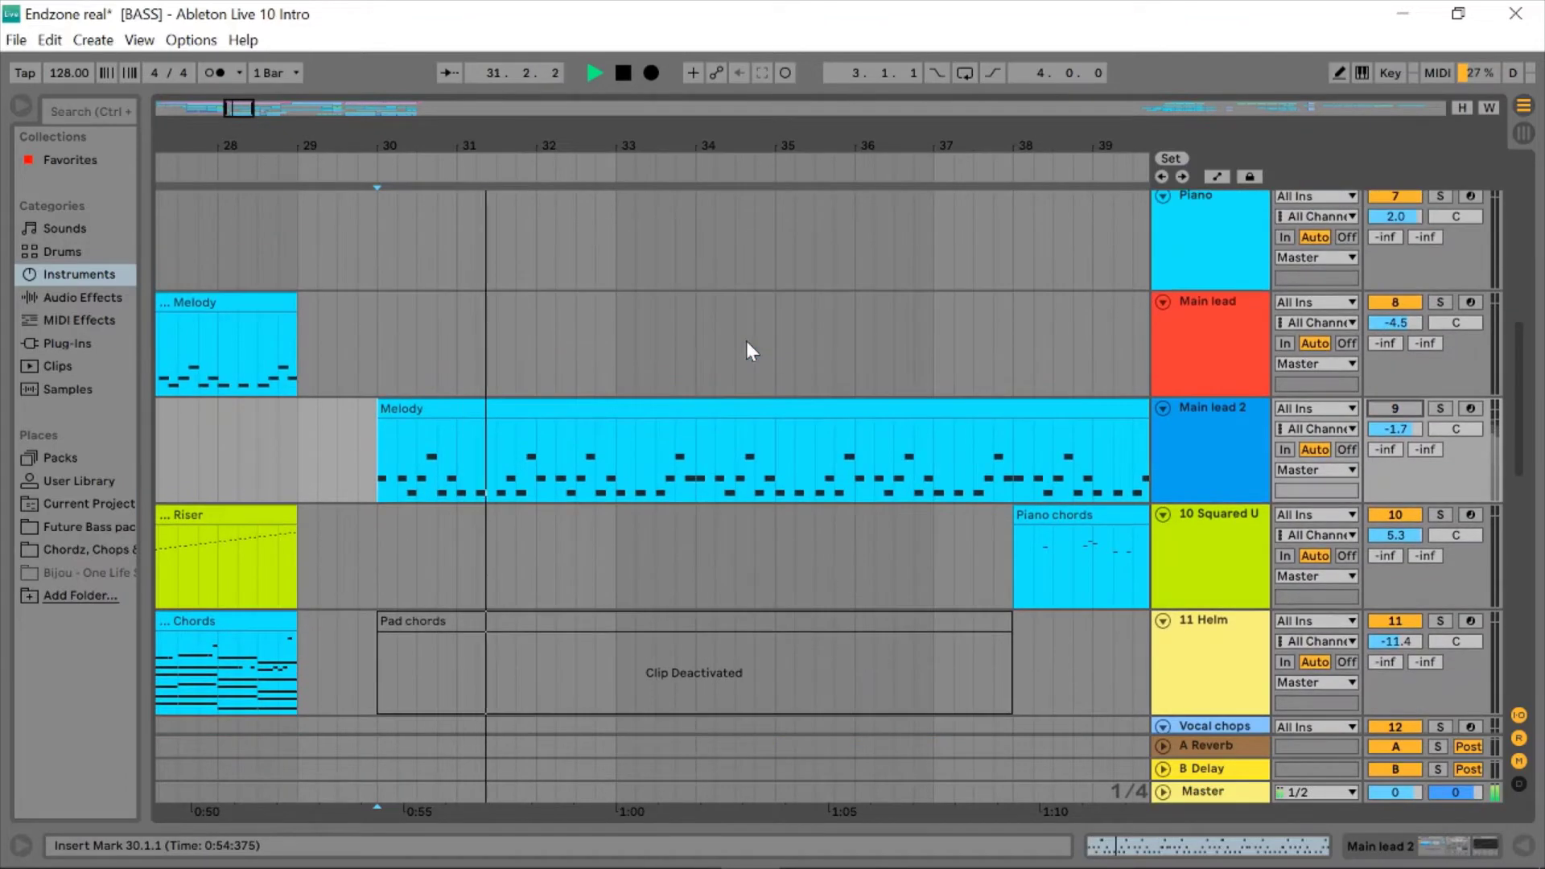
{"action": "scroll", "coordinate": [745, 341], "scroll_direction": "up", "scroll_amount": 3}
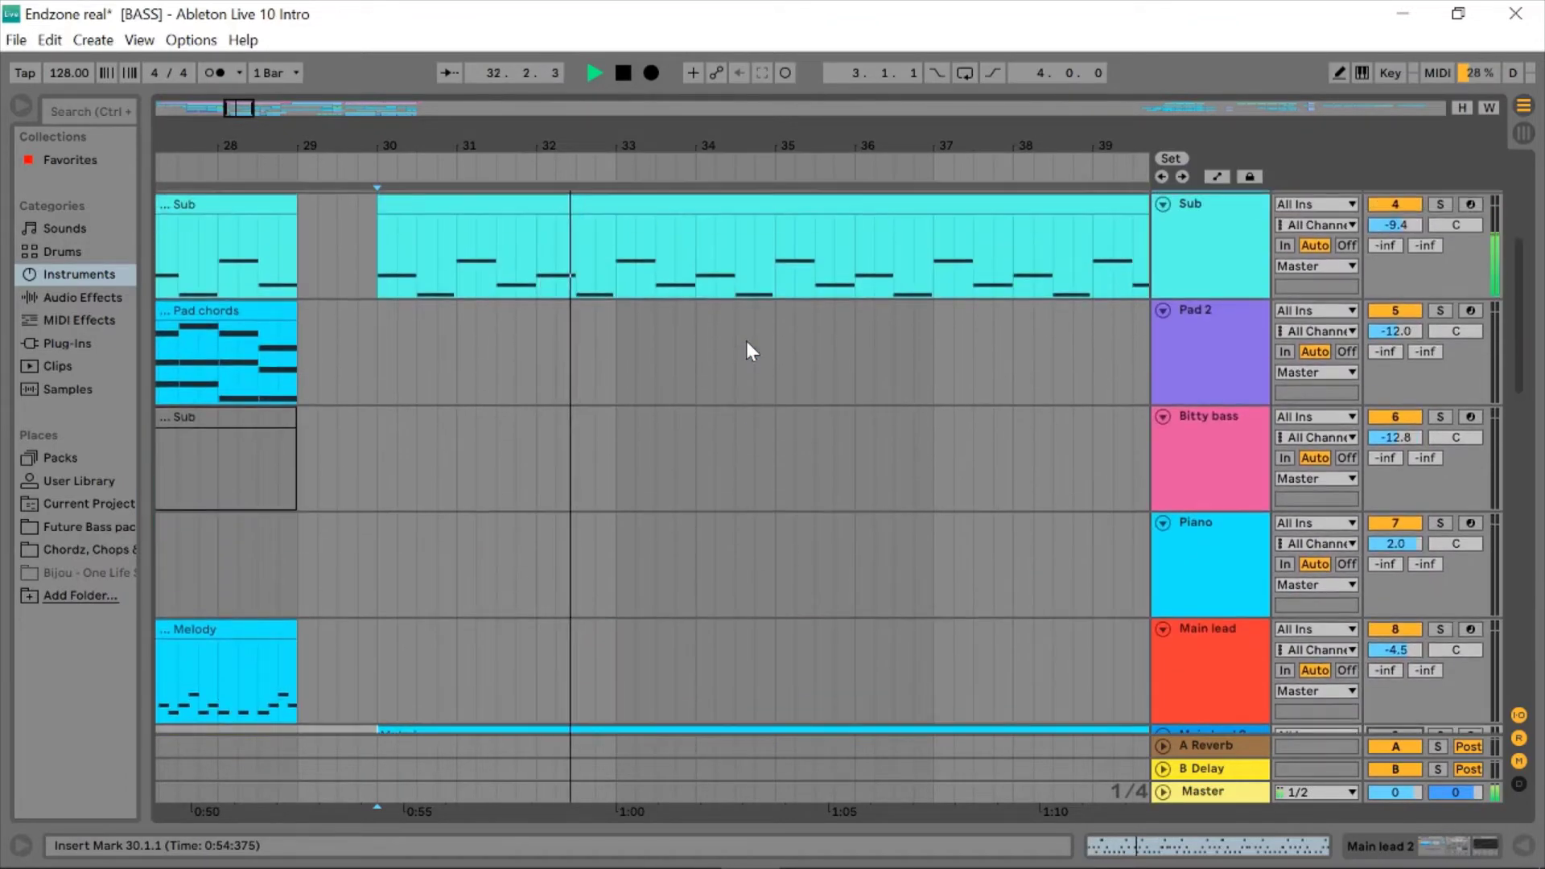
{"action": "scroll", "coordinate": [746, 340], "scroll_direction": "down", "scroll_amount": 5}
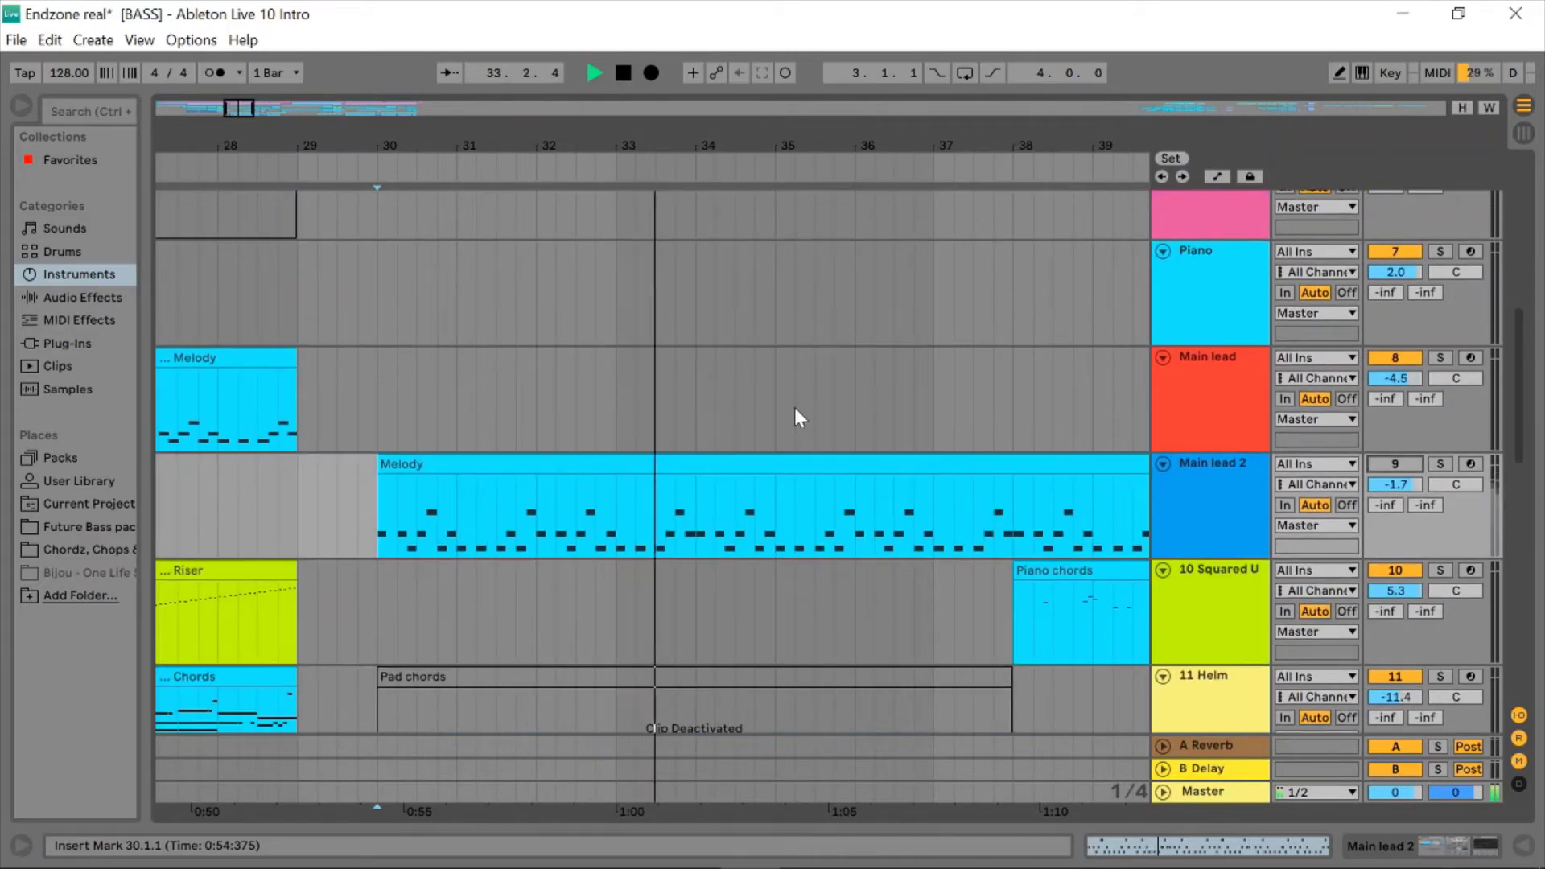
{"action": "scroll", "coordinate": [794, 407], "scroll_direction": "down", "scroll_amount": 1}
{"action": "scroll", "coordinate": [794, 407], "scroll_direction": "down", "scroll_amount": 3}
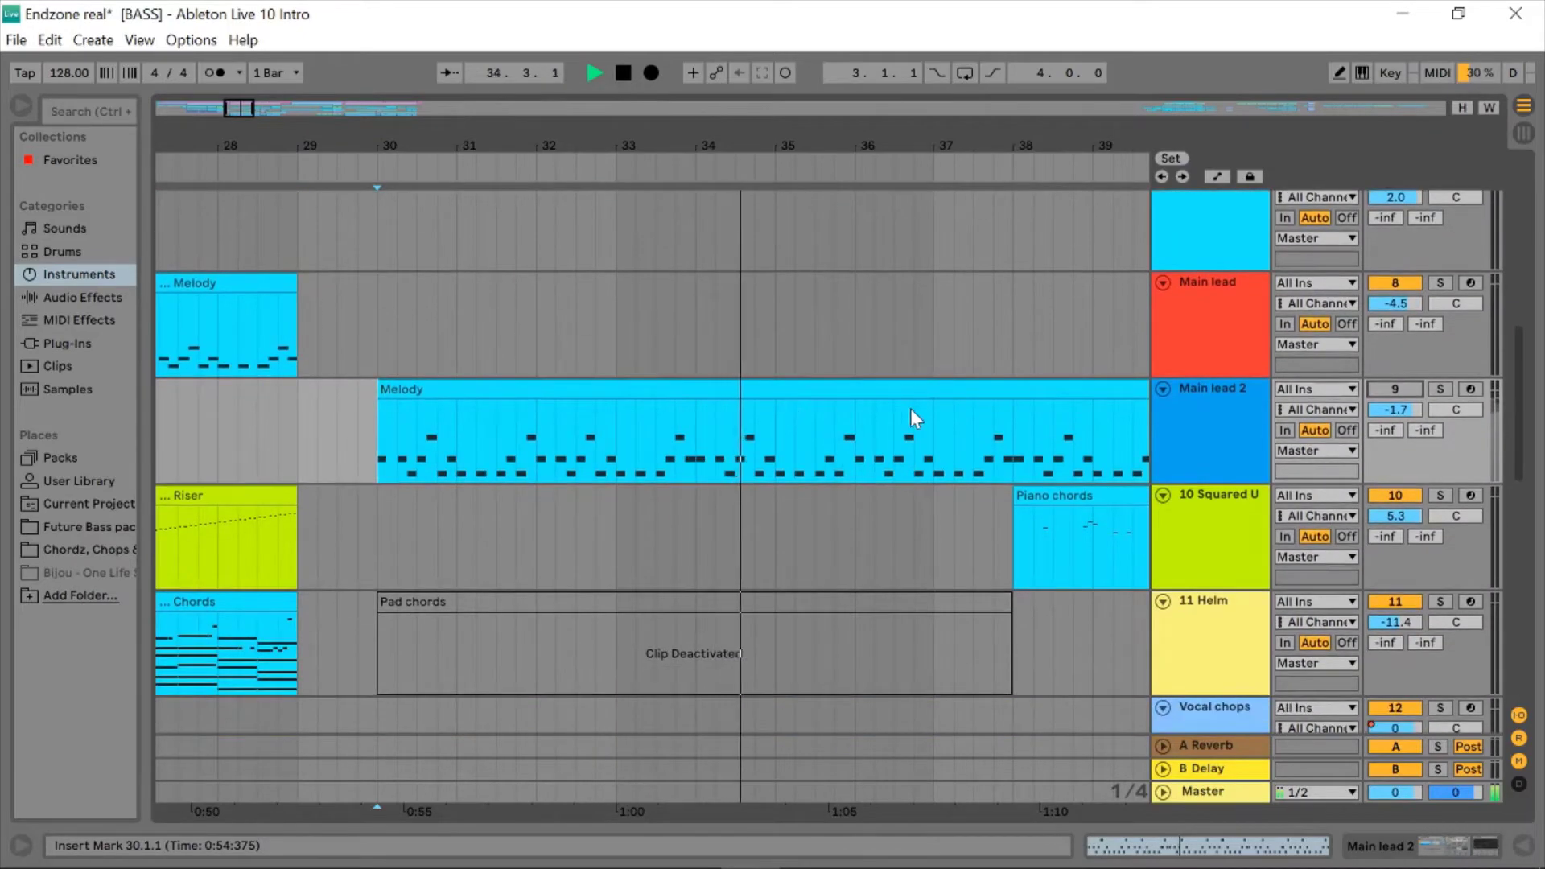
- Reactivate Main lead 2 and play the full arrangement again from bar 30, looking over the lower tracks
{"action": "key", "text": "space"}
{"action": "key", "text": "space"}
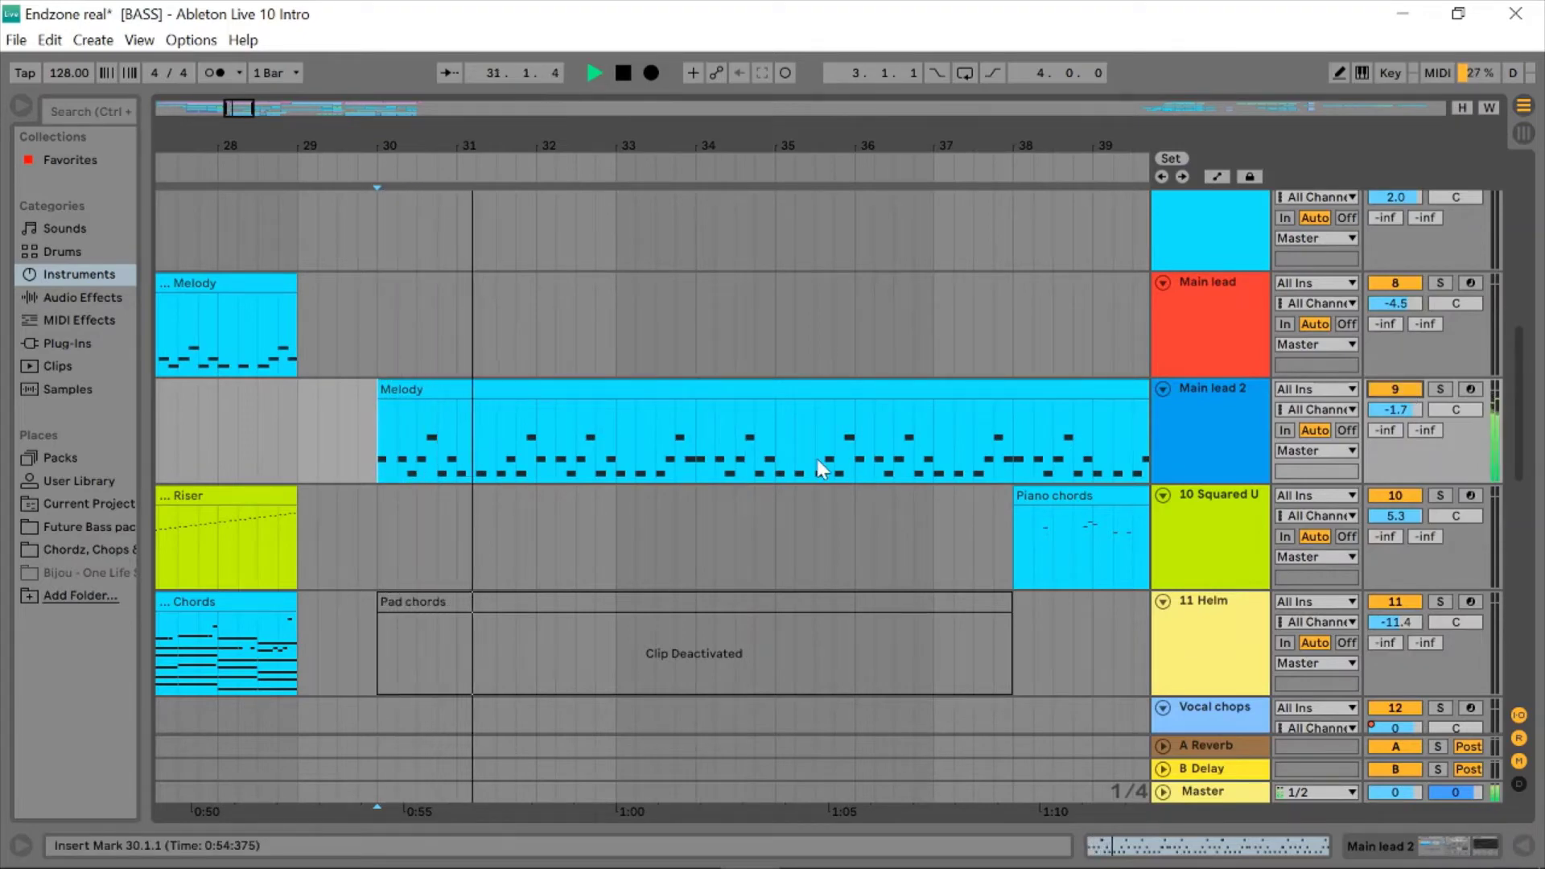
{"action": "scroll", "coordinate": [817, 463], "scroll_direction": "down", "scroll_amount": 15}
{"action": "scroll", "coordinate": [817, 463], "scroll_direction": "up", "scroll_amount": 5}
{"action": "scroll", "coordinate": [818, 463], "scroll_direction": "up", "scroll_amount": 6}
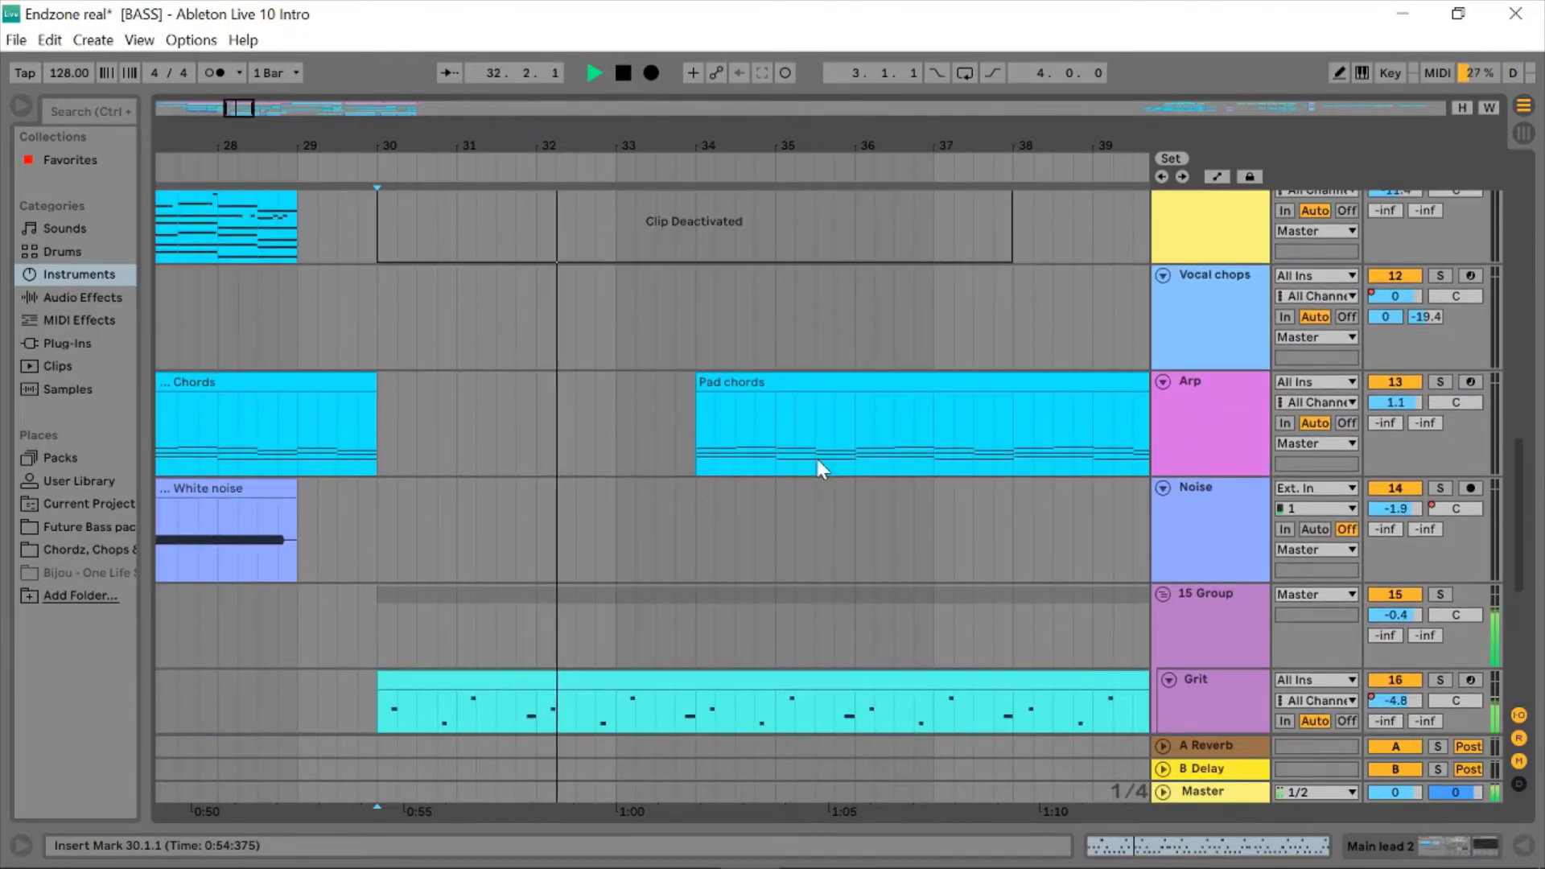
{"action": "scroll", "coordinate": [818, 462], "scroll_direction": "up", "scroll_amount": 5}
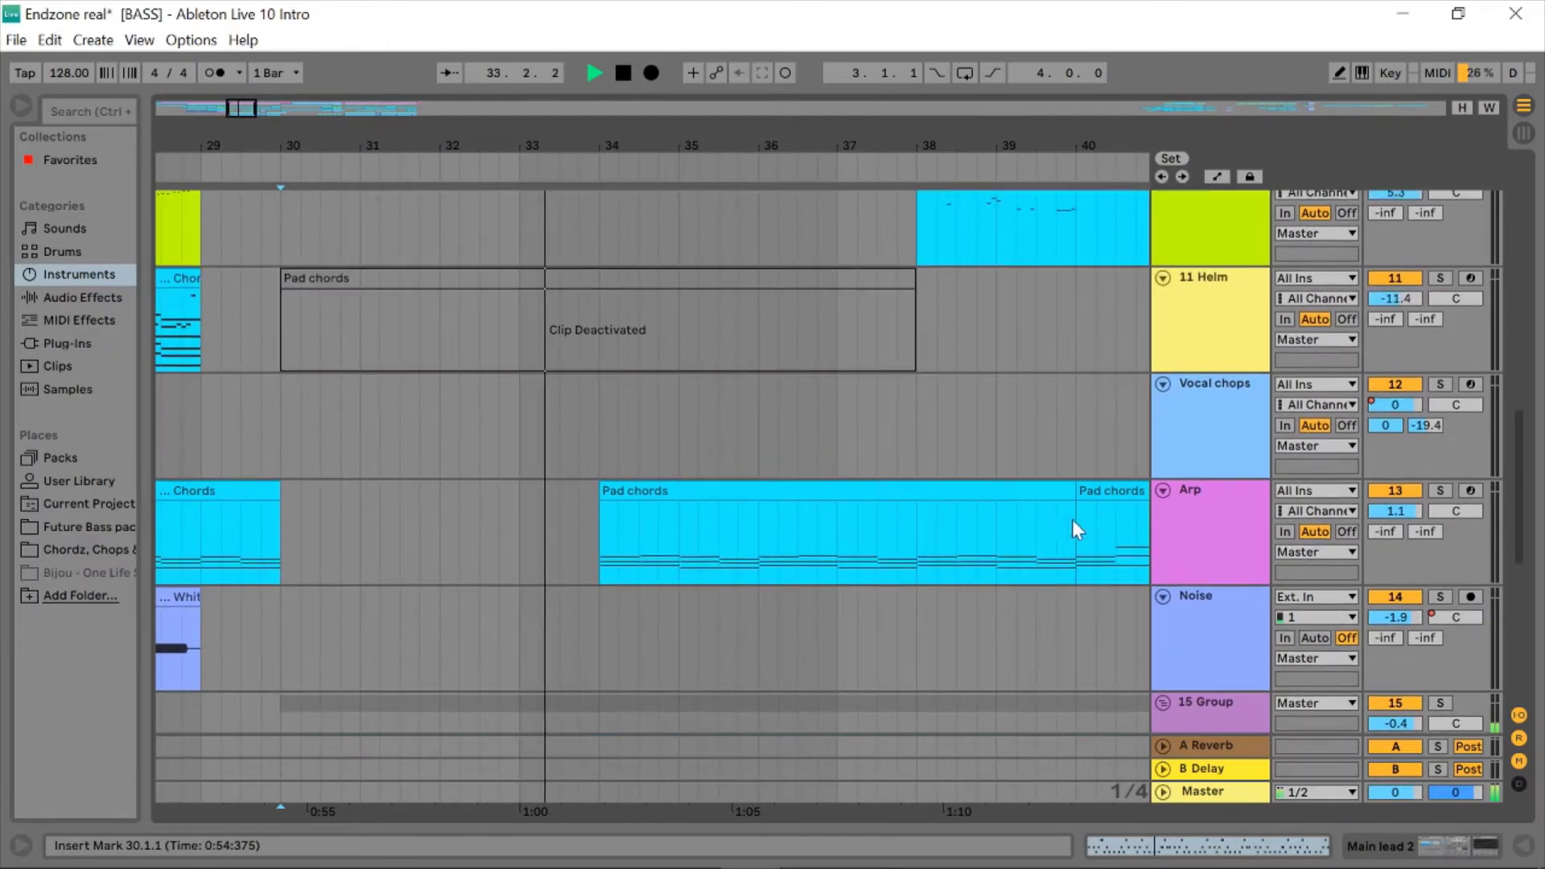
- Solo the Arp track and play its Pad chords clip from bar 34
{"action": "left_click", "coordinate": [1434, 491]}
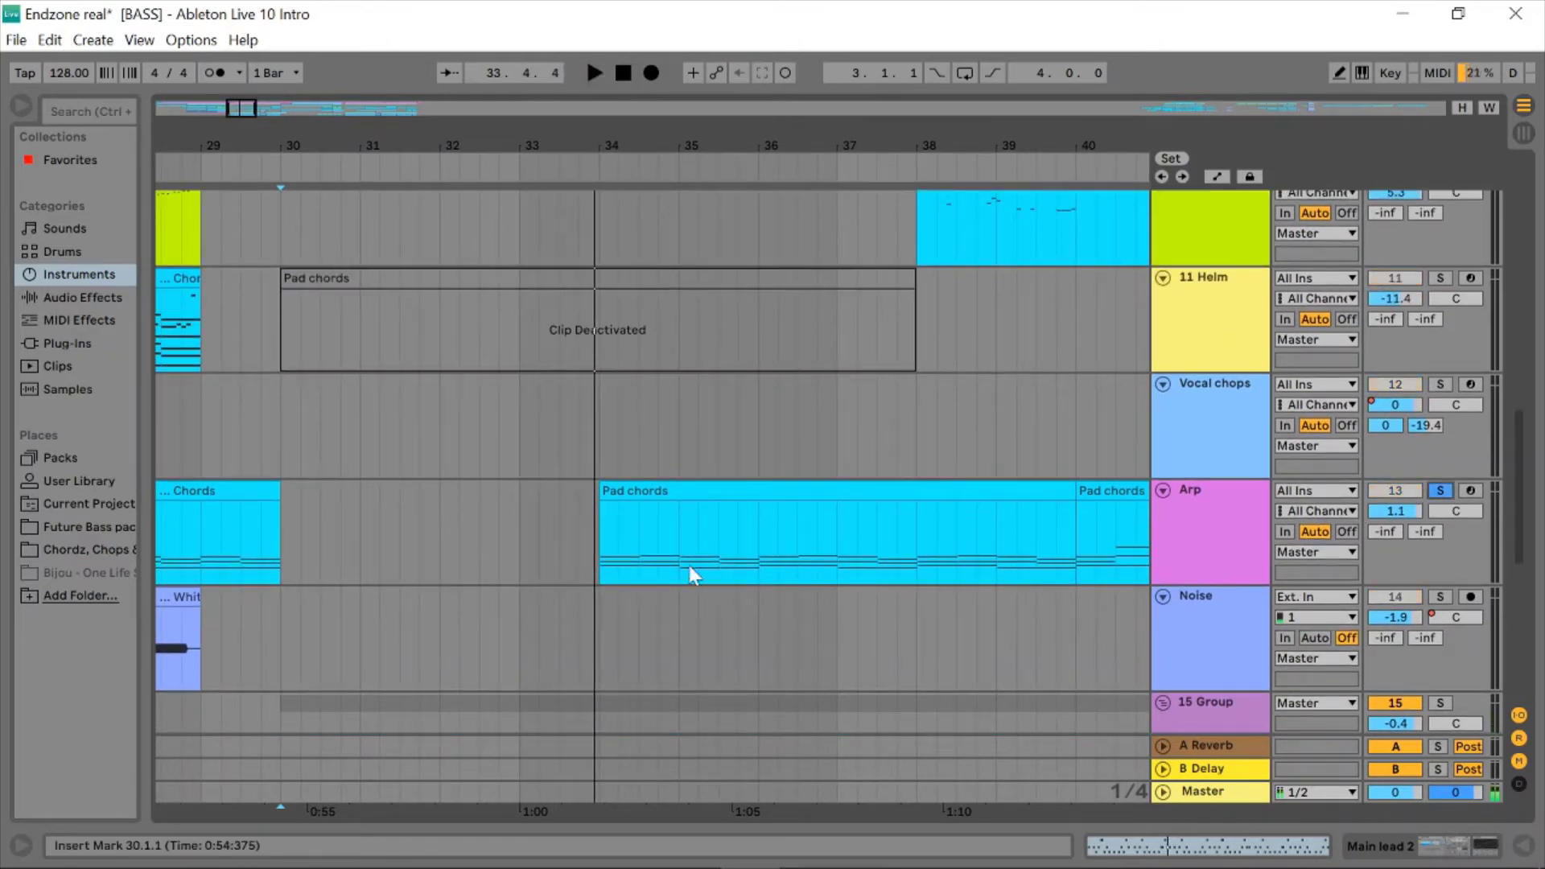
{"action": "left_click", "coordinate": [595, 537]}
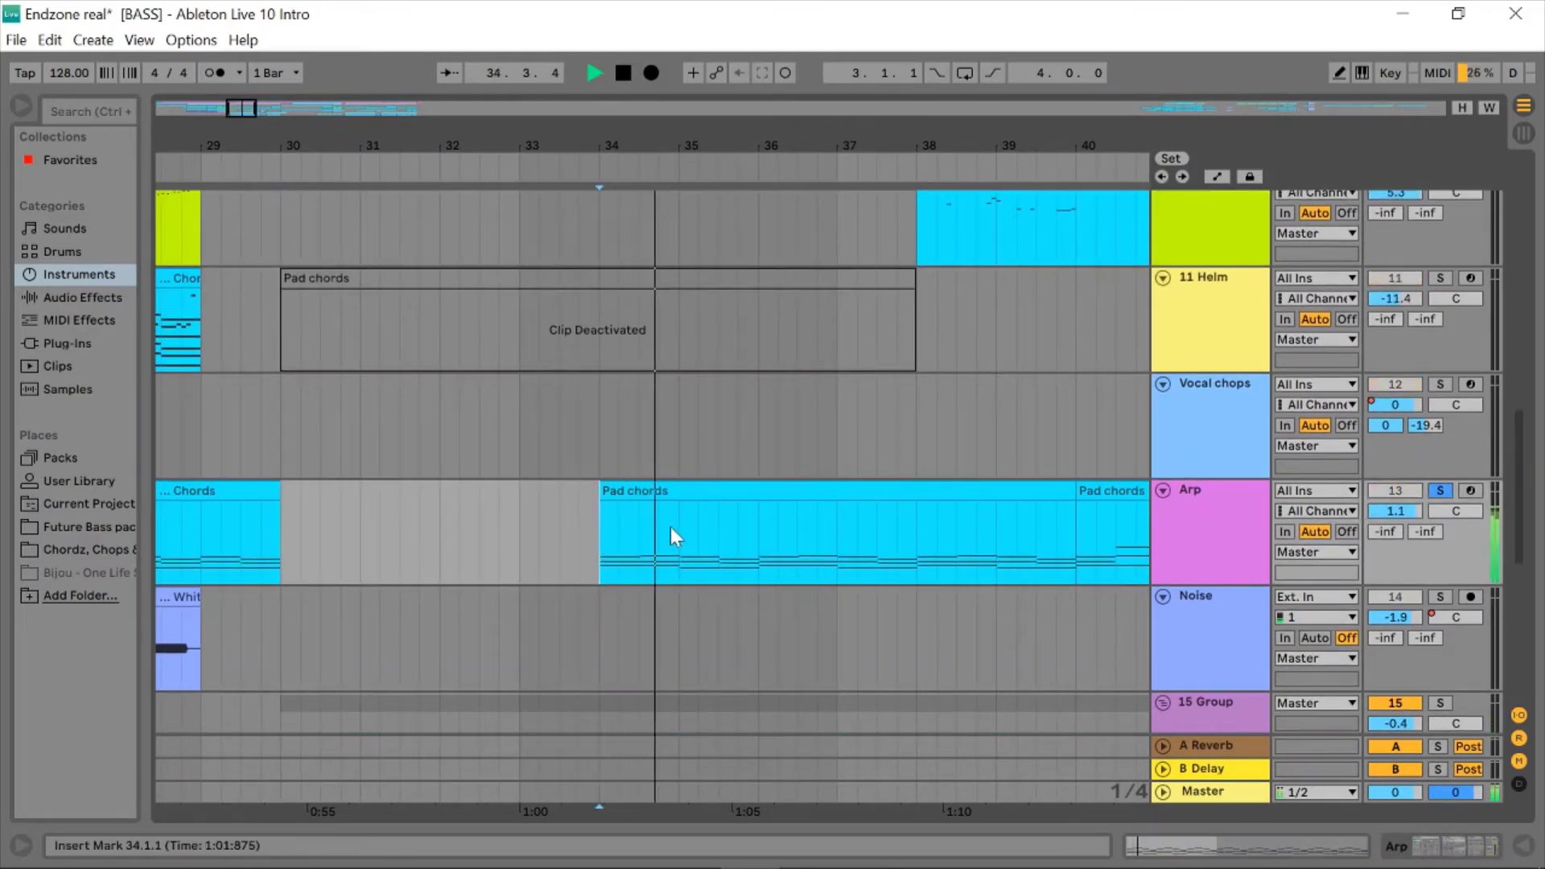
{"action": "key", "text": "space"}
- Clear the Arp solo and play the full mix from bar 34 while looking over the tracks up to bar 45
{"action": "left_click", "coordinate": [1440, 490]}
{"action": "key", "text": "space"}
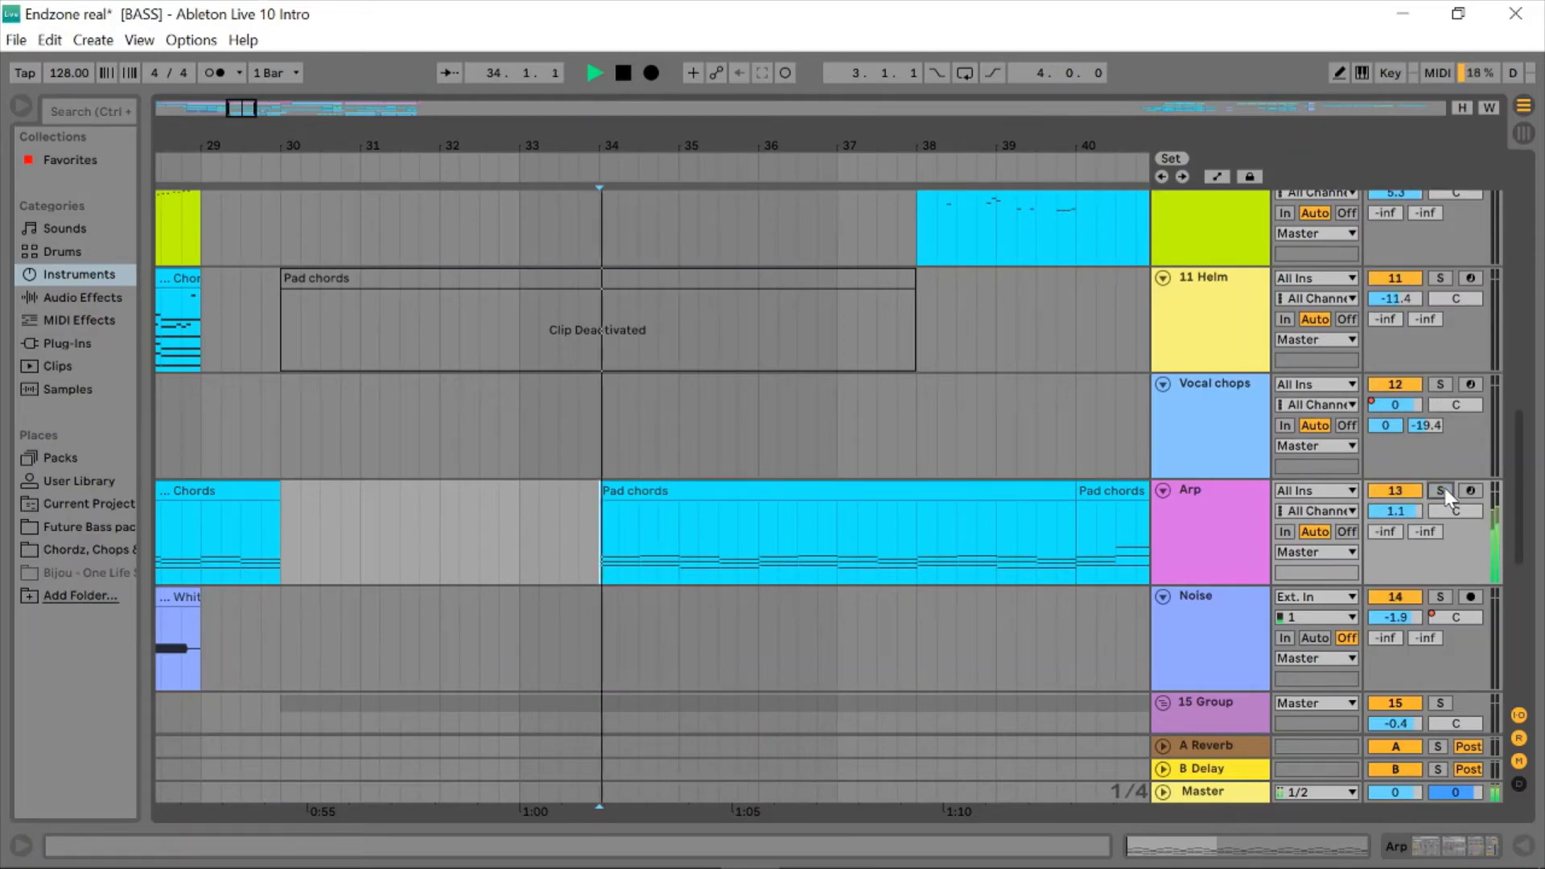
{"action": "scroll", "coordinate": [615, 384], "scroll_direction": "right", "scroll_amount": 2}
{"action": "scroll", "coordinate": [615, 384], "scroll_direction": "up", "scroll_amount": 3}
{"action": "scroll", "coordinate": [615, 384], "scroll_direction": "up", "scroll_amount": 2}
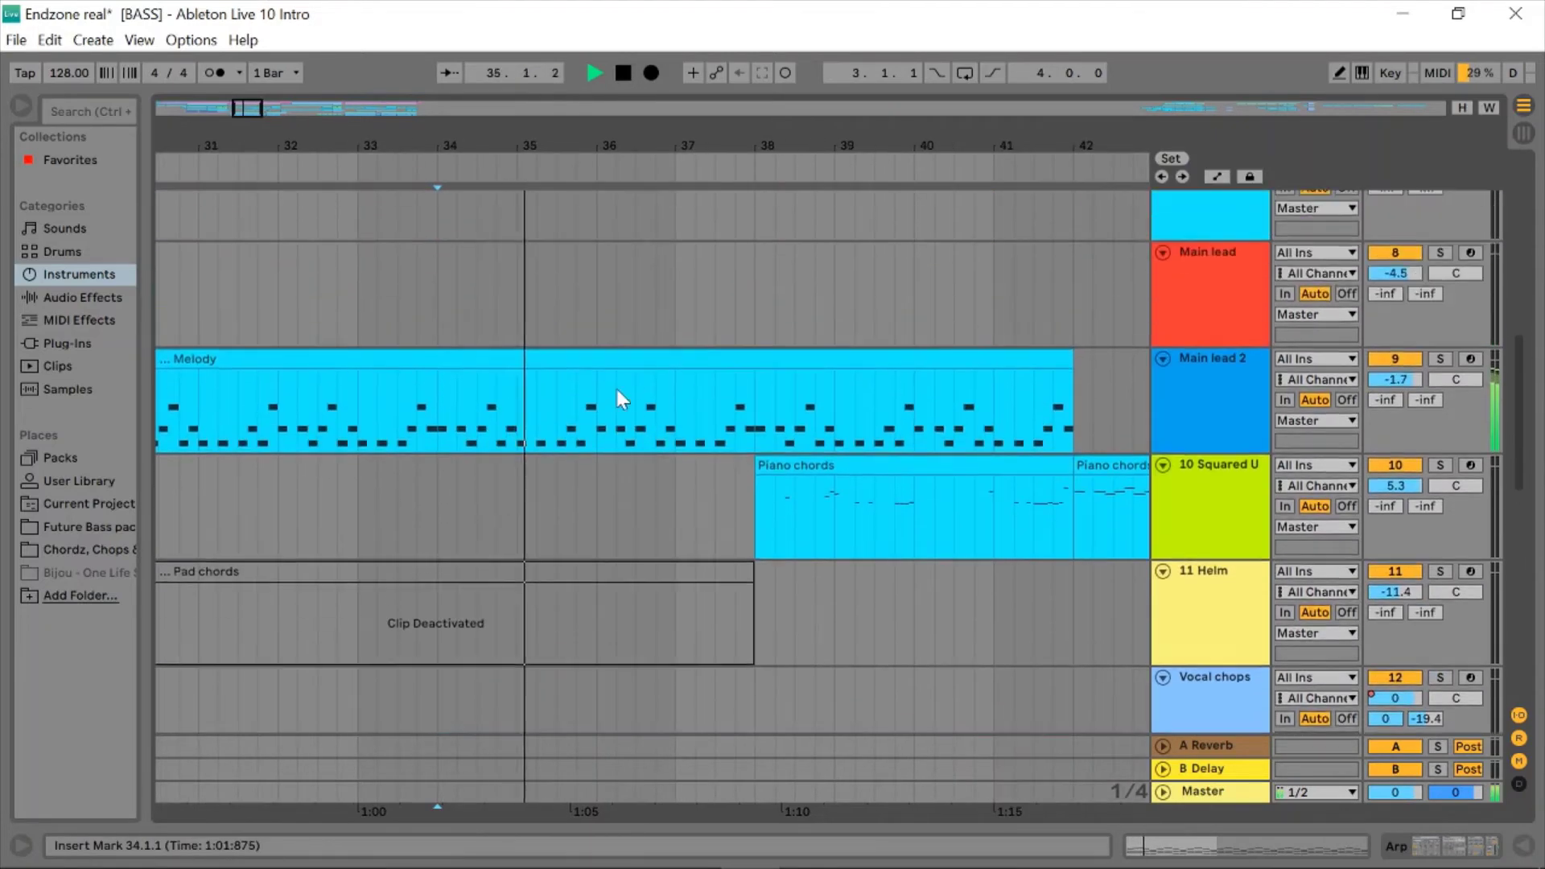
{"action": "scroll", "coordinate": [614, 385], "scroll_direction": "right", "scroll_amount": 3}
{"action": "scroll", "coordinate": [615, 385], "scroll_direction": "down", "scroll_amount": 3}
{"action": "scroll", "coordinate": [616, 391], "scroll_direction": "down", "scroll_amount": 6}
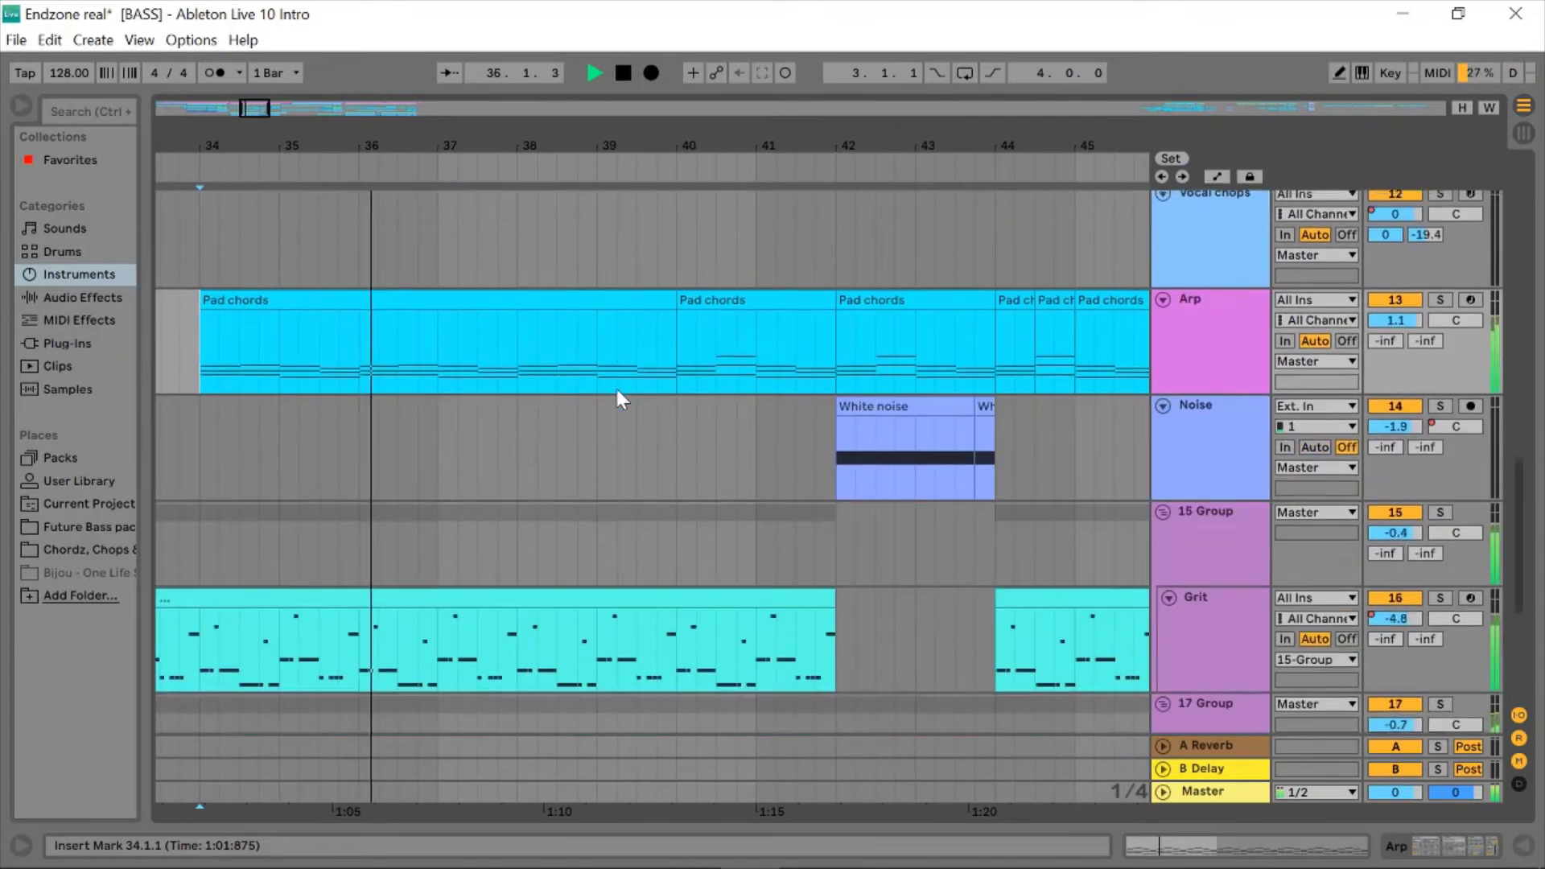
{"action": "scroll", "coordinate": [617, 391], "scroll_direction": "up", "scroll_amount": 10}
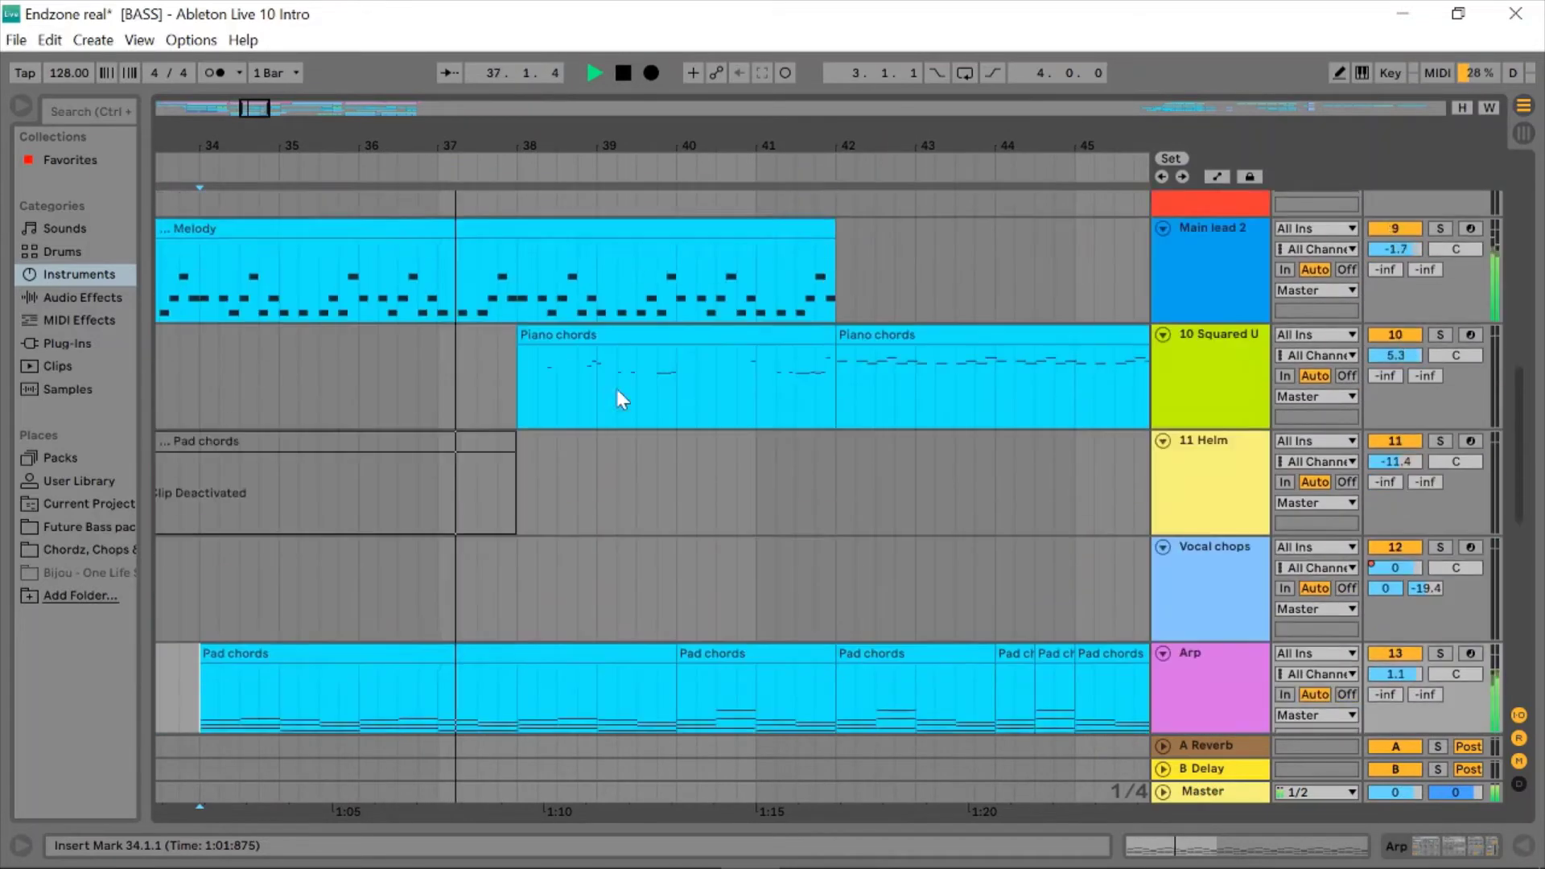
{"action": "scroll", "coordinate": [617, 392], "scroll_direction": "down", "scroll_amount": 5}
{"action": "scroll", "coordinate": [615, 400], "scroll_direction": "down", "scroll_amount": 2}
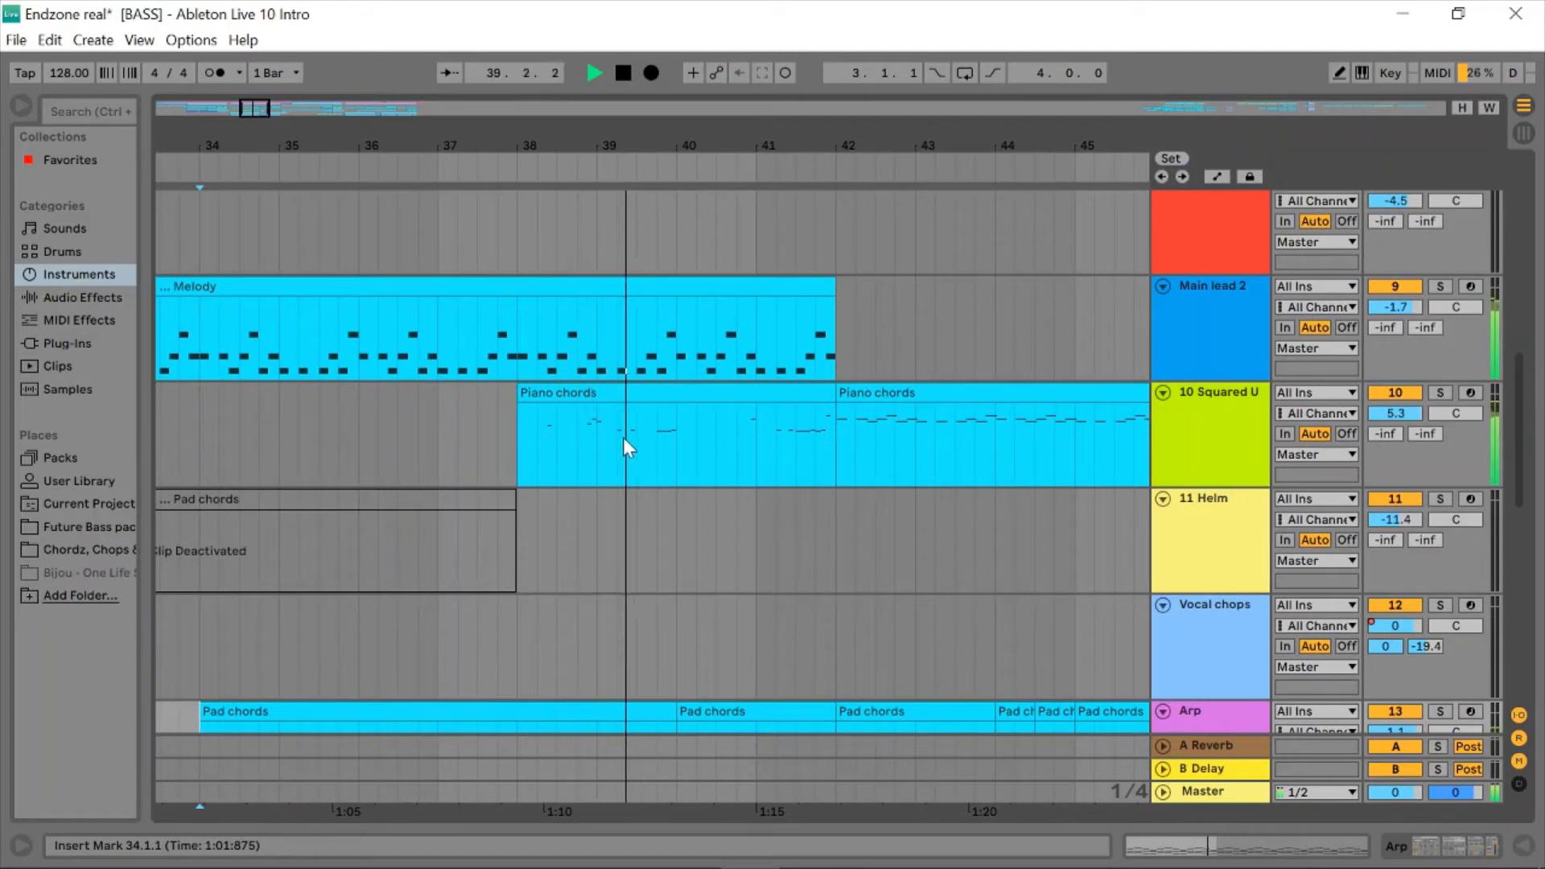
- Solo the 10-Squared Up track and play its Piano chords clip from bar 38
{"action": "key", "text": "space"}
{"action": "left_click", "coordinate": [518, 438]}
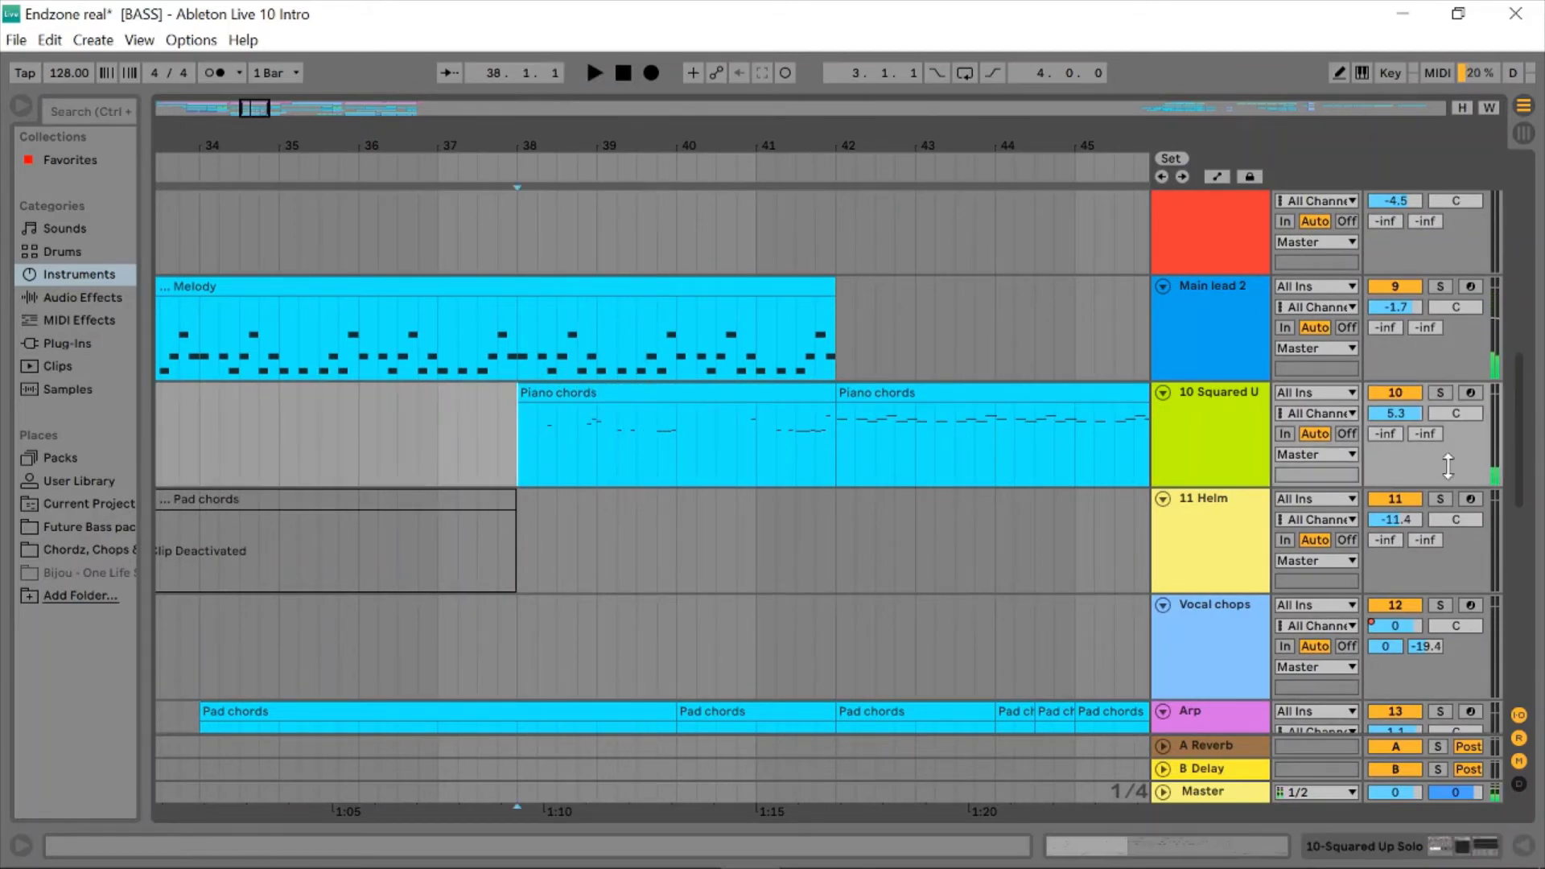
{"action": "left_click", "coordinate": [1439, 392]}
{"action": "key", "text": "space"}
{"action": "scroll", "coordinate": [750, 438], "scroll_direction": "up", "scroll_amount": 1}
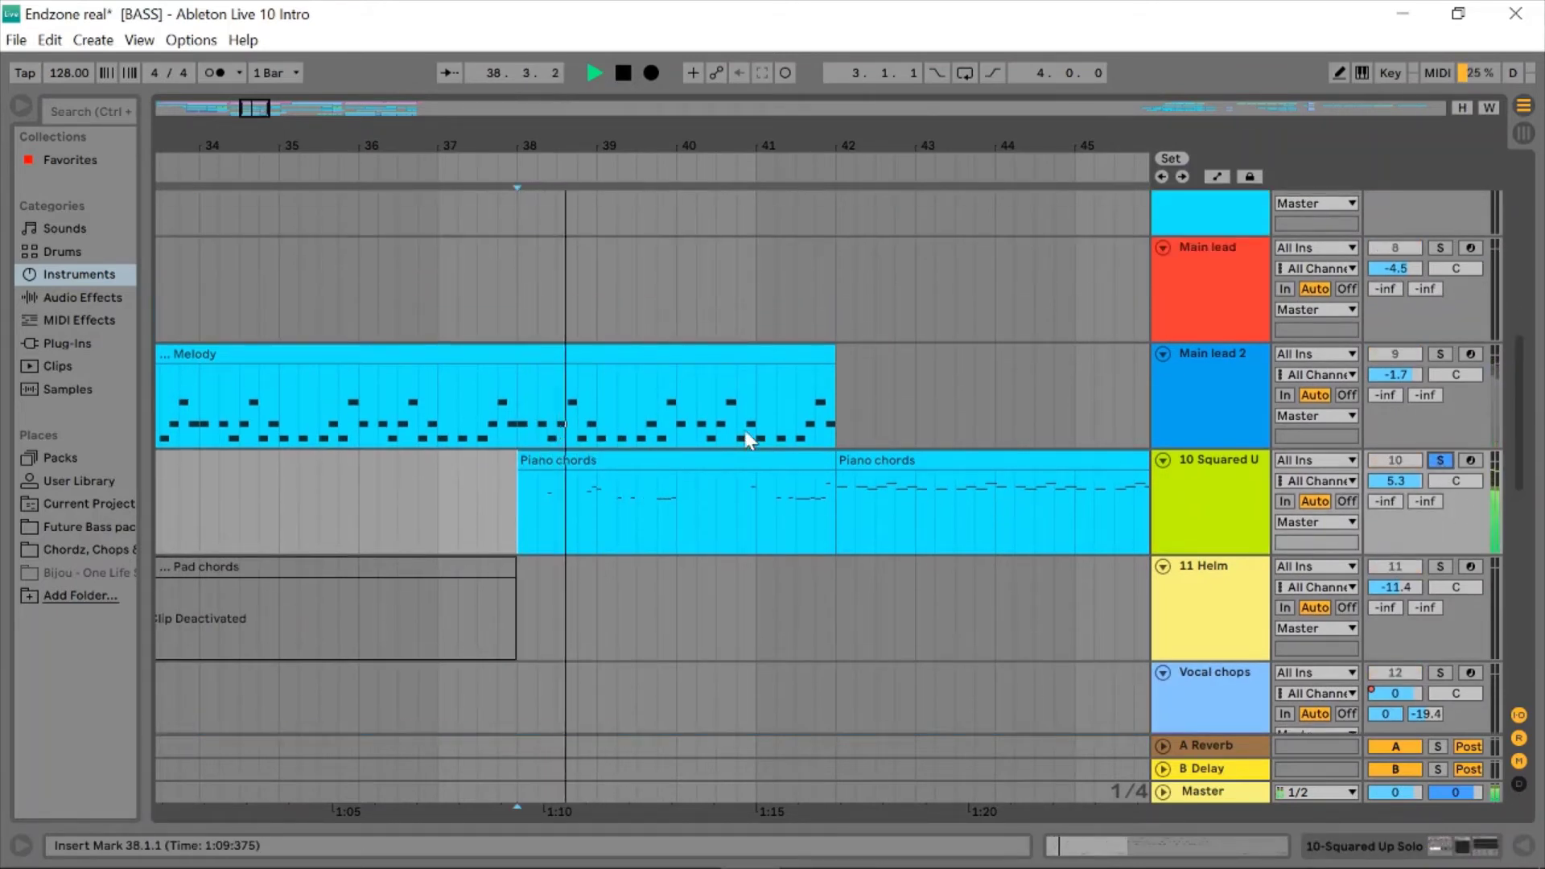
{"action": "scroll", "coordinate": [749, 438], "scroll_direction": "up", "scroll_amount": 1}
{"action": "key", "text": "space"}
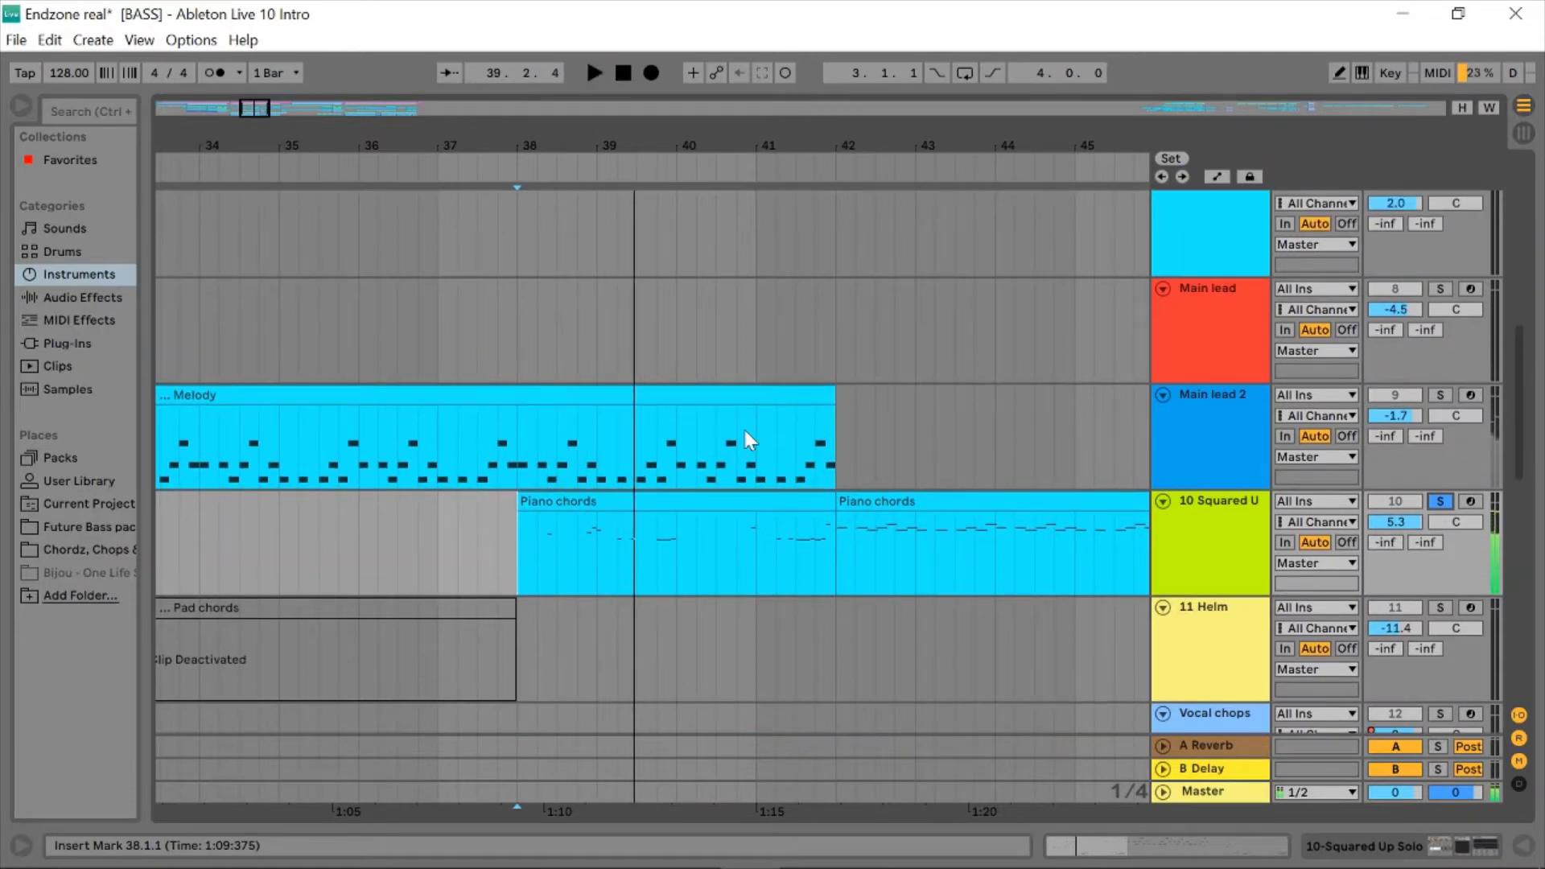
- Solo the DRUMS track along with 10-Squared Up and play both from bar 38
{"action": "scroll", "coordinate": [749, 439], "scroll_direction": "up", "scroll_amount": 6}
{"action": "key", "text": "space"}
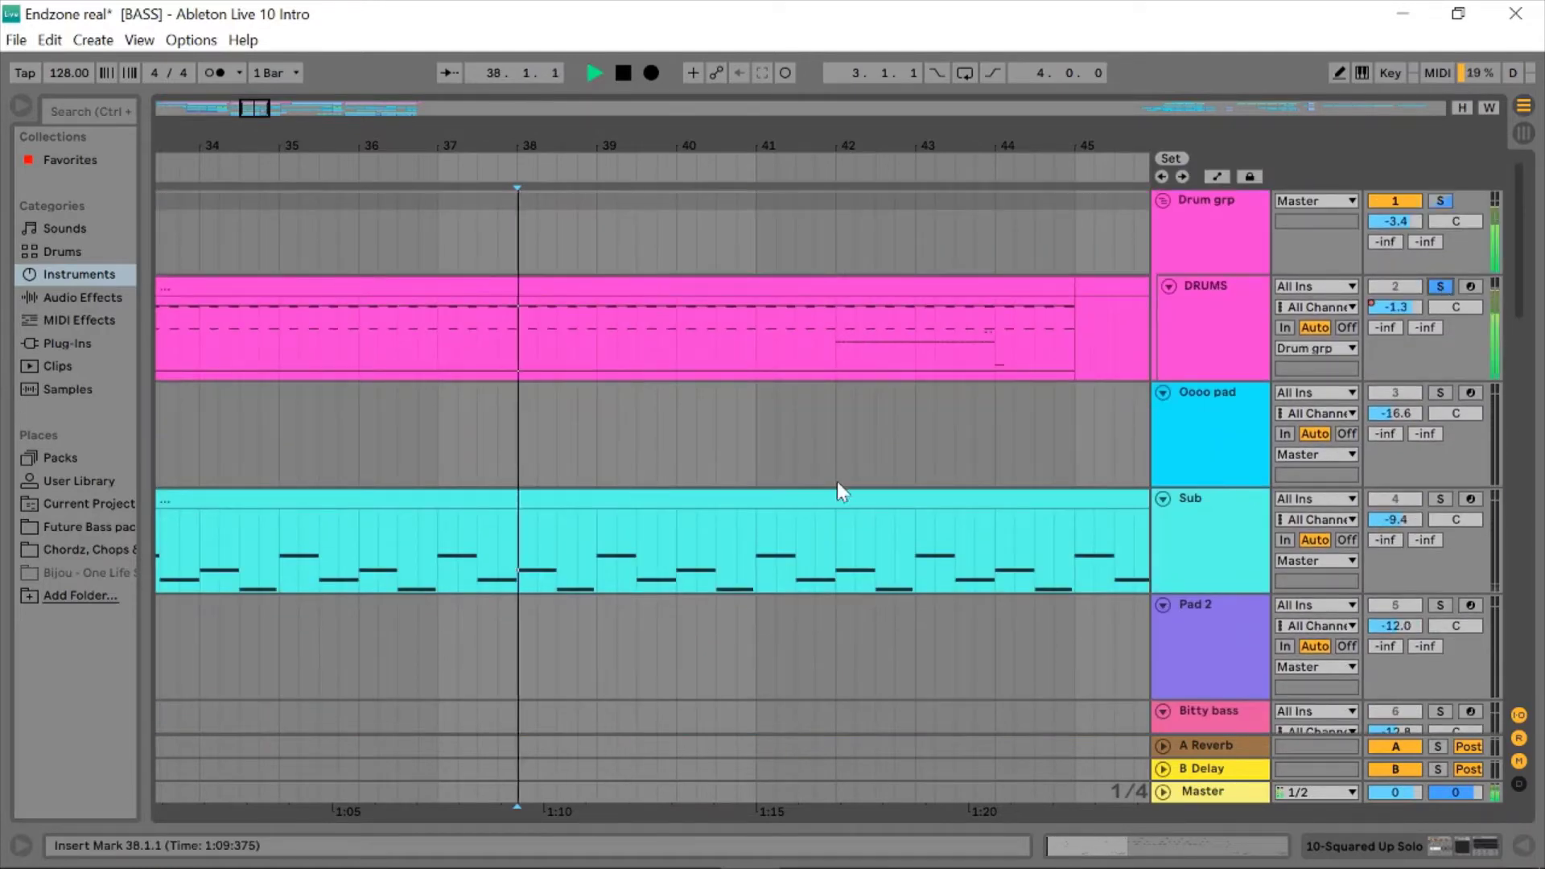
{"action": "scroll", "coordinate": [837, 480], "scroll_direction": "down", "scroll_amount": 8}
{"action": "scroll", "coordinate": [837, 483], "scroll_direction": "up", "scroll_amount": 5}
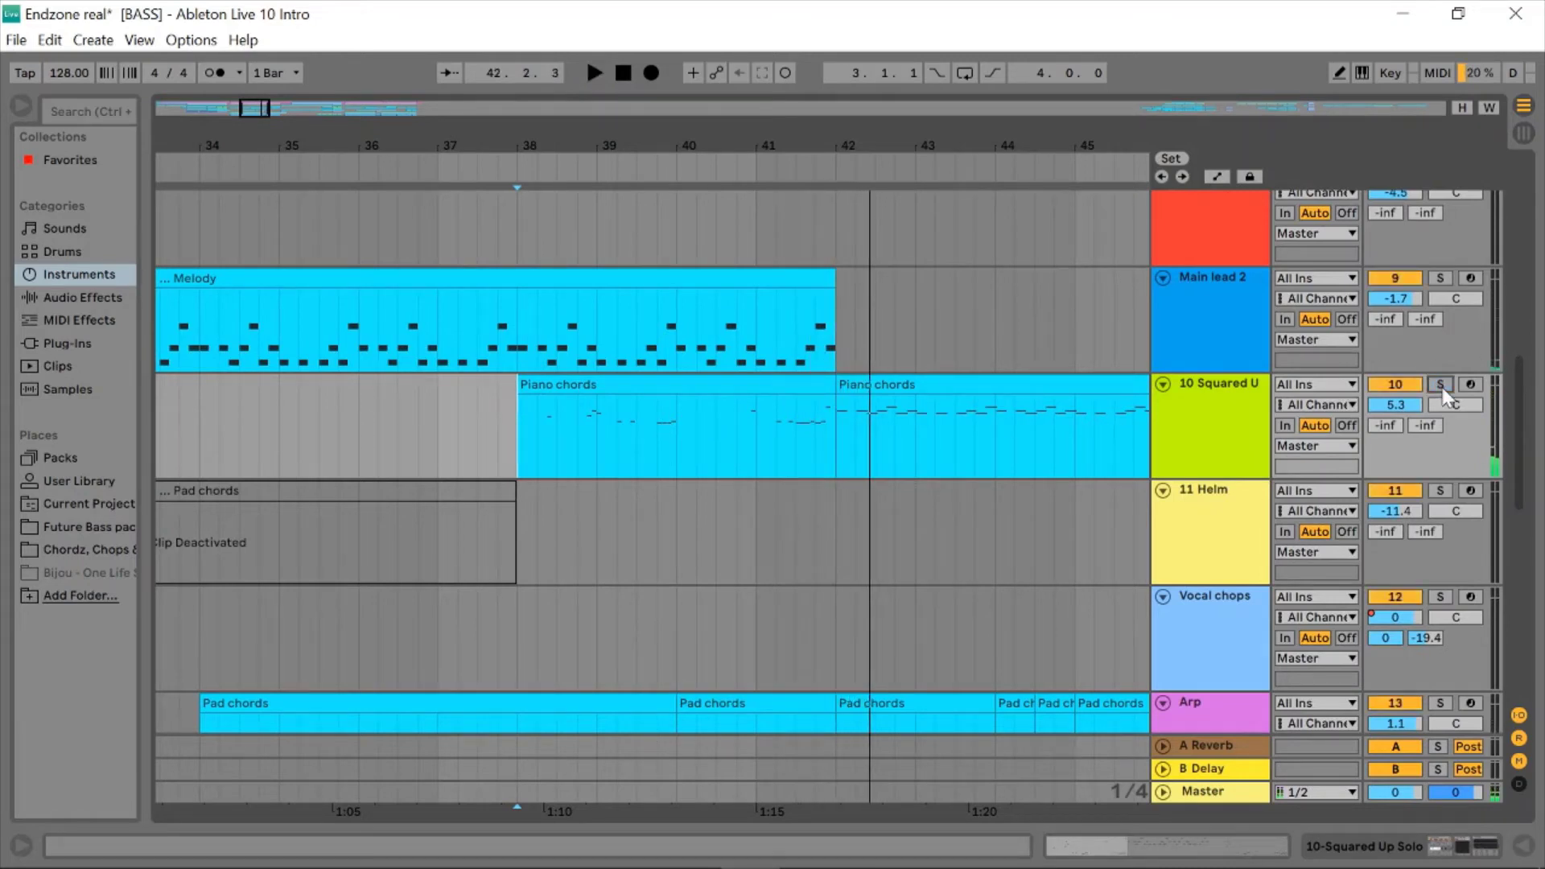
- Play the full mix from bar 38 with all track solos off
{"action": "key", "text": "space"}
{"action": "key", "text": "space"}
{"action": "scroll", "coordinate": [735, 397], "scroll_direction": "down", "scroll_amount": 1}
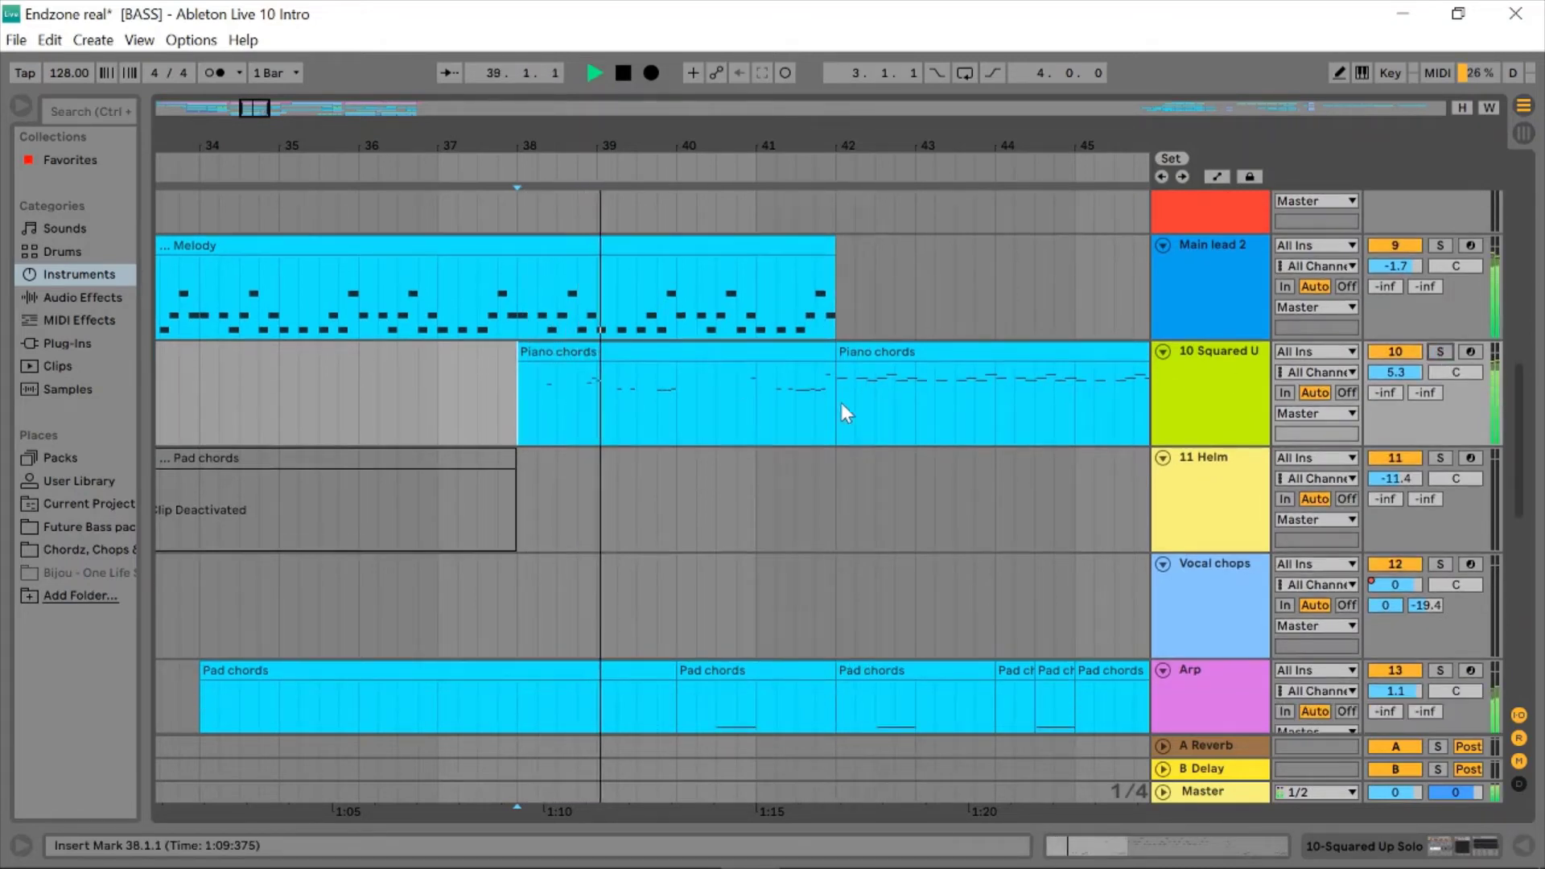
{"action": "scroll", "coordinate": [813, 402], "scroll_direction": "down", "scroll_amount": 3}
{"action": "scroll", "coordinate": [813, 402], "scroll_direction": "up", "scroll_amount": 2}
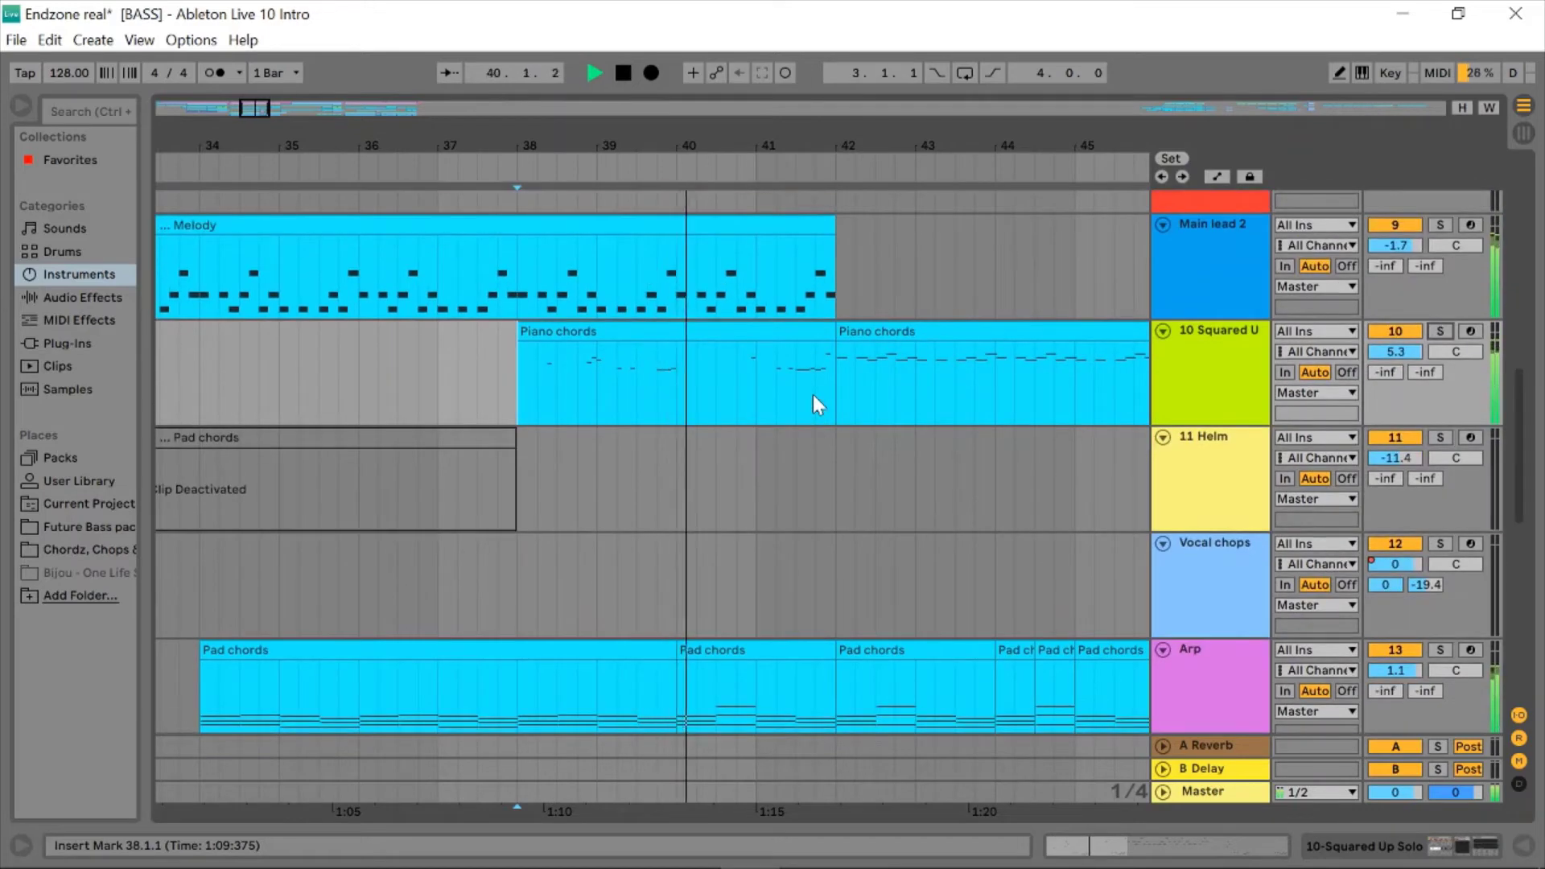
{"action": "scroll", "coordinate": [814, 403], "scroll_direction": "up", "scroll_amount": 1}
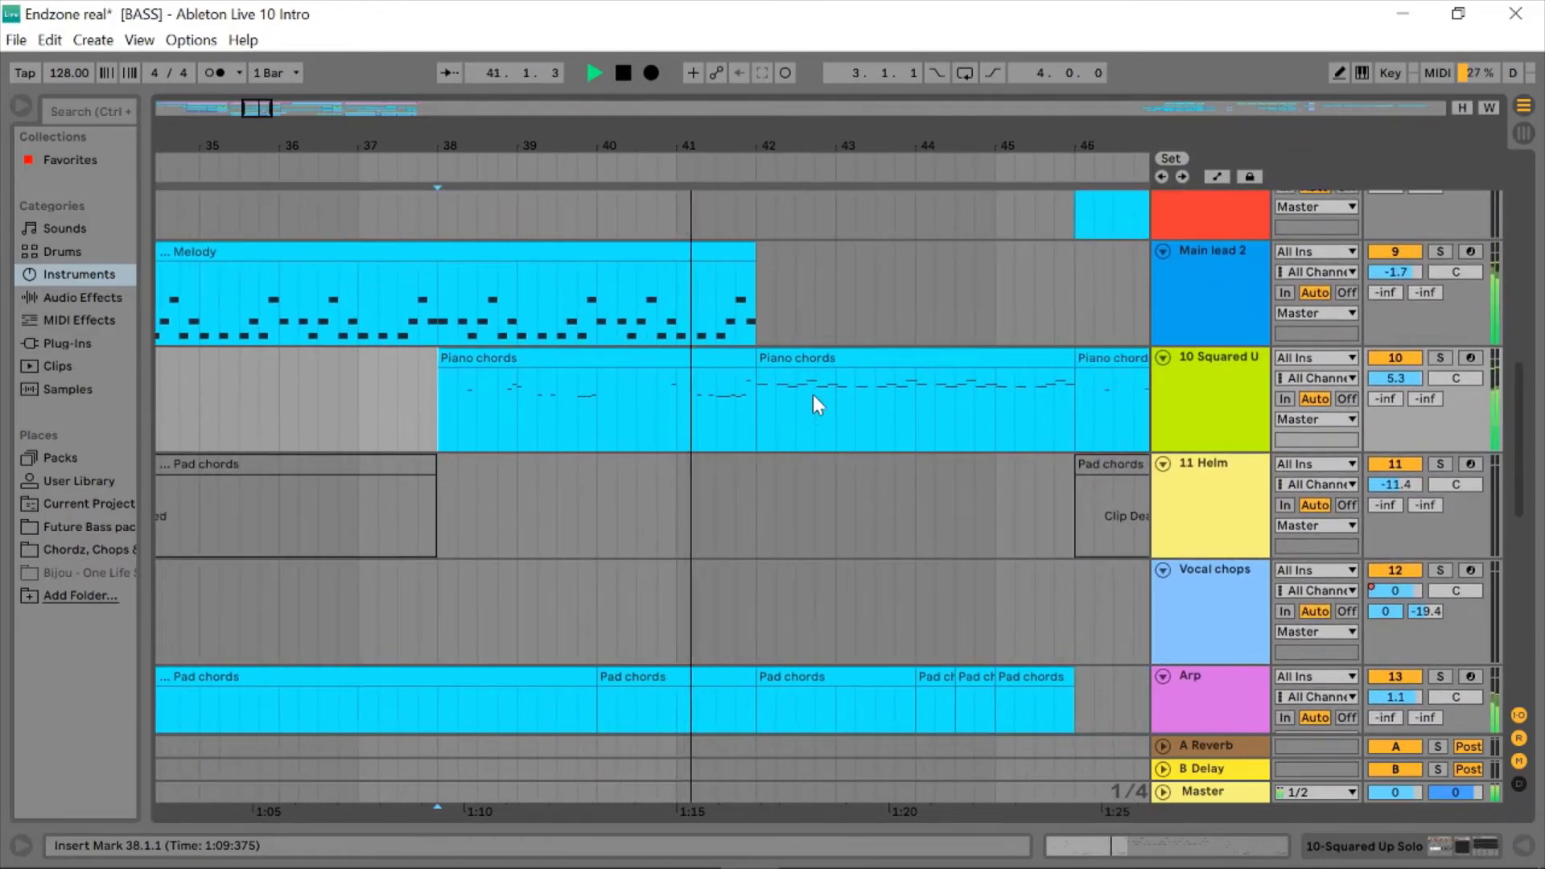
- Solo 10-Squared Up, open its Piano chords clip at bar 42 in the note editor and zoom in around 1.3.3
{"action": "left_click", "coordinate": [1440, 358]}
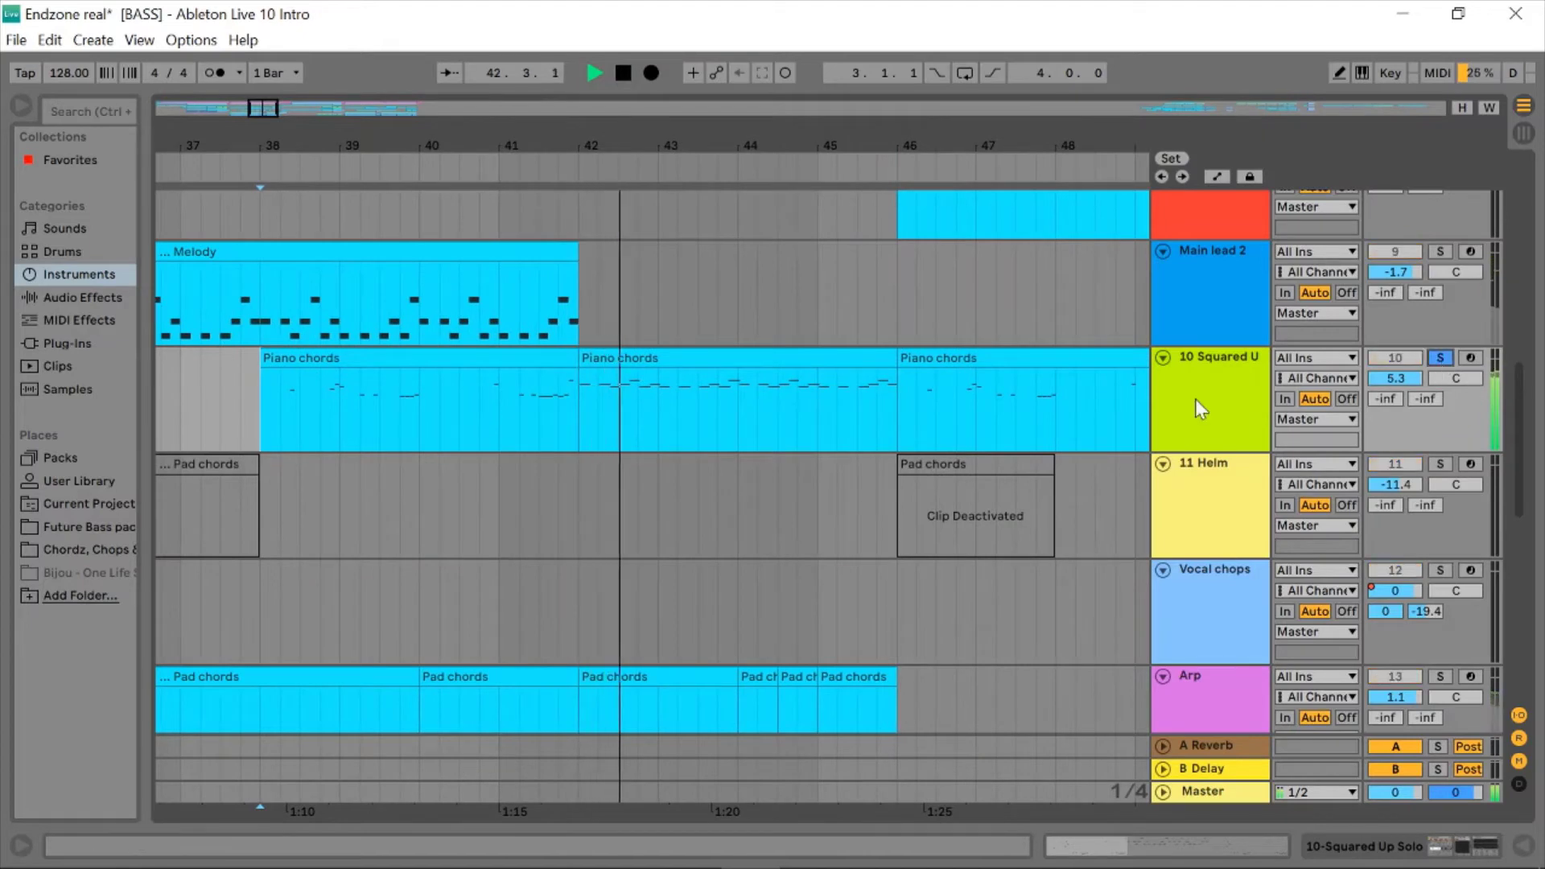
{"action": "left_click", "coordinate": [728, 387]}
{"action": "left_click", "coordinate": [1086, 845]}
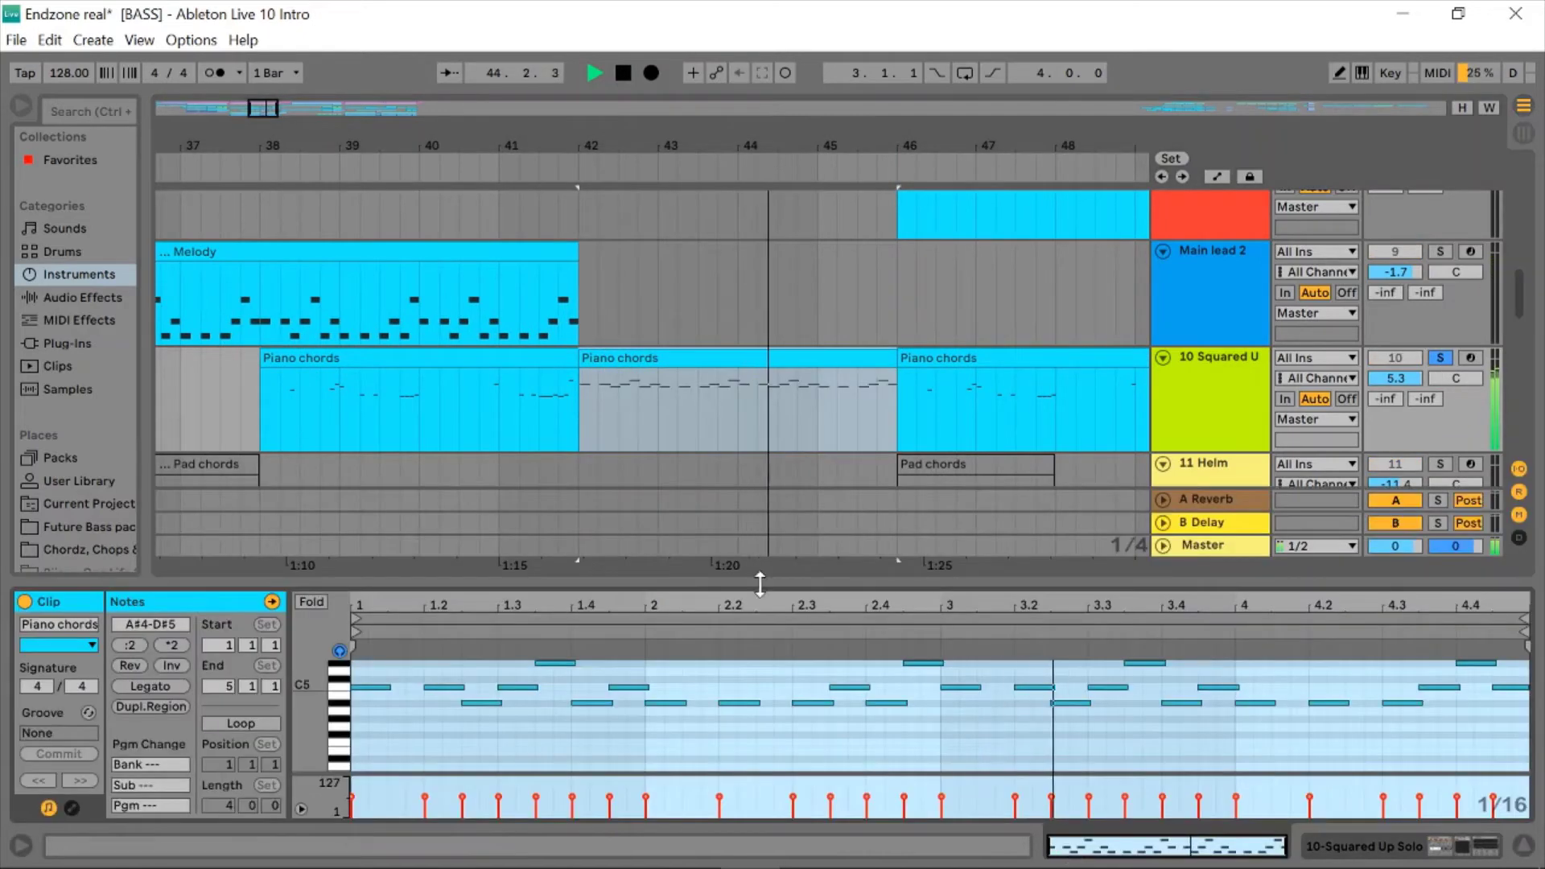
{"action": "key", "text": "space"}
{"action": "left_click", "coordinate": [534, 702]}
{"action": "scroll", "coordinate": [534, 701], "scroll_direction": "up", "scroll_amount": 5}
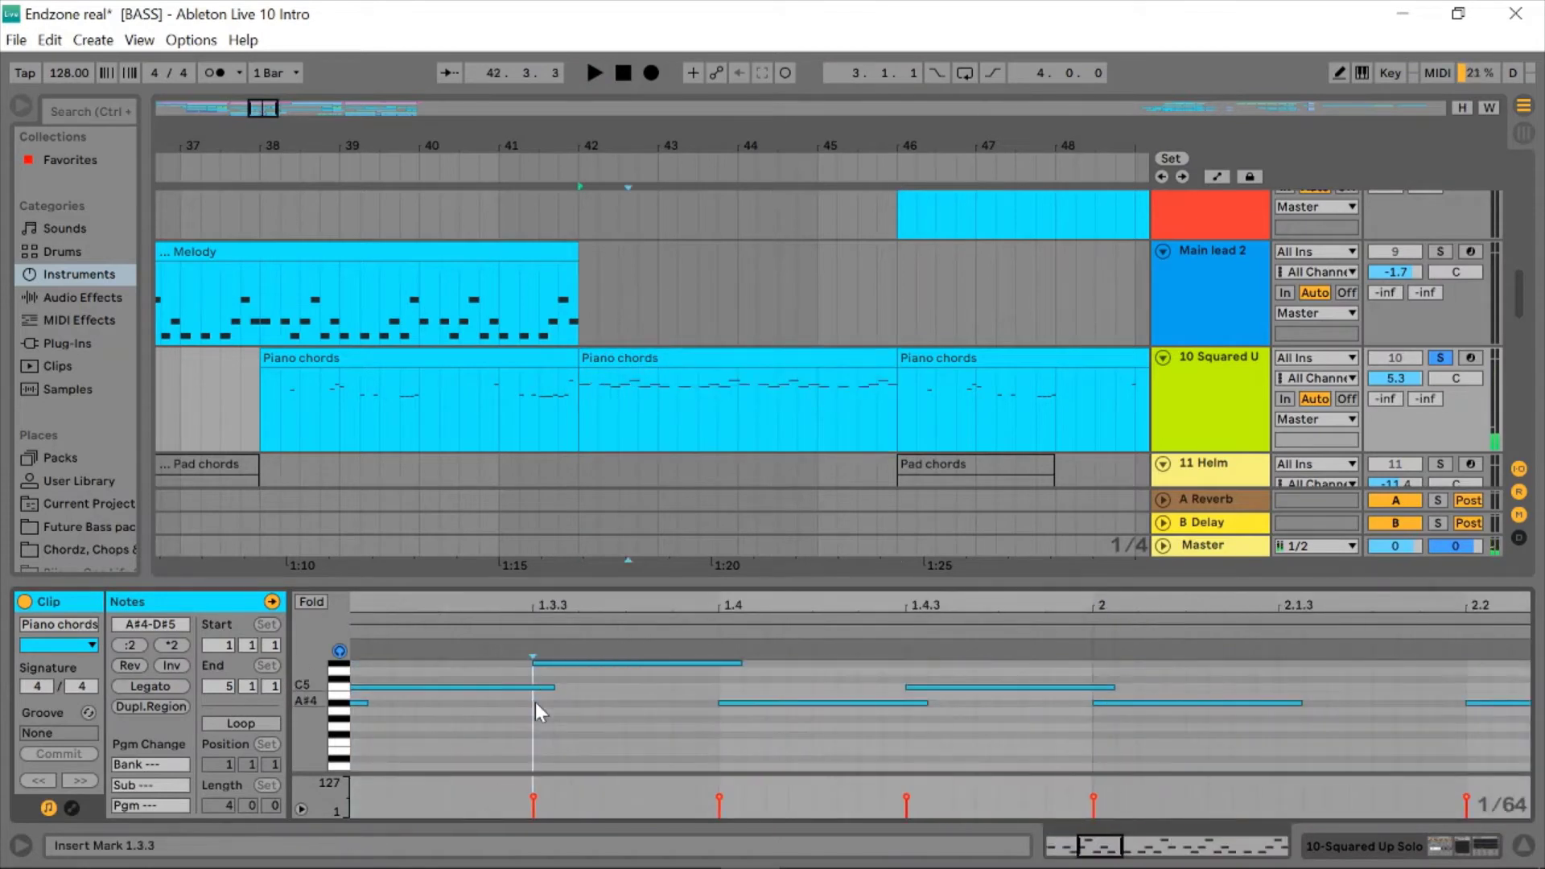
- Examine the overlapping notes around 1.3.3 in the Piano chords clip, play 10-Squared Up from 42.3.3 and close the note editor
{"action": "left_click", "coordinate": [544, 686]}
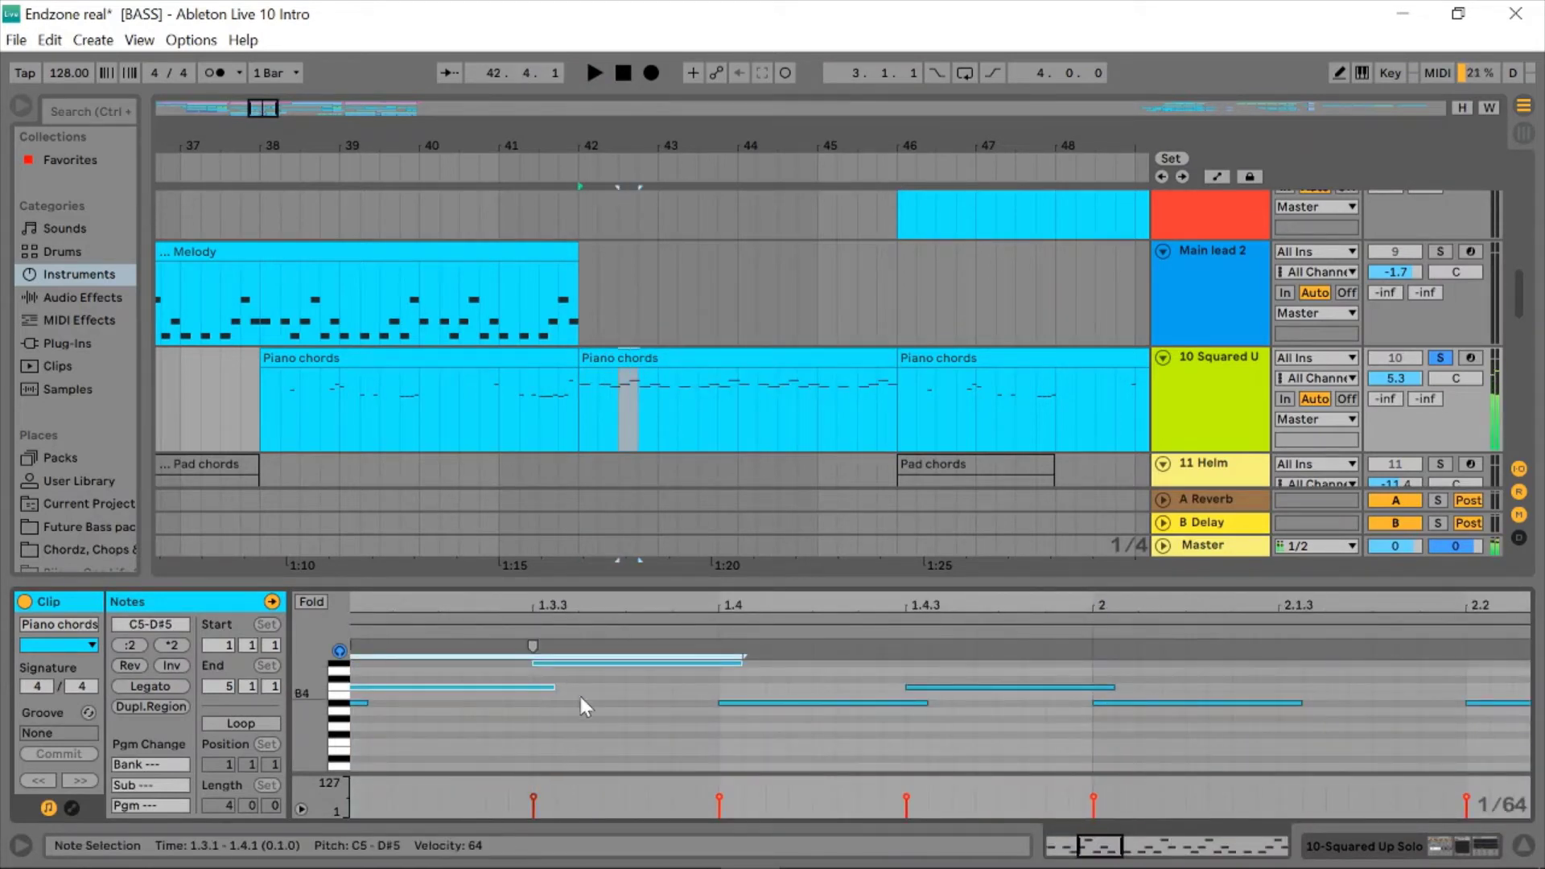
{"action": "left_click", "coordinate": [579, 693]}
{"action": "key", "text": "space"}
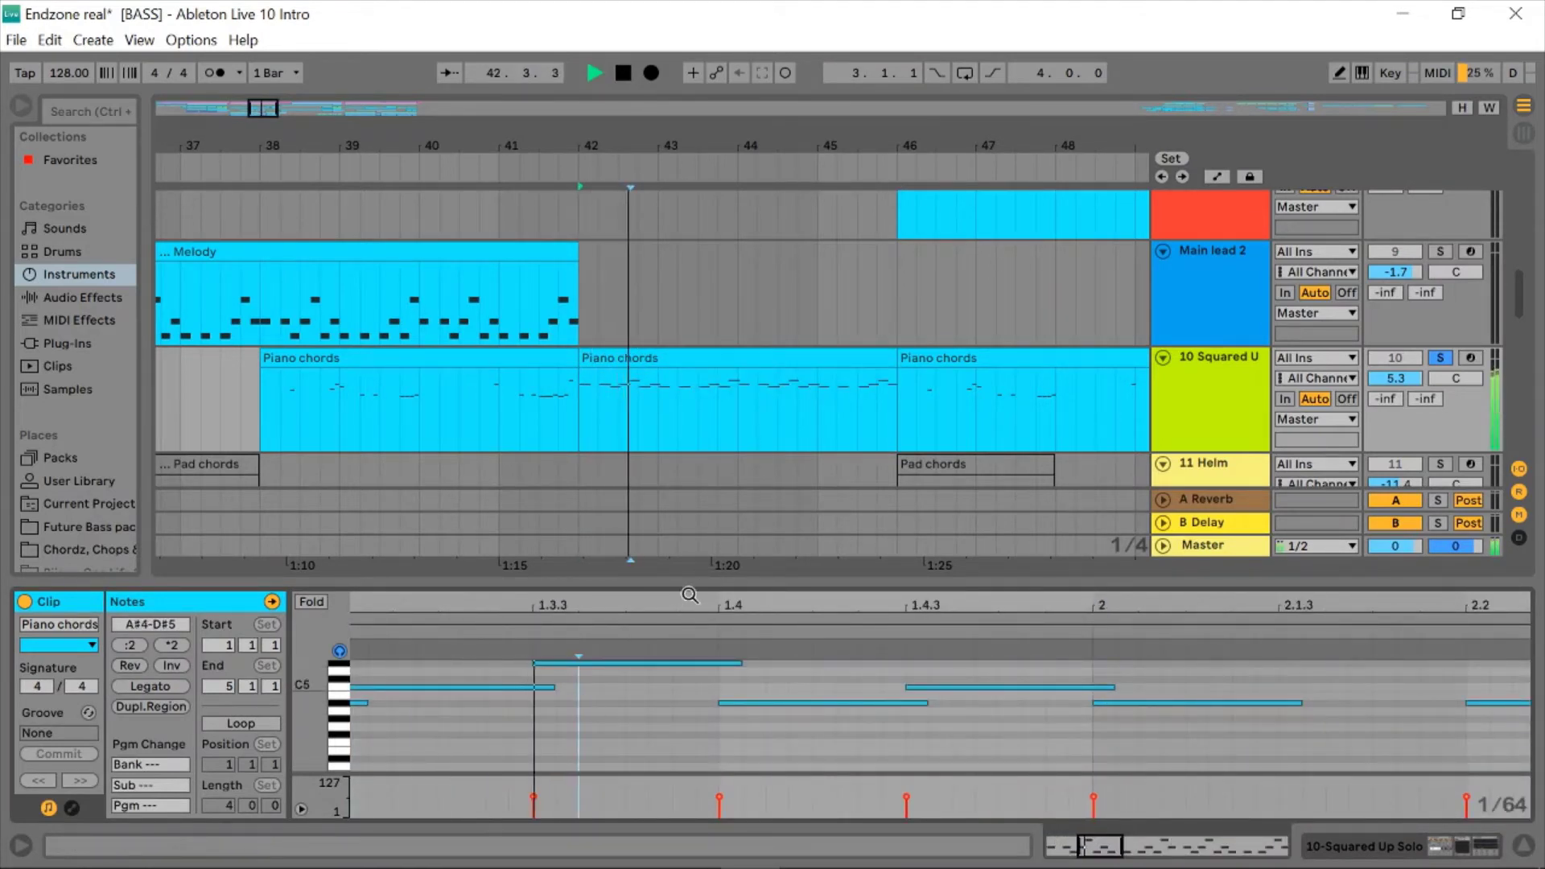
{"action": "key", "text": "ctrl+alt+l"}
{"action": "key", "text": "h"}
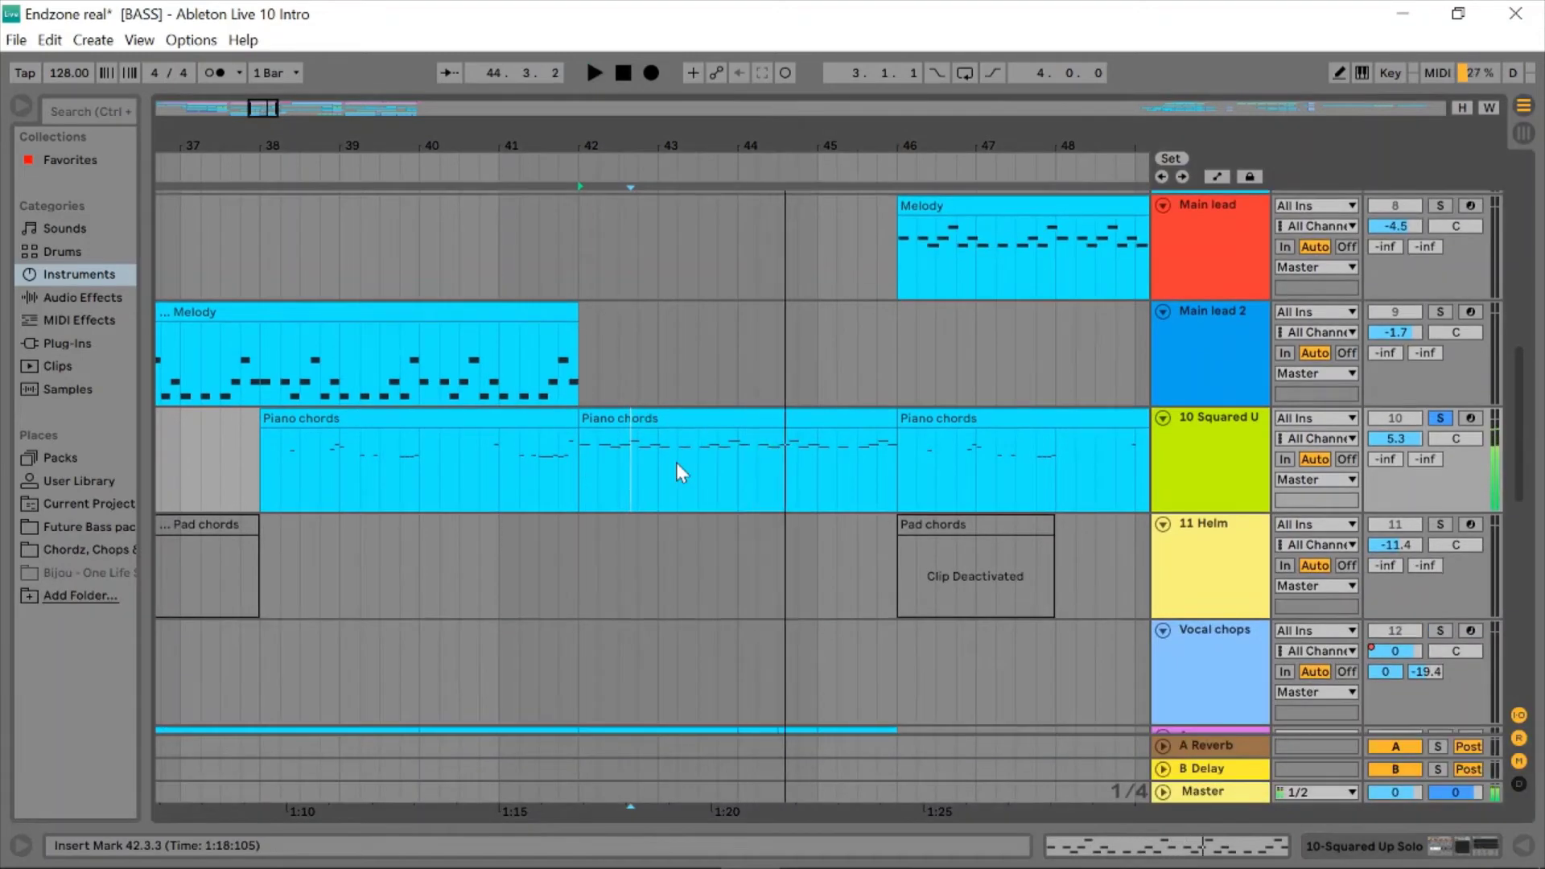
- Turn off the 10-Squared Up solo and play the full mix from 42.3.3 while reviewing all the tracks
{"action": "scroll", "coordinate": [676, 473], "scroll_direction": "up", "scroll_amount": 5}
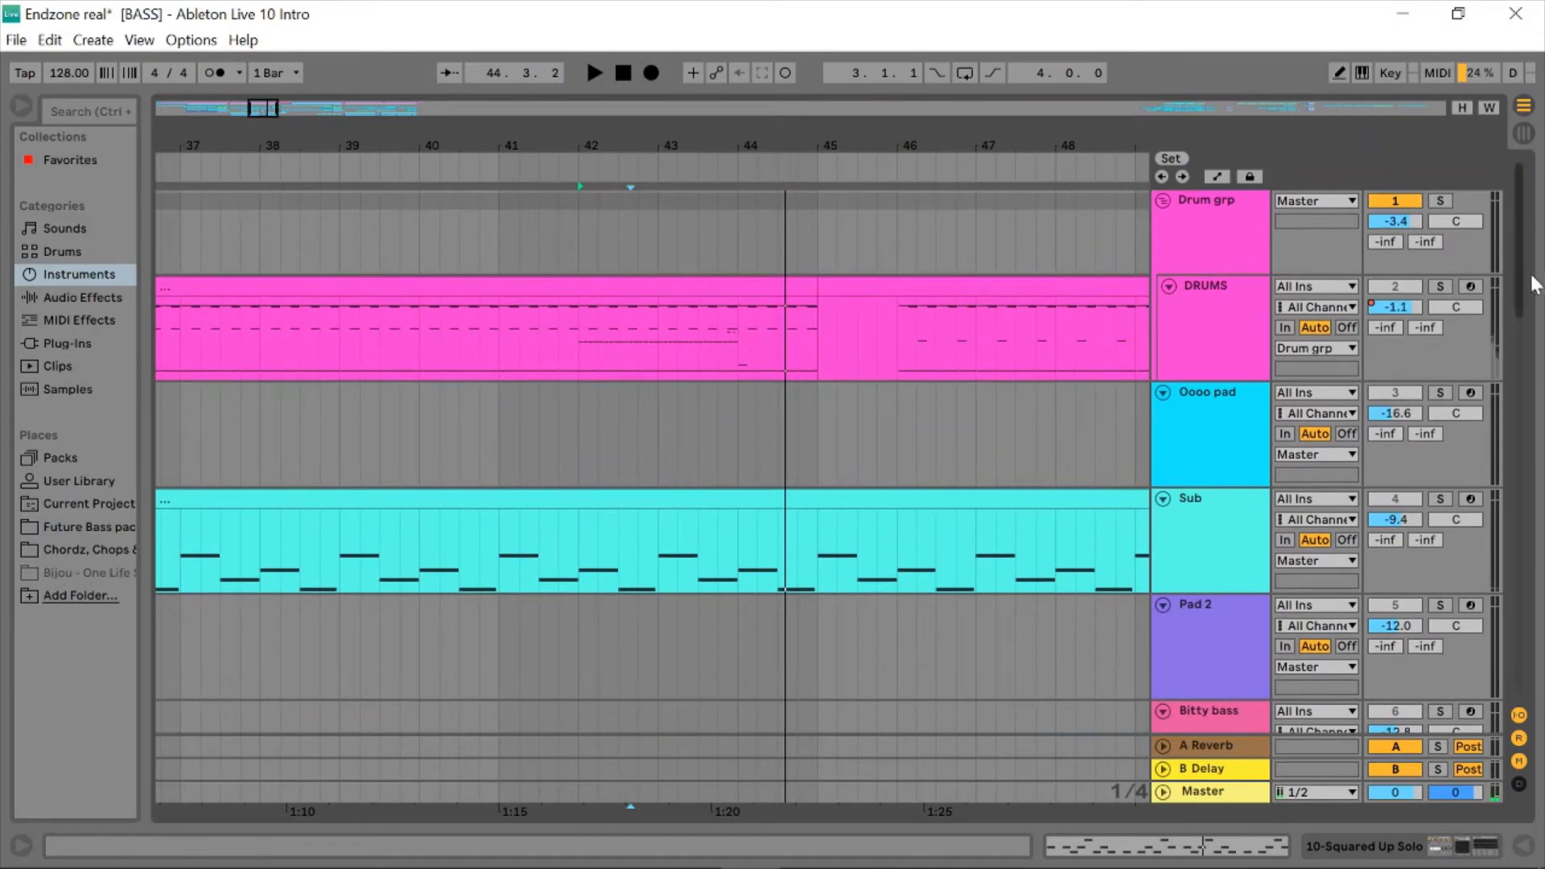
{"action": "key", "text": "space"}
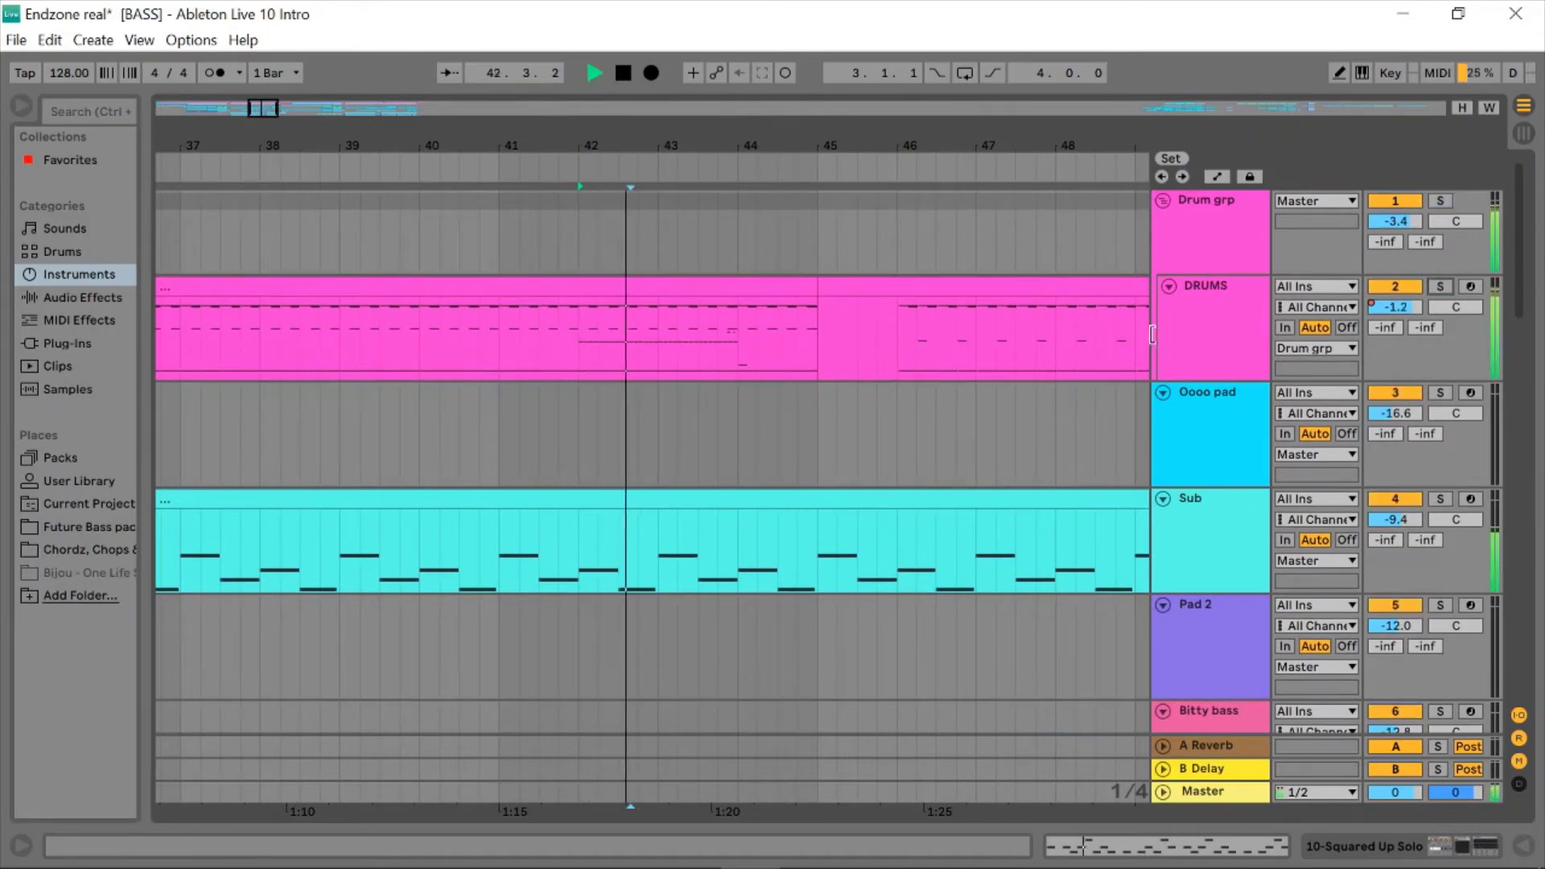
{"action": "scroll", "coordinate": [809, 372], "scroll_direction": "down", "scroll_amount": 5}
{"action": "scroll", "coordinate": [809, 362], "scroll_direction": "down", "scroll_amount": 10}
{"action": "scroll", "coordinate": [810, 363], "scroll_direction": "up", "scroll_amount": 5}
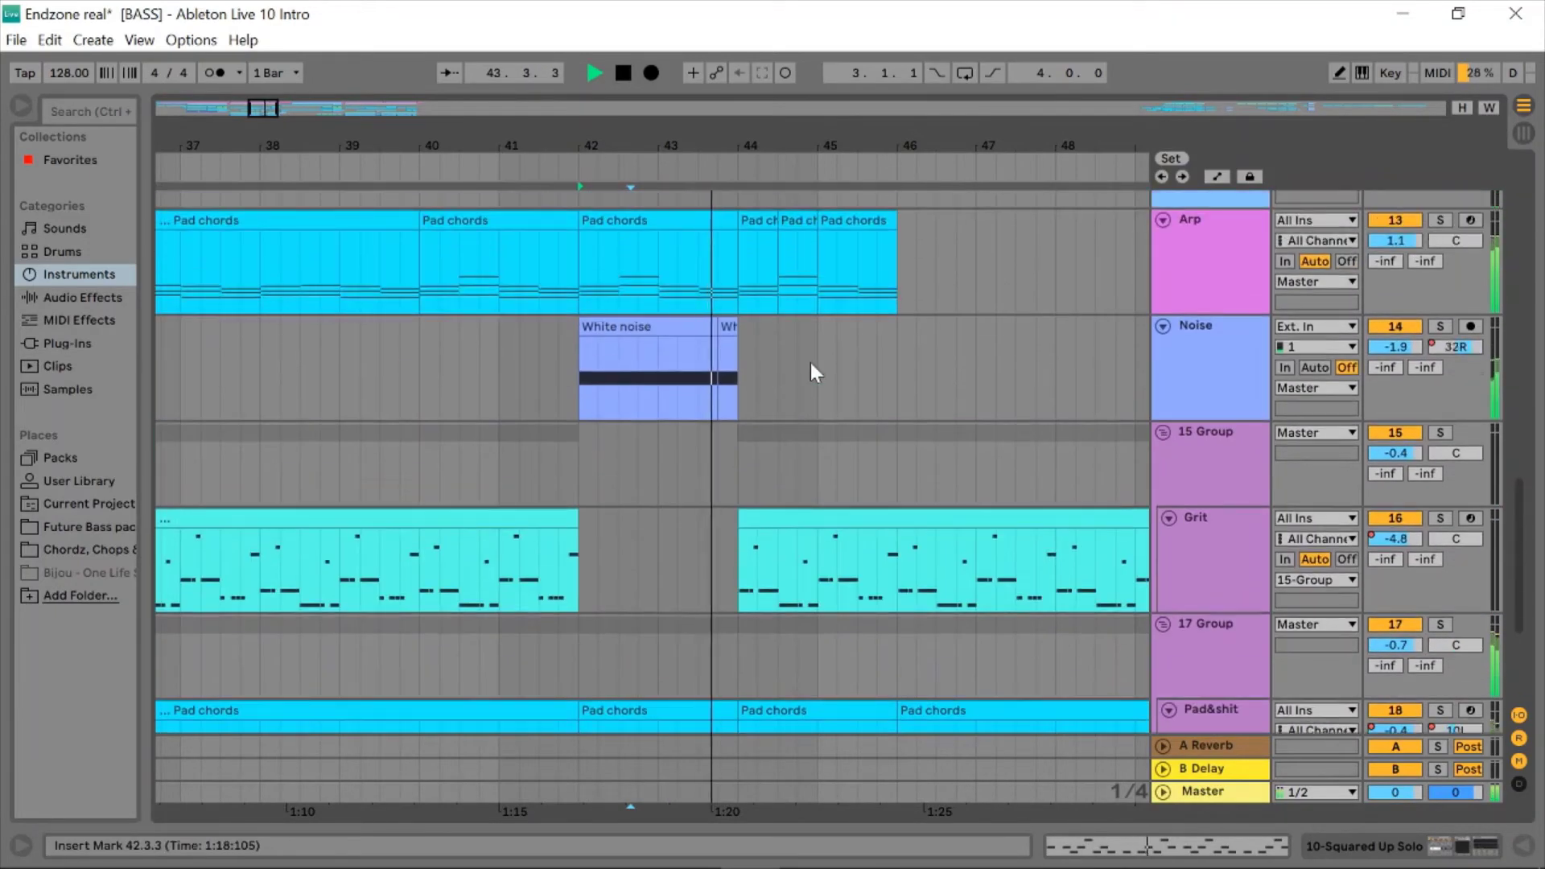
{"action": "scroll", "coordinate": [809, 363], "scroll_direction": "down", "scroll_amount": 4}
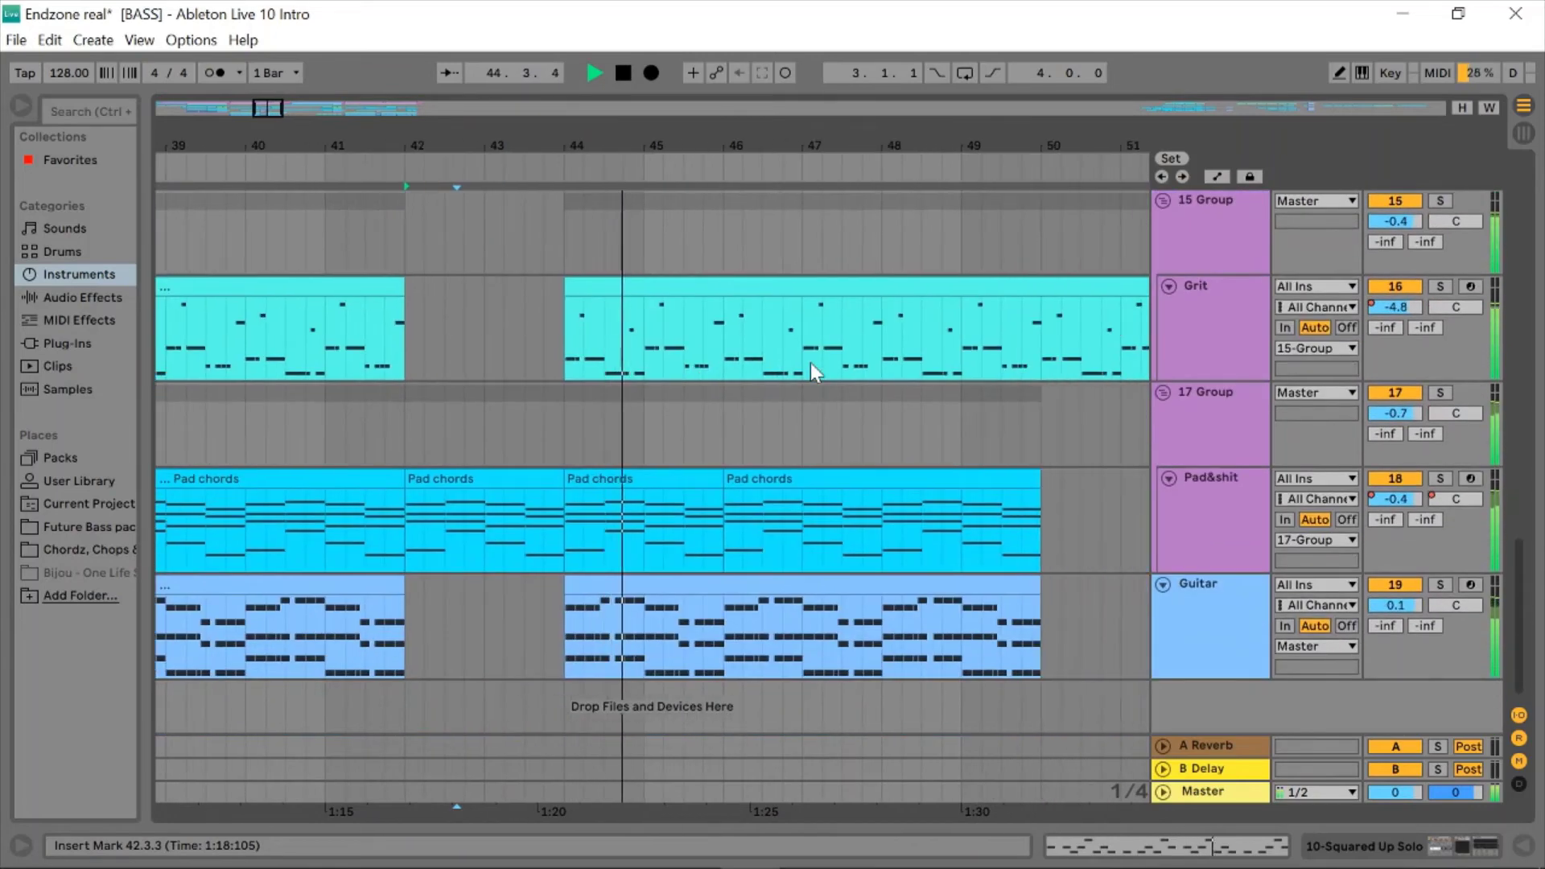
{"action": "scroll", "coordinate": [811, 366], "scroll_direction": "up", "scroll_amount": 10}
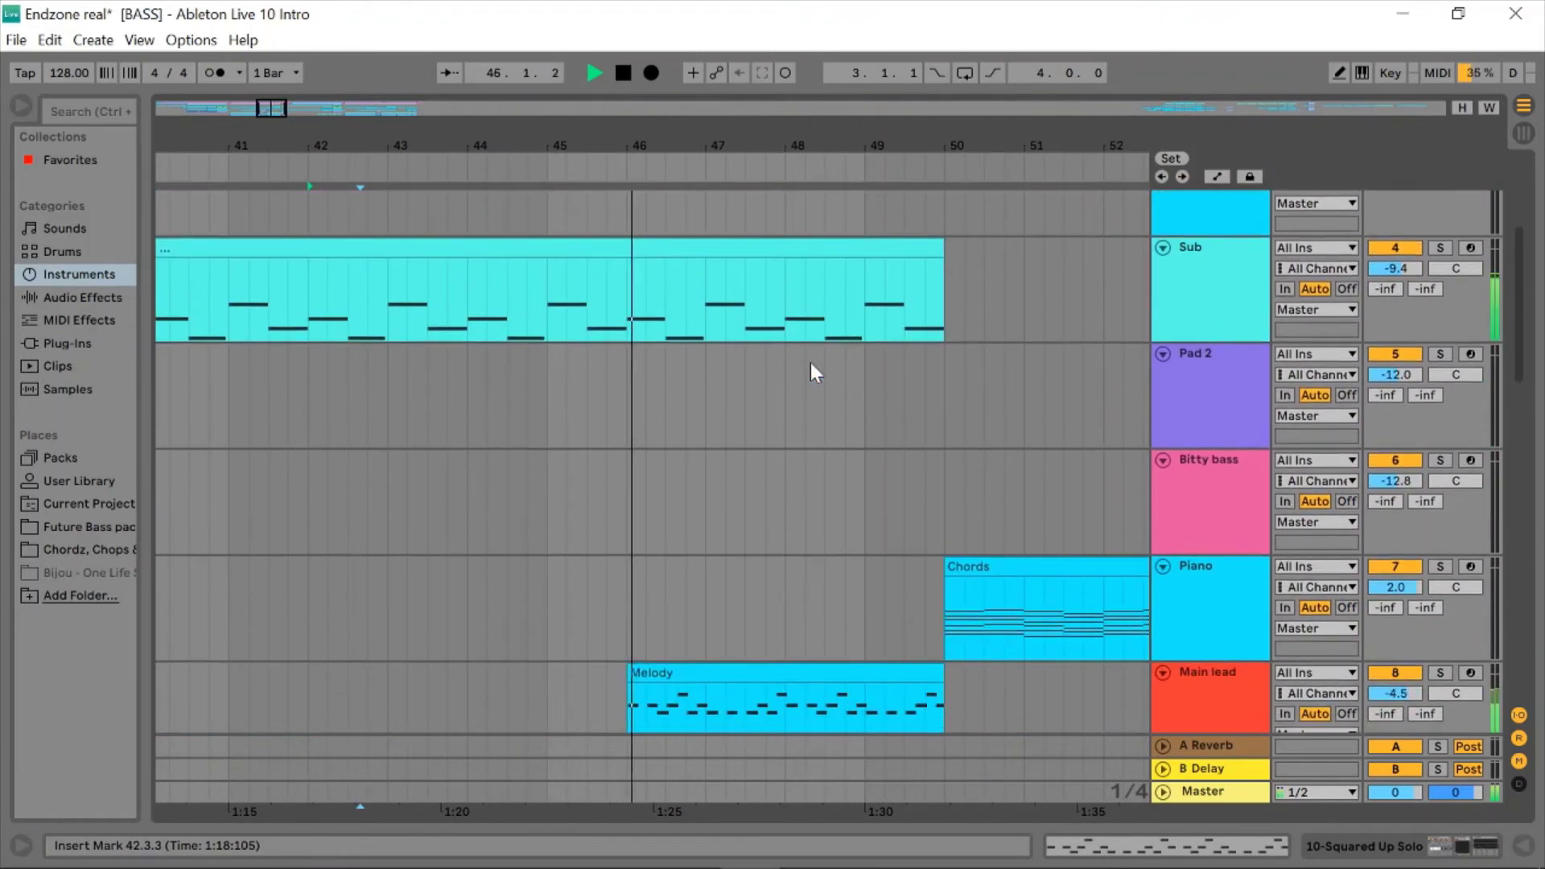
- Solo the Main lead track during playback and select its Melody clip at bar 46
{"action": "scroll", "coordinate": [809, 372], "scroll_direction": "down", "scroll_amount": 2}
{"action": "left_click", "coordinate": [1442, 524]}
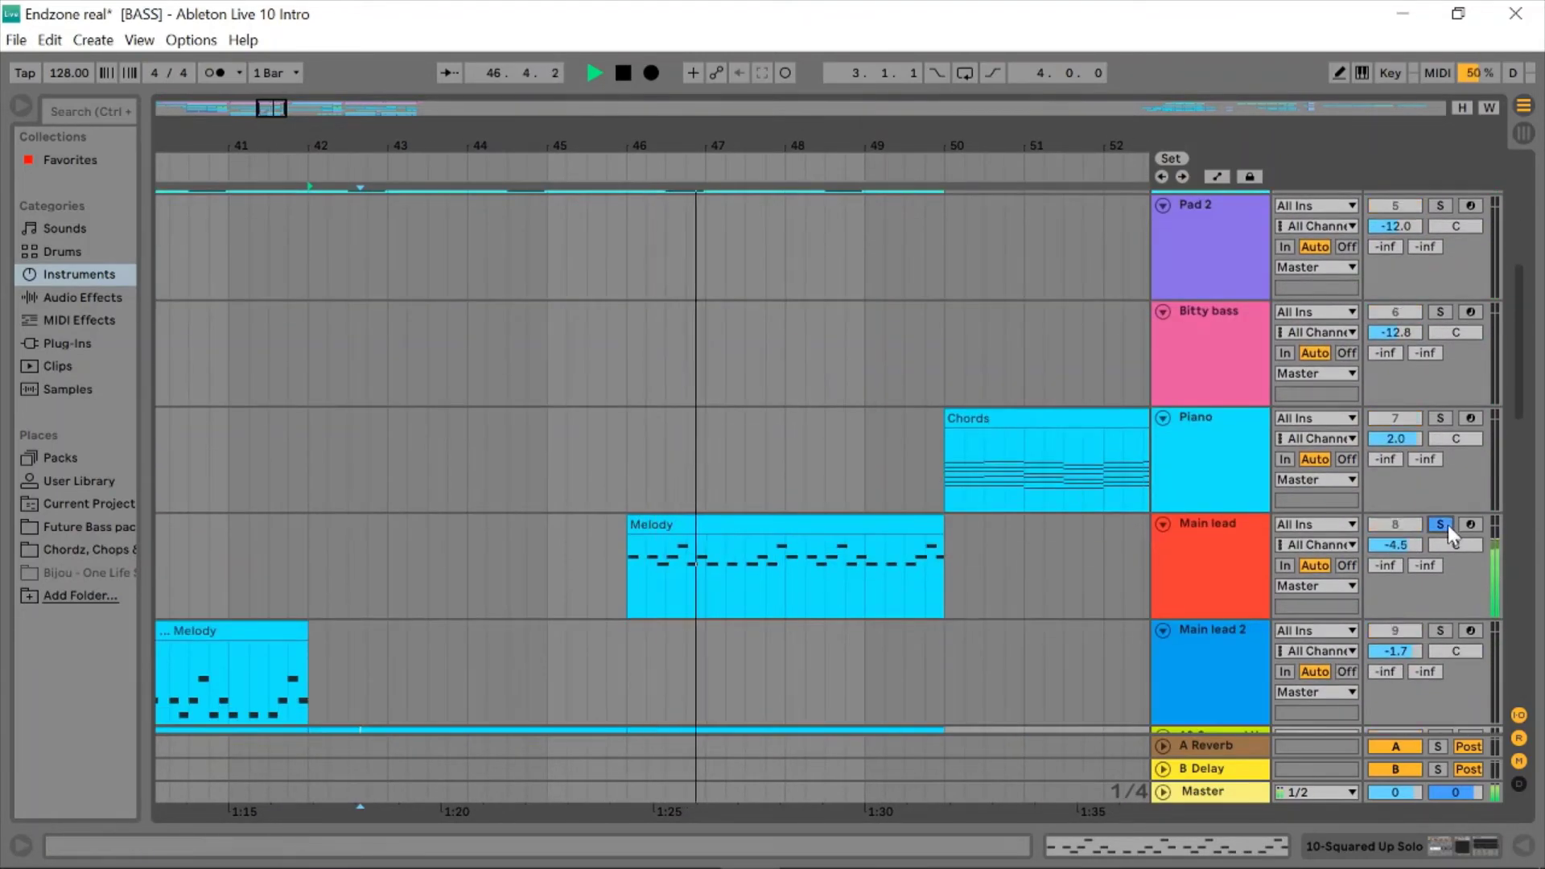
{"action": "left_click", "coordinate": [708, 554]}
{"action": "scroll", "coordinate": [696, 532], "scroll_direction": "down", "scroll_amount": 3}
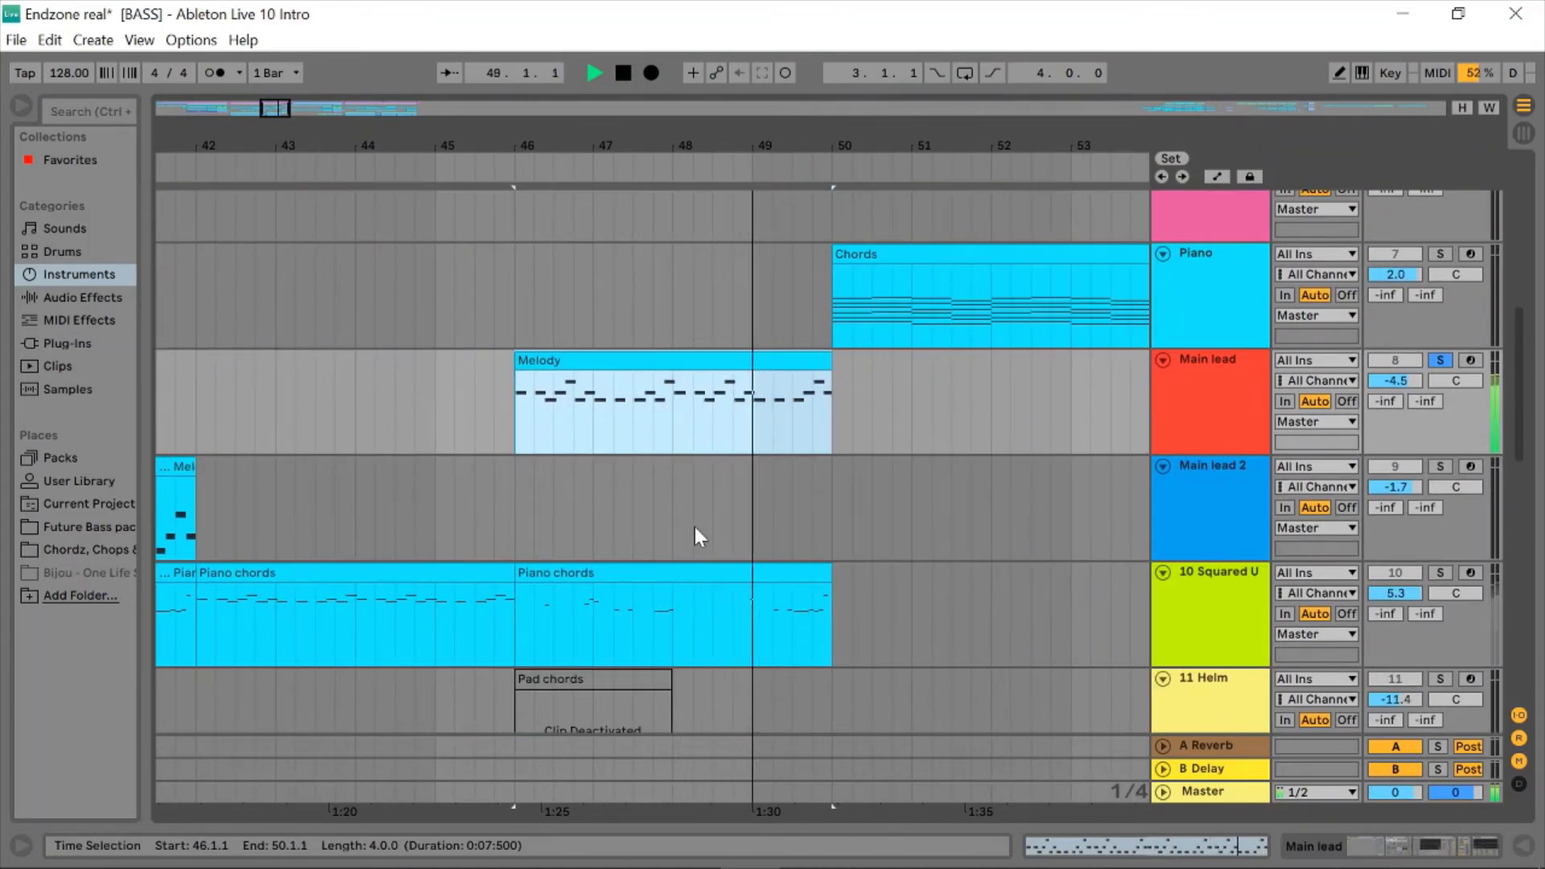
{"action": "key", "text": "space"}
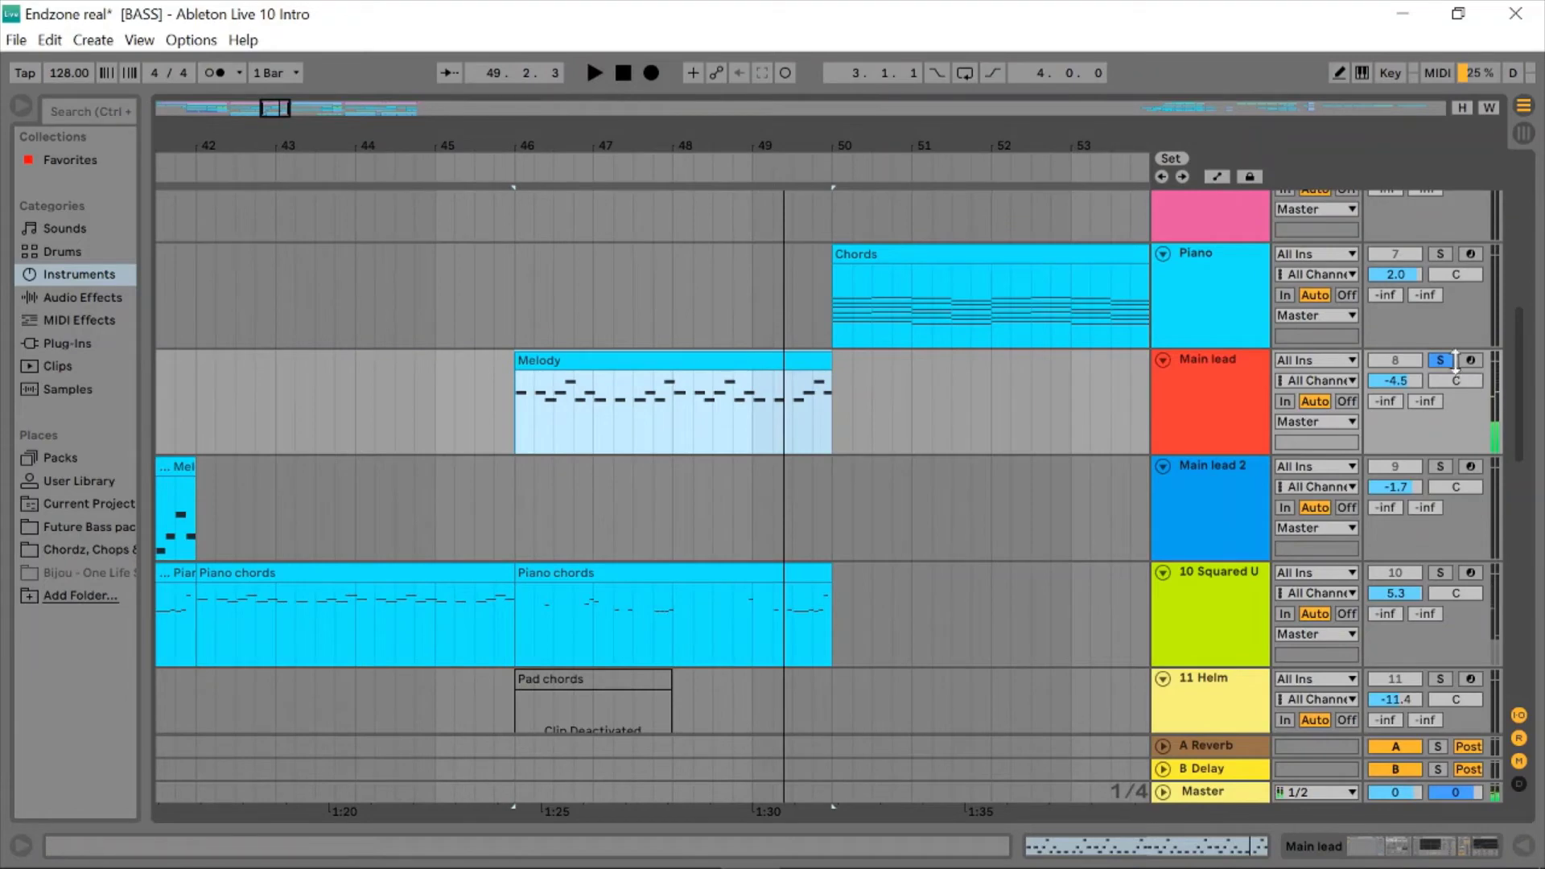
- Play the full mix from bar 46 with the Main lead solo off, selecting the Piano chords clip at bar 46
{"action": "key", "text": "space"}
{"action": "scroll", "coordinate": [729, 384], "scroll_direction": "up", "scroll_amount": 6}
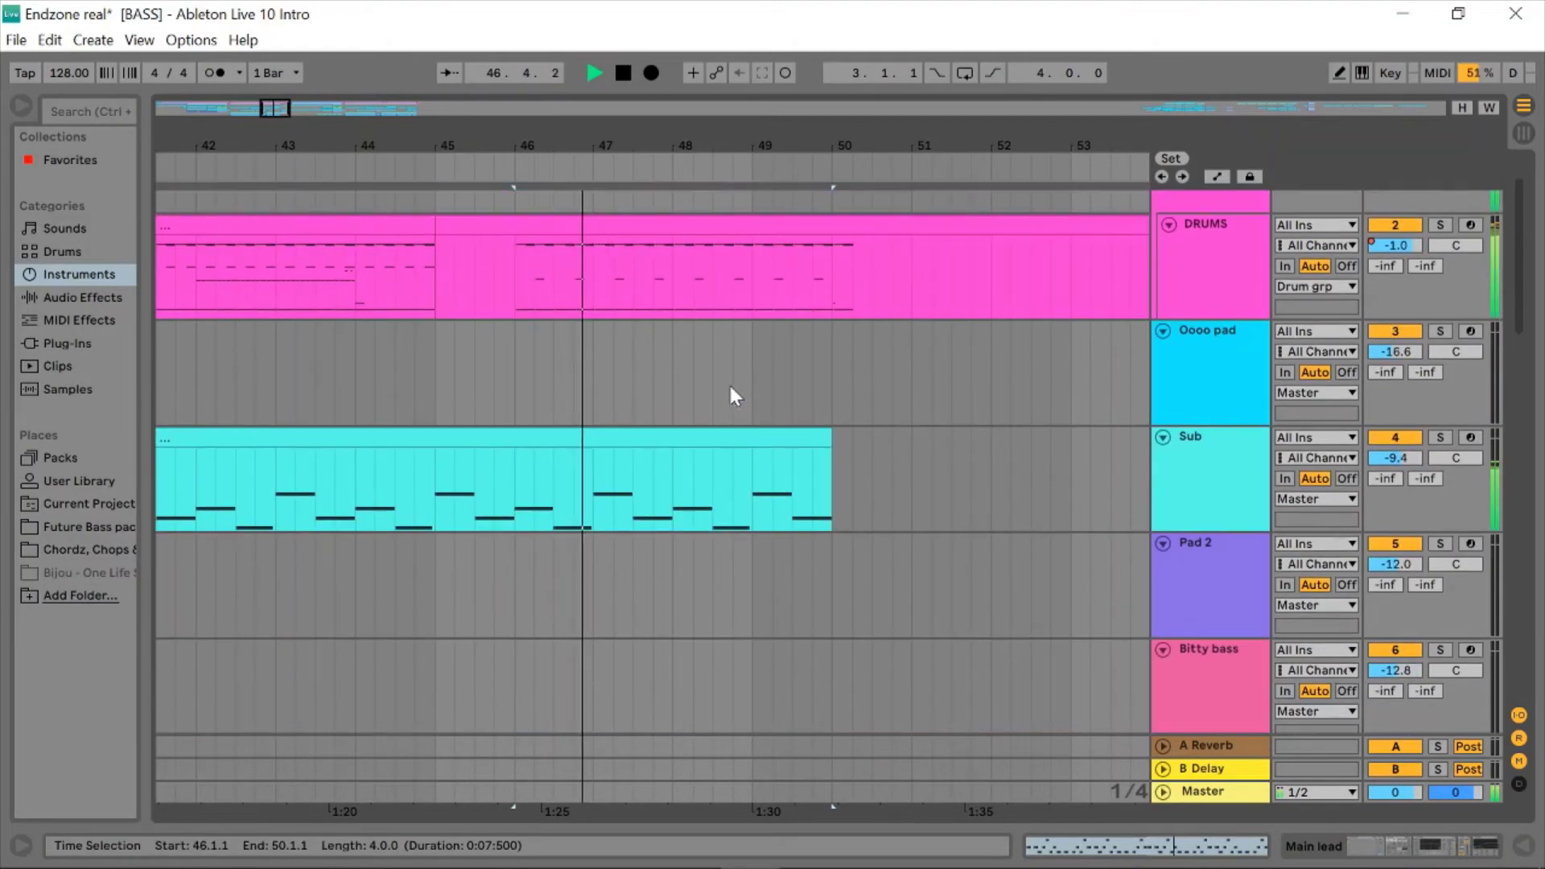
{"action": "scroll", "coordinate": [728, 383], "scroll_direction": "down", "scroll_amount": 8}
{"action": "left_click", "coordinate": [674, 390]}
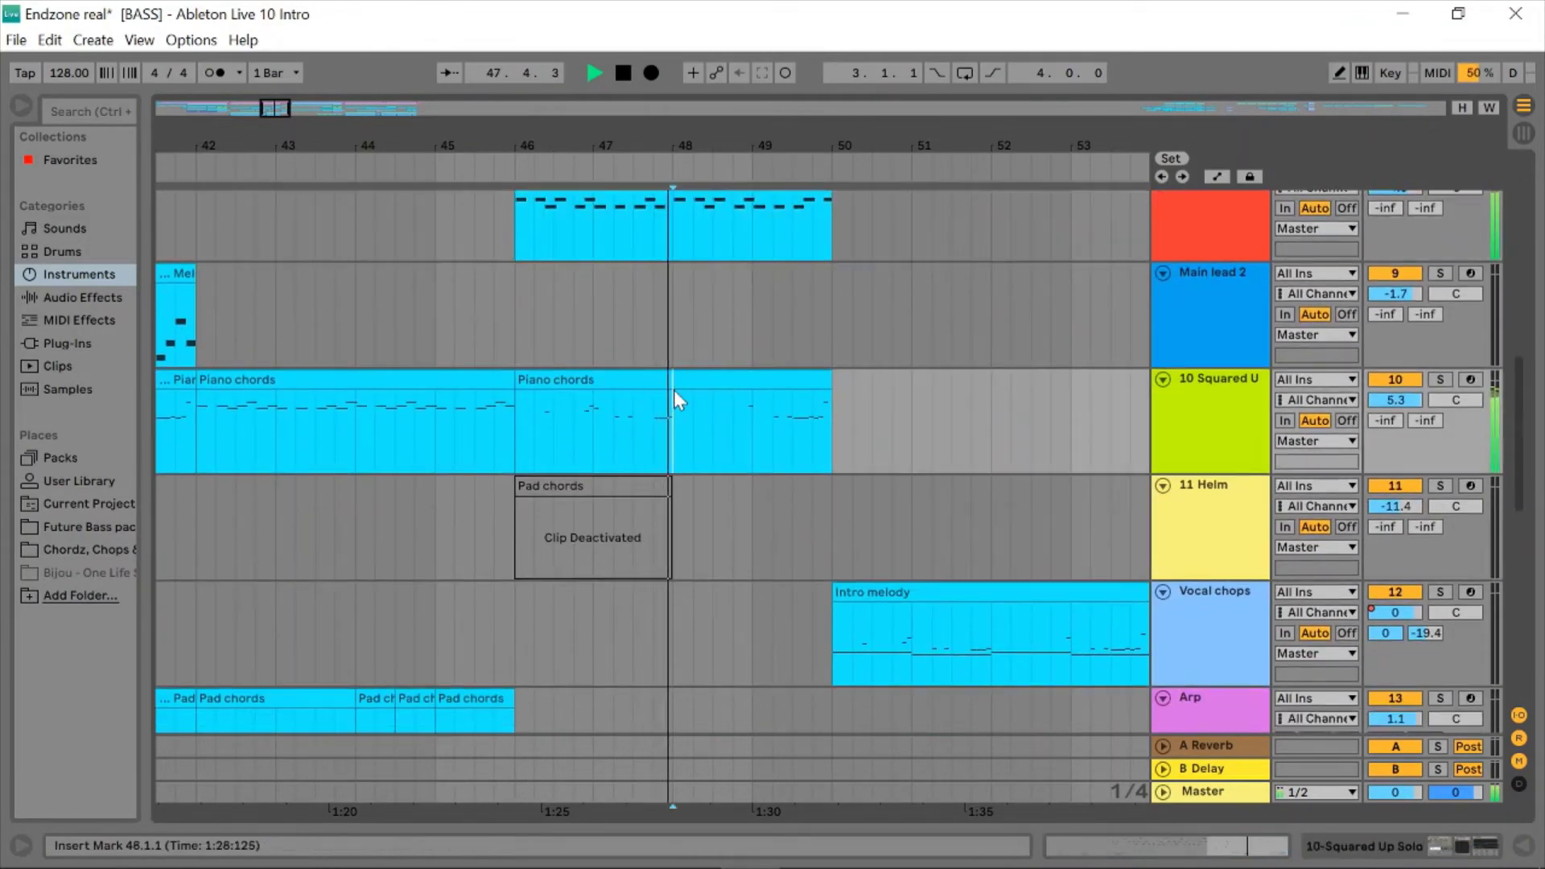
{"action": "left_click", "coordinate": [675, 378]}
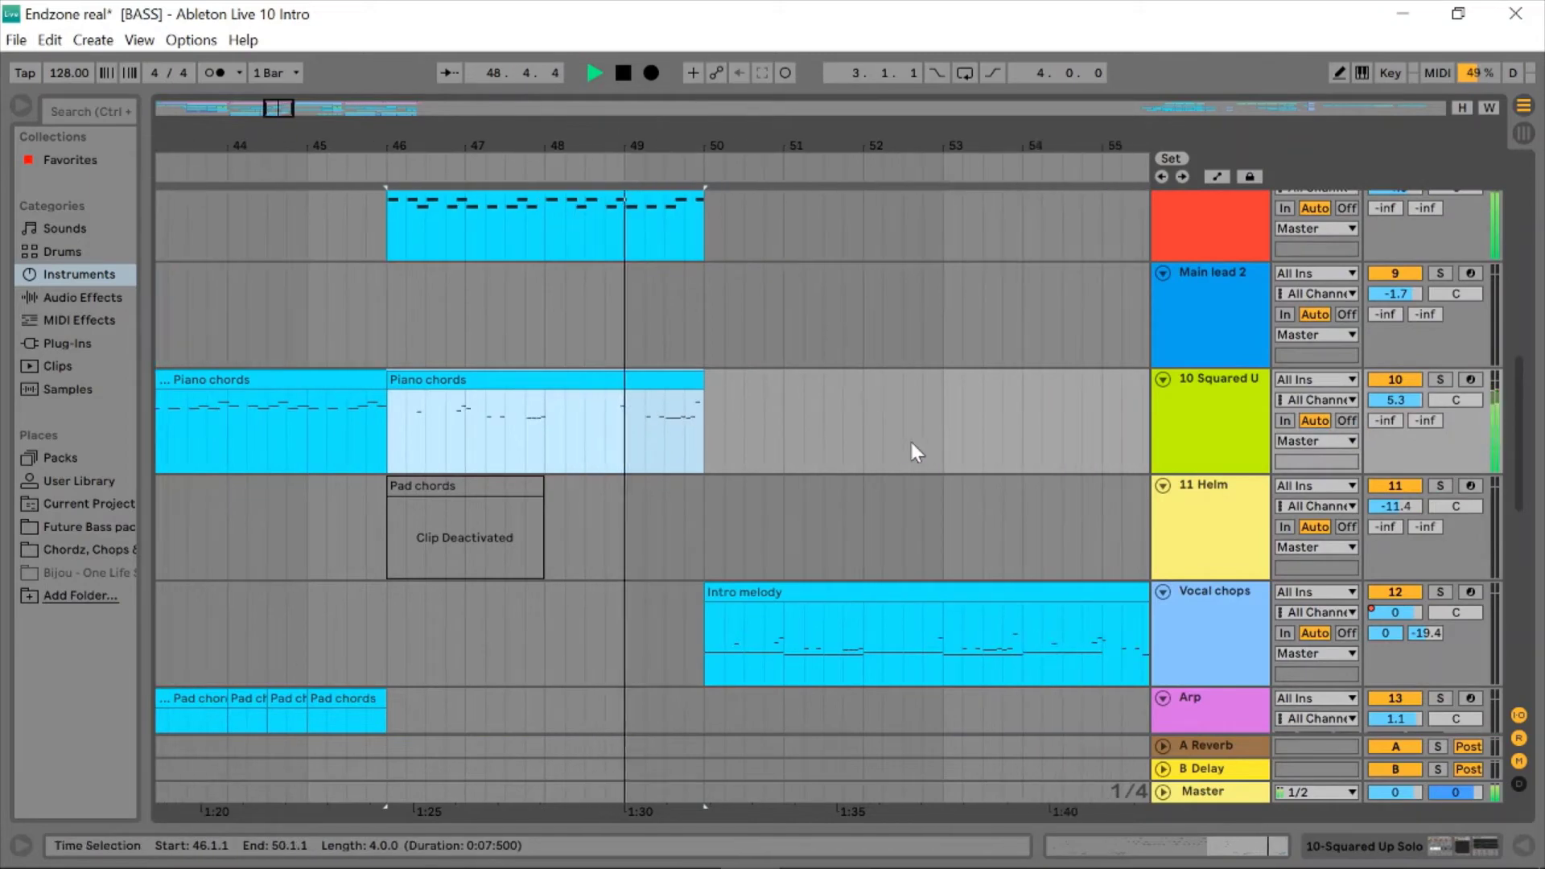
{"action": "scroll", "coordinate": [912, 444], "scroll_direction": "down", "scroll_amount": 7}
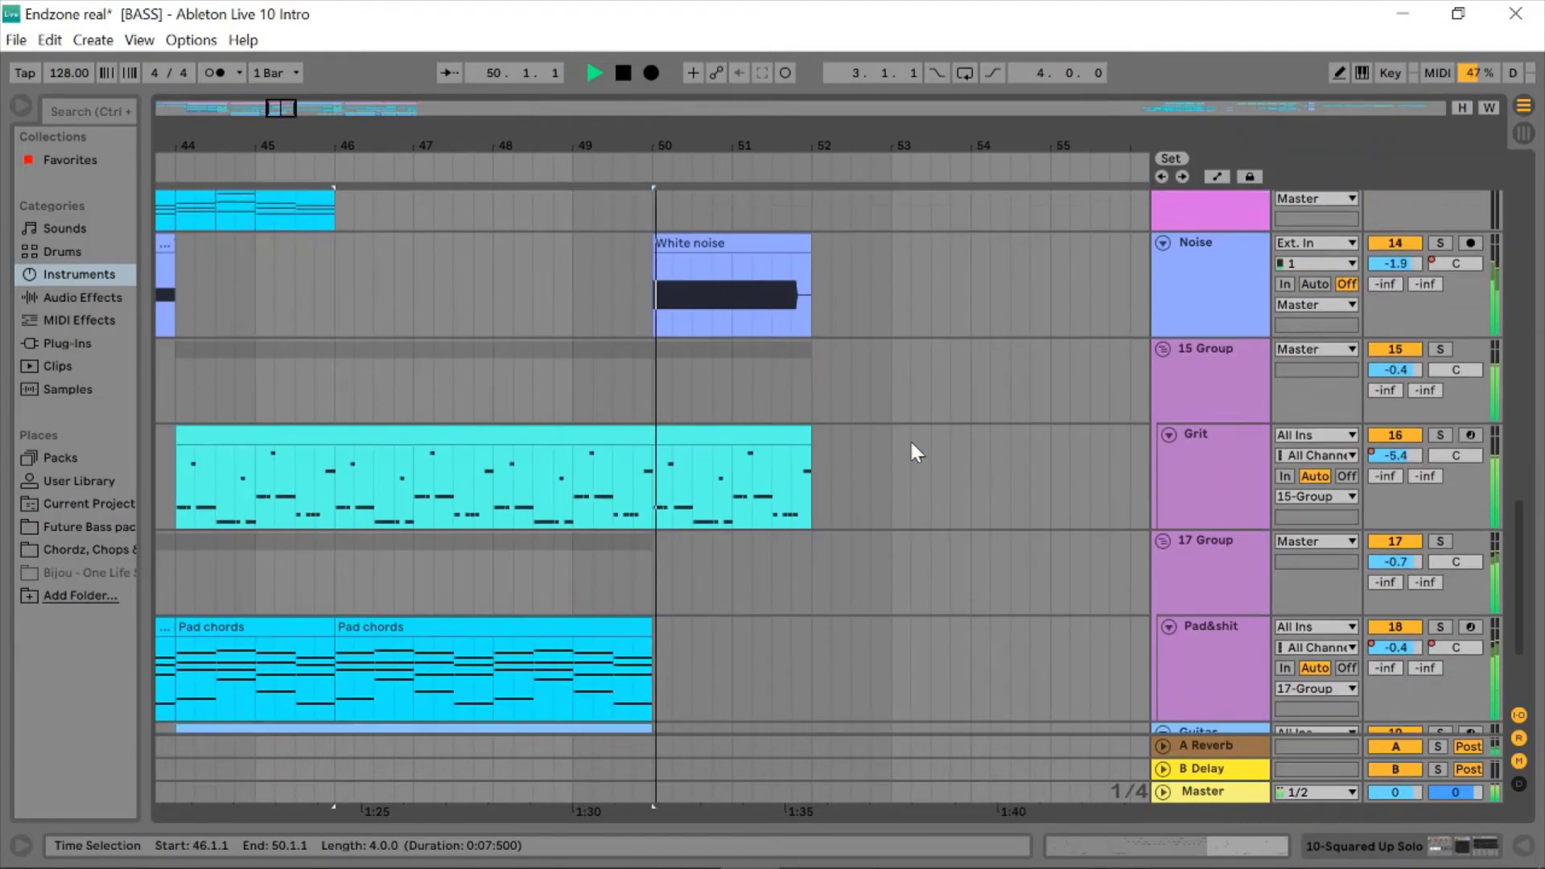
{"action": "scroll", "coordinate": [909, 437], "scroll_direction": "down", "scroll_amount": 1}
{"action": "scroll", "coordinate": [909, 438], "scroll_direction": "up", "scroll_amount": 3}
- Solo the Noise track and play its White noise clip from bar 50
{"action": "left_click", "coordinate": [637, 404]}
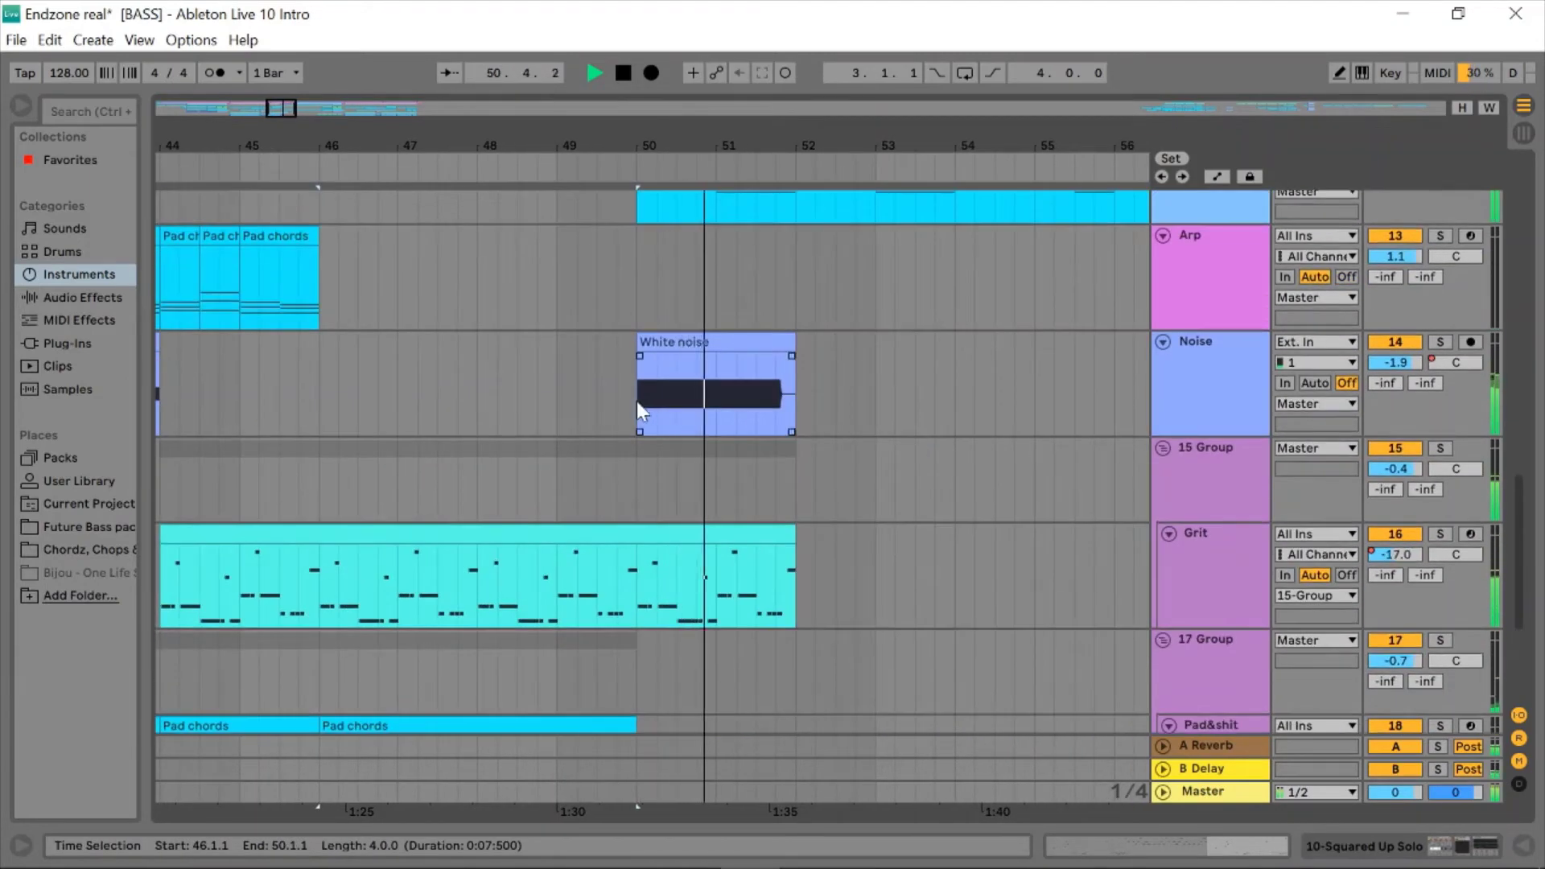
{"action": "left_click", "coordinate": [636, 402]}
{"action": "key", "text": "space"}
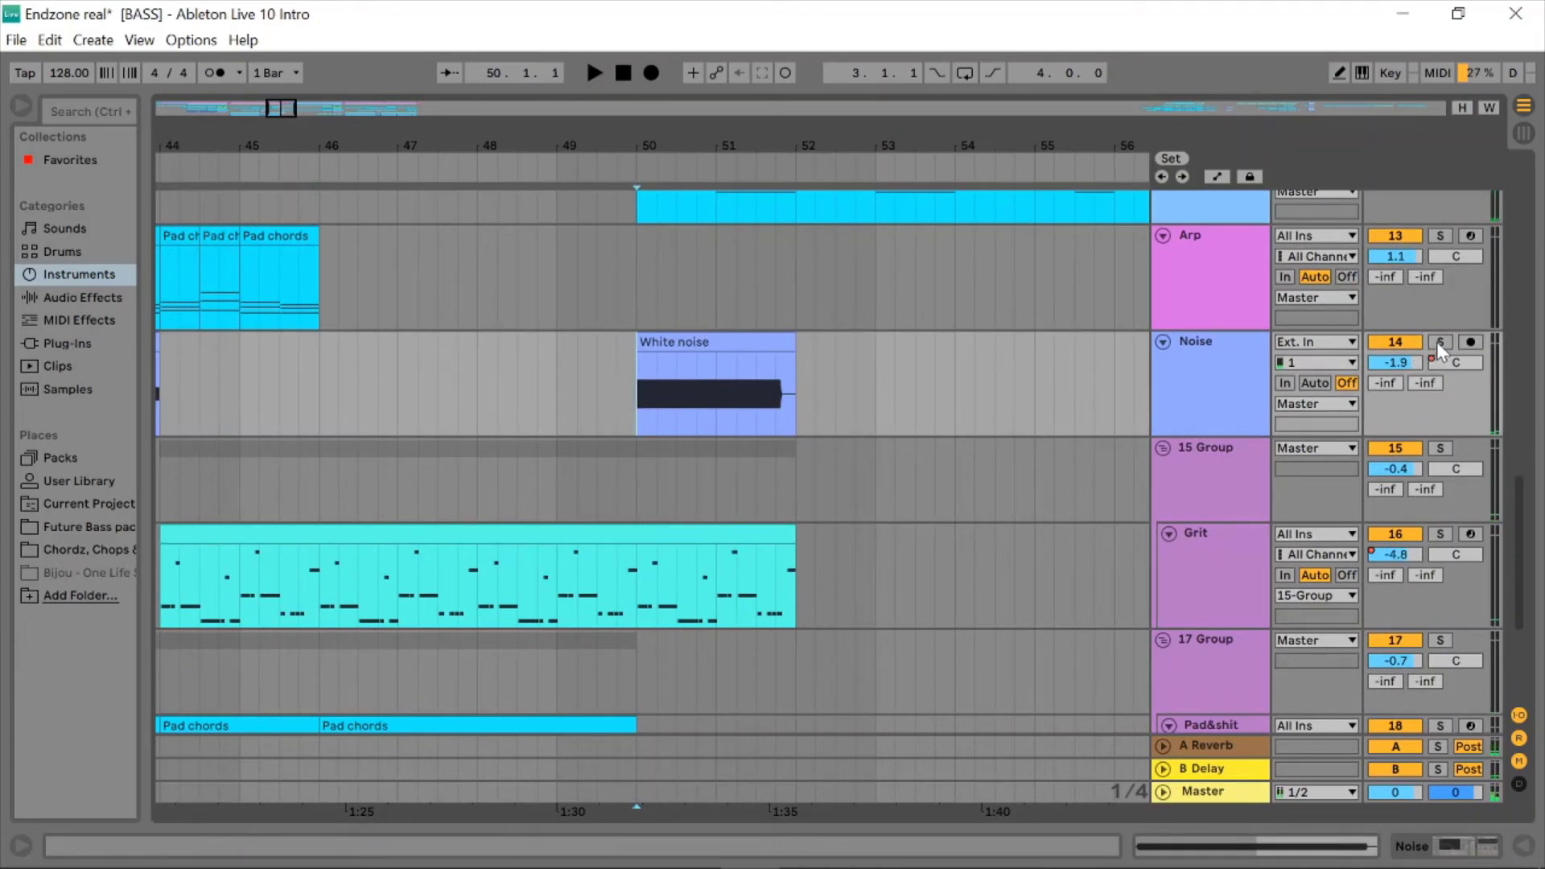
{"action": "left_click", "coordinate": [1439, 341]}
{"action": "key", "text": "space"}
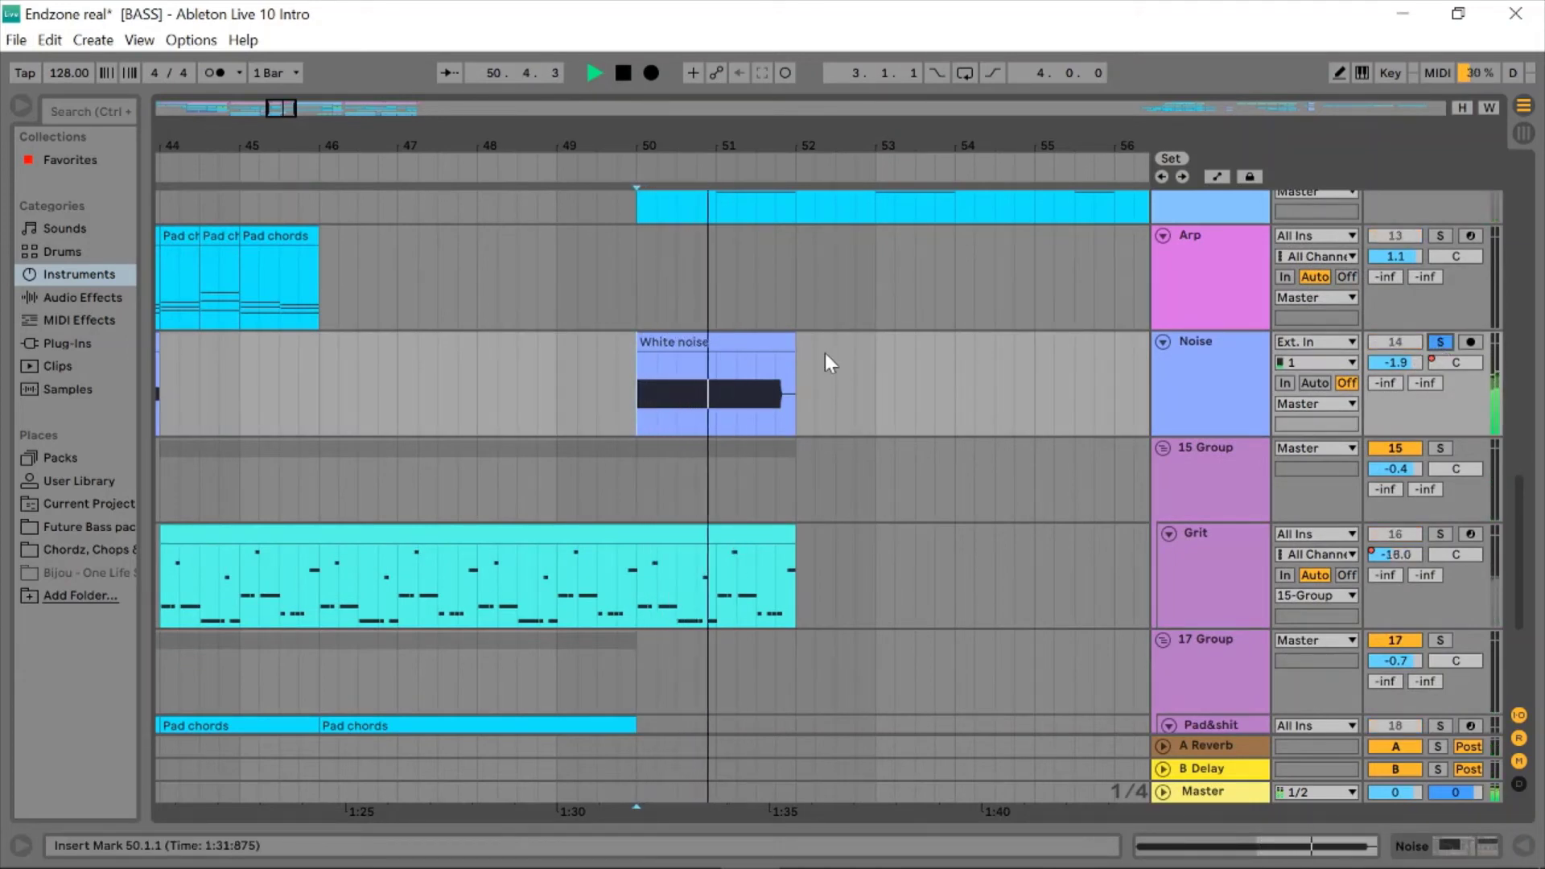
{"action": "key", "text": "space"}
{"action": "key", "text": "space"}
{"action": "key", "text": "space"}
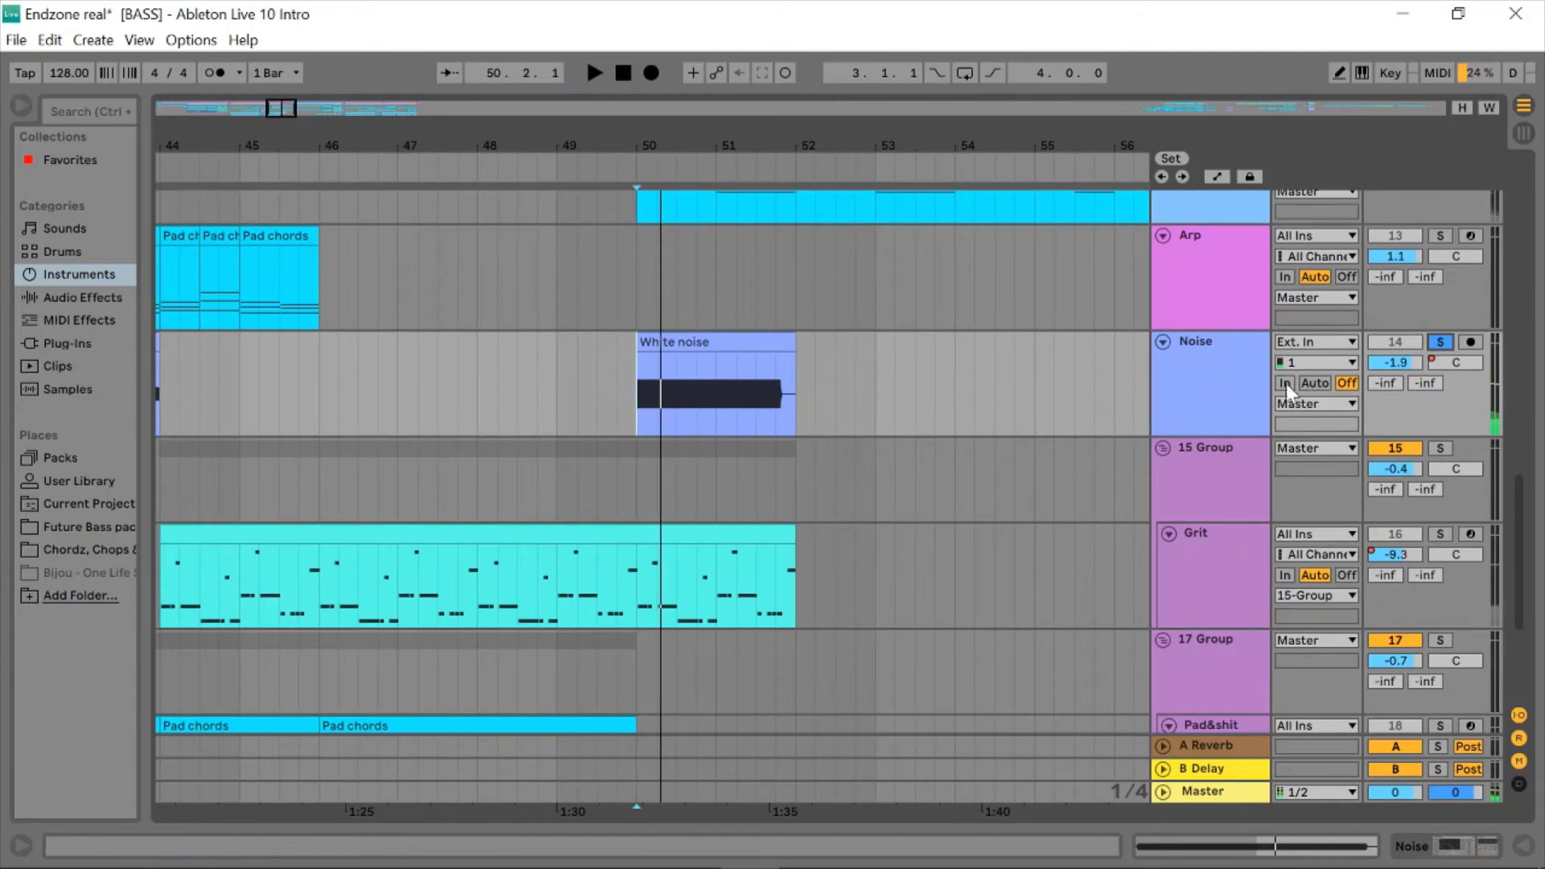
- Open the Noise track's effects, play from bar 50 and inspect the Auto Pan frequency automation over the White noise clip
{"action": "left_click", "coordinate": [1197, 386]}
{"action": "left_click", "coordinate": [1409, 848]}
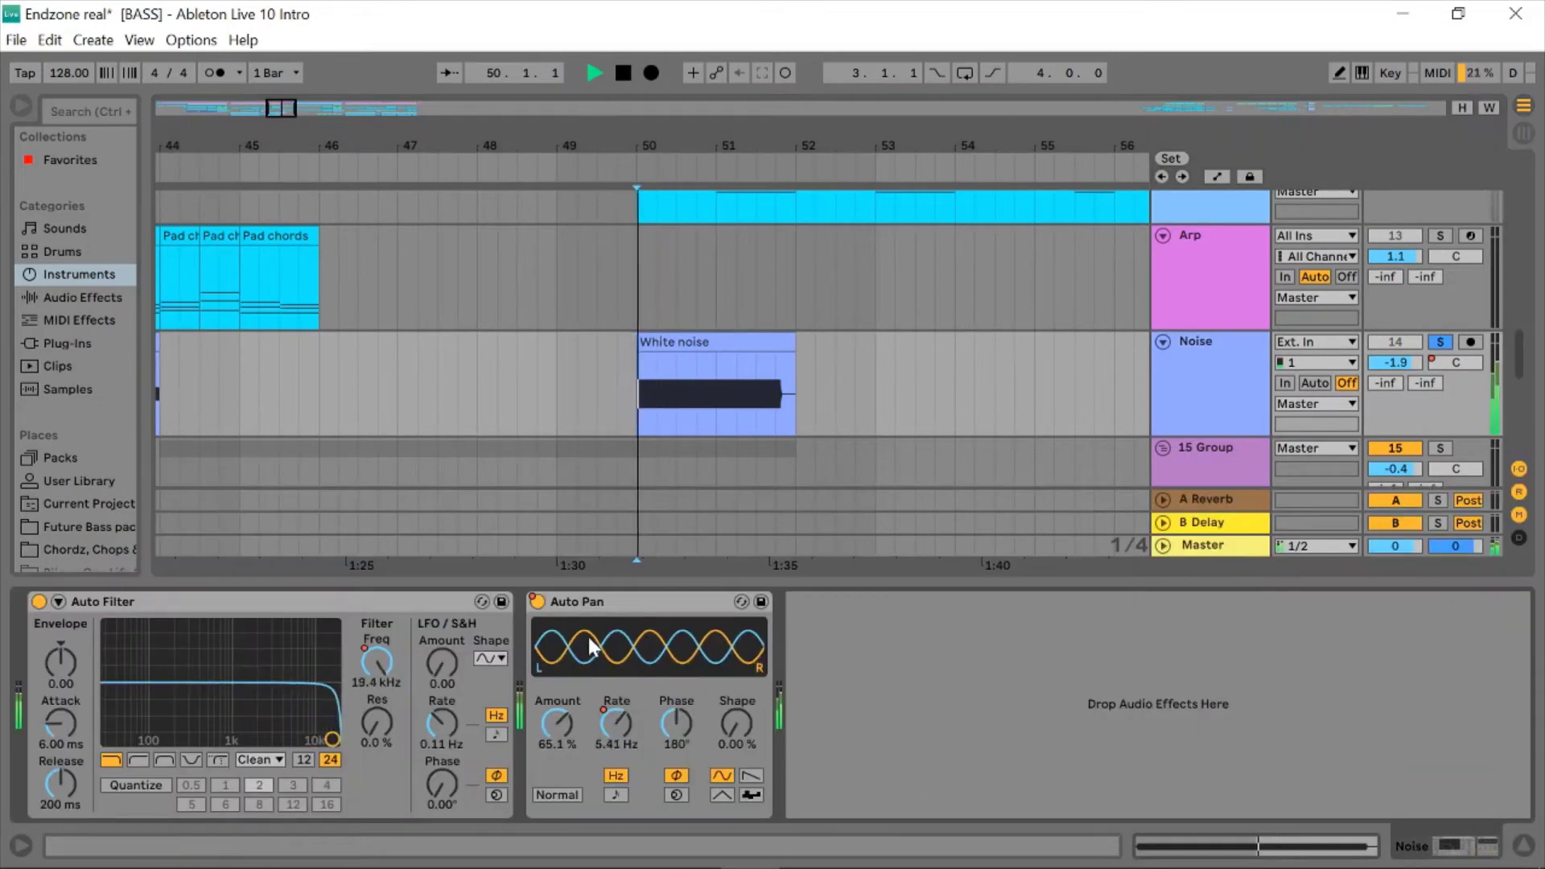
{"action": "key", "text": "space"}
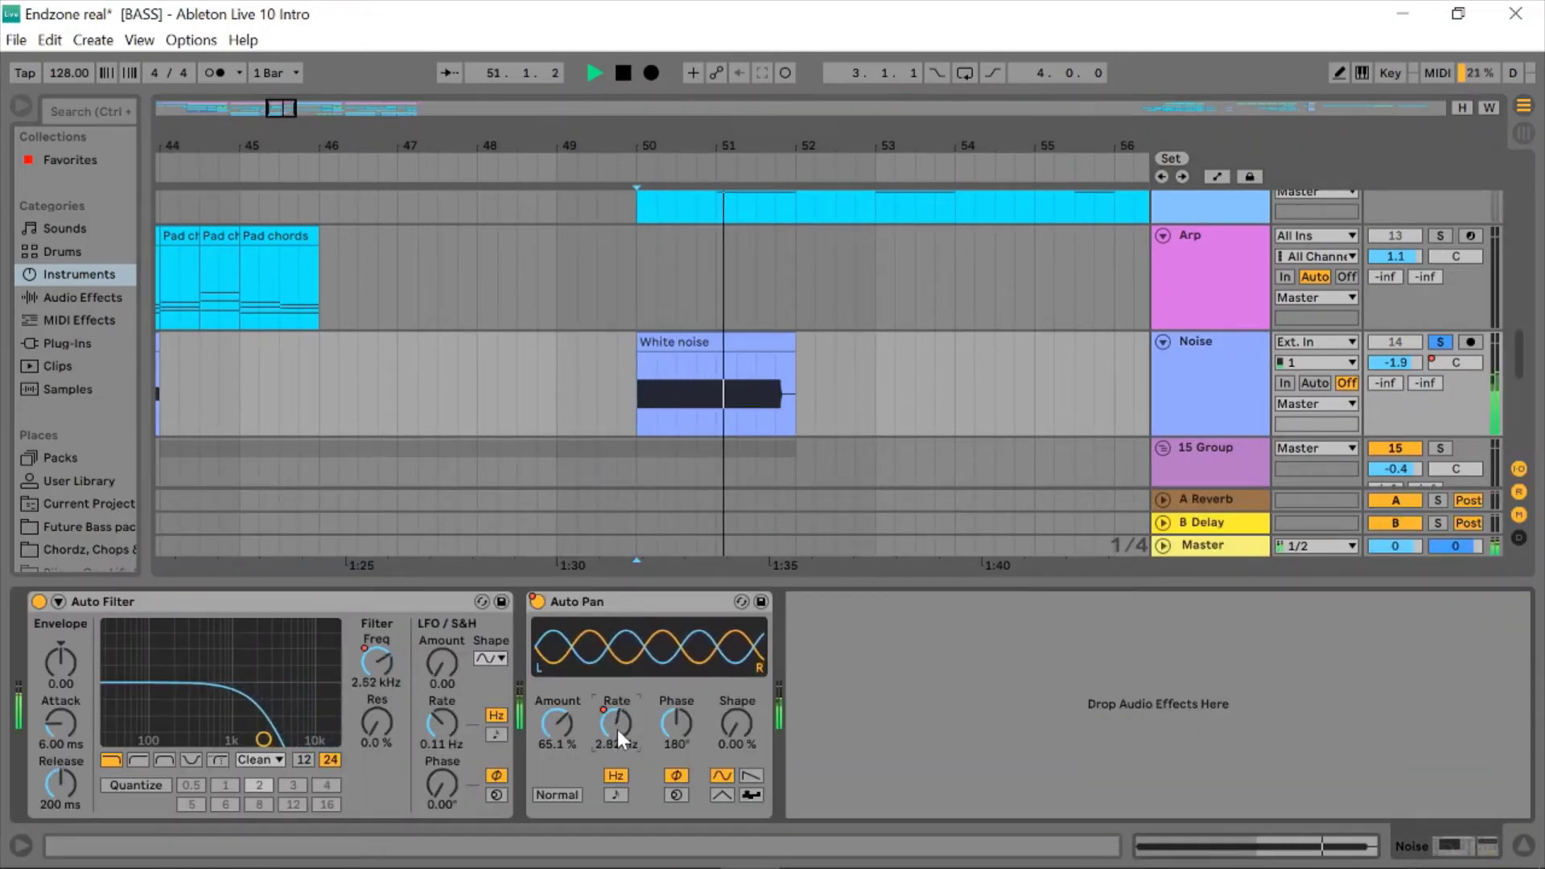
{"action": "key", "text": "a"}
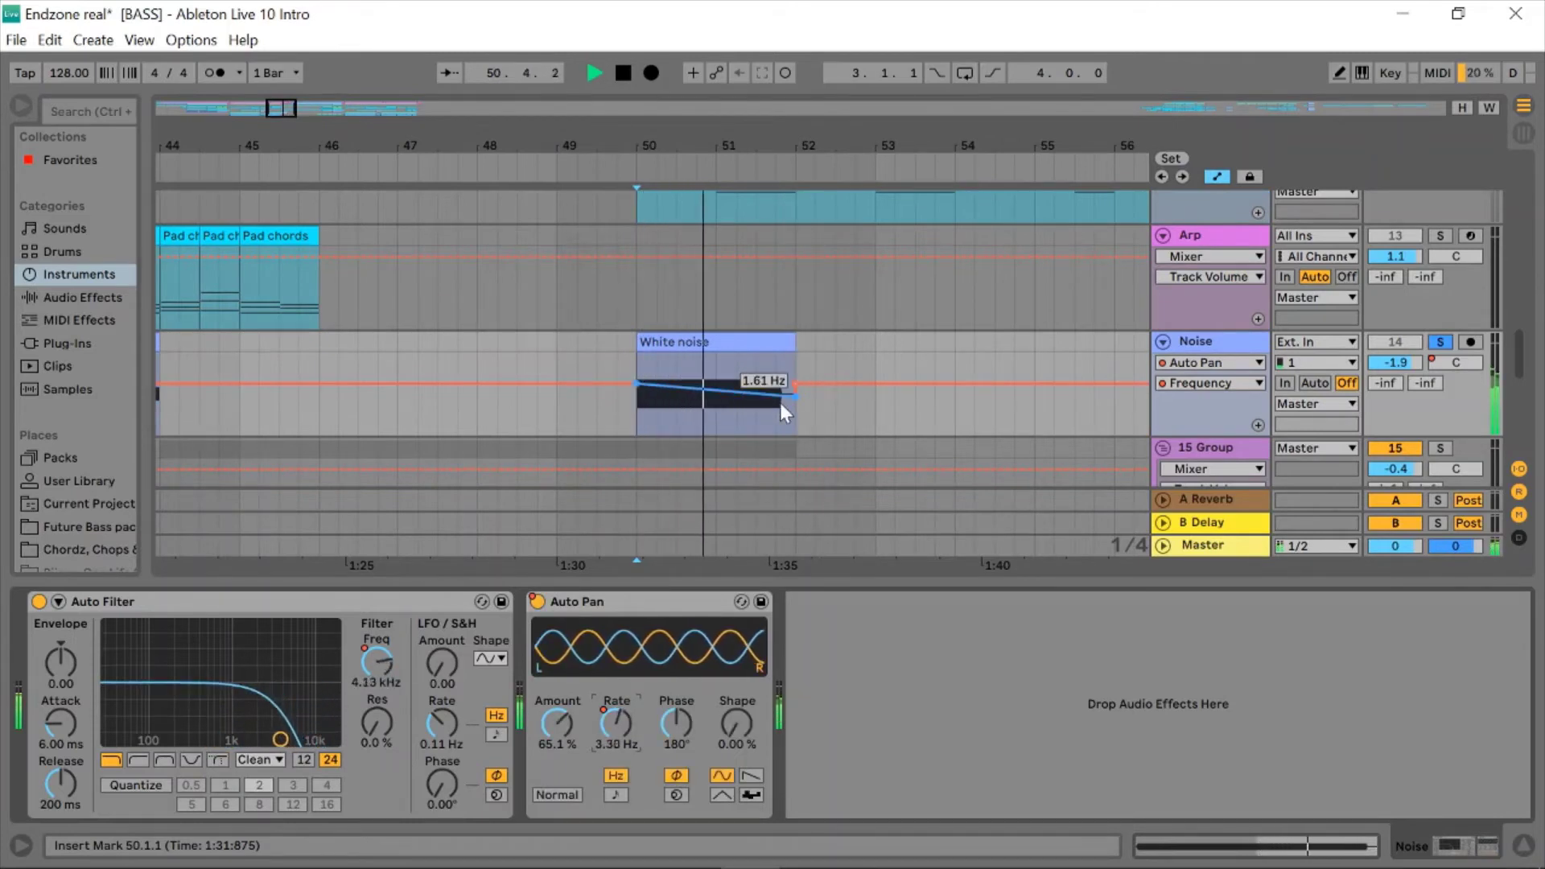
{"action": "key", "text": "a"}
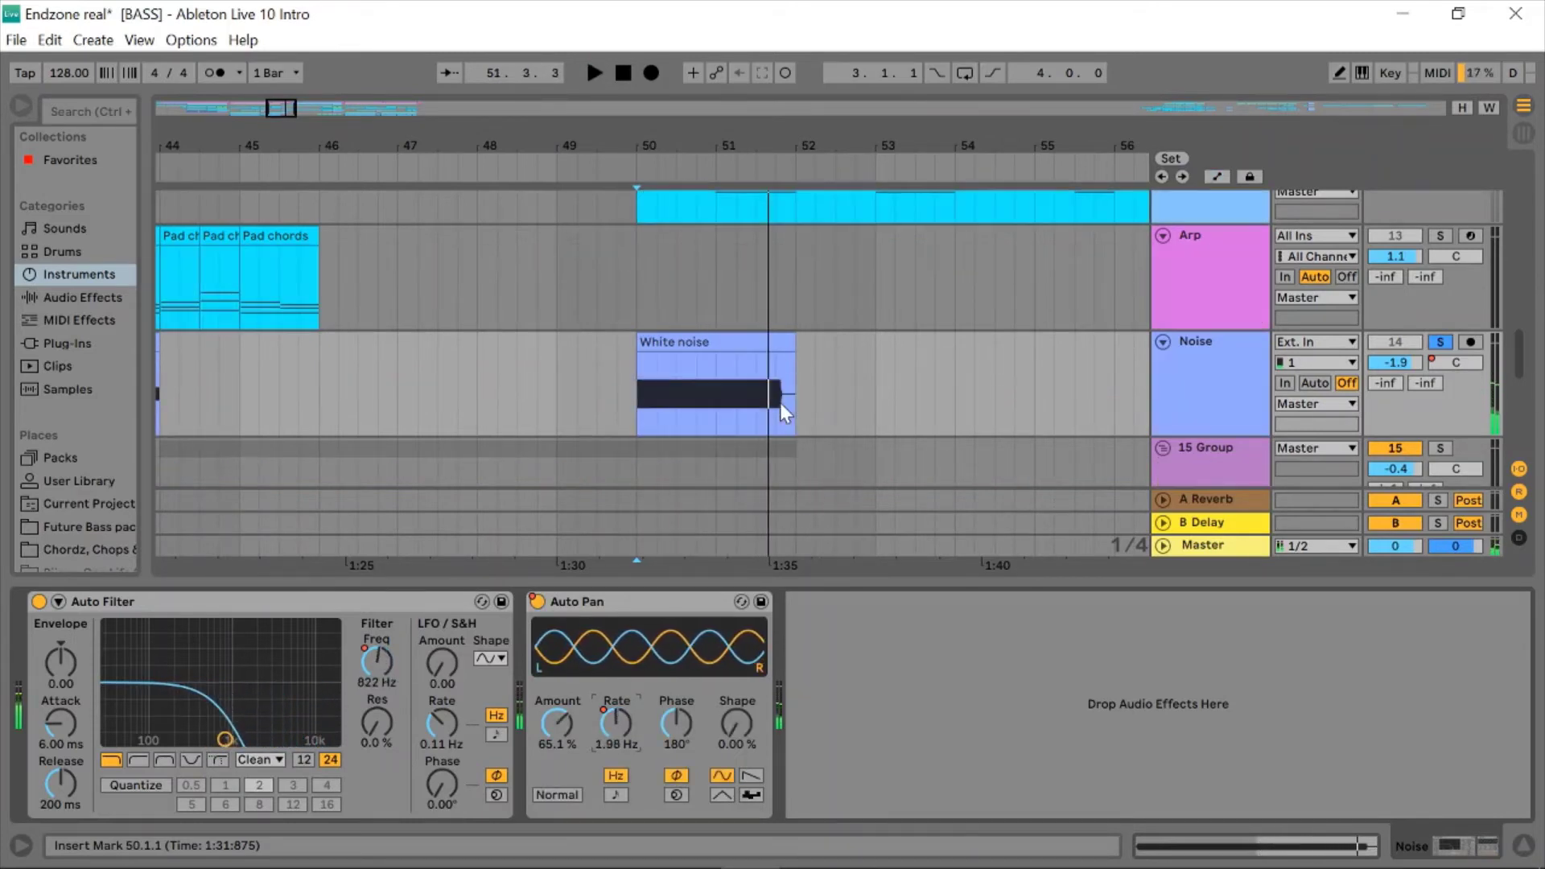
- Play the White noise clip while inspecting its Auto Filter frequency automation, and close the device and automation views
{"action": "left_click", "coordinate": [673, 426]}
{"action": "key", "text": "space"}
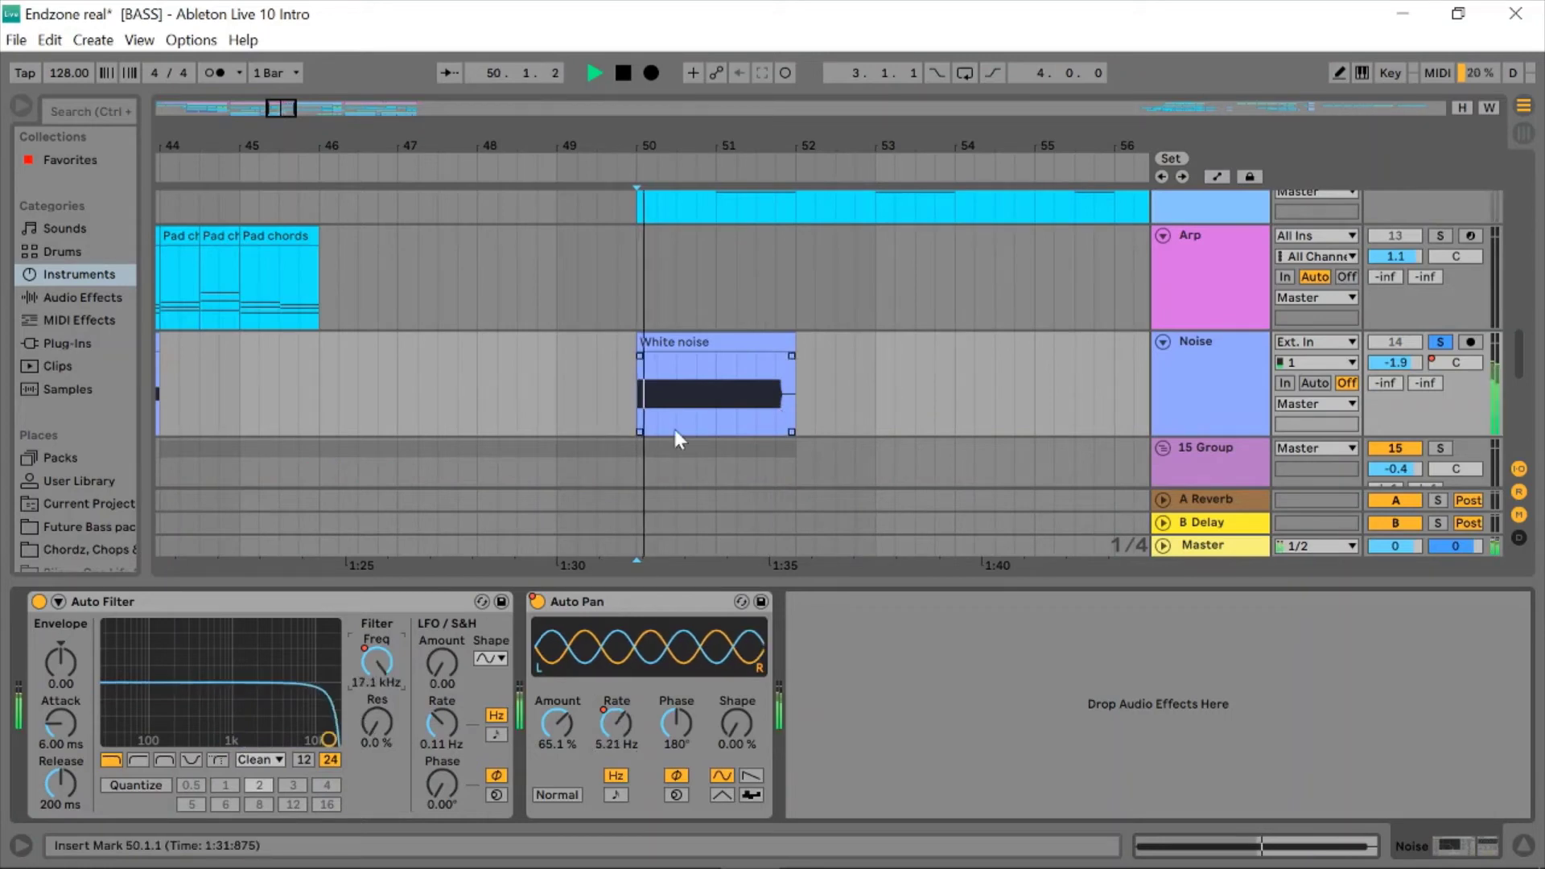
{"action": "key", "text": "a"}
{"action": "left_click_drag", "start_coordinate": [653, 374], "coordinate": [770, 393]}
{"action": "key", "text": "space"}
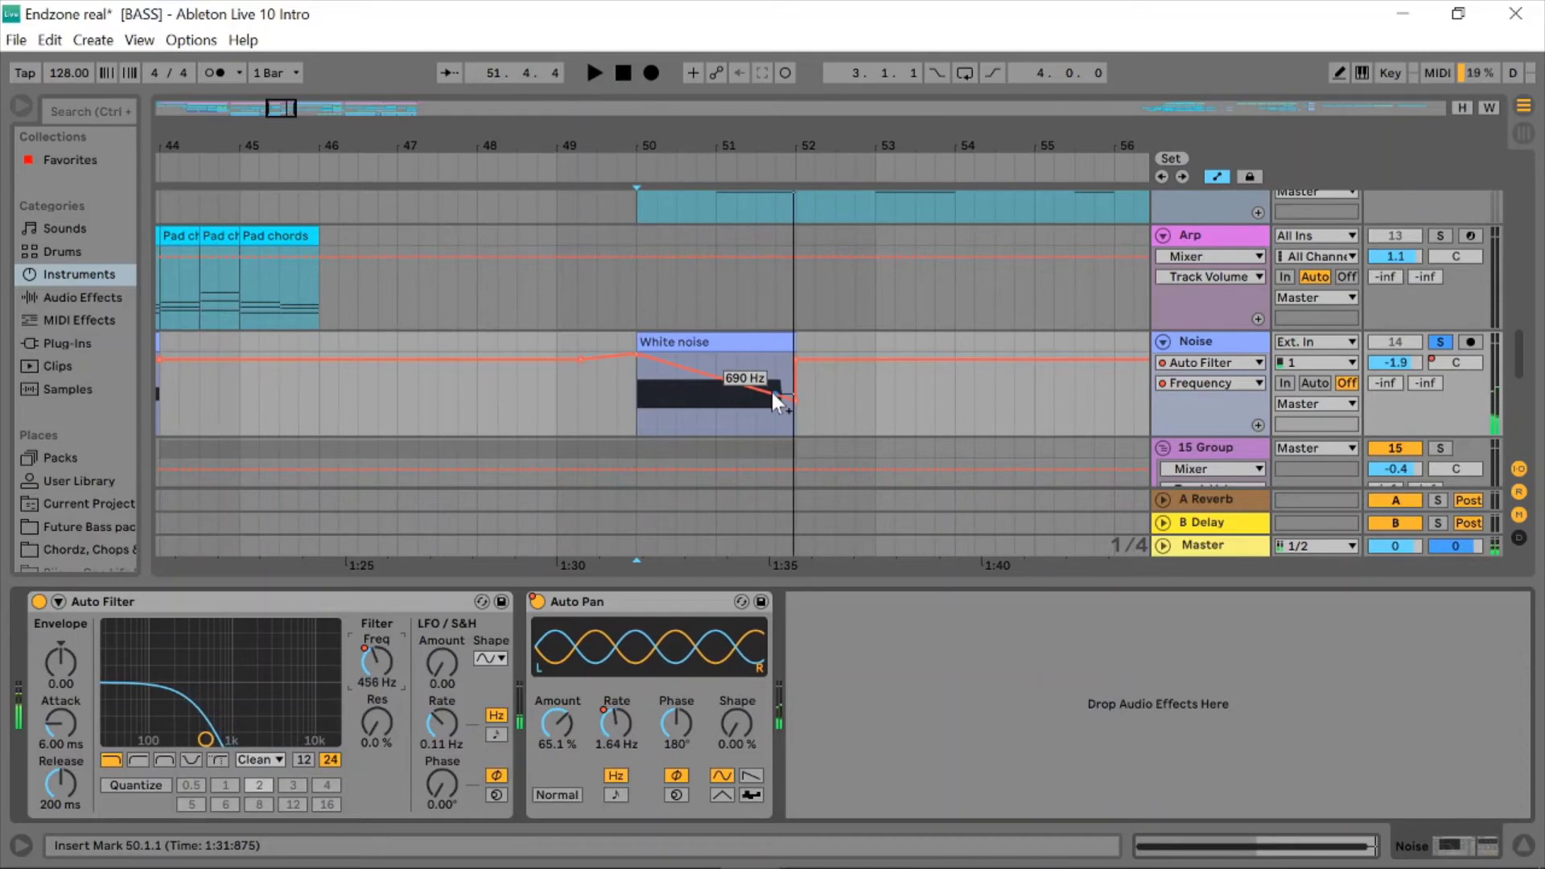
{"action": "left_click_drag", "start_coordinate": [838, 581], "coordinate": [862, 645]}
{"action": "key", "text": "a"}
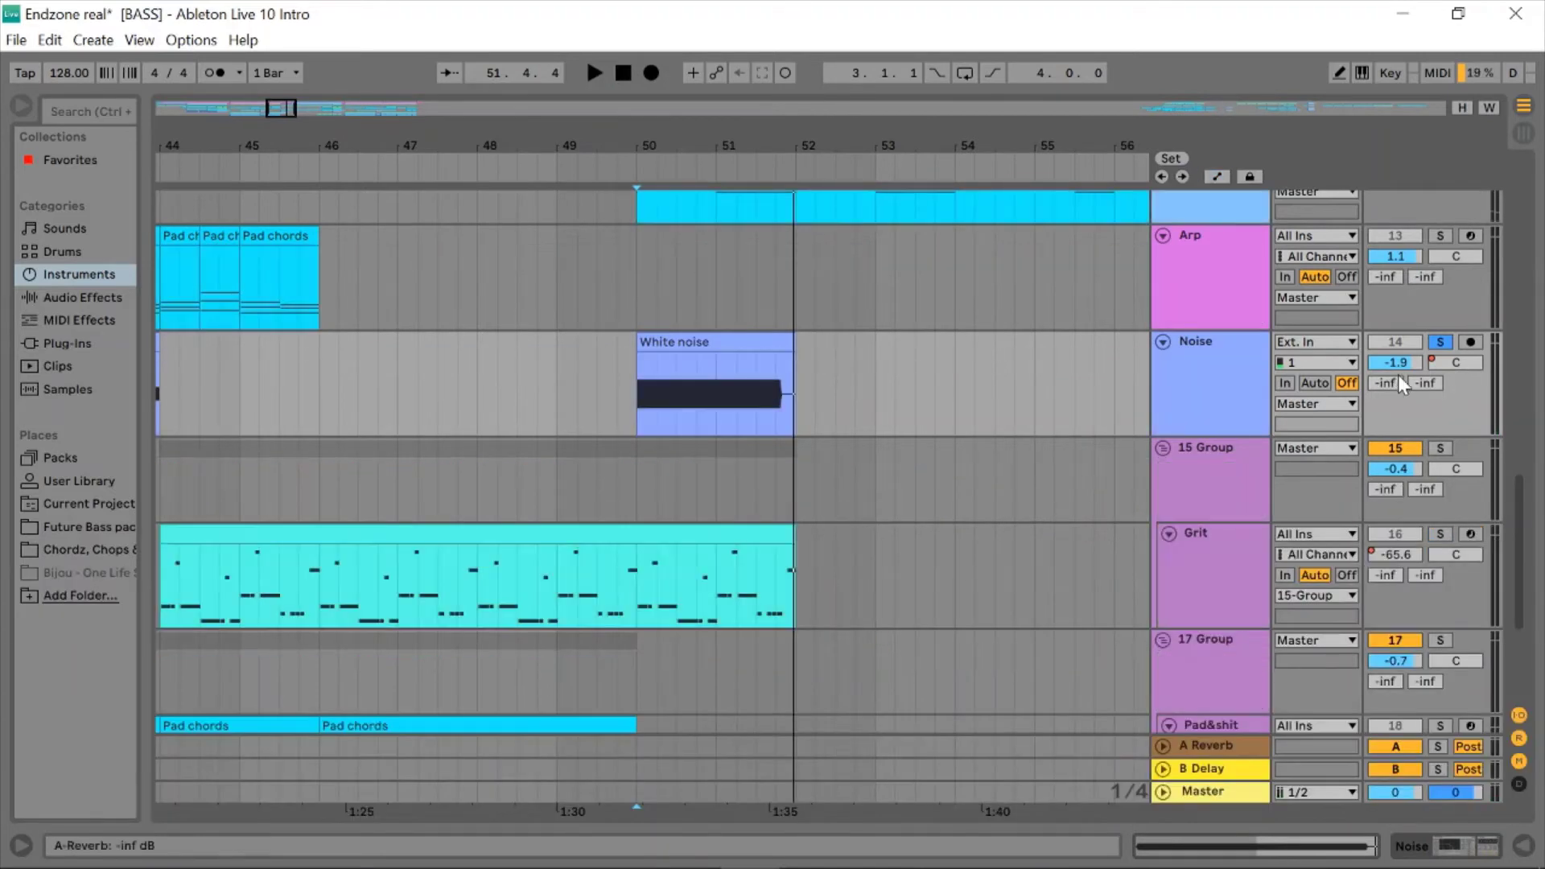
- Play the full mix from bar 50 with the Noise solo off, and play the Piano track's Chords clip soloed
{"action": "key", "text": "space"}
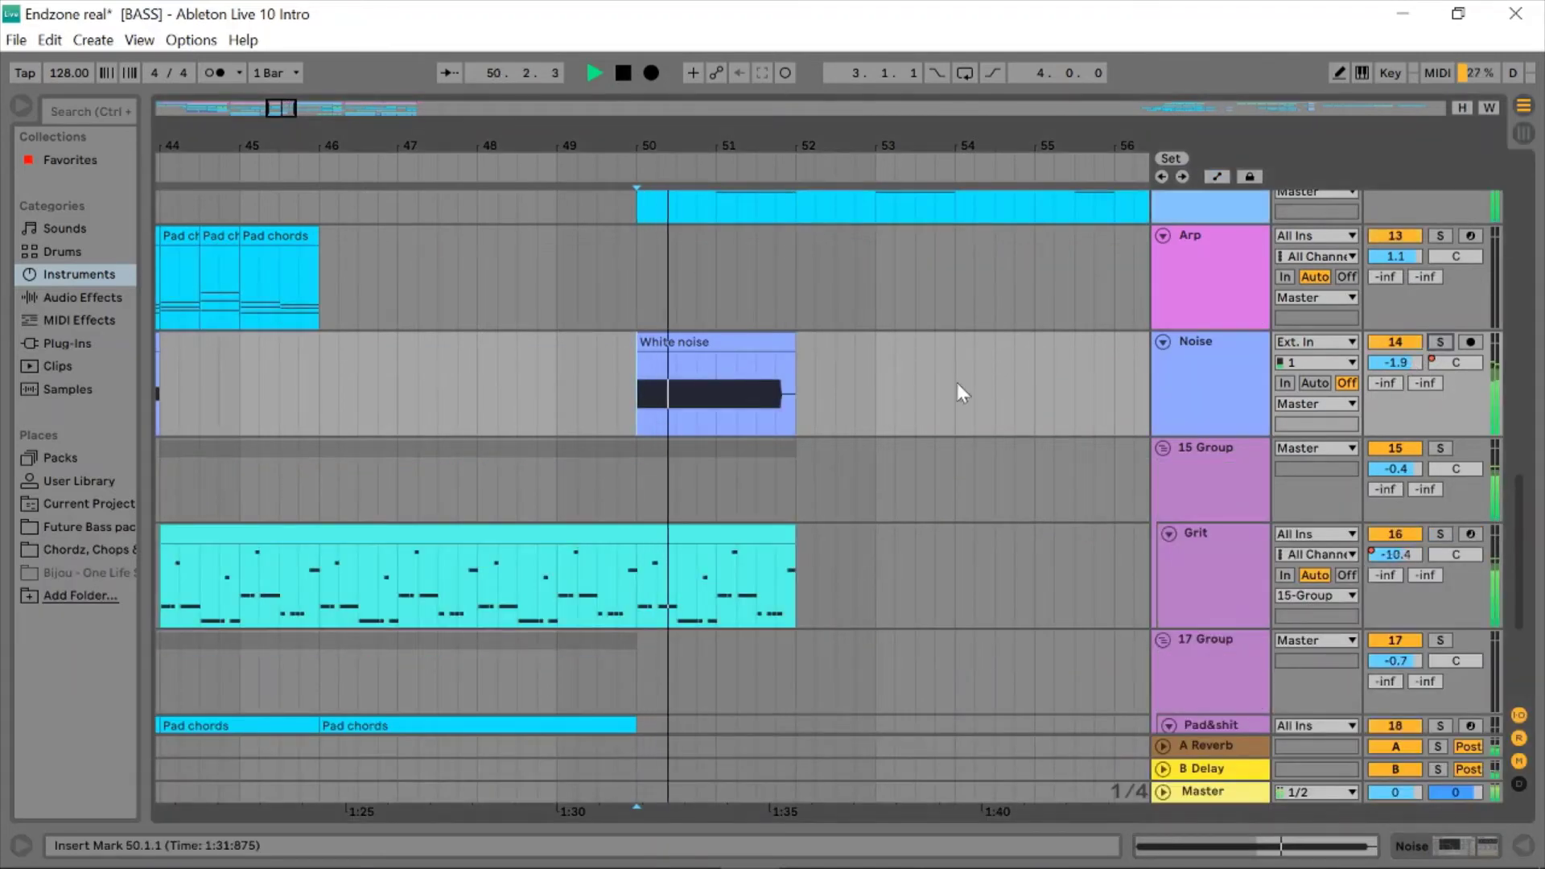
{"action": "scroll", "coordinate": [889, 387], "scroll_direction": "up", "scroll_amount": 10}
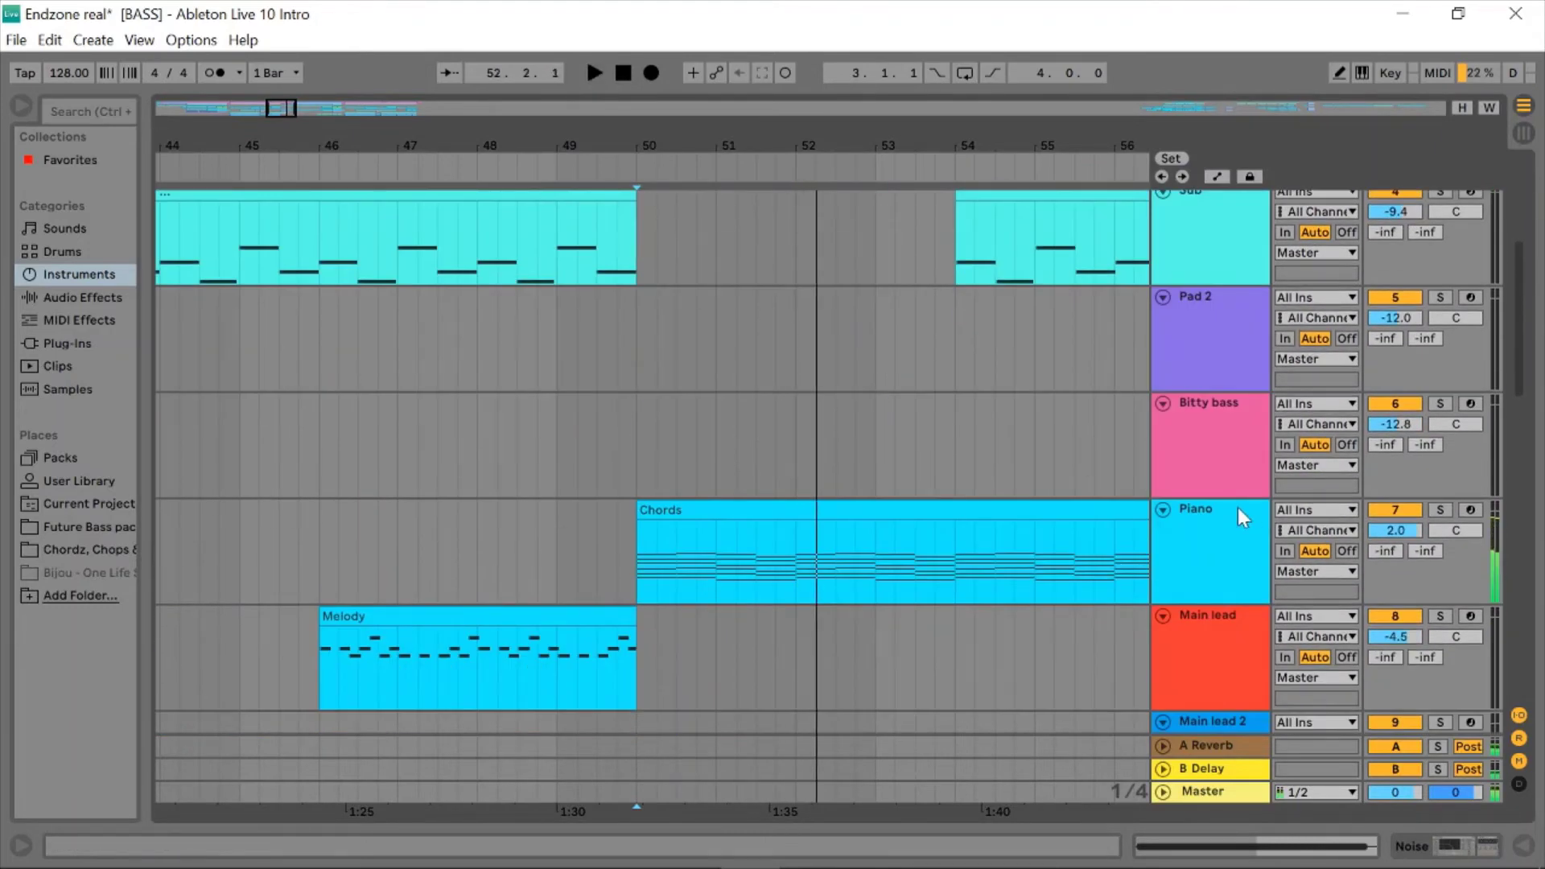
{"action": "left_click", "coordinate": [1440, 510]}
{"action": "scroll", "coordinate": [782, 452], "scroll_direction": "up", "scroll_amount": 3, "text": "ctrl"}
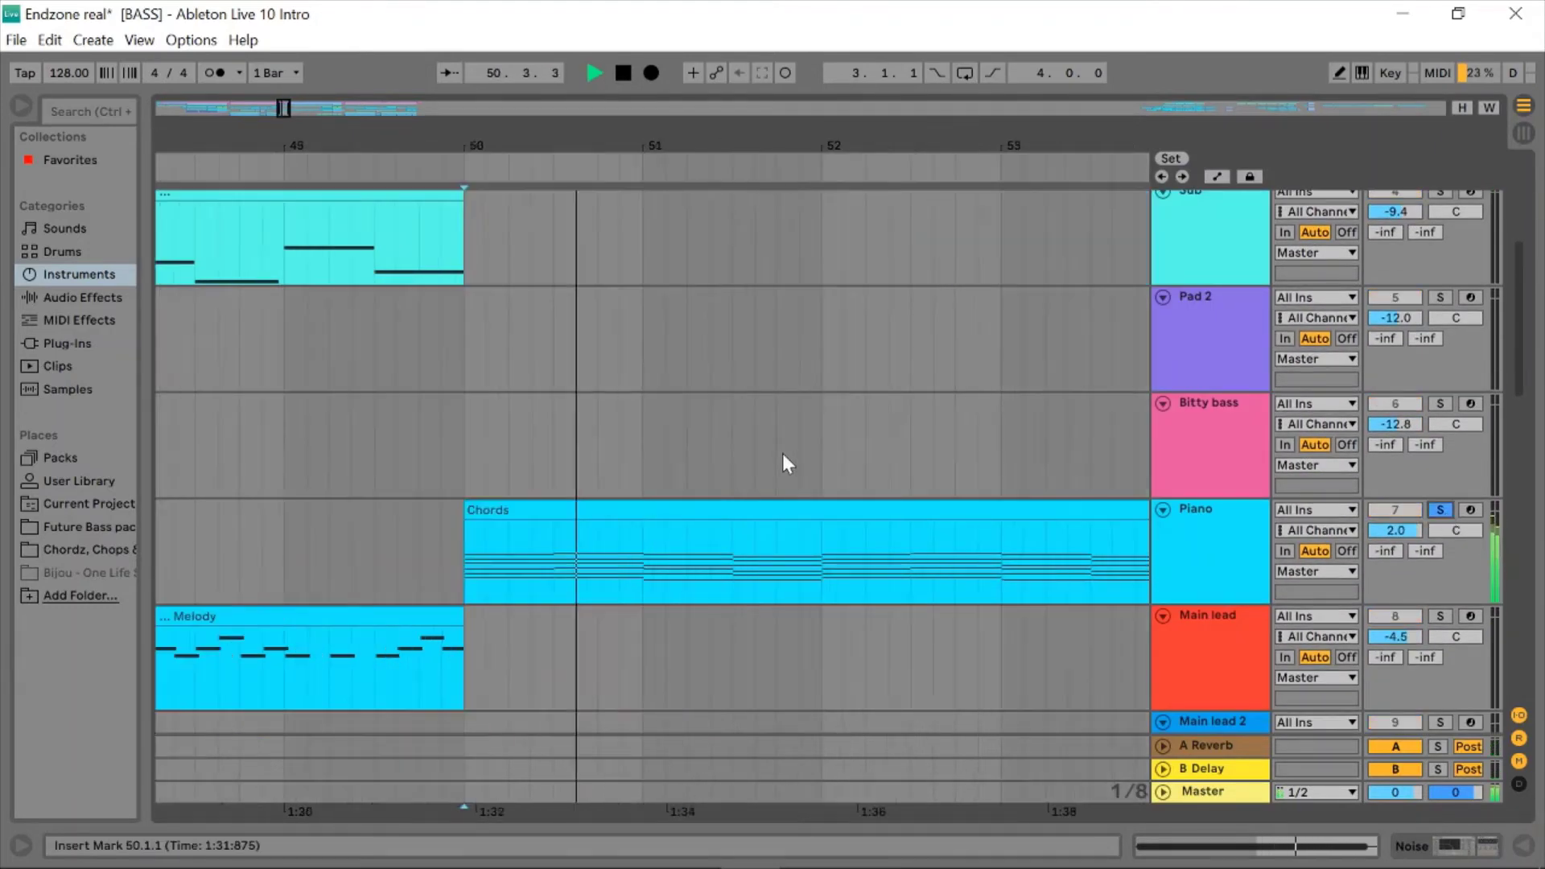
{"action": "scroll", "coordinate": [782, 453], "scroll_direction": "up", "scroll_amount": 5}
- Solo the Vocal chops track and play its Intro melody clip from bar 50
{"action": "scroll", "coordinate": [783, 454], "scroll_direction": "down", "scroll_amount": 10}
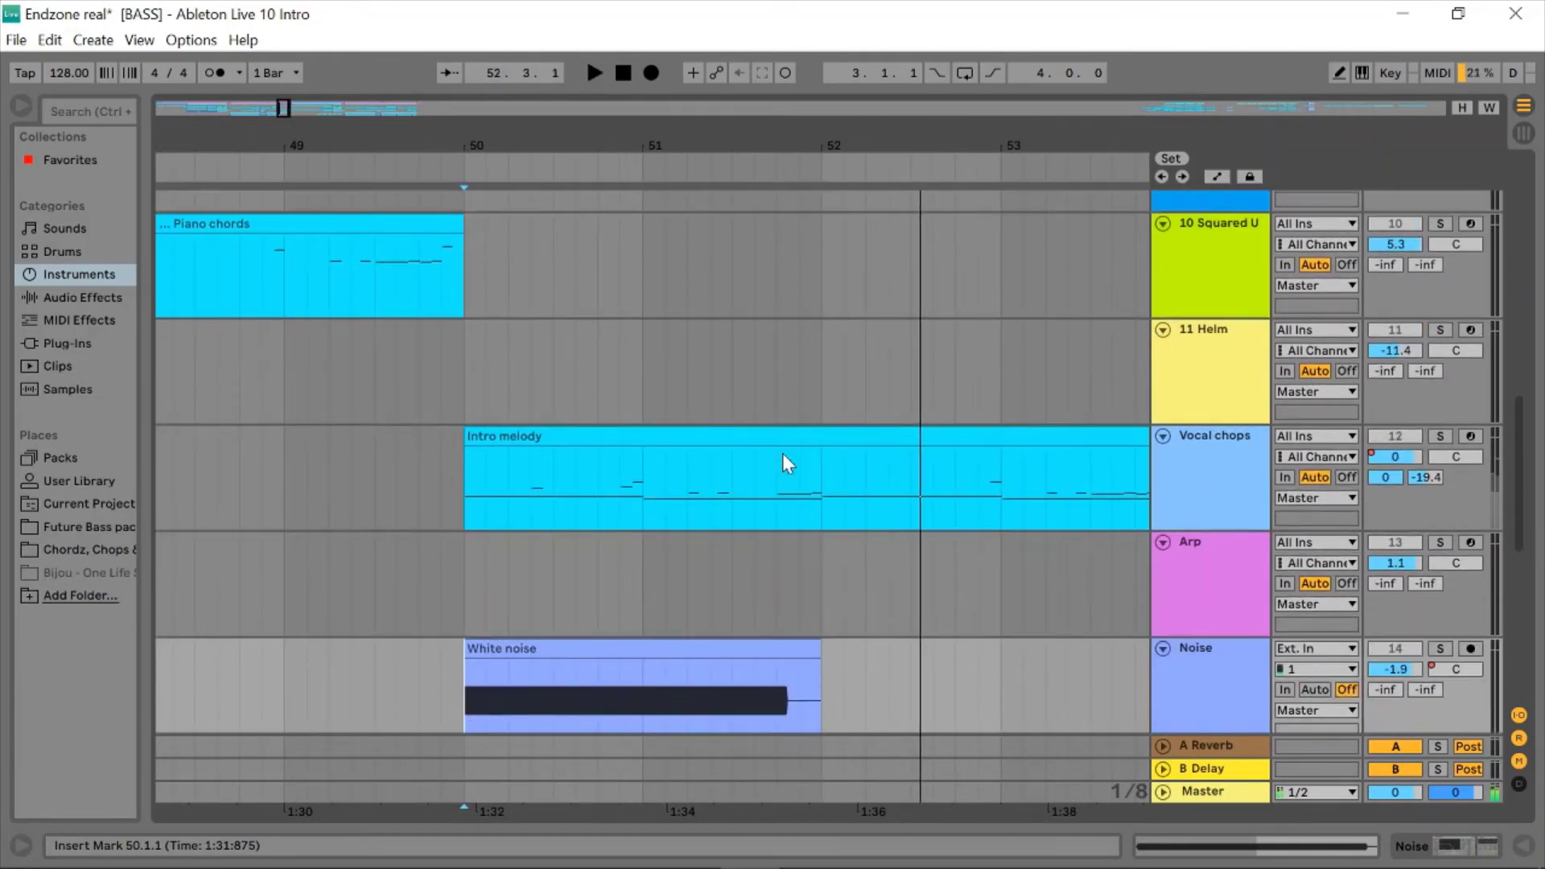
{"action": "left_click", "coordinate": [1200, 485]}
{"action": "left_click", "coordinate": [1440, 435]}
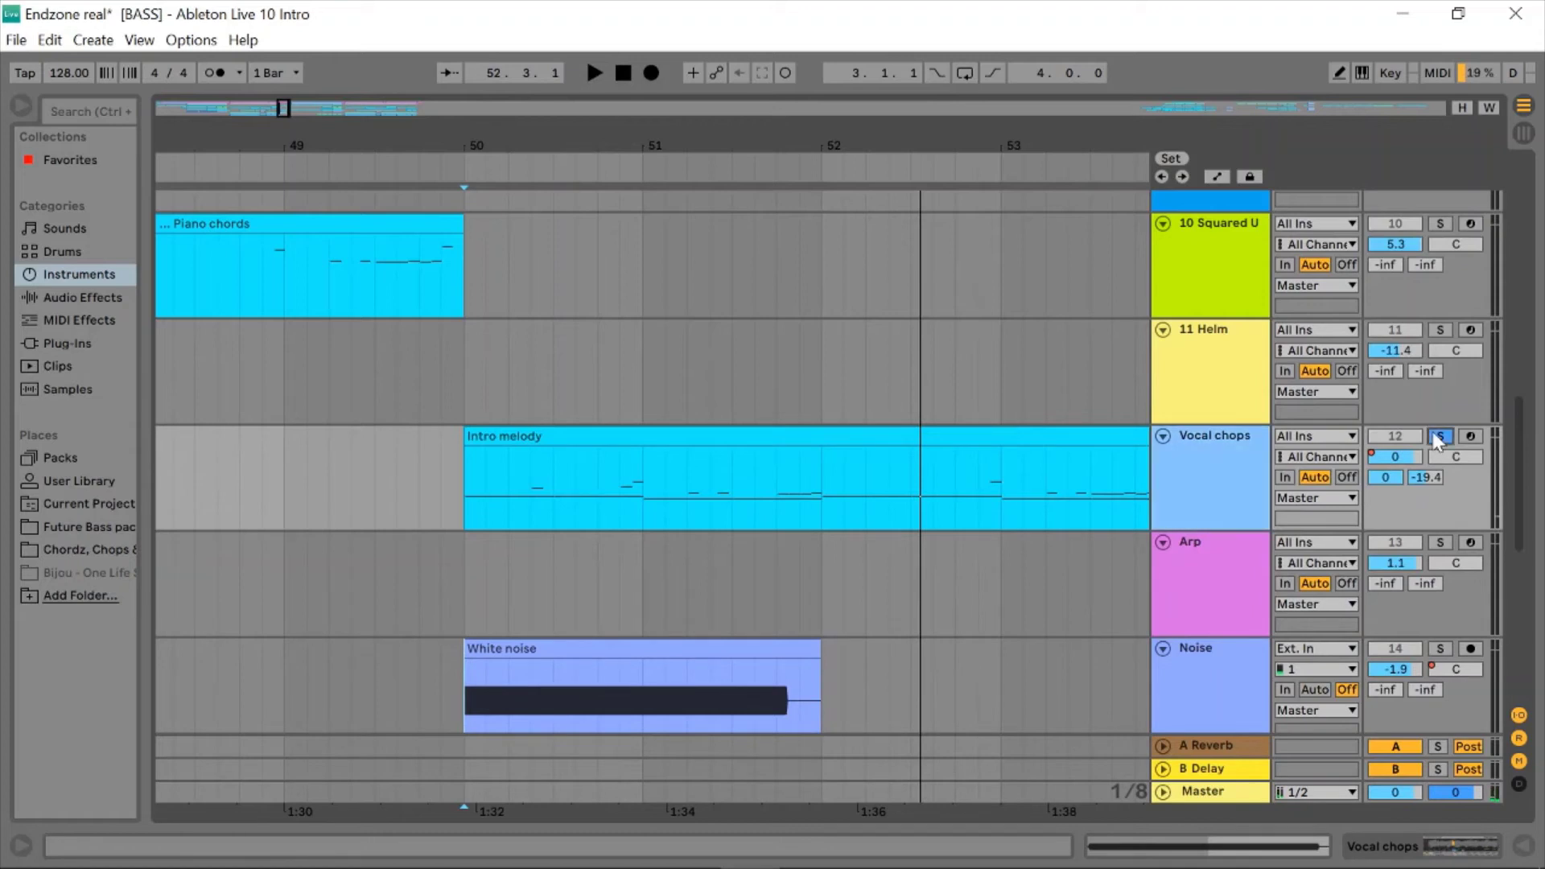
{"action": "key", "text": "space"}
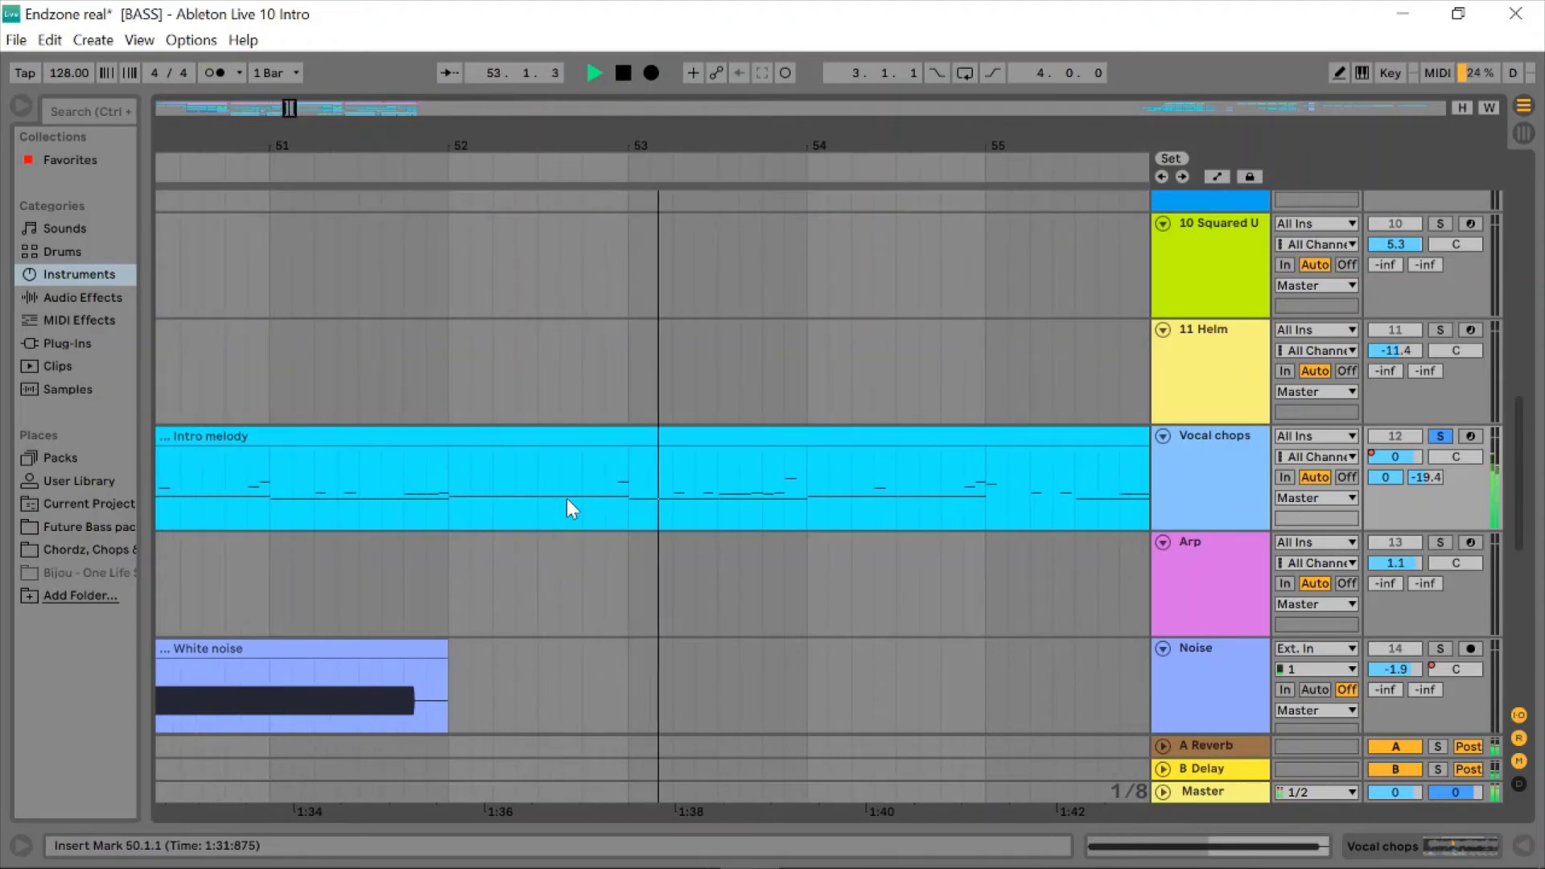
- Open the Vocal chops track's Intro melody clip in the note editor during playback, examine its notes and close the editor
{"action": "scroll", "coordinate": [566, 499], "scroll_direction": "down", "scroll_amount": 3}
{"action": "left_click", "coordinate": [652, 442]}
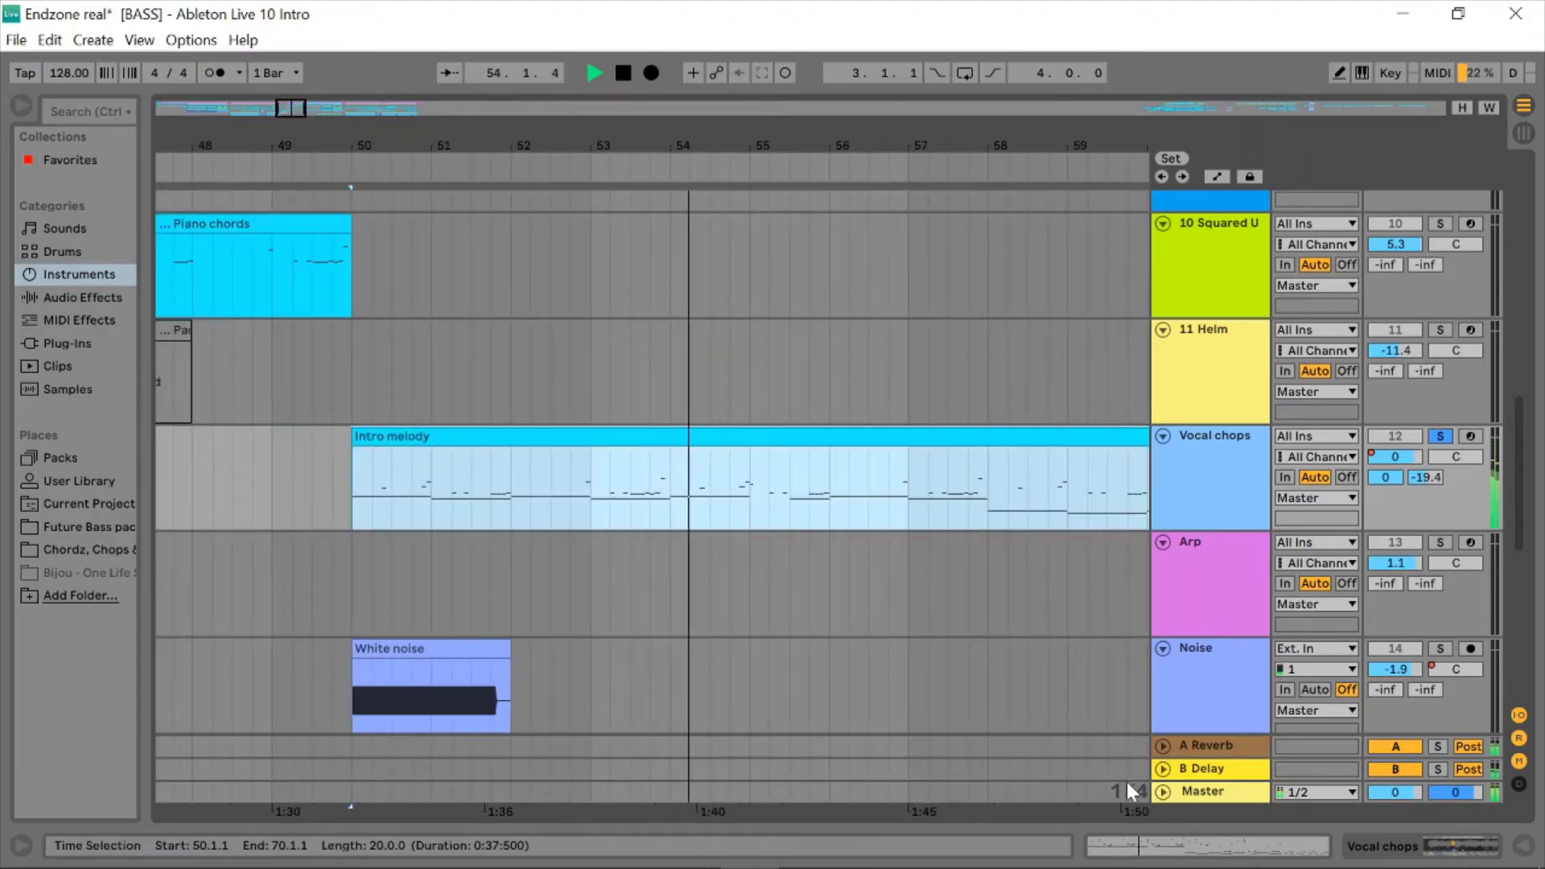
{"action": "key", "text": "shift+Tab"}
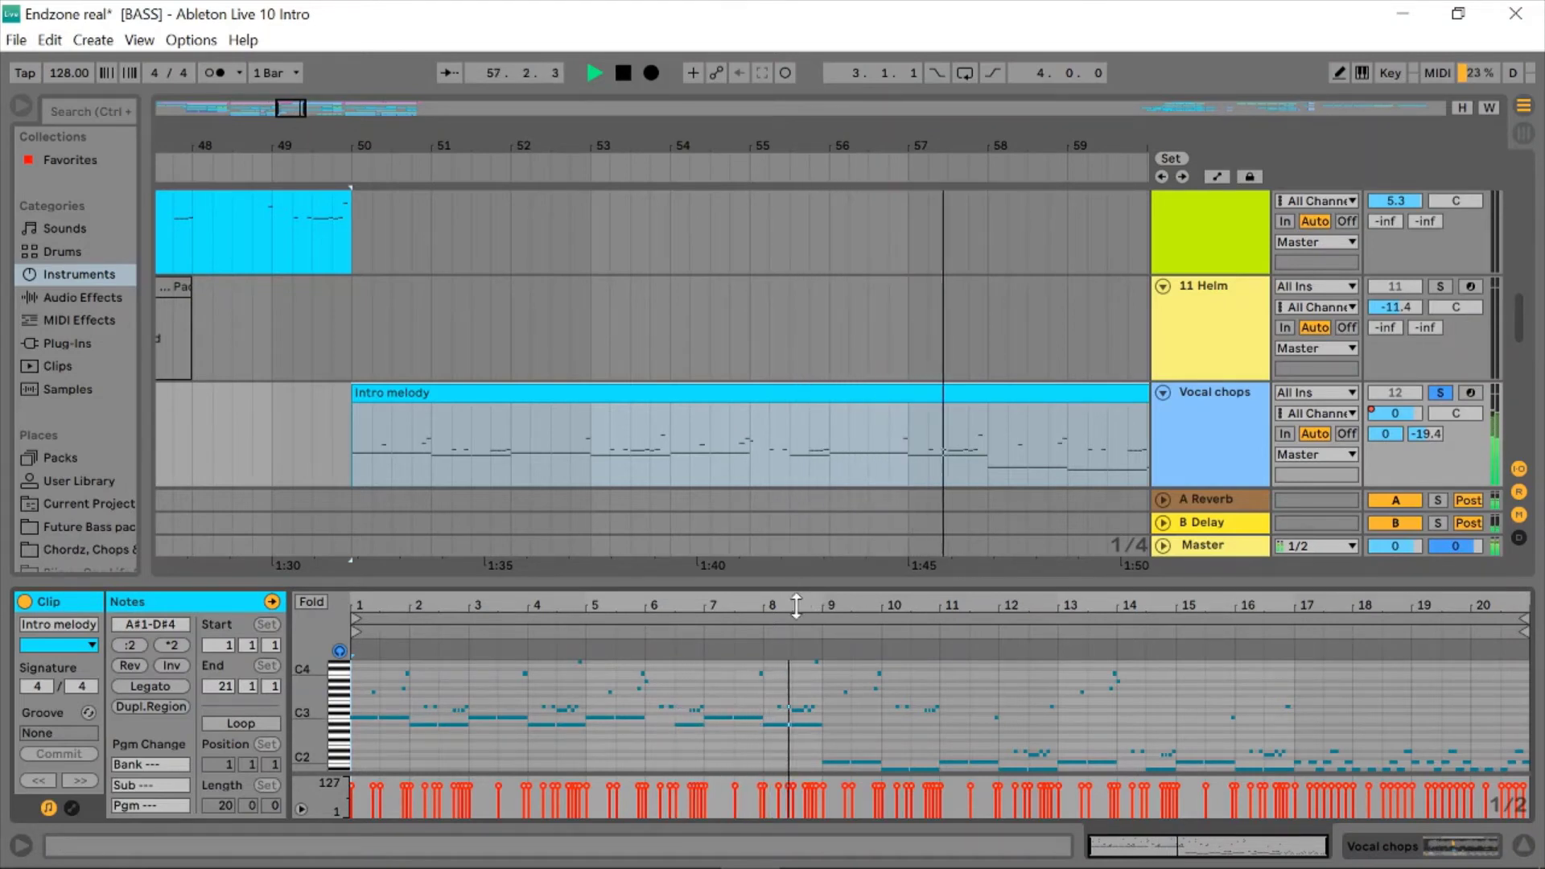
{"action": "left_click_drag", "start_coordinate": [796, 606], "coordinate": [796, 837]}
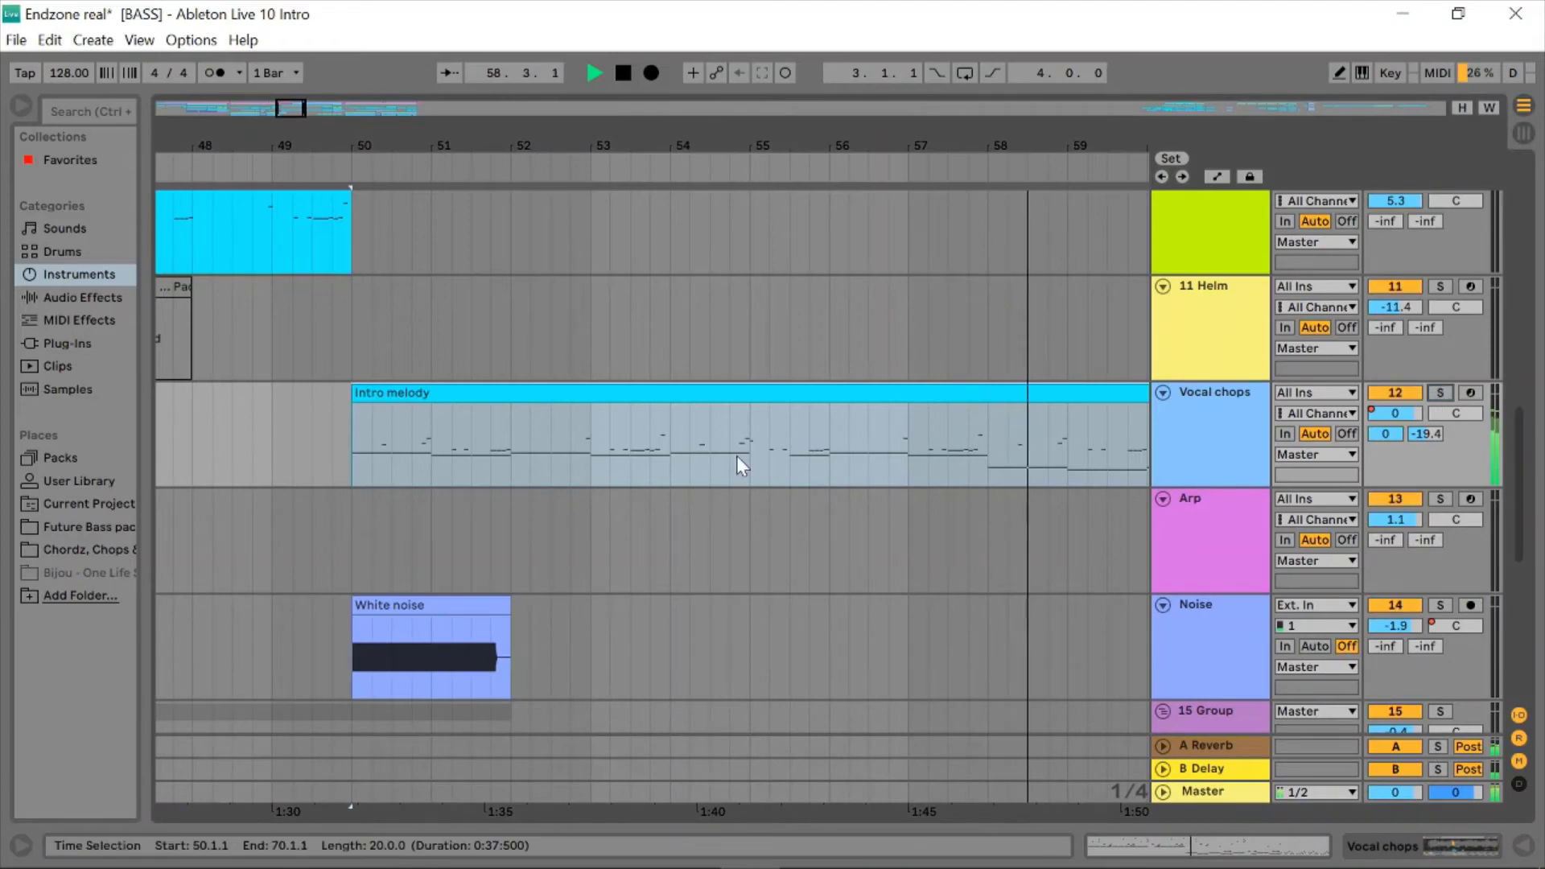
- Play from bar 53 and solo the DRUMS, Oooo pad and Sub tracks together to hear the section's base
{"action": "scroll", "coordinate": [736, 455], "scroll_direction": "up", "scroll_amount": 10}
{"action": "left_click", "coordinate": [606, 476]}
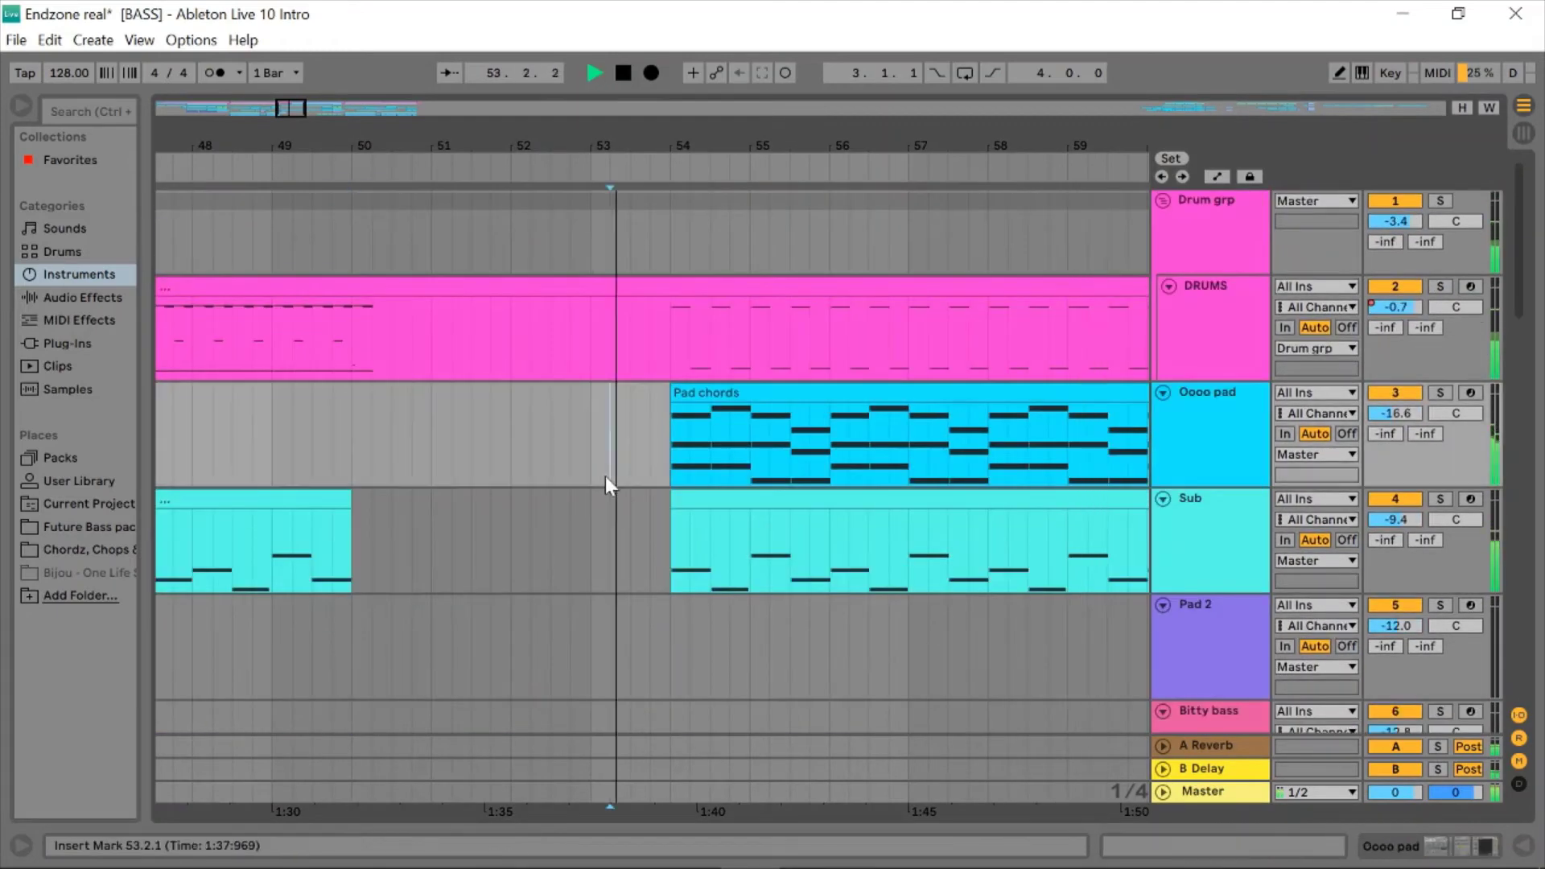
{"action": "left_click", "coordinate": [1440, 285]}
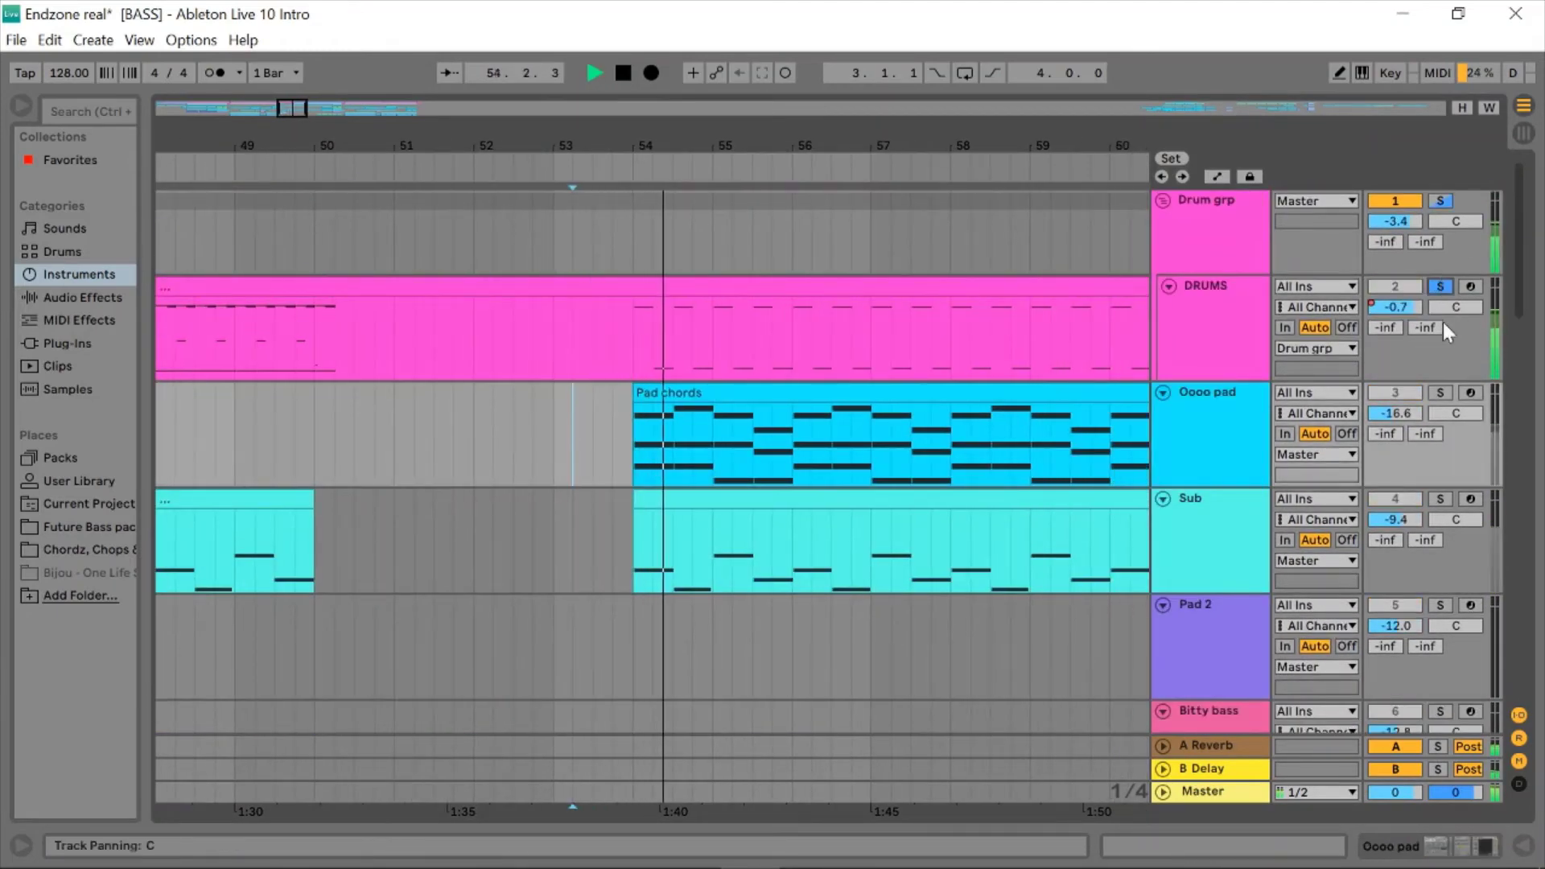
{"action": "left_click", "coordinate": [1440, 393], "text": "ctrl"}
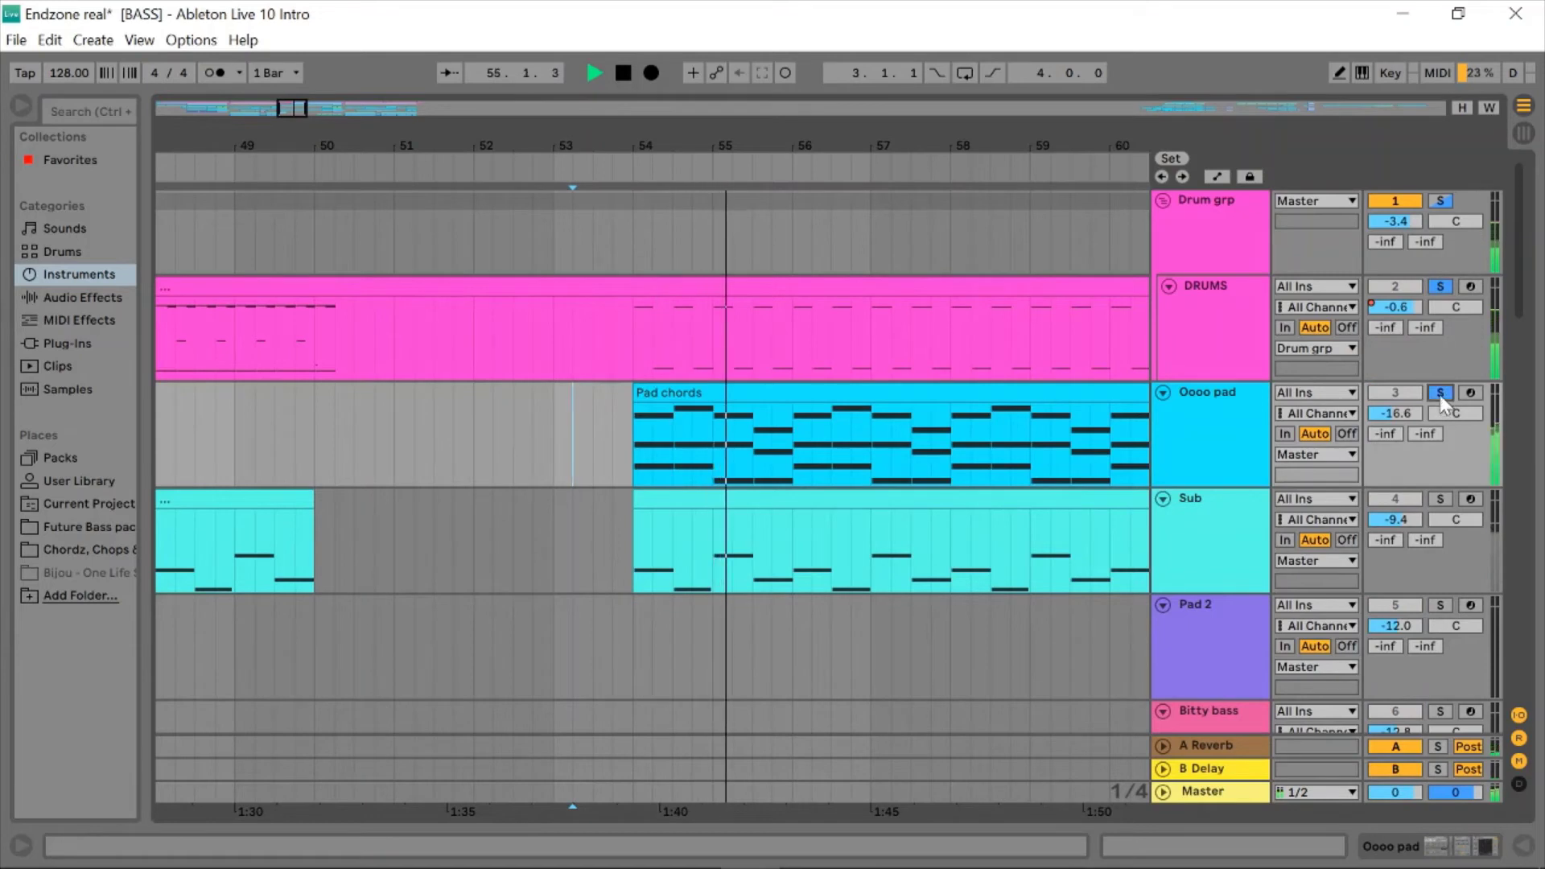
{"action": "left_click", "coordinate": [1440, 498], "text": "ctrl"}
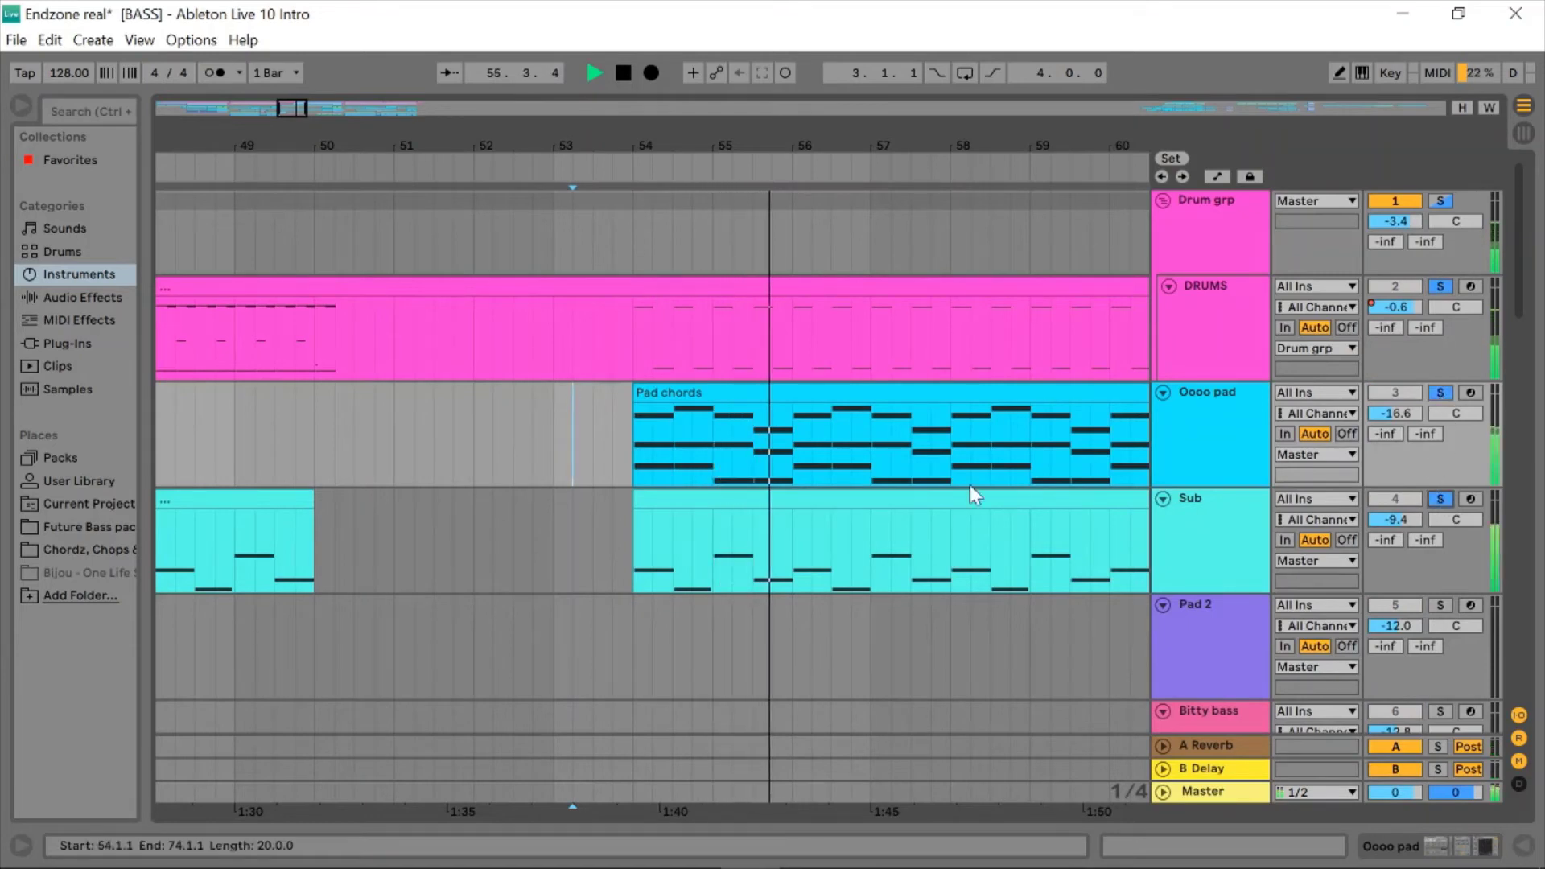
- Turn the solos off and play the full mix from 52.4.1, following the clips across all tracks
{"action": "left_click", "coordinate": [1441, 393]}
{"action": "left_click", "coordinate": [384, 427]}
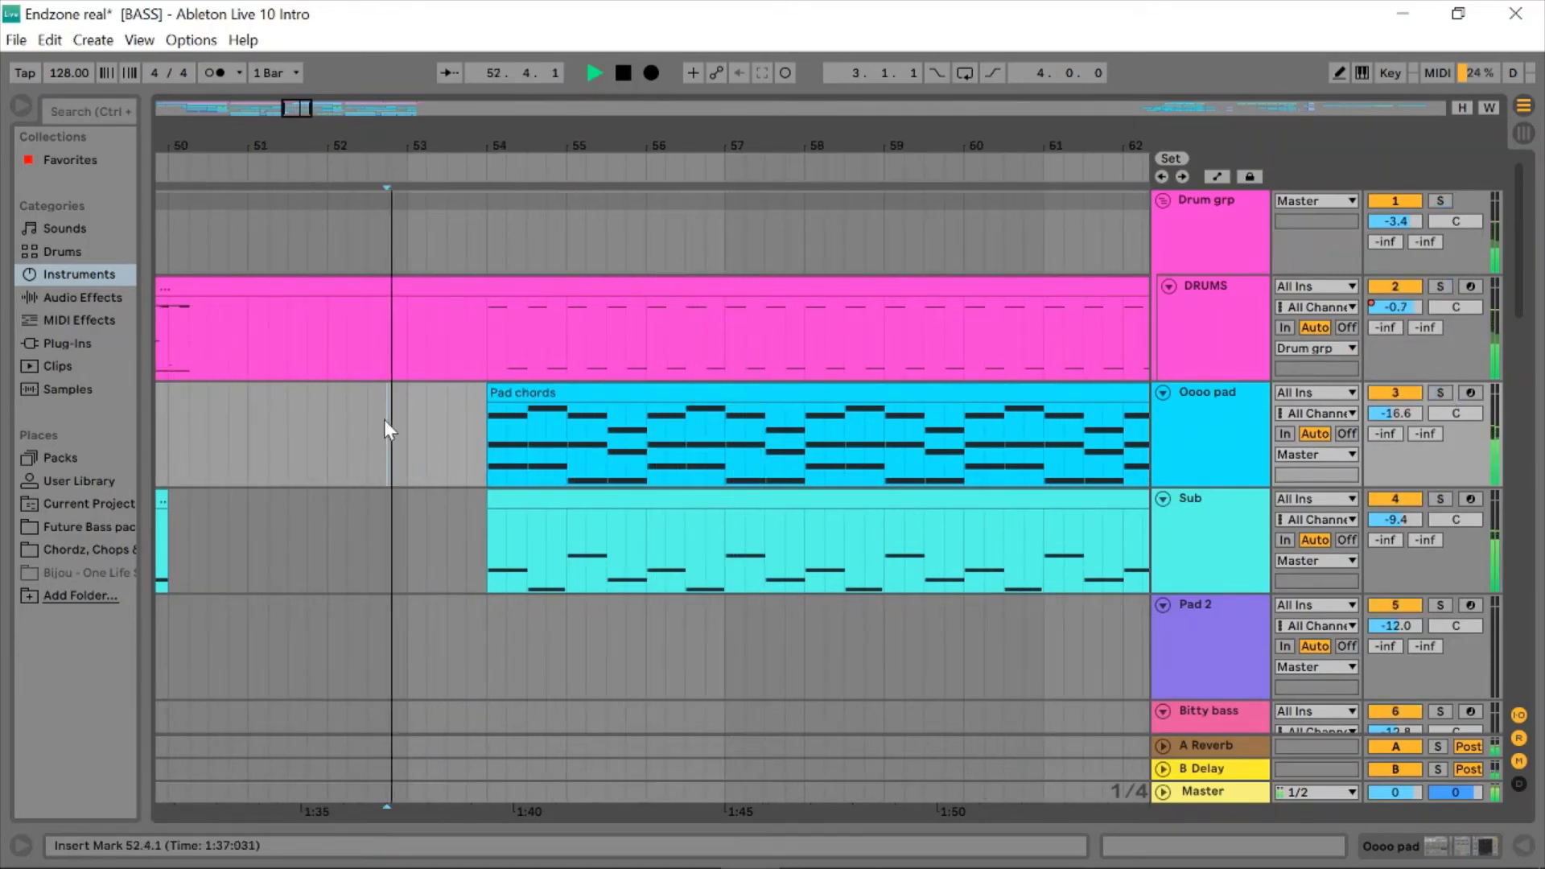
{"action": "scroll", "coordinate": [384, 418], "scroll_direction": "down", "scroll_amount": 15}
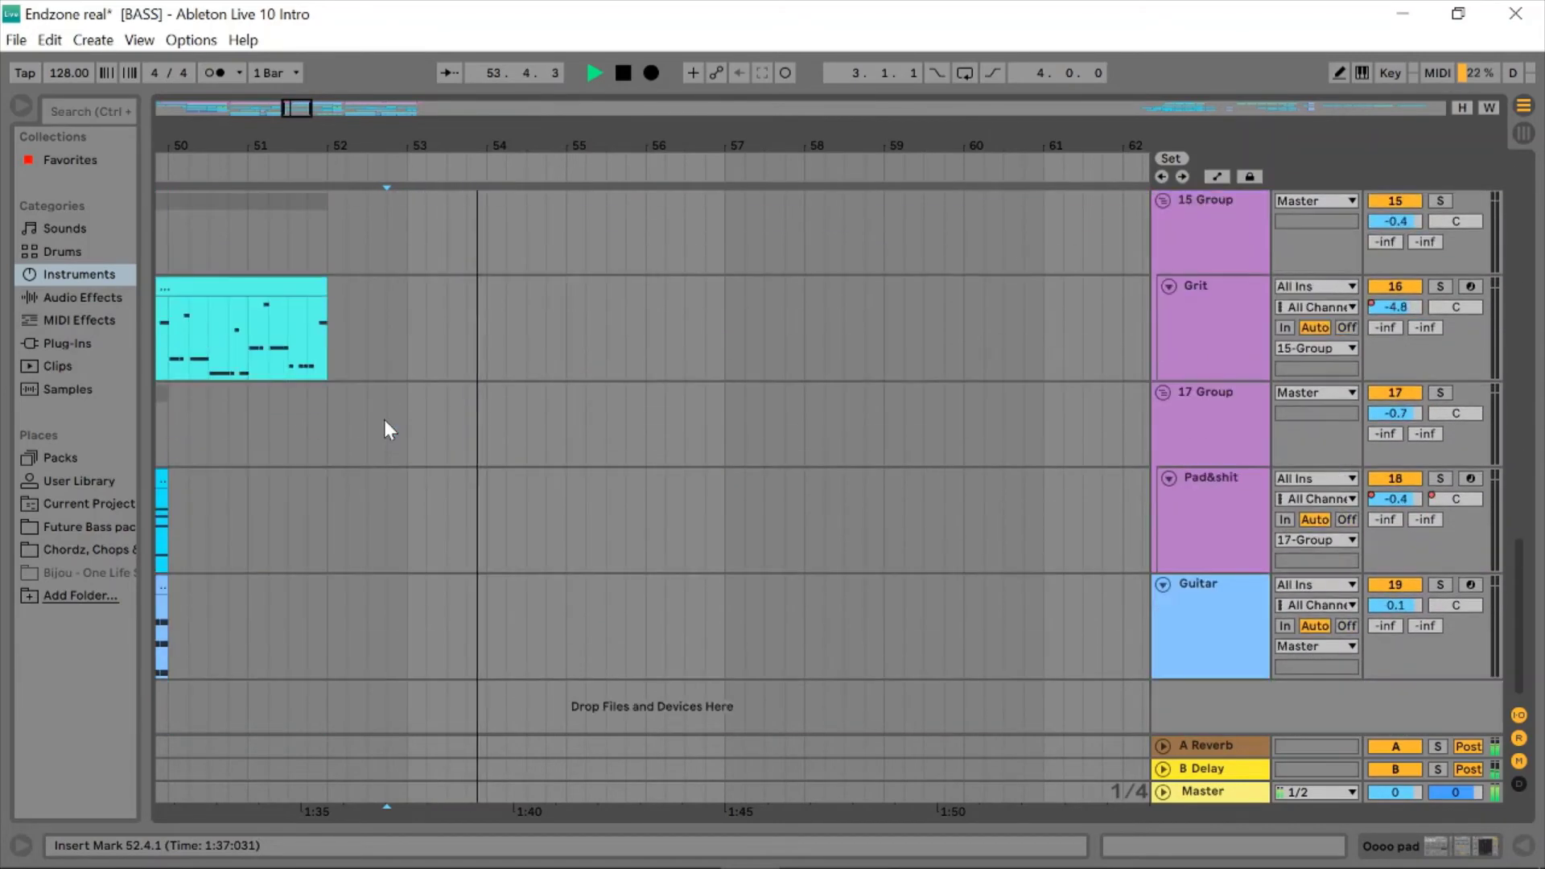
{"action": "scroll", "coordinate": [385, 421], "scroll_direction": "up", "scroll_amount": 15}
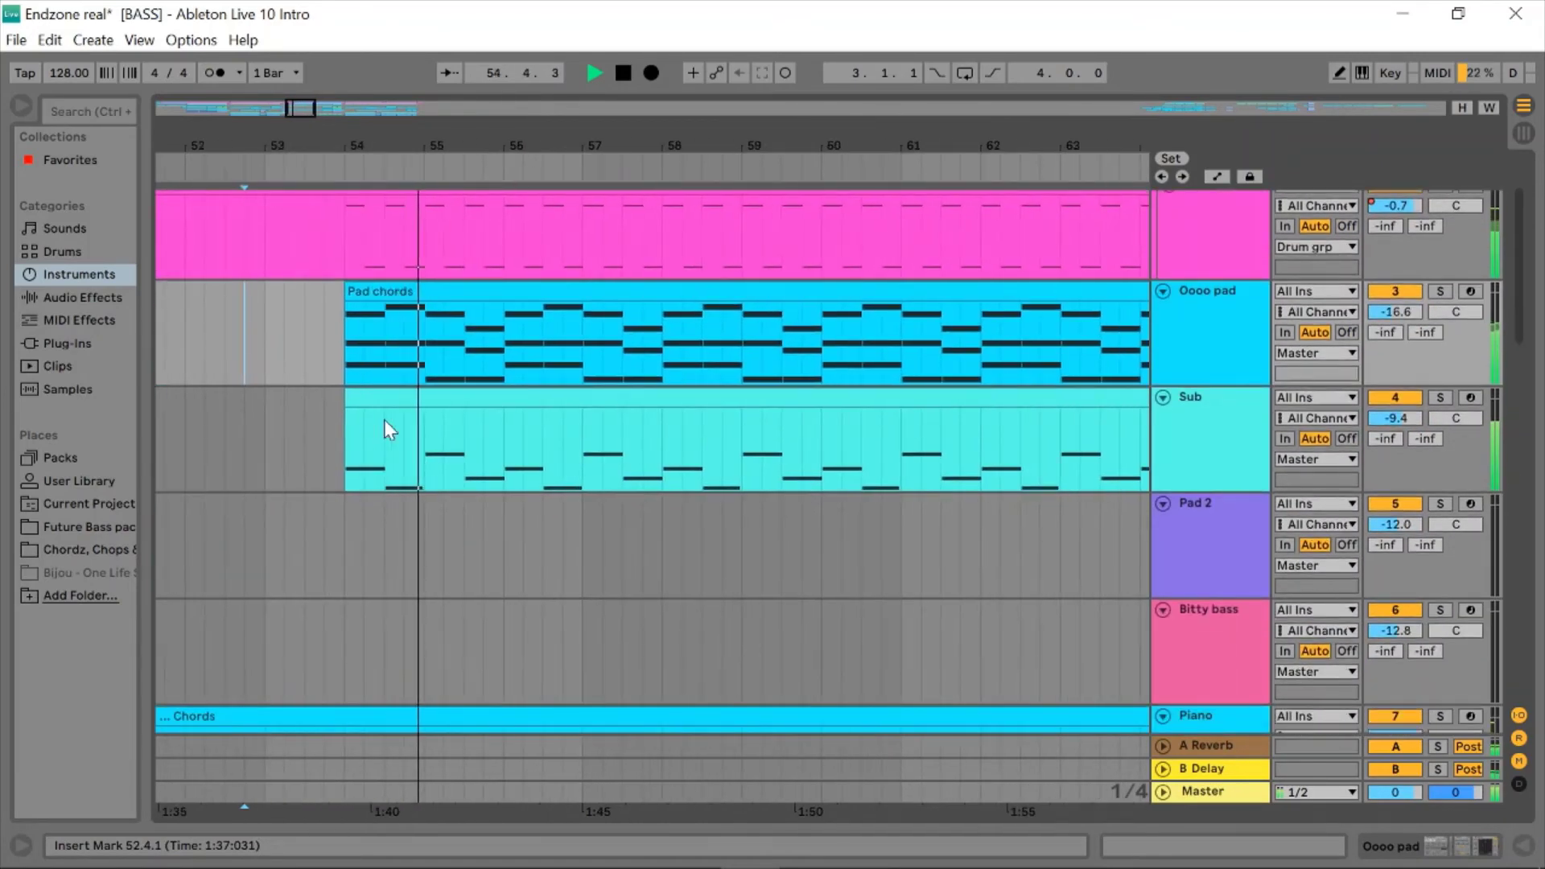
{"action": "scroll", "coordinate": [384, 418], "scroll_direction": "up", "scroll_amount": 1}
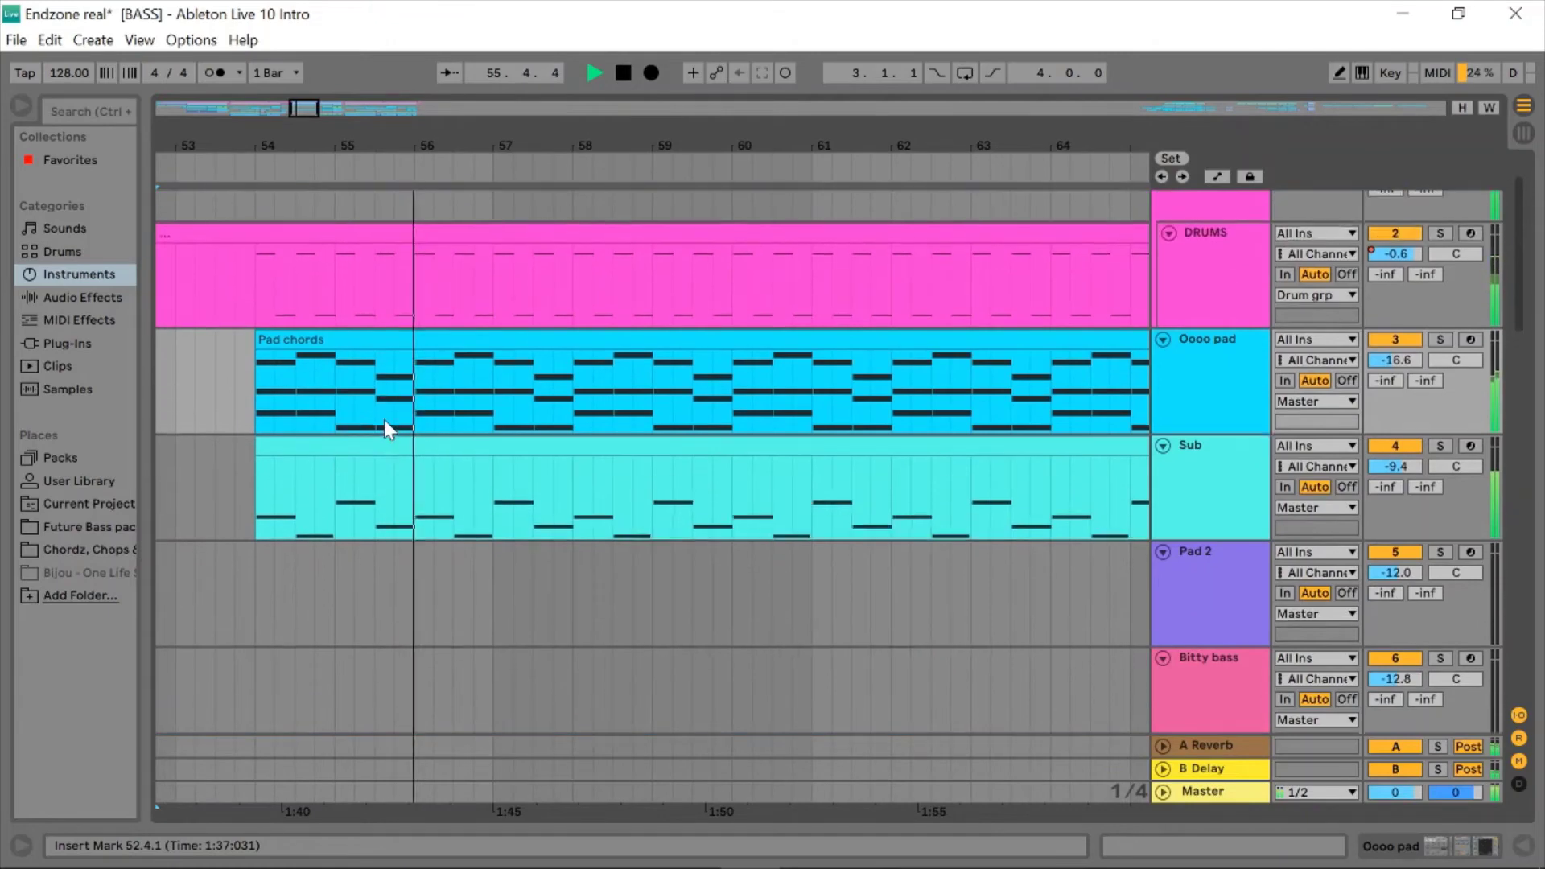
{"action": "scroll", "coordinate": [384, 419], "scroll_direction": "up", "scroll_amount": 1}
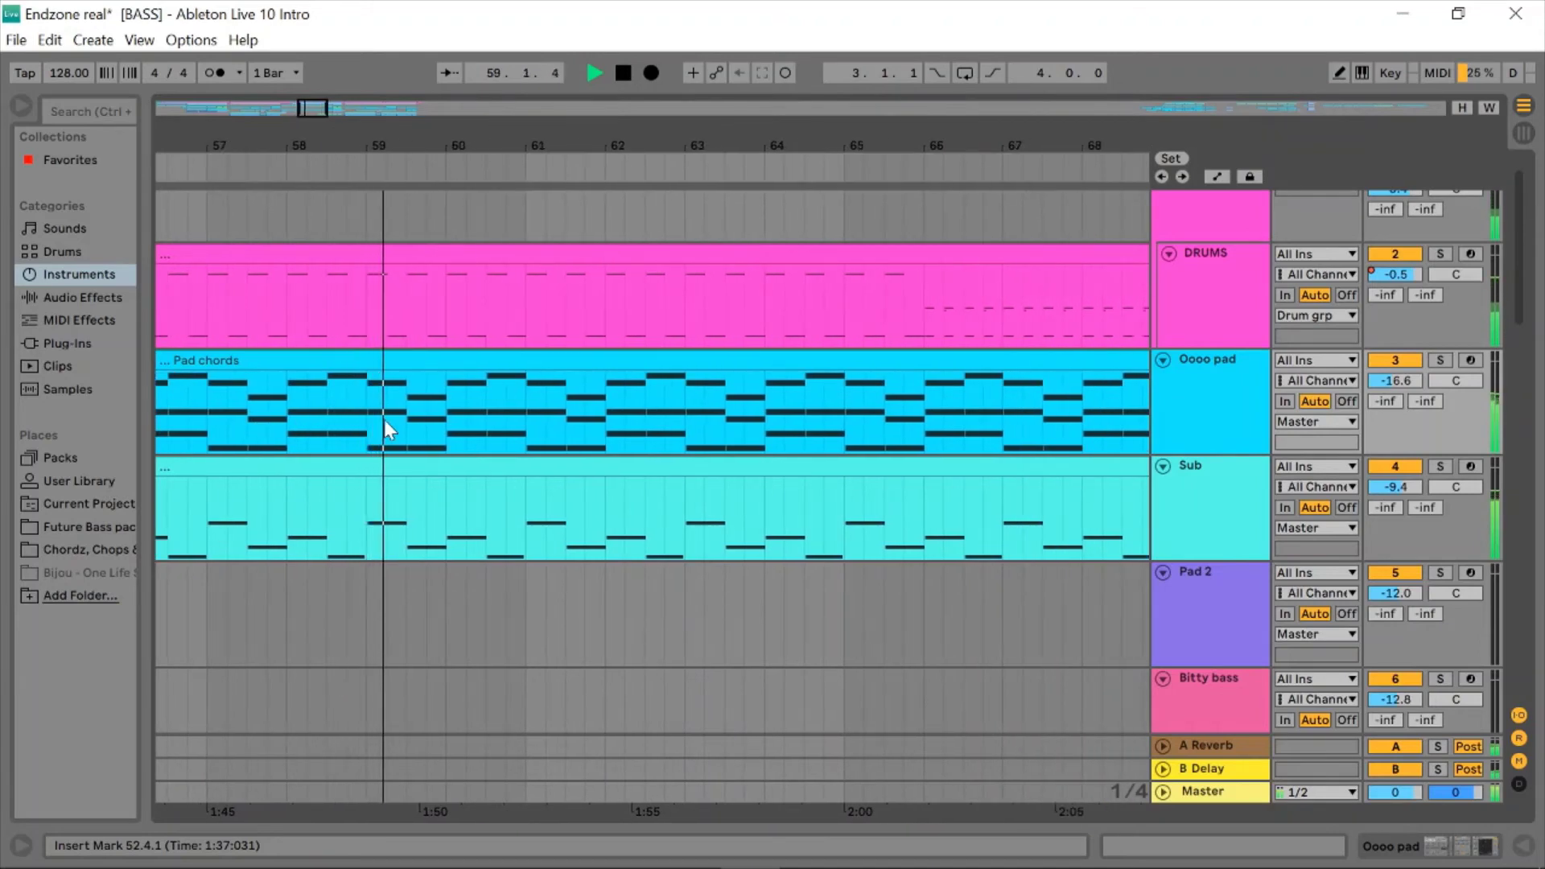
{"action": "scroll", "coordinate": [384, 418], "scroll_direction": "down", "scroll_amount": 5}
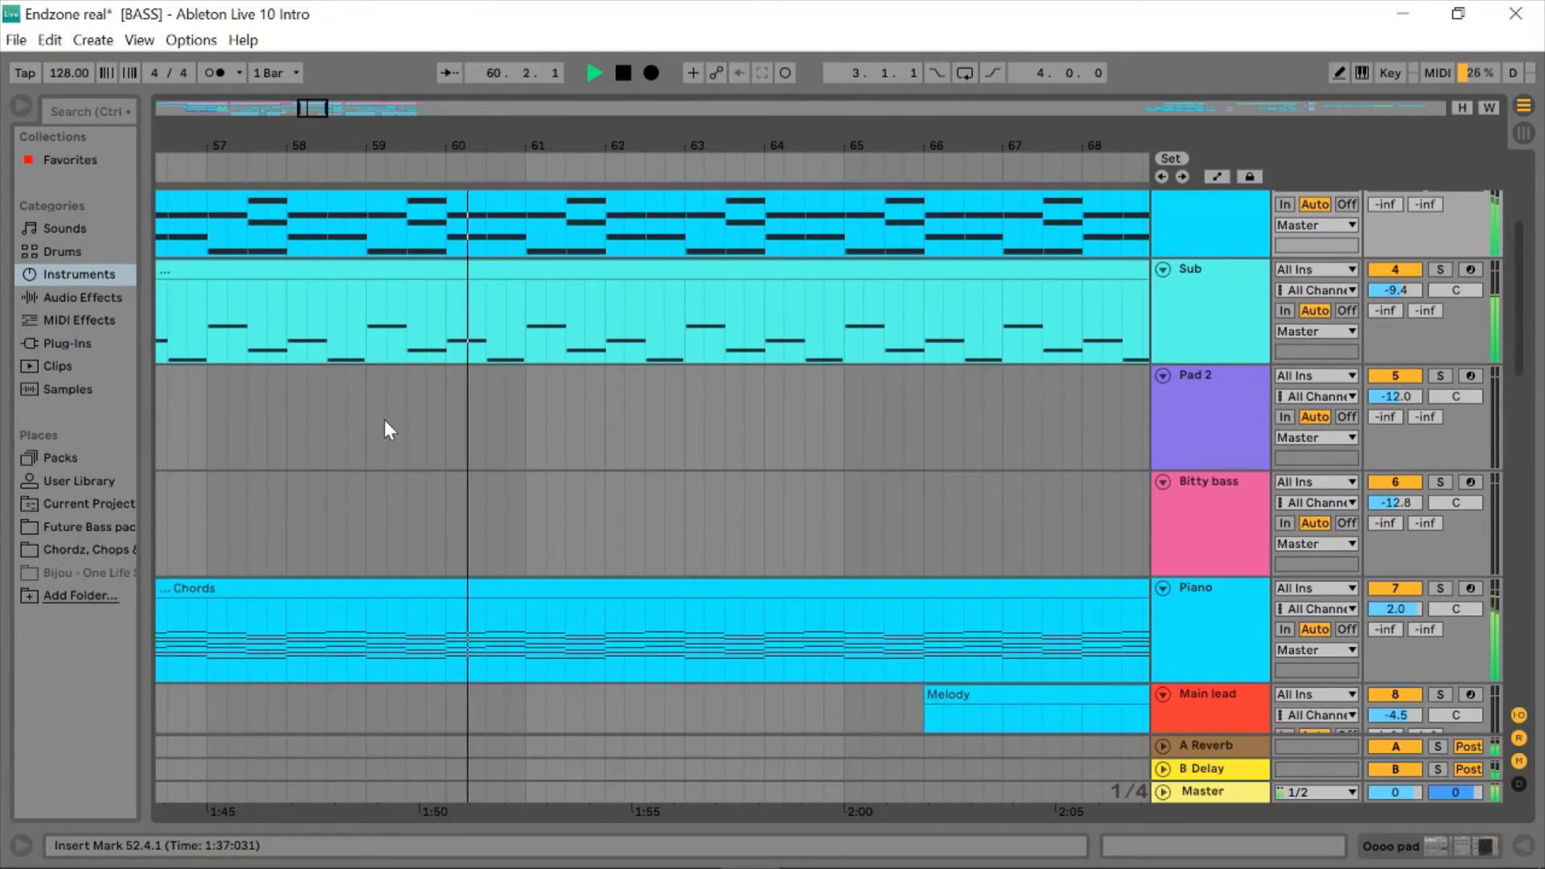
- Restart playback from bar 66 and solo the Main lead track to hear its Melody clip
{"action": "left_click", "coordinate": [929, 502]}
{"action": "key", "text": "space"}
{"action": "scroll", "coordinate": [929, 502], "scroll_direction": "down", "scroll_amount": 4}
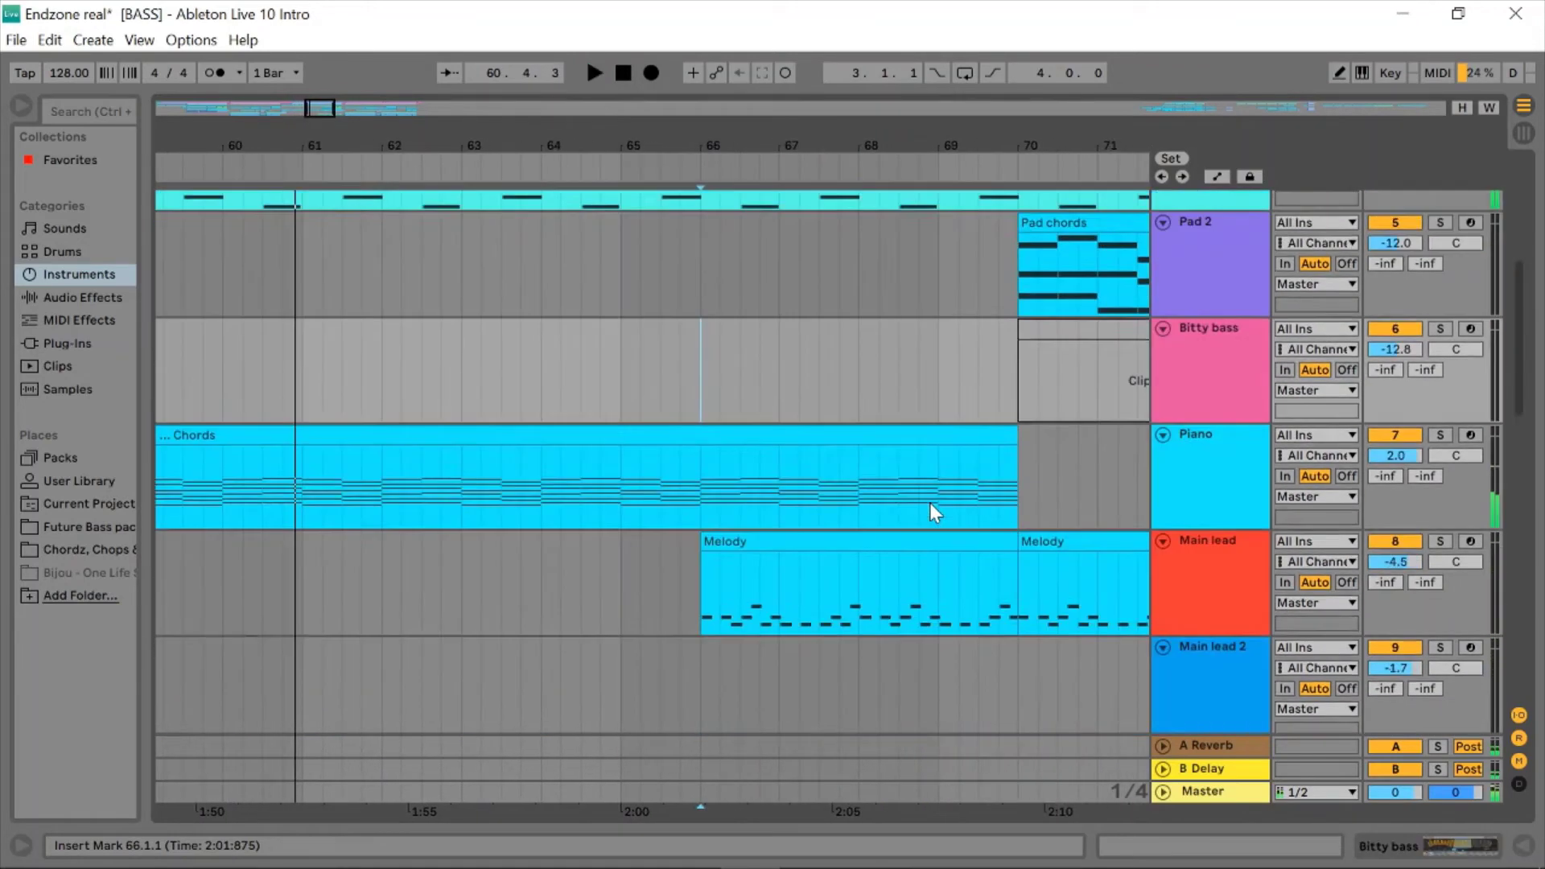
{"action": "scroll", "coordinate": [929, 502], "scroll_direction": "down", "scroll_amount": 2}
{"action": "key", "text": "space"}
{"action": "left_click", "coordinate": [1449, 465]}
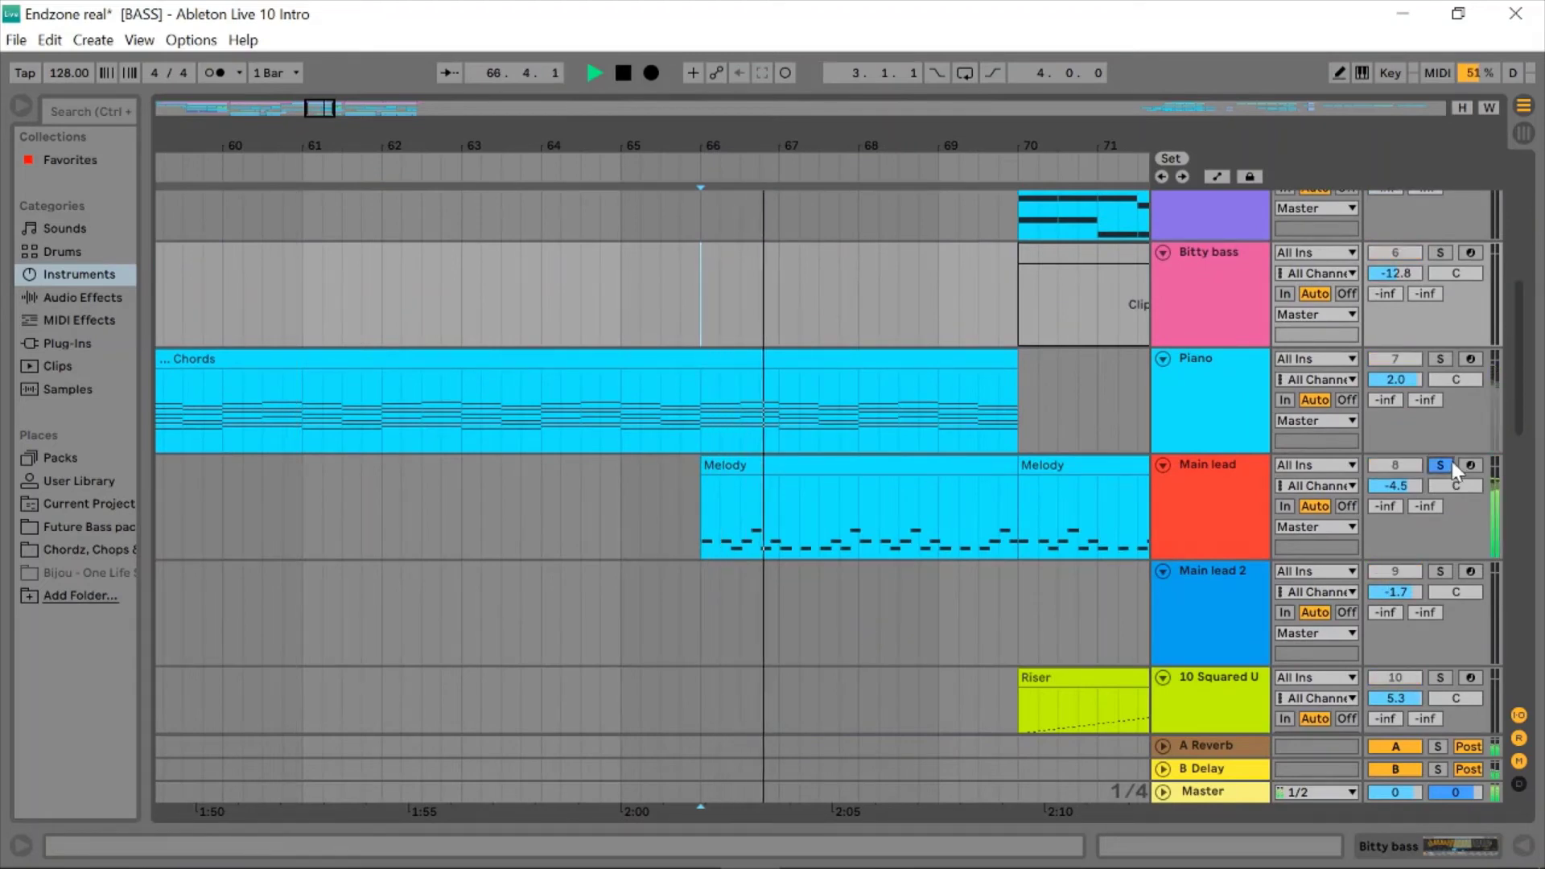
- Solo the Arp track during playback, and play the Vocal chops track soloed from bar 66
{"action": "scroll", "coordinate": [814, 399], "scroll_direction": "down", "scroll_amount": 10}
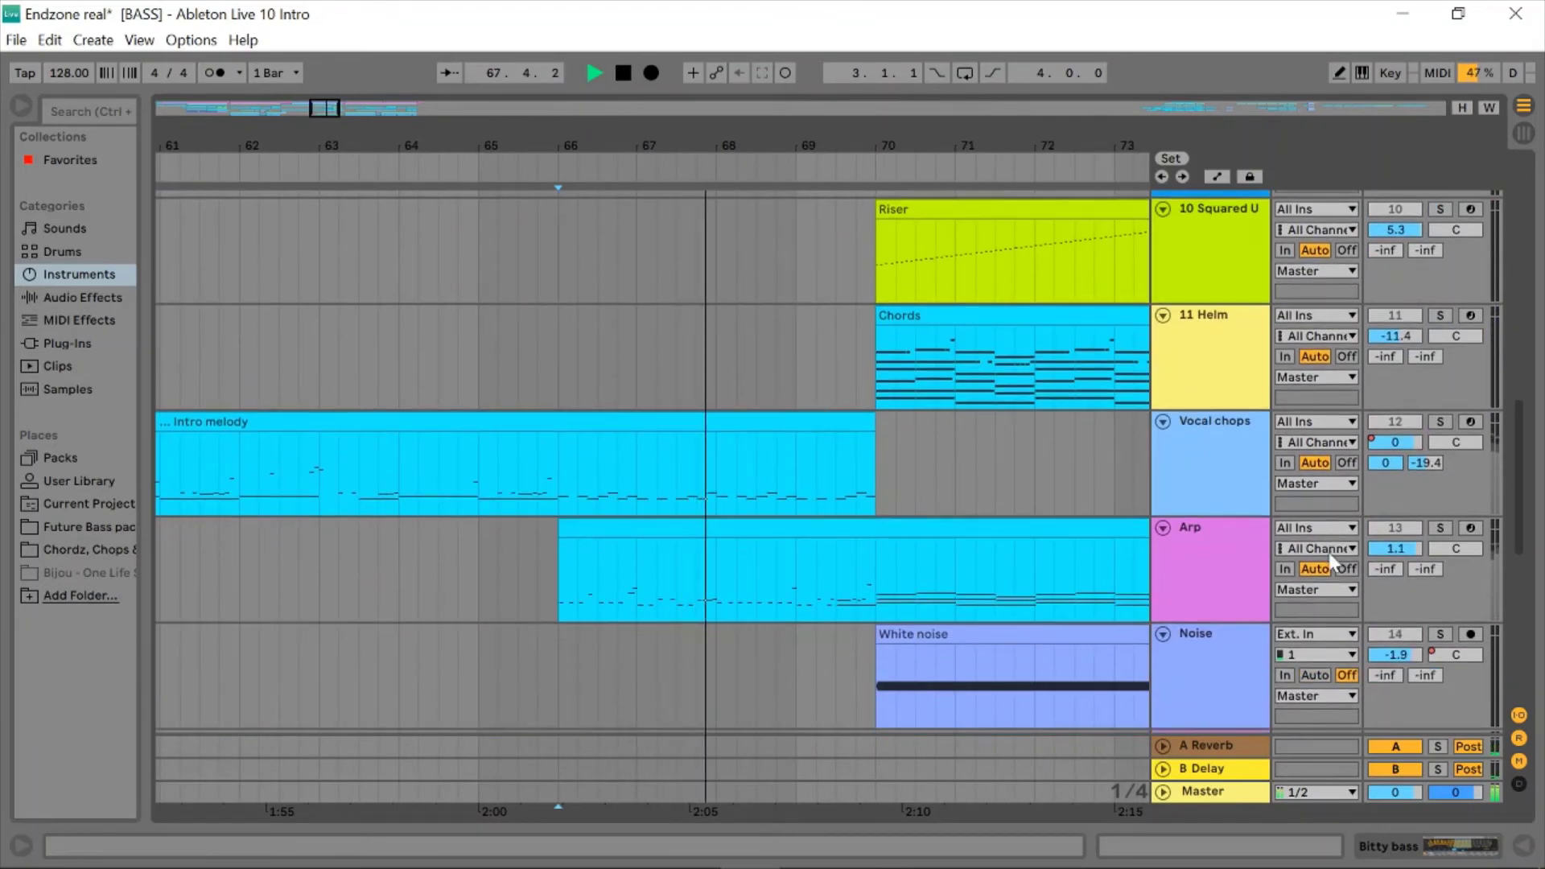
{"action": "left_click", "coordinate": [1440, 531]}
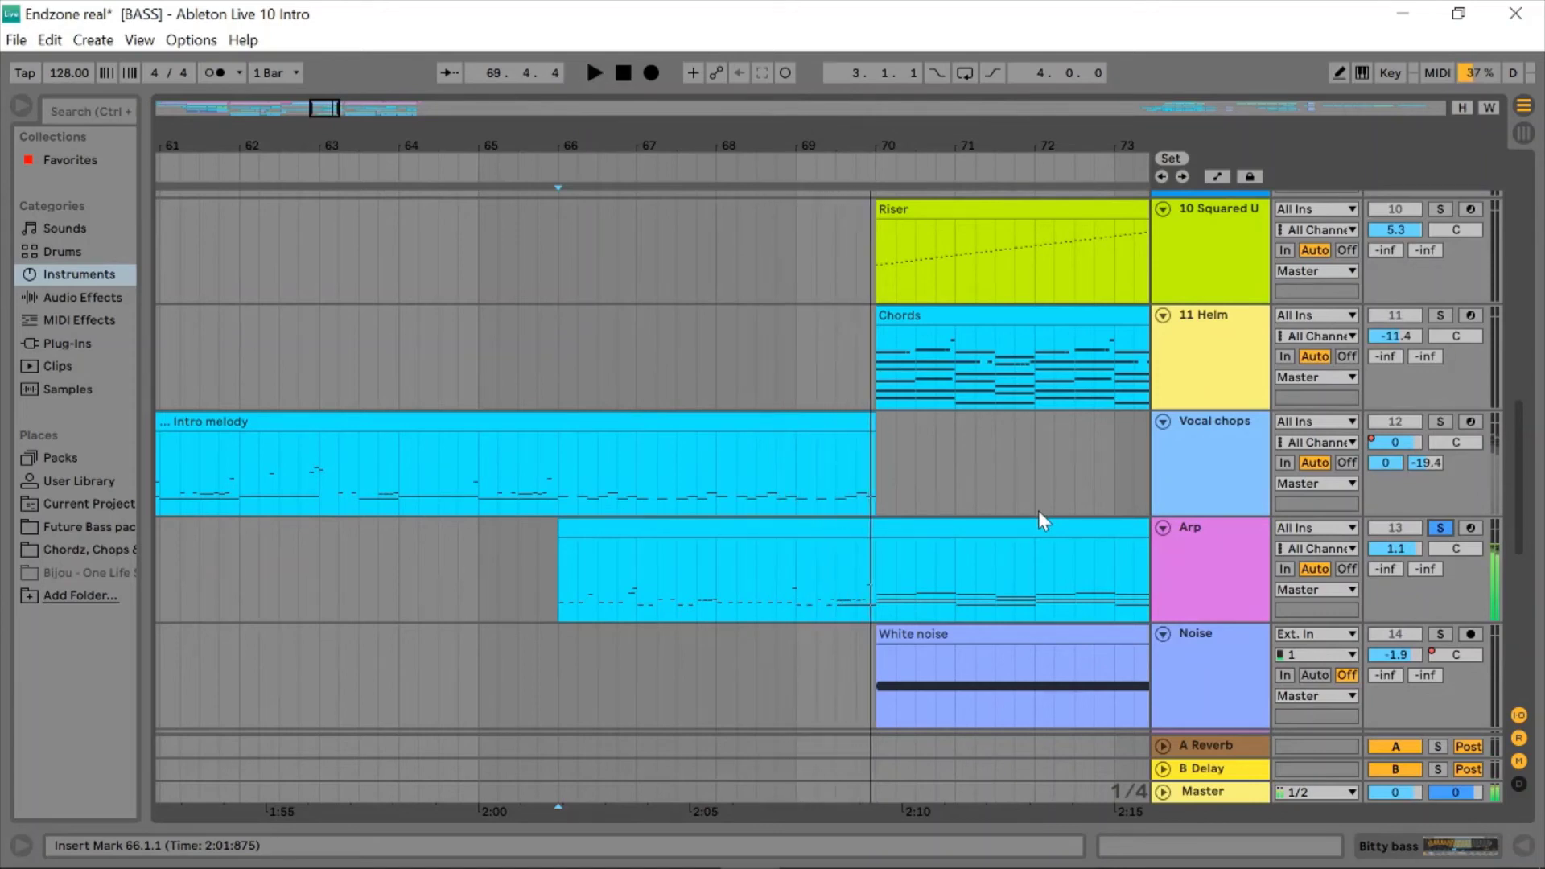
{"action": "left_click", "coordinate": [1440, 422]}
{"action": "key", "text": "space"}
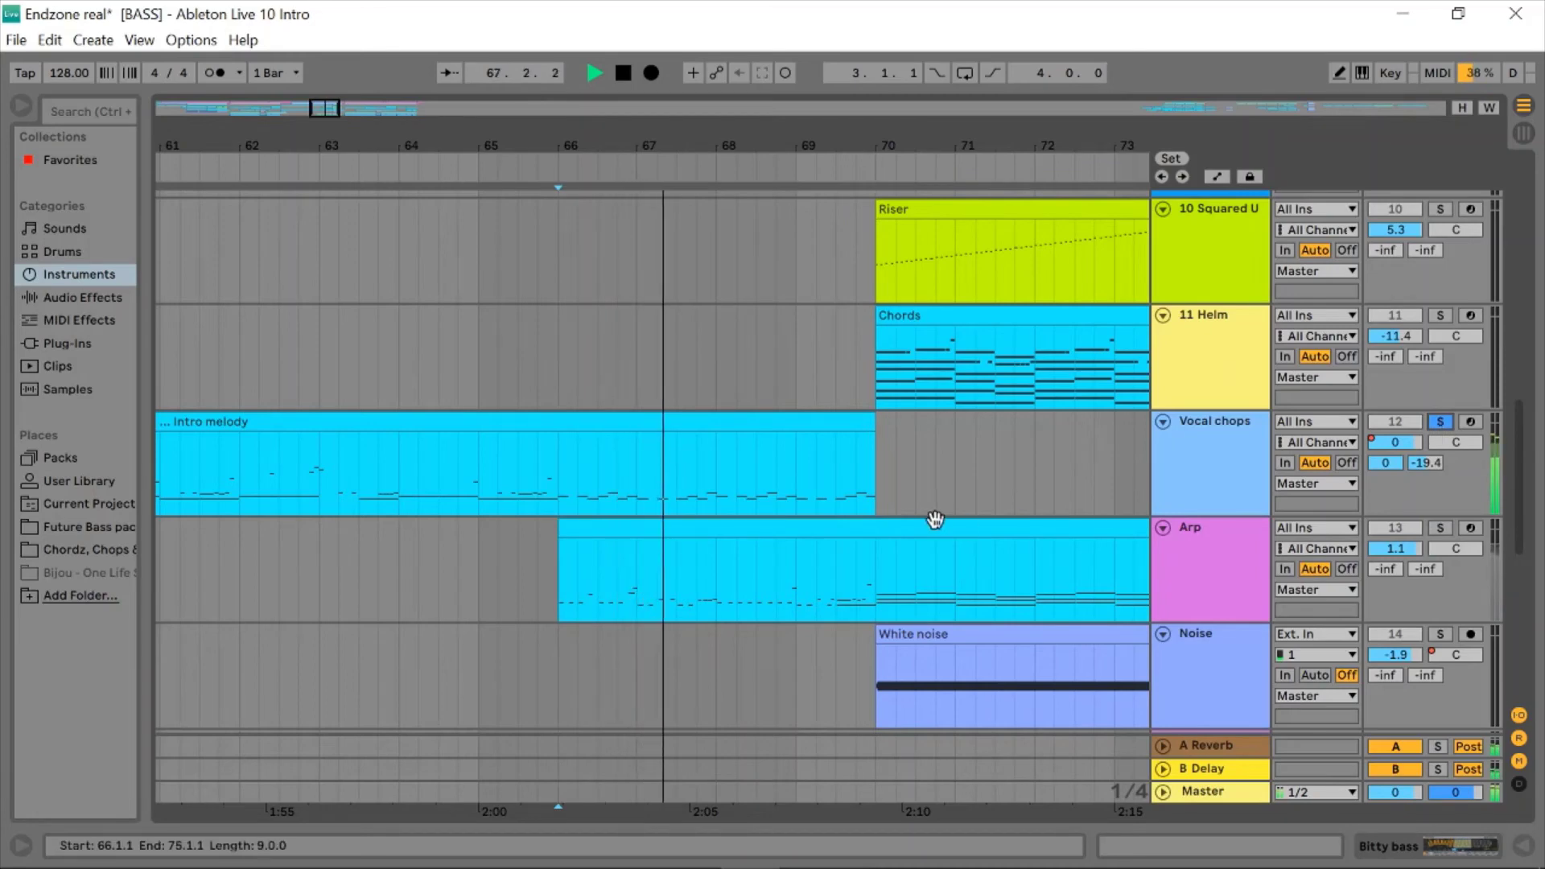
- Solo the Oooo pad track and play its Pad chords clip from bar 66
{"action": "scroll", "coordinate": [934, 519], "scroll_direction": "down", "scroll_amount": 6}
{"action": "scroll", "coordinate": [935, 520], "scroll_direction": "up", "scroll_amount": 10}
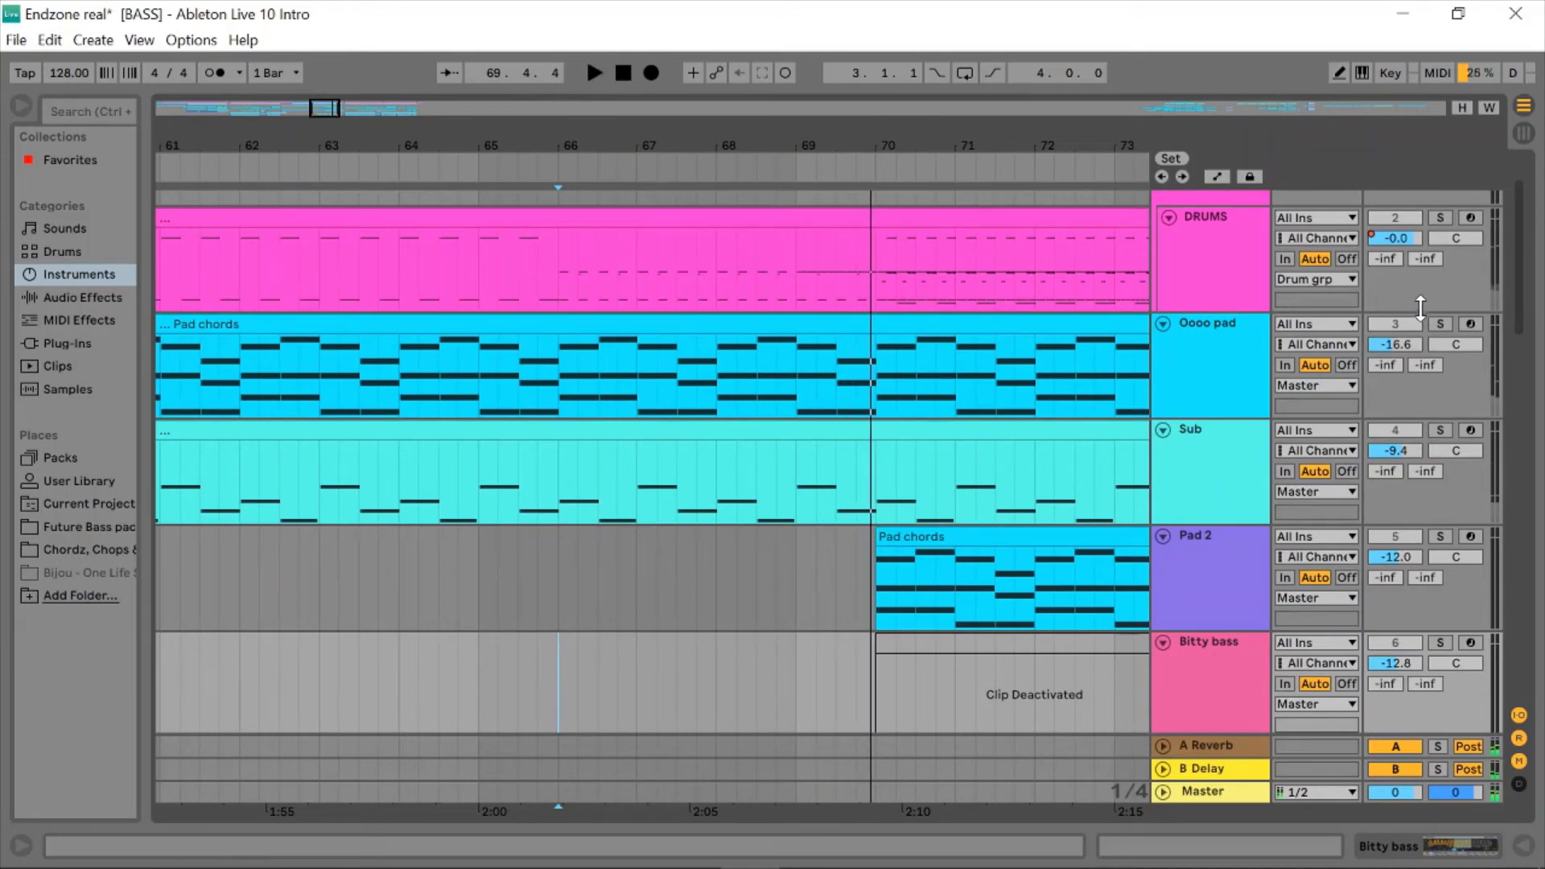
{"action": "left_click", "coordinate": [1440, 324]}
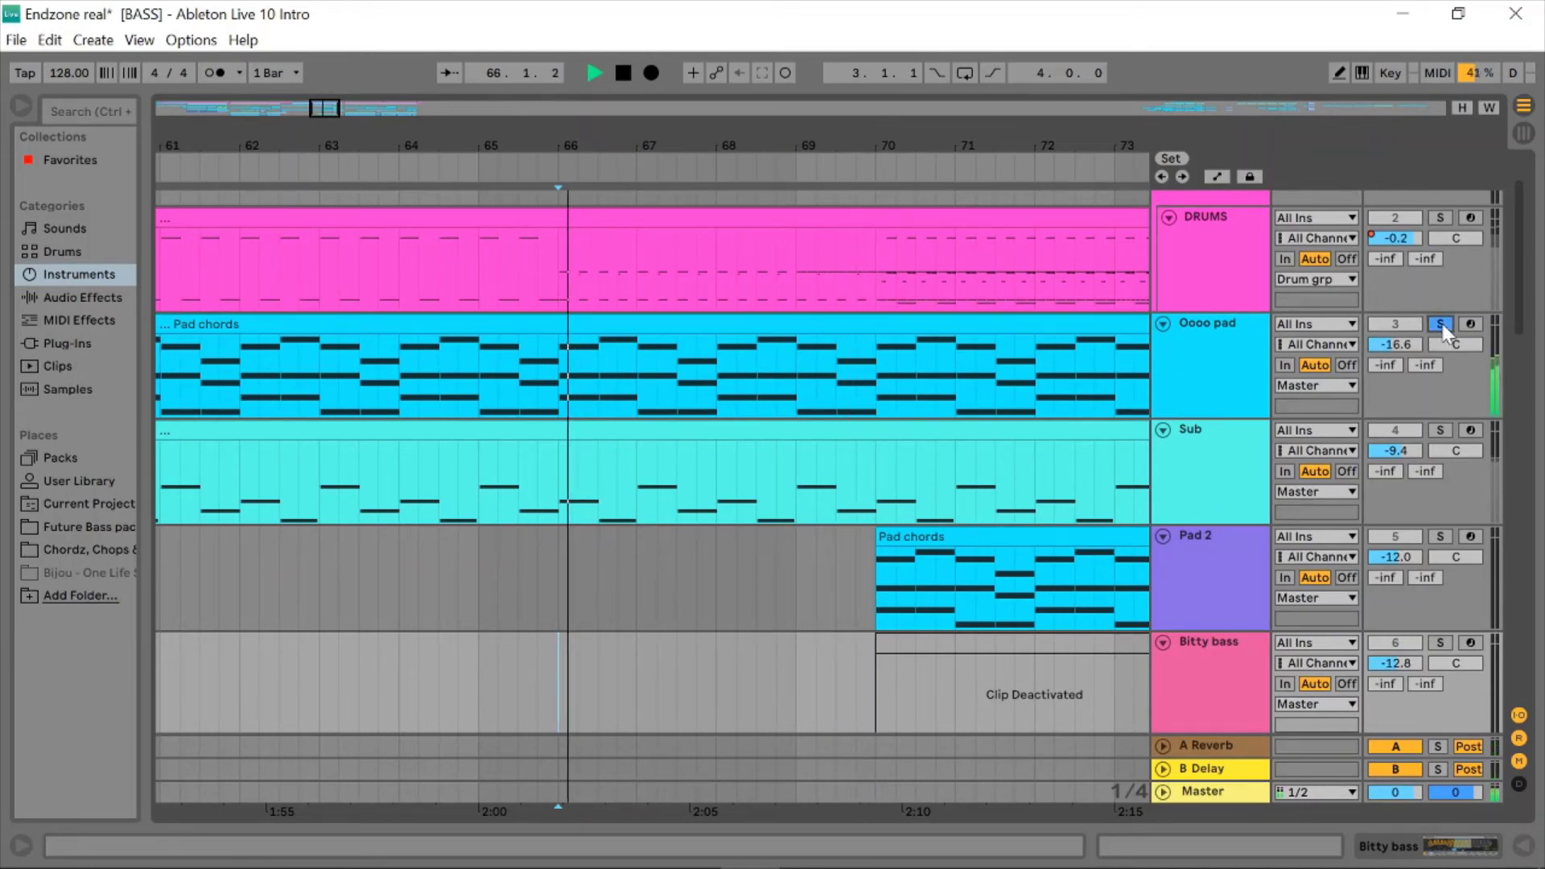
- Play on from bar 66 with the Oooo pad solo off, following the clips of every track past bar 70
{"action": "scroll", "coordinate": [943, 341], "scroll_direction": "down", "scroll_amount": 3}
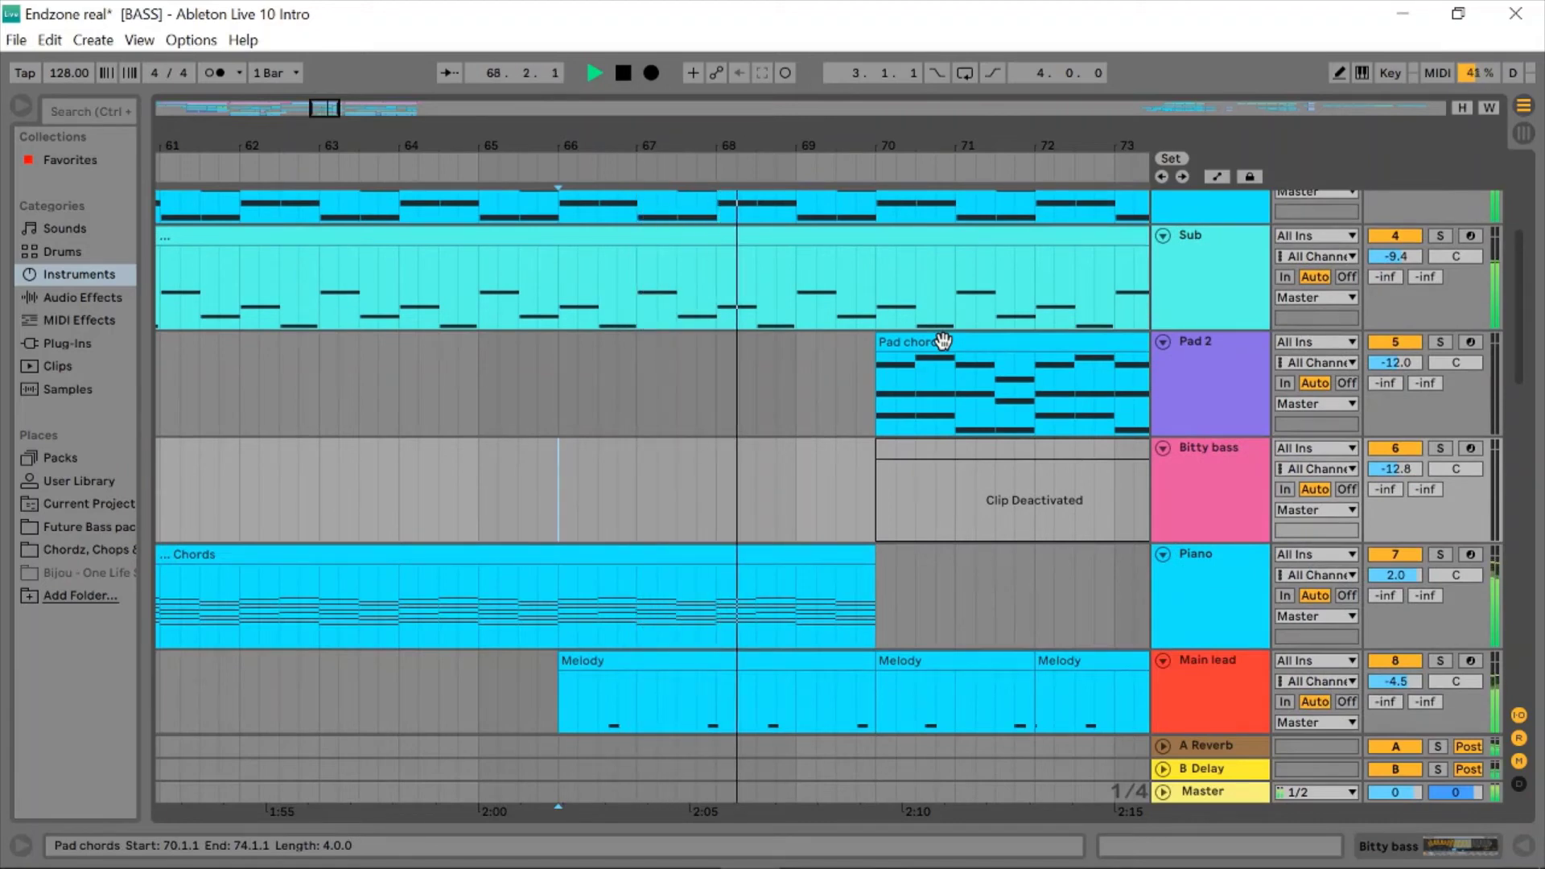
{"action": "scroll", "coordinate": [943, 341], "scroll_direction": "right", "scroll_amount": 3}
{"action": "scroll", "coordinate": [943, 341], "scroll_direction": "down", "scroll_amount": 5}
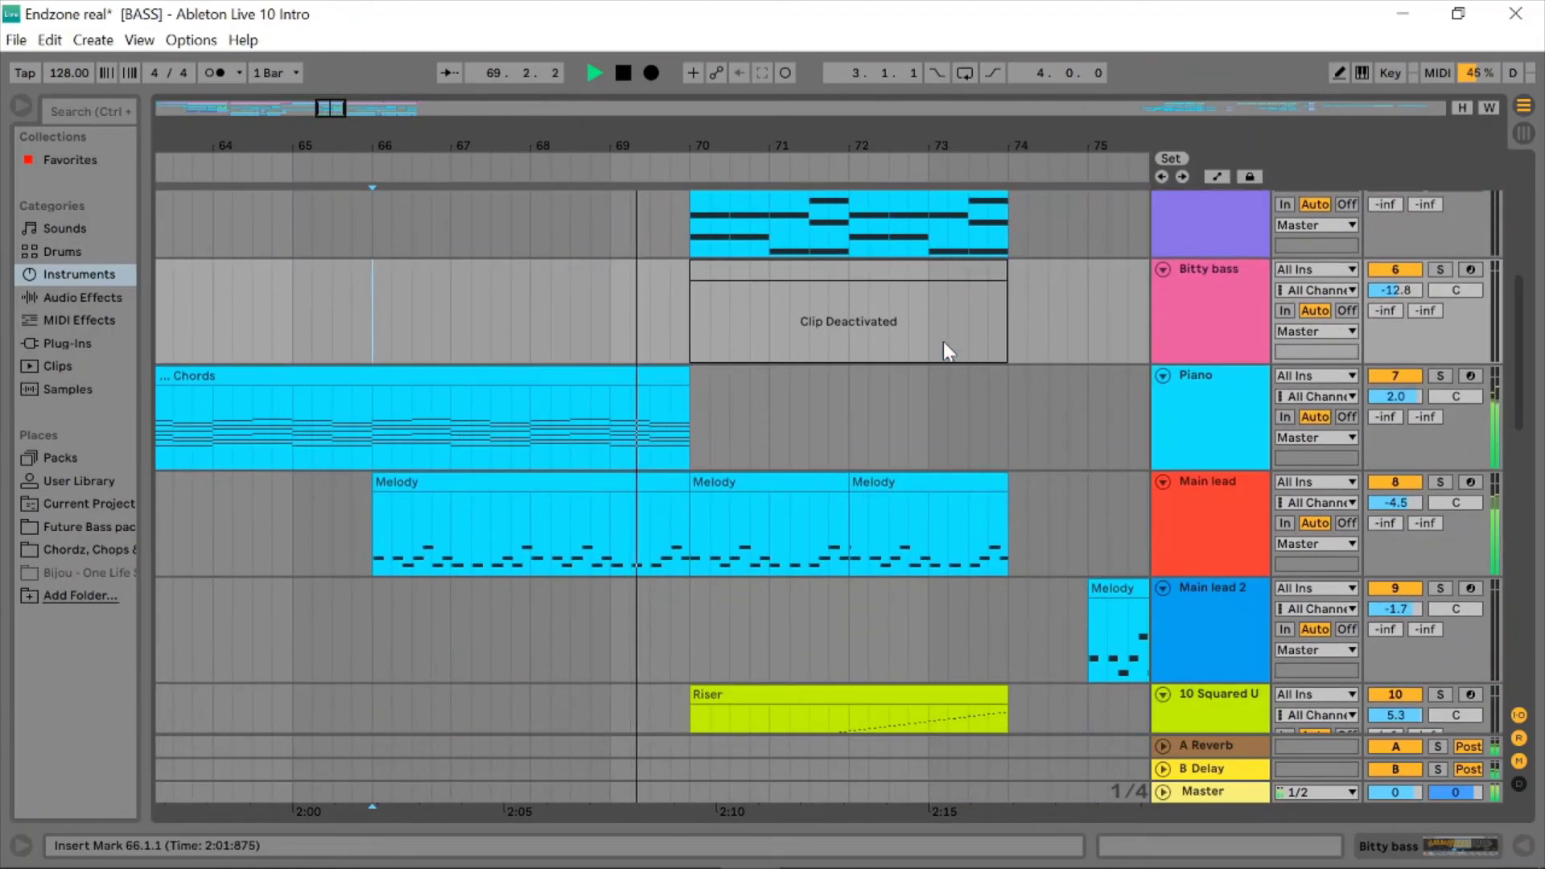
{"action": "scroll", "coordinate": [943, 341], "scroll_direction": "down", "scroll_amount": 4}
{"action": "scroll", "coordinate": [943, 341], "scroll_direction": "right", "scroll_amount": 2}
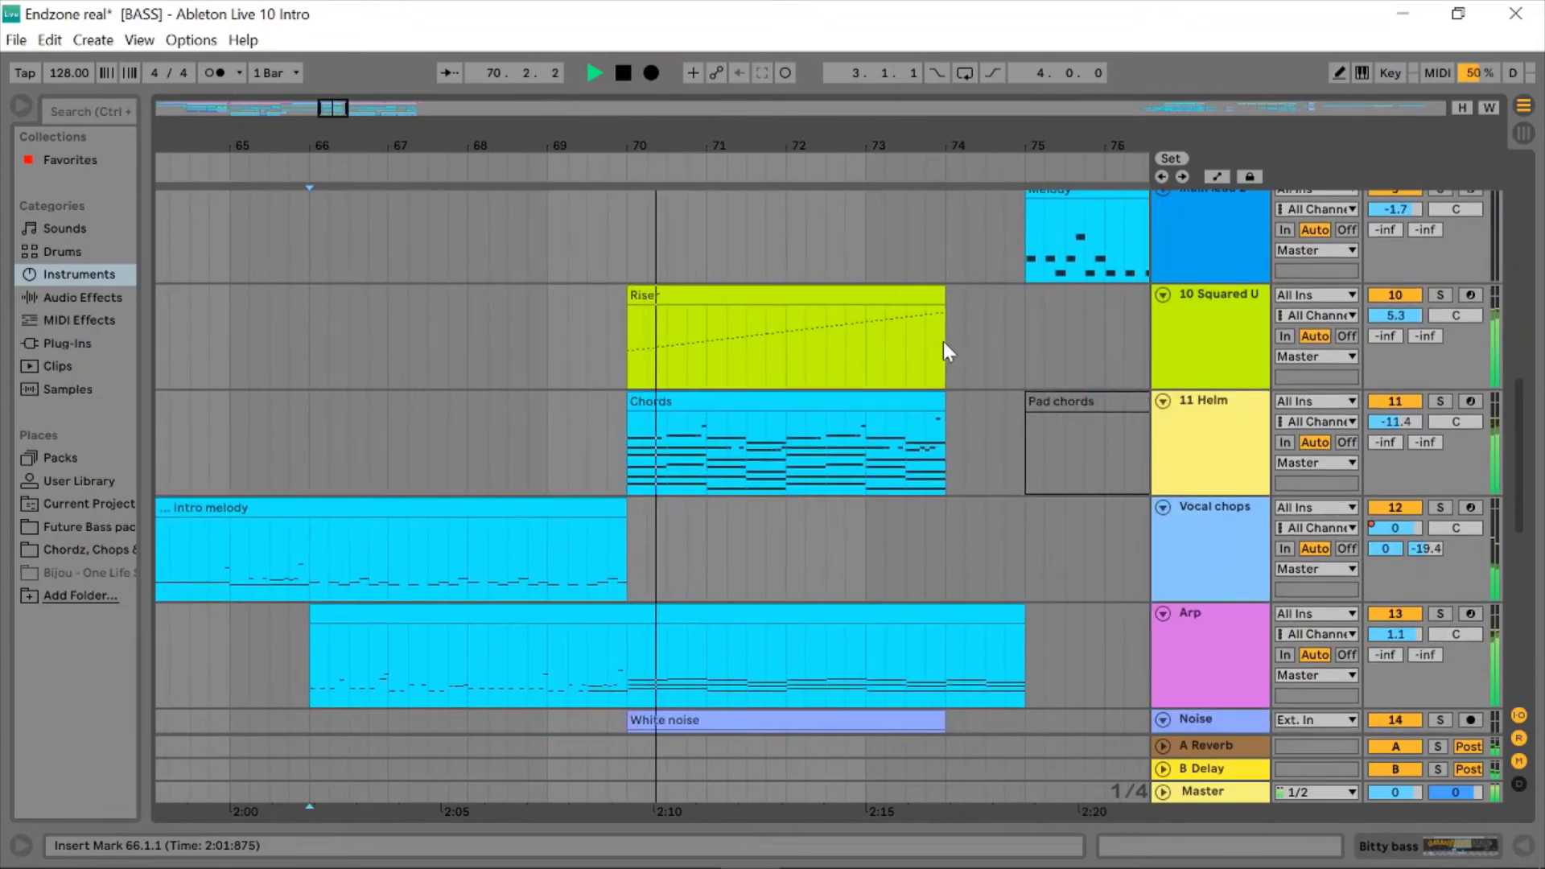
{"action": "scroll", "coordinate": [943, 342], "scroll_direction": "right", "scroll_amount": 1}
{"action": "scroll", "coordinate": [830, 373], "scroll_direction": "down", "scroll_amount": 4}
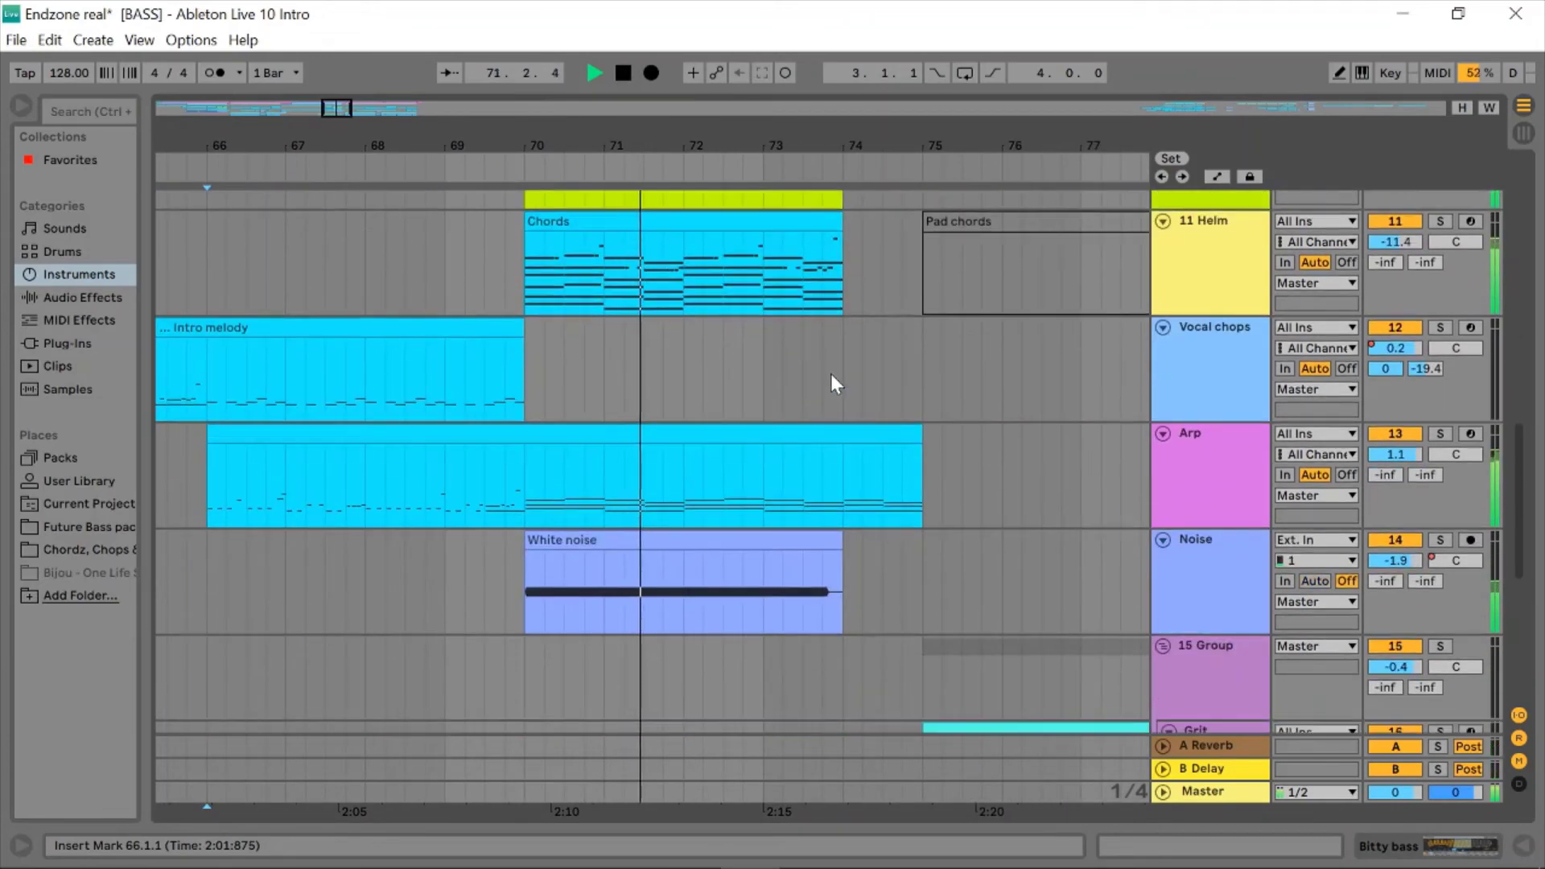
{"action": "scroll", "coordinate": [830, 373], "scroll_direction": "up", "scroll_amount": 2}
{"action": "scroll", "coordinate": [830, 373], "scroll_direction": "up", "scroll_amount": 15}
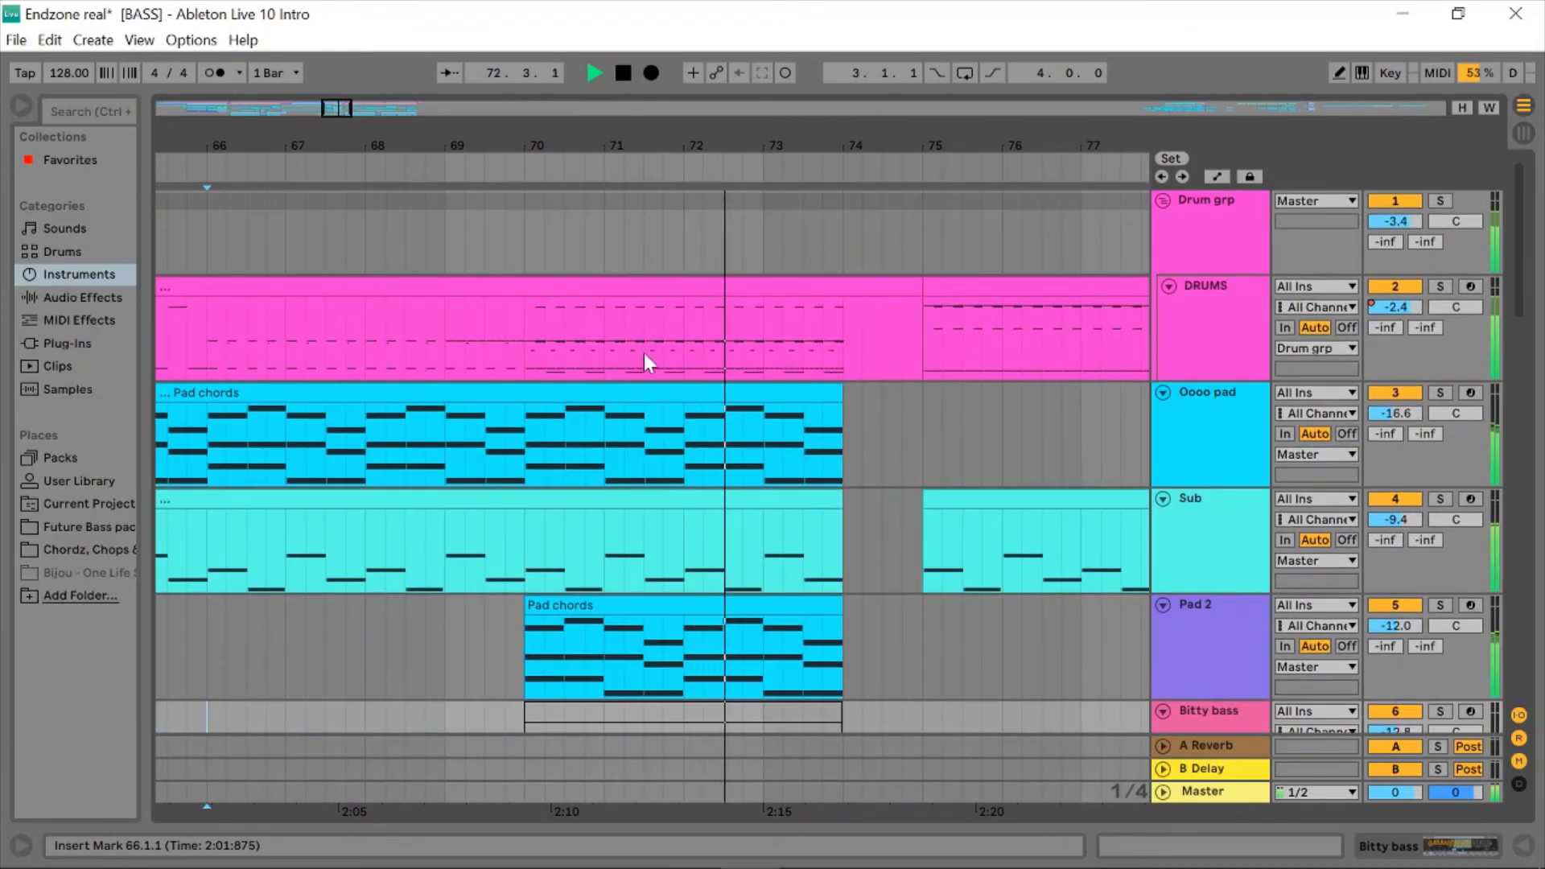
- Solo the DRUMS track and play its pattern from bar 70
{"action": "left_click", "coordinate": [527, 354]}
{"action": "key", "text": "space"}
{"action": "left_click", "coordinate": [1446, 287]}
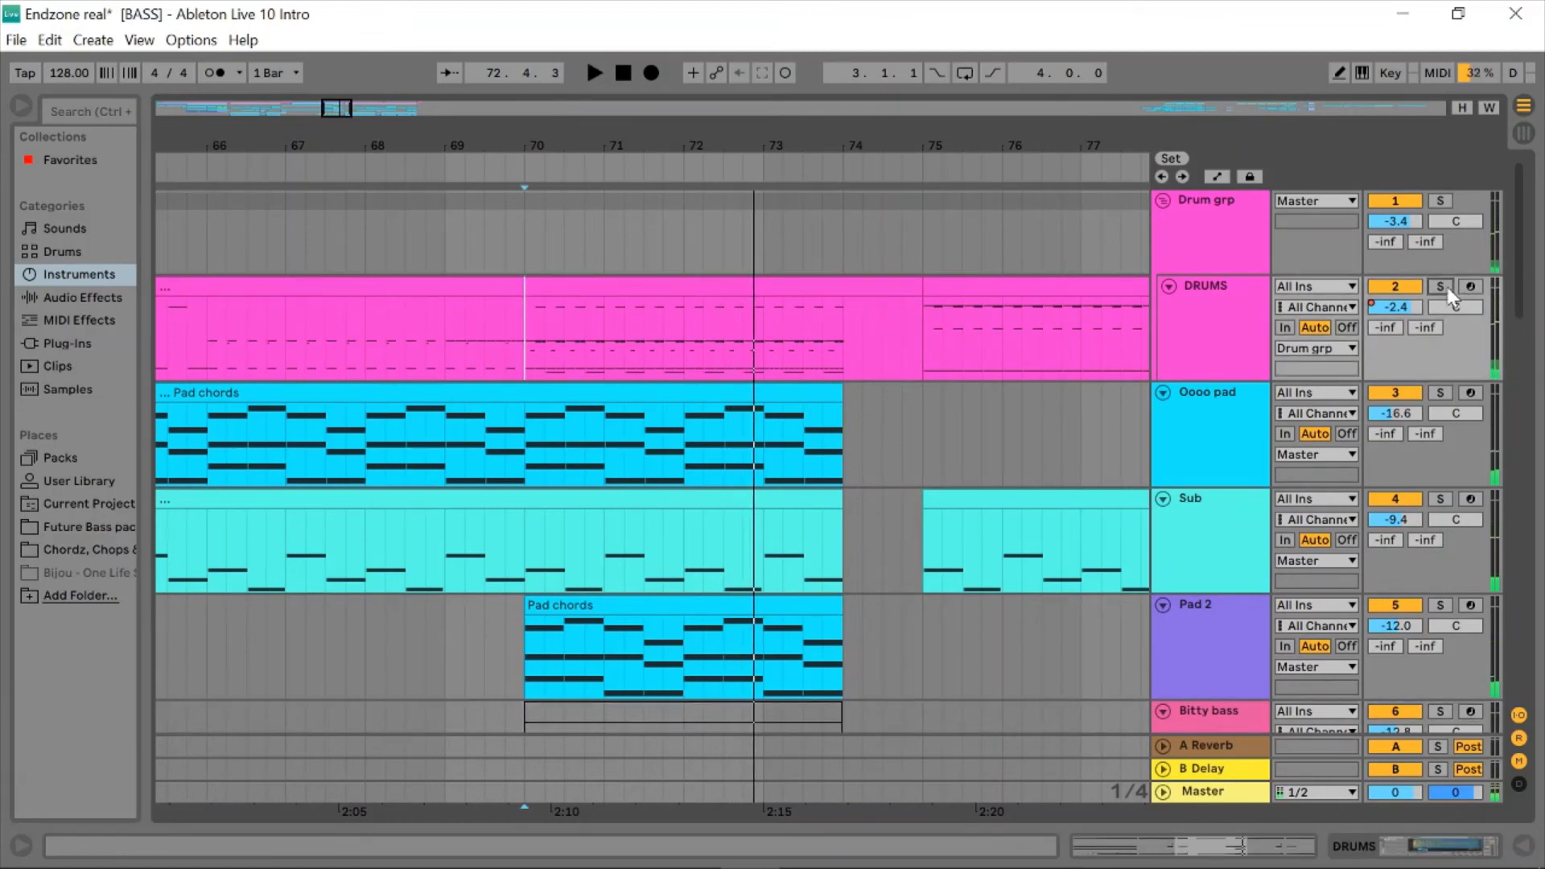
{"action": "key", "text": "space"}
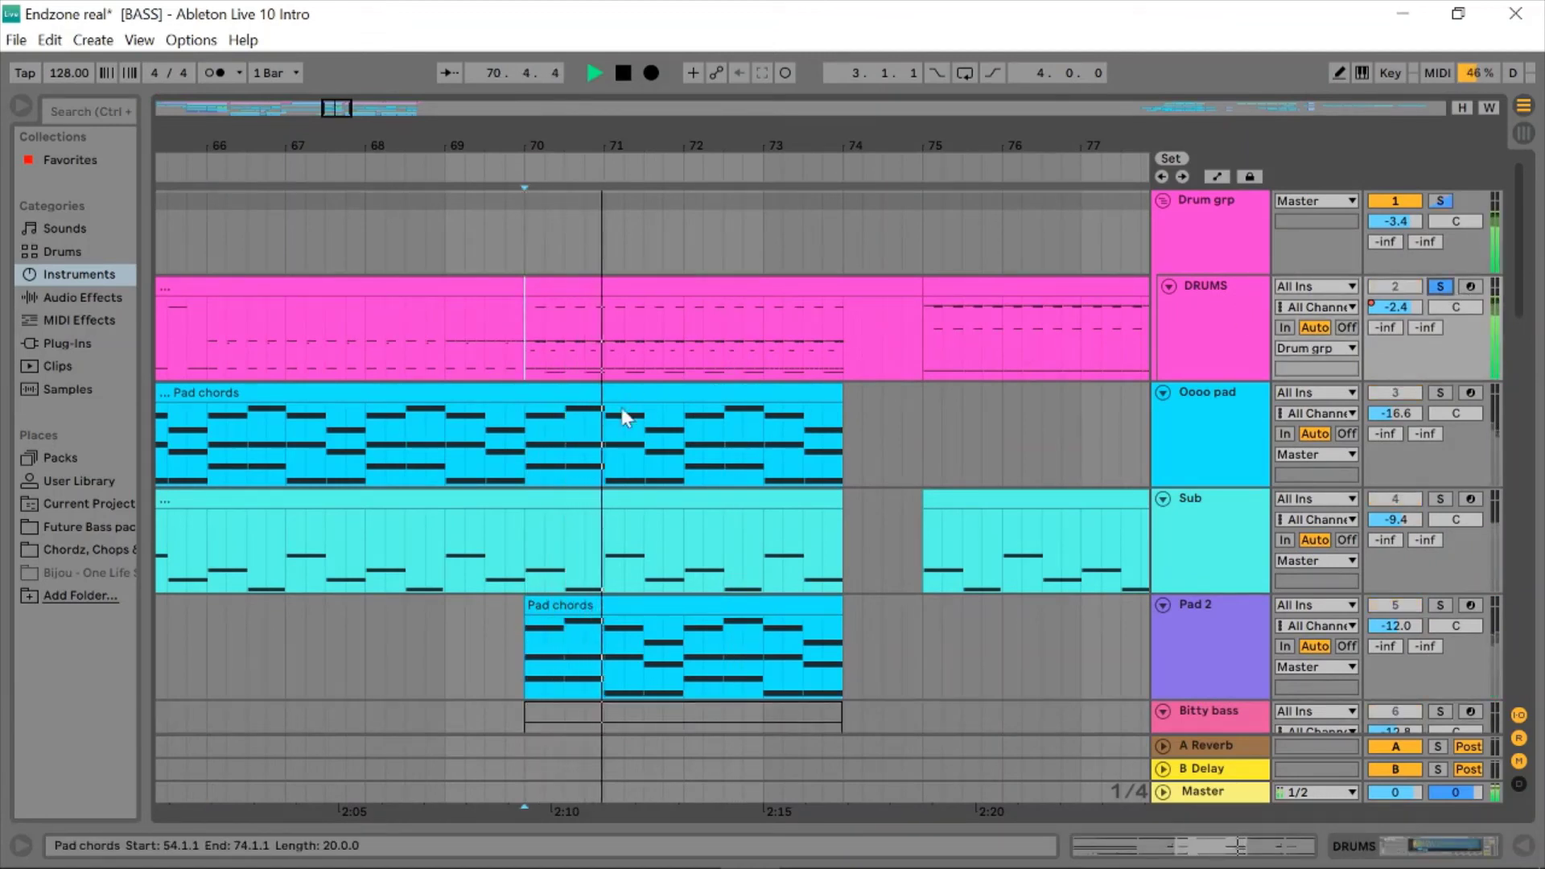
- Solo the Oooo pad track and play its Pad chords clip from bar 70
{"action": "left_click", "coordinate": [523, 438]}
{"action": "key", "text": "space"}
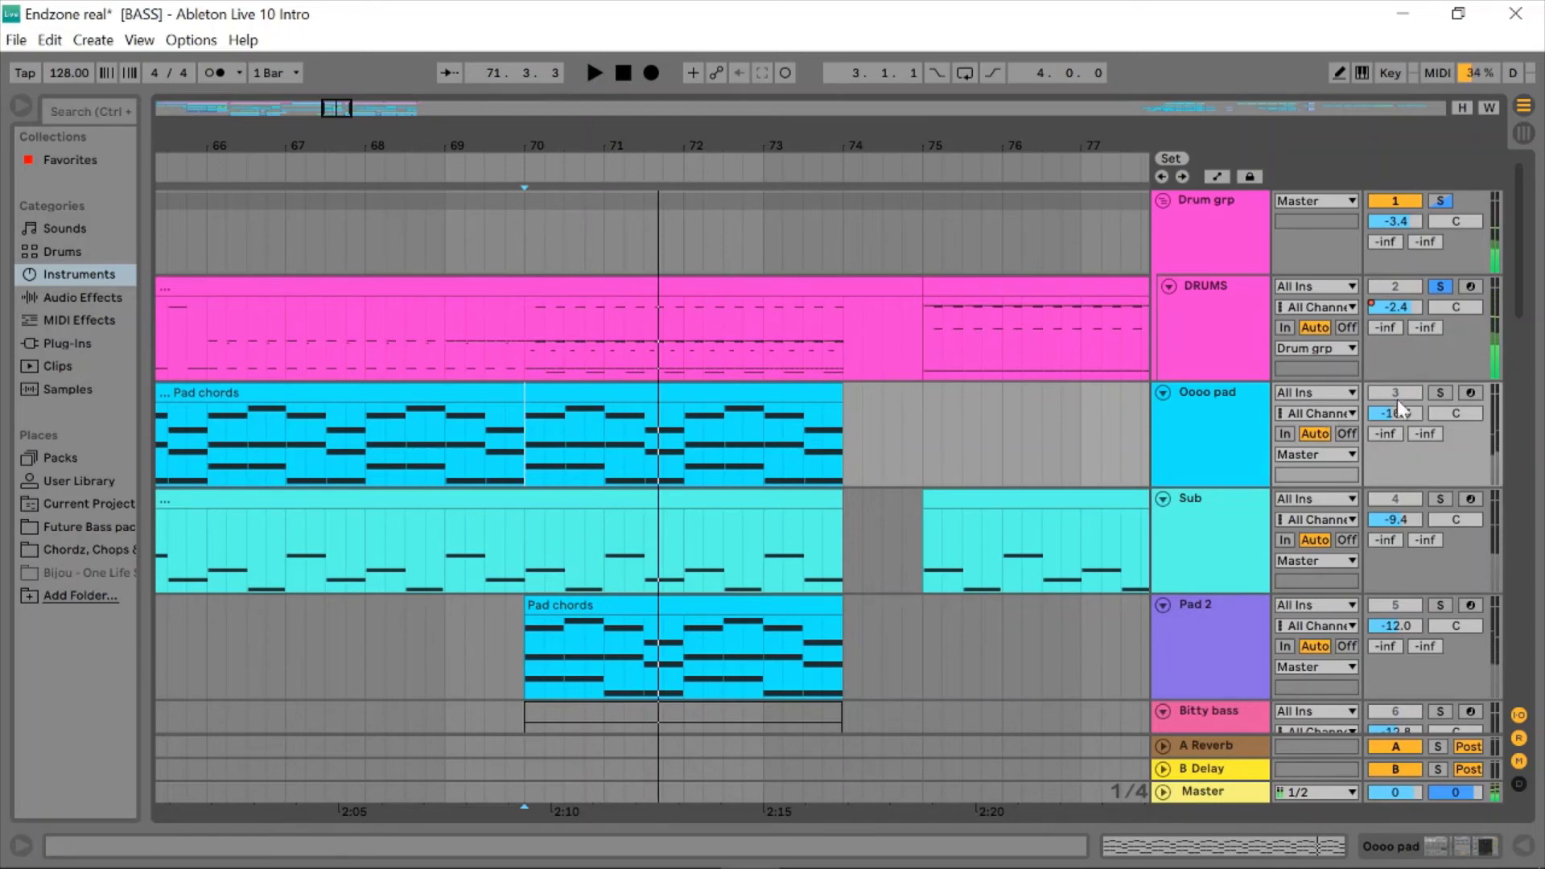
{"action": "left_click", "coordinate": [1440, 393]}
{"action": "key", "text": "space"}
{"action": "scroll", "coordinate": [930, 481], "scroll_direction": "down", "scroll_amount": 3}
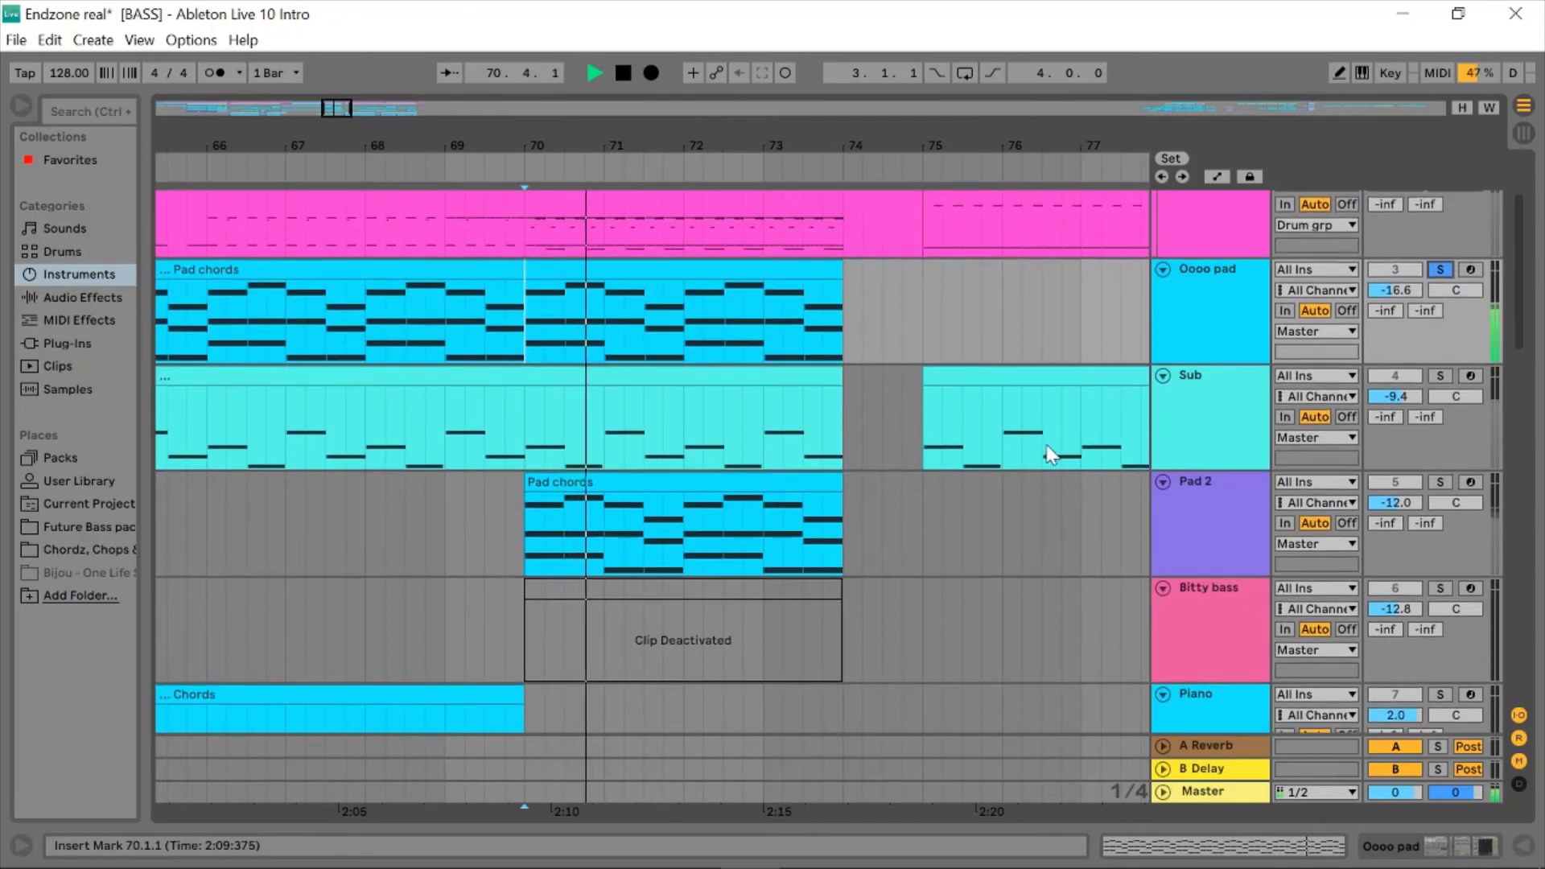
- Solo the Sub track and play its bass notes from bar 70
{"action": "key", "text": "space"}
{"action": "left_click", "coordinate": [1440, 376]}
{"action": "key", "text": "space"}
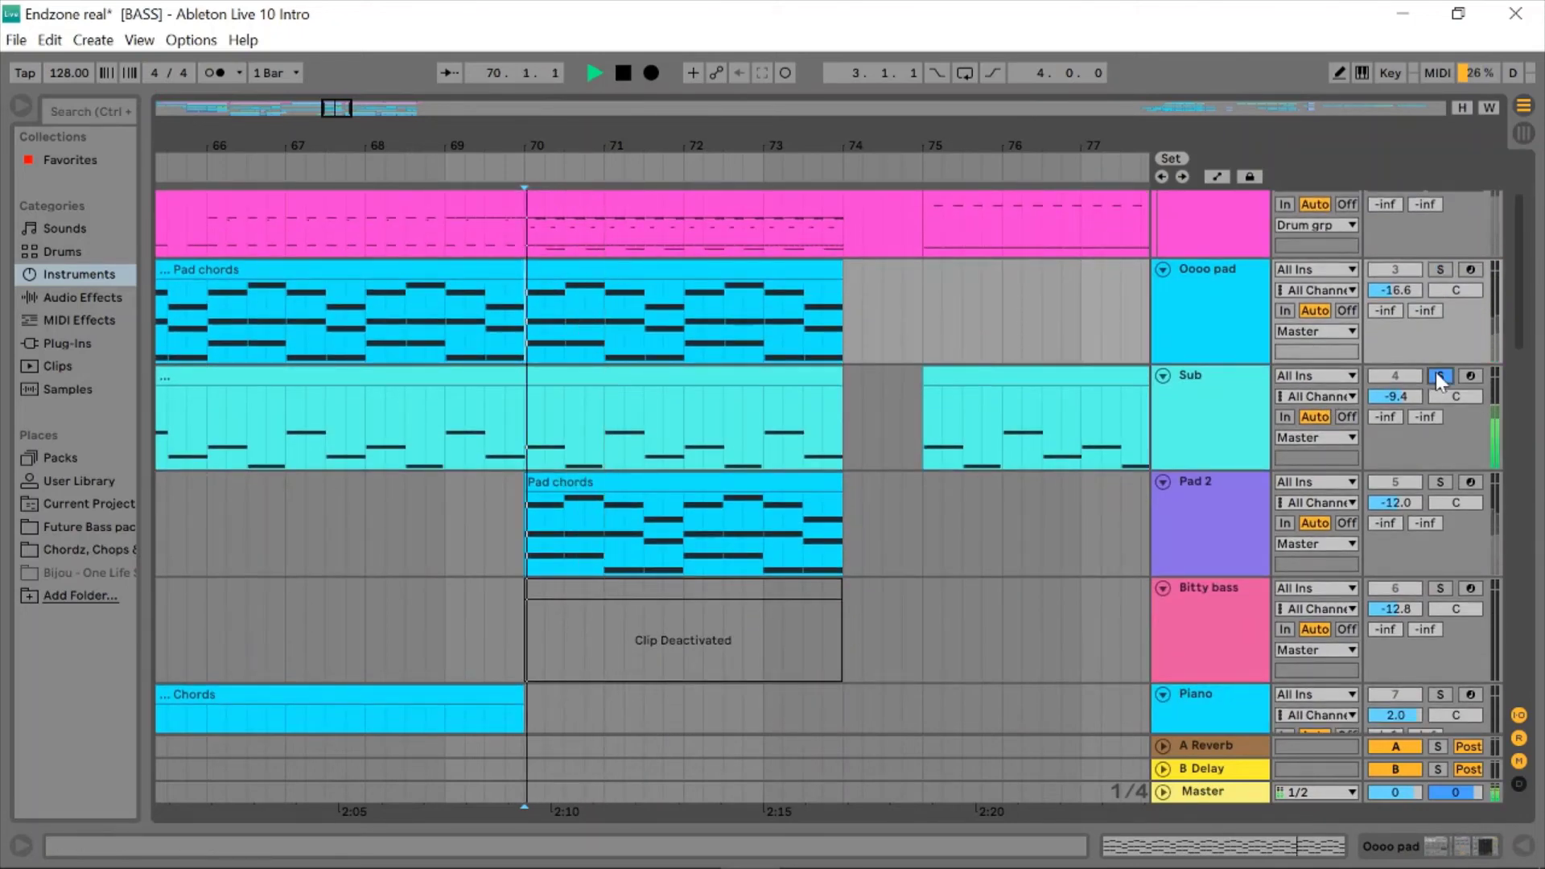
{"action": "scroll", "coordinate": [990, 467], "scroll_direction": "down", "scroll_amount": 4}
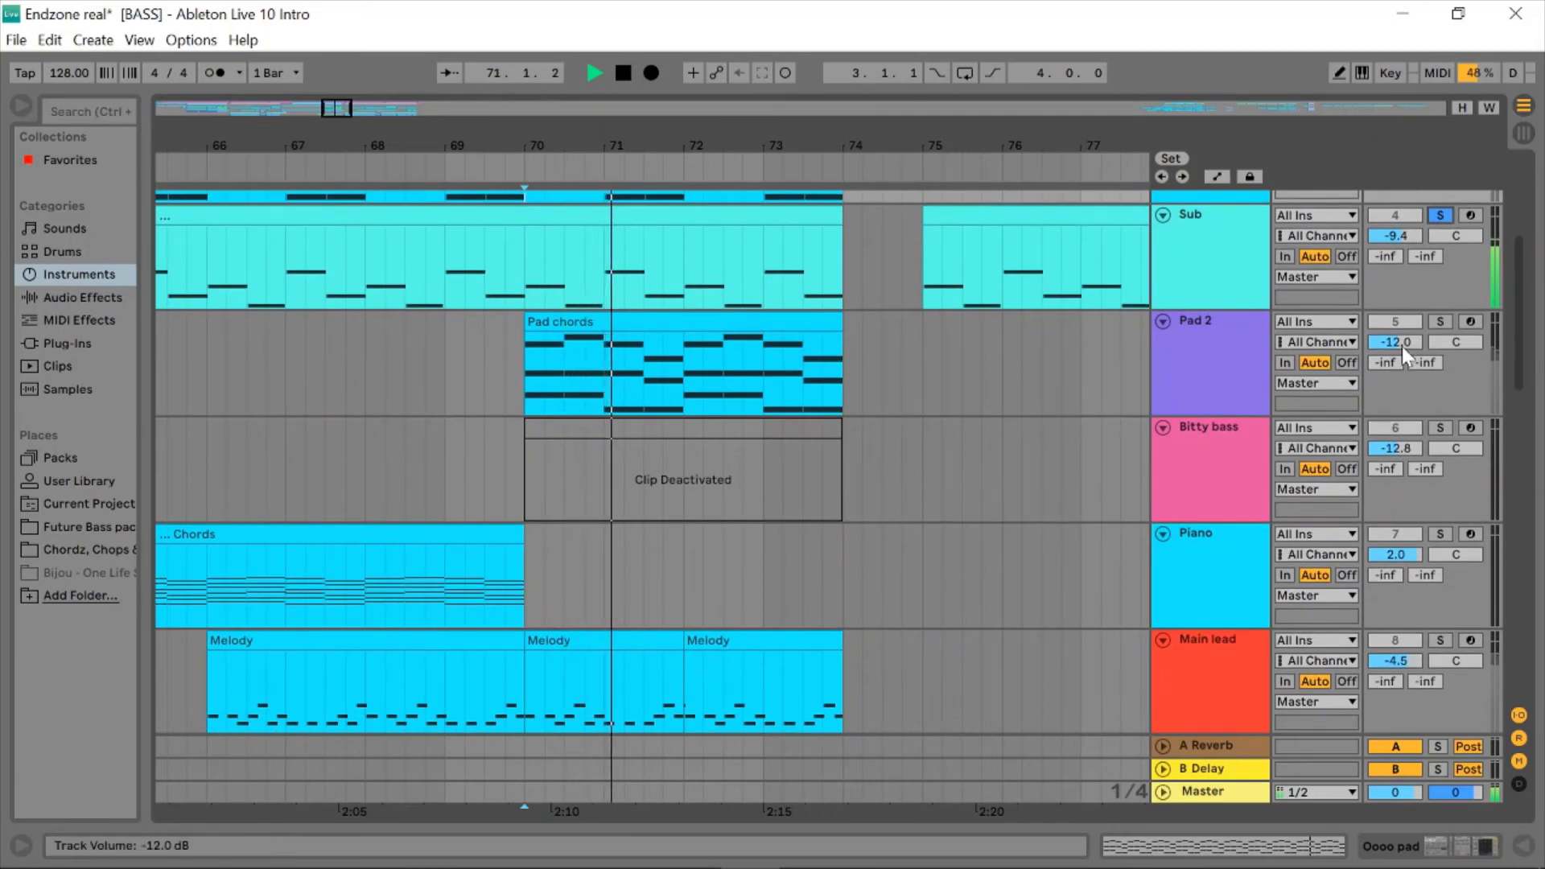
- Solo the Pad 2 track and play its Pad chords clip from bar 70
{"action": "key", "text": "space"}
{"action": "left_click", "coordinate": [1440, 322]}
{"action": "key", "text": "space"}
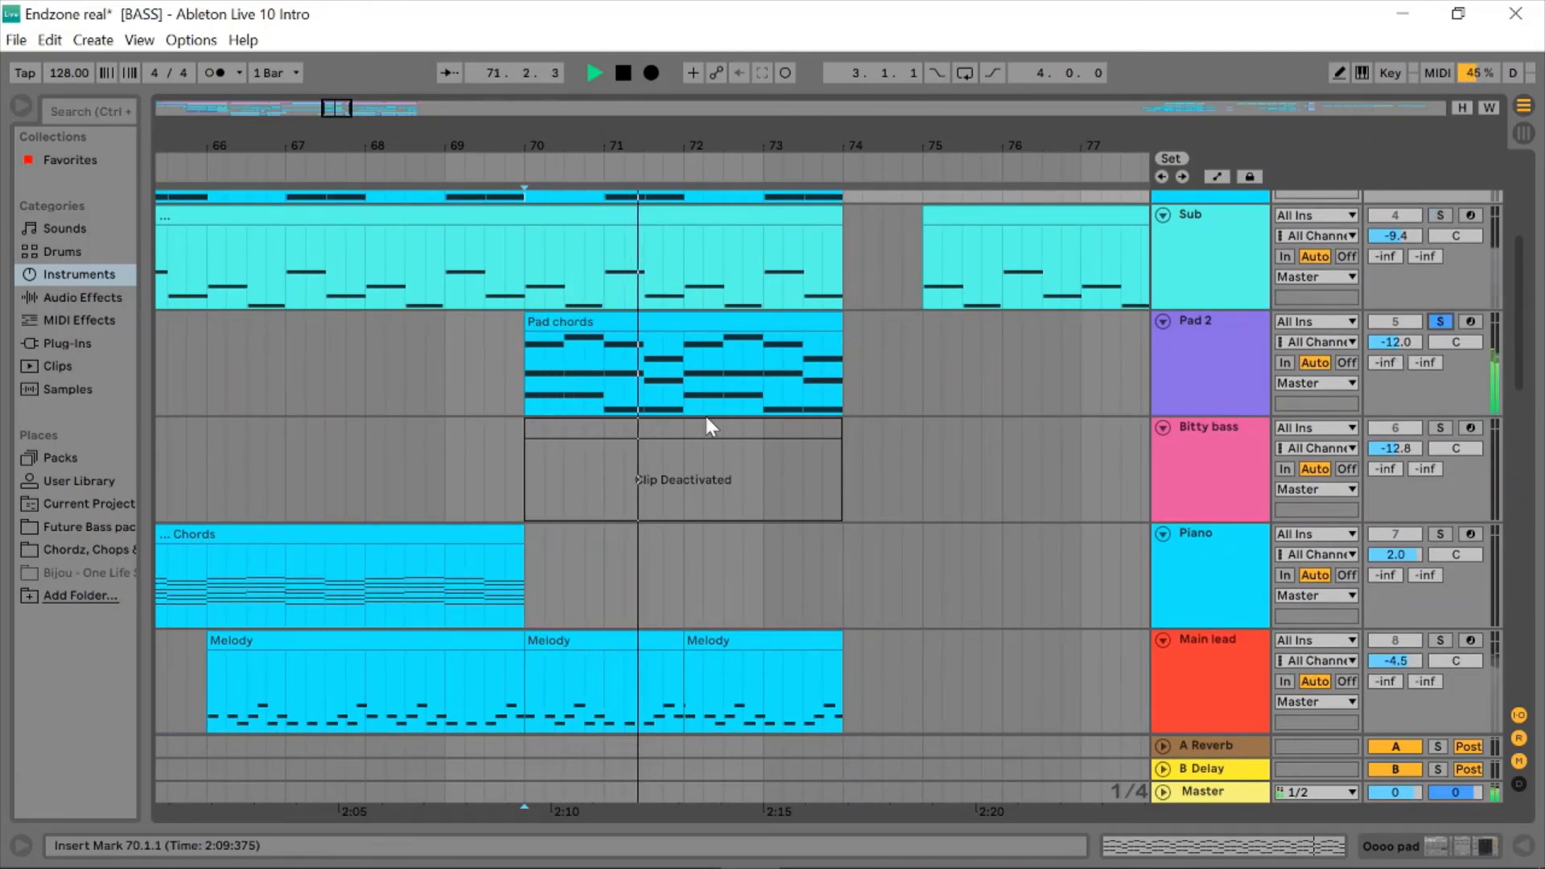
{"action": "scroll", "coordinate": [705, 418], "scroll_direction": "down", "scroll_amount": 5}
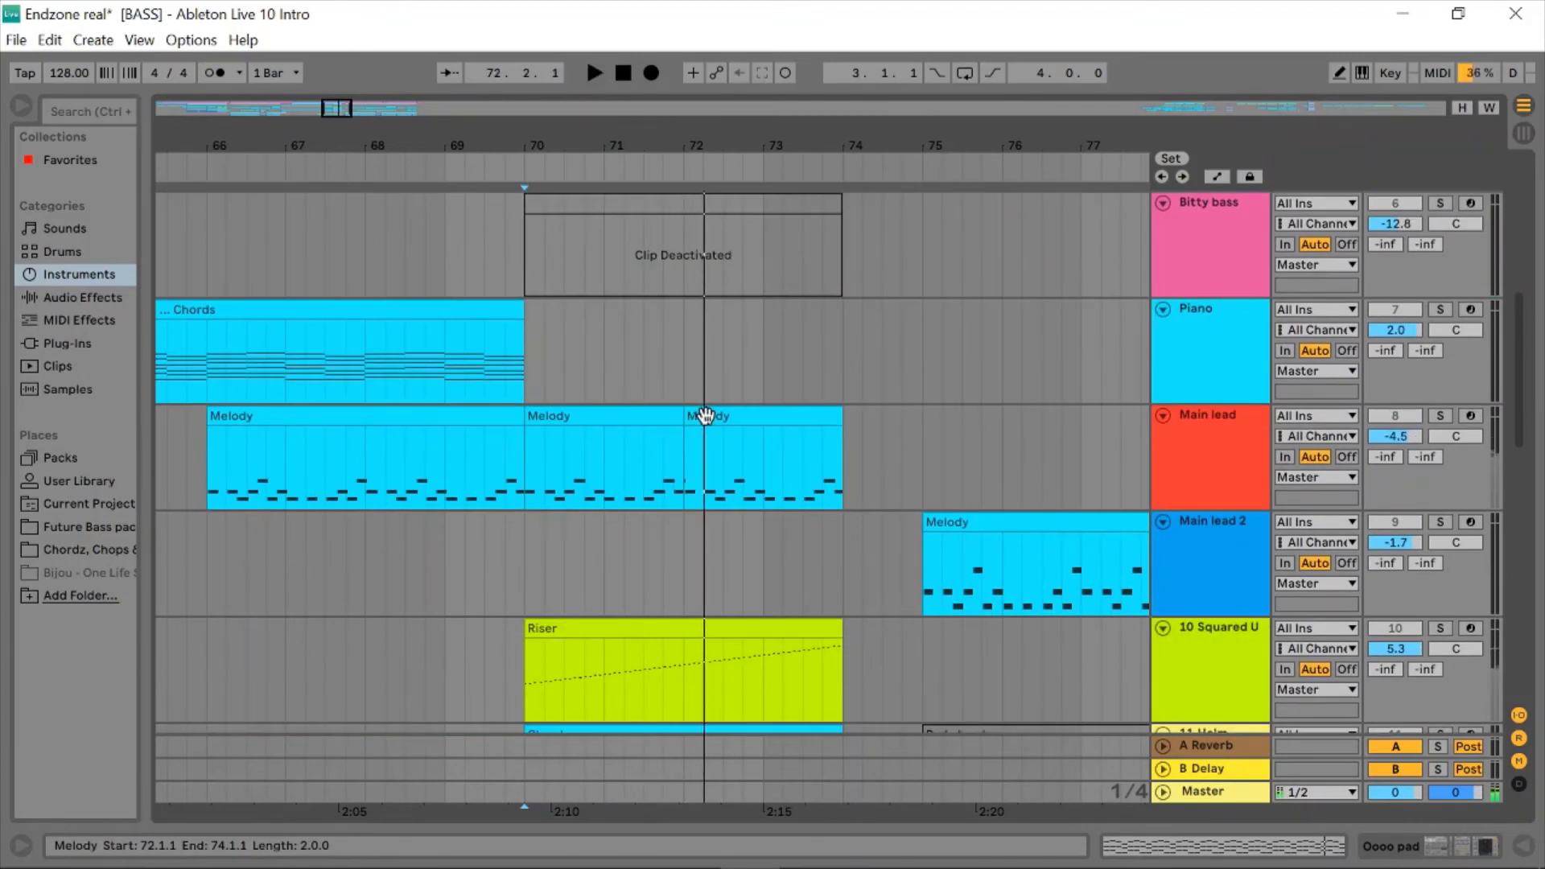
- Play the Main lead's Melody clip and the 10 Squared U track's Riser clip from bar 70, each soloed
{"action": "left_click", "coordinate": [1440, 417]}
{"action": "key", "text": "space"}
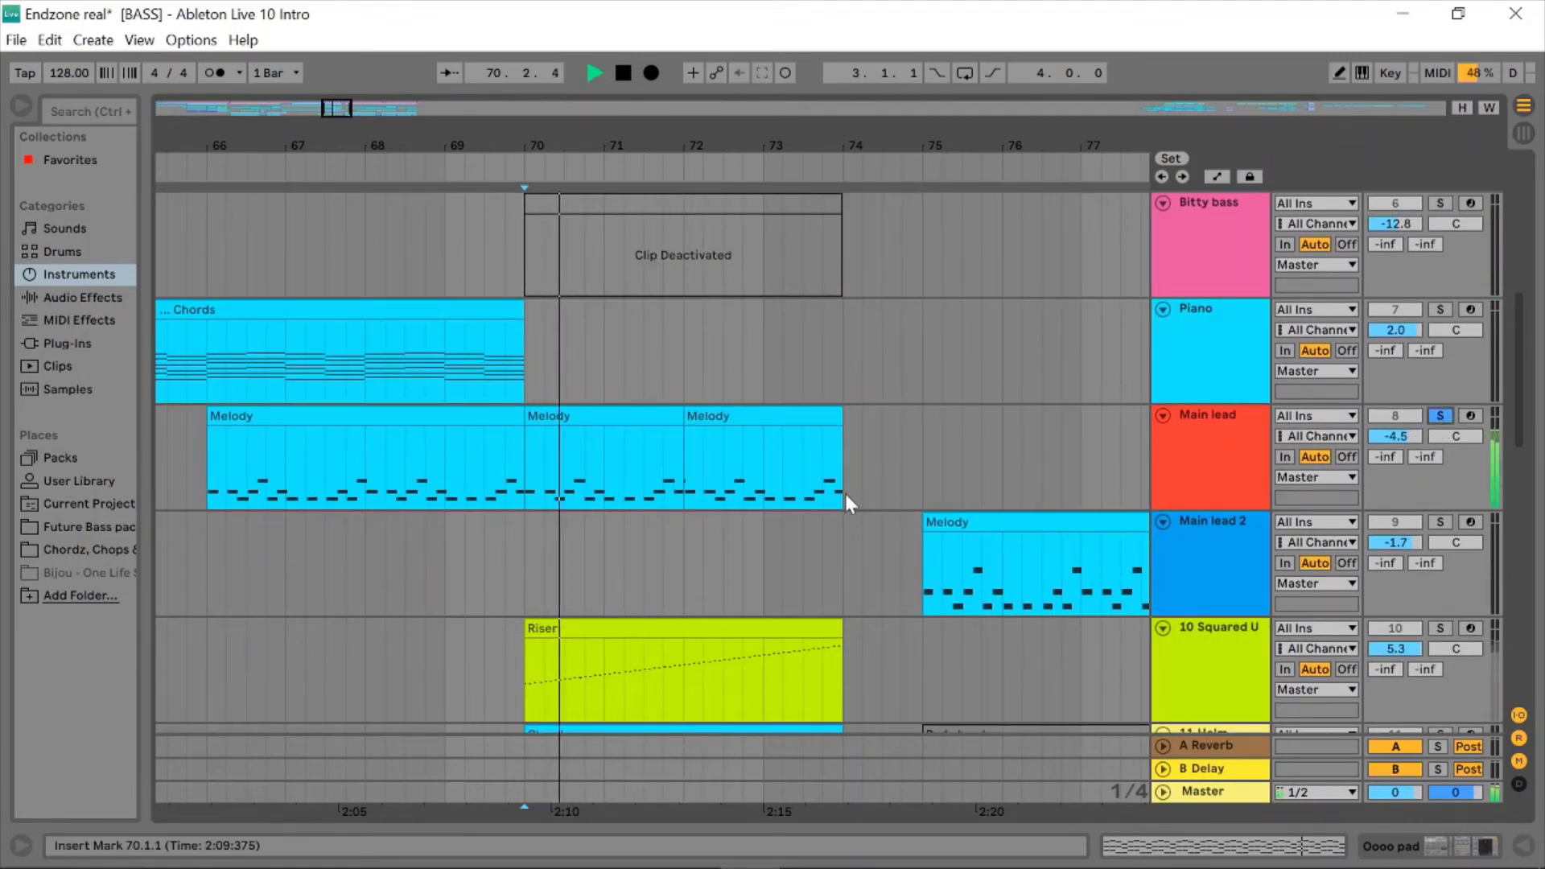
{"action": "scroll", "coordinate": [845, 494], "scroll_direction": "down", "scroll_amount": 4}
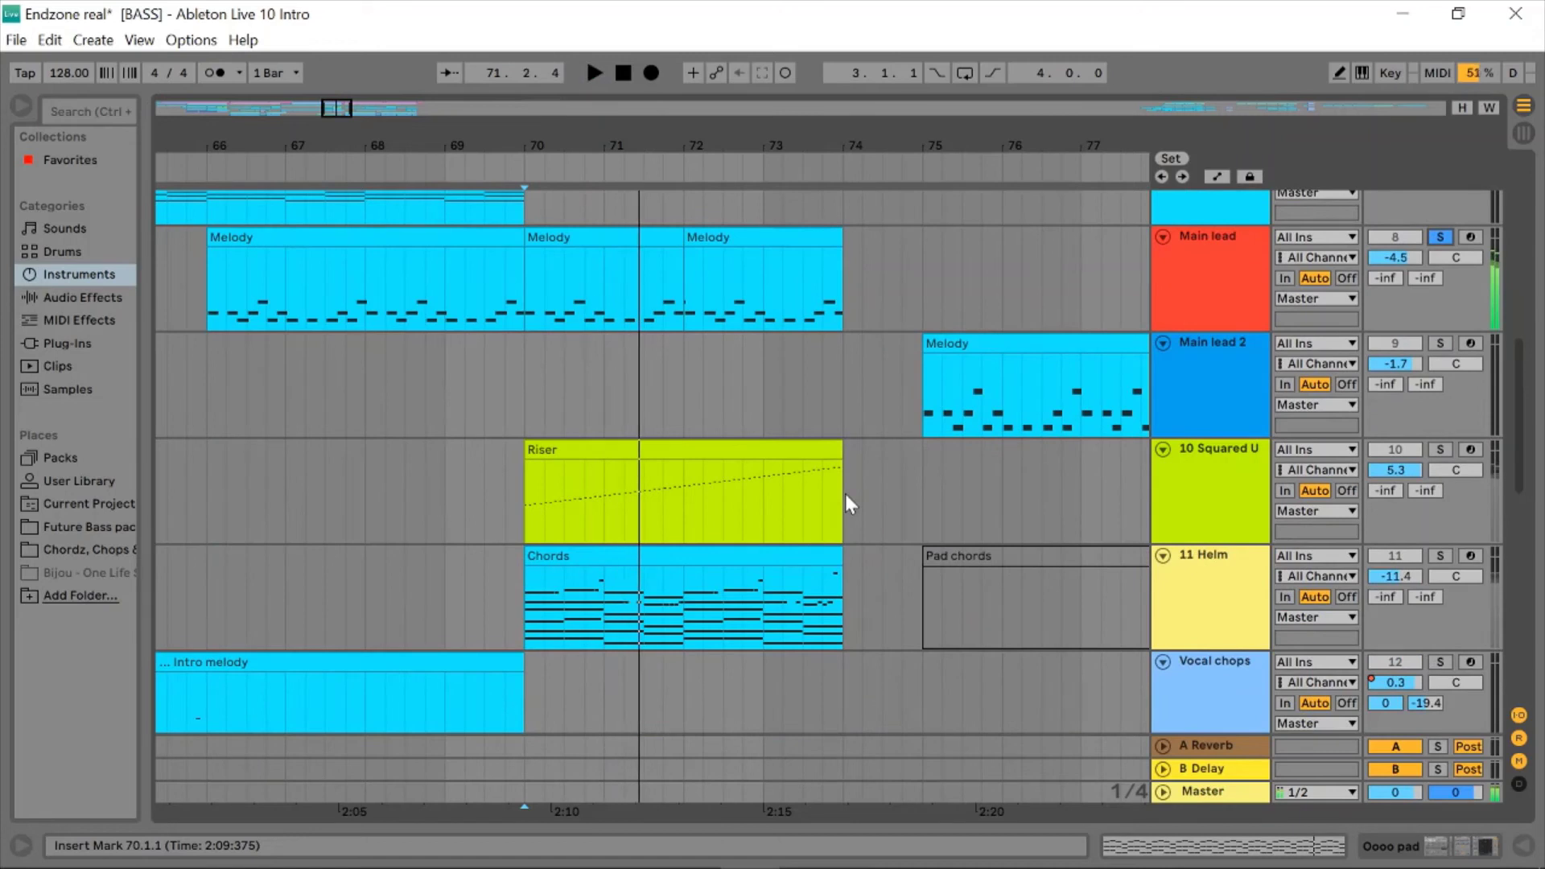
{"action": "key", "text": "space"}
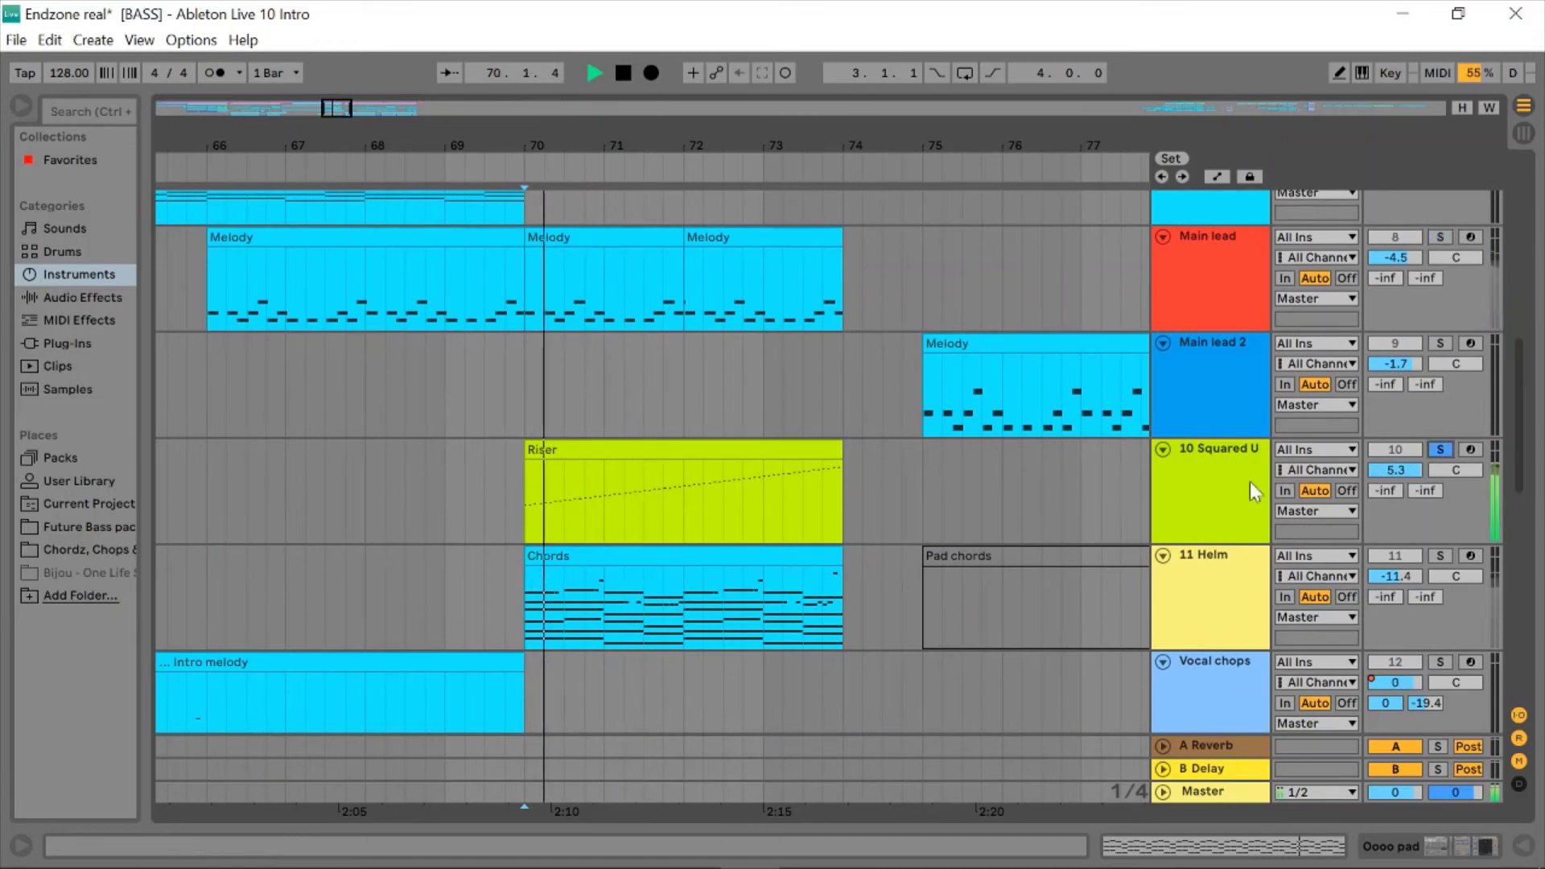
{"action": "scroll", "coordinate": [900, 556], "scroll_direction": "down", "scroll_amount": 2}
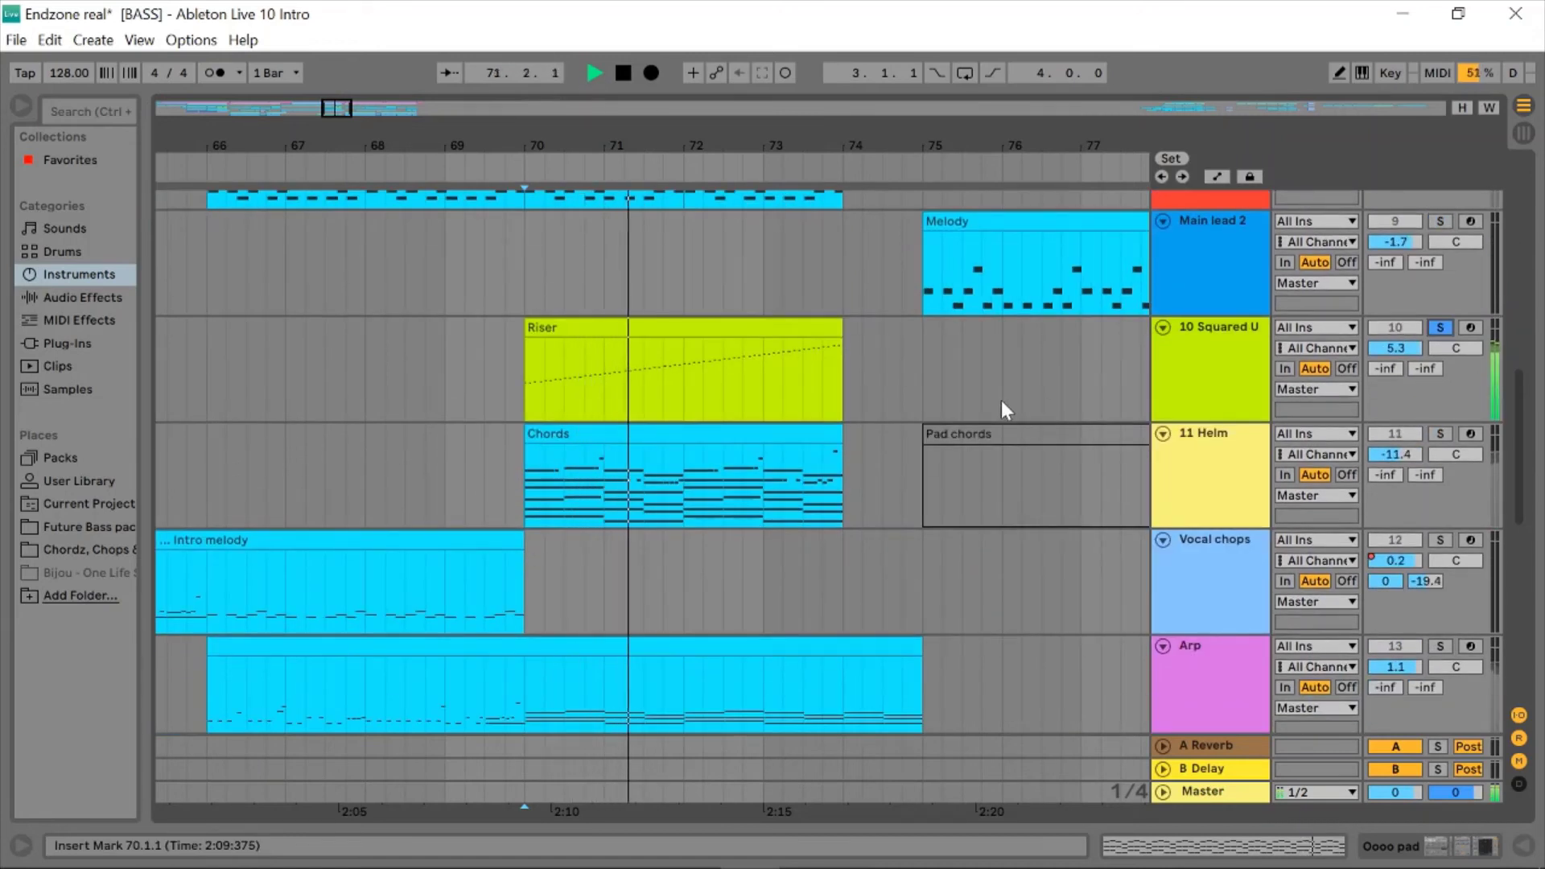
- Solo the 11 Helm track and play its Chords clip from bar 70
{"action": "left_click", "coordinate": [1440, 433]}
{"action": "key", "text": "space"}
{"action": "scroll", "coordinate": [705, 539], "scroll_direction": "down", "scroll_amount": 2}
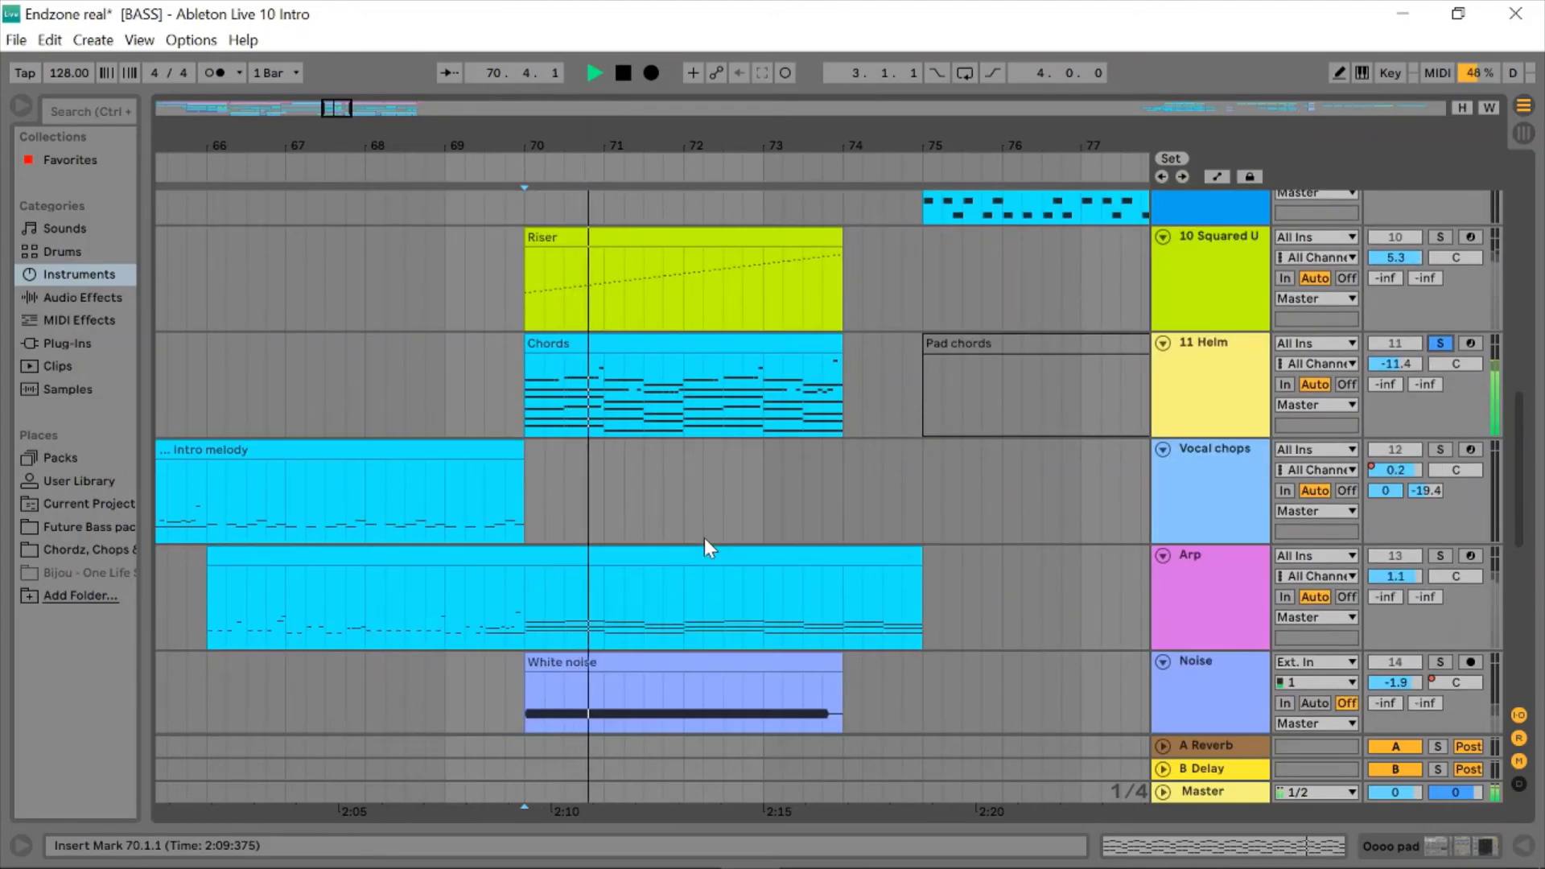
- Solo the Arp track and play its chord notes from bar 70
{"action": "scroll", "coordinate": [704, 538], "scroll_direction": "down", "scroll_amount": 2}
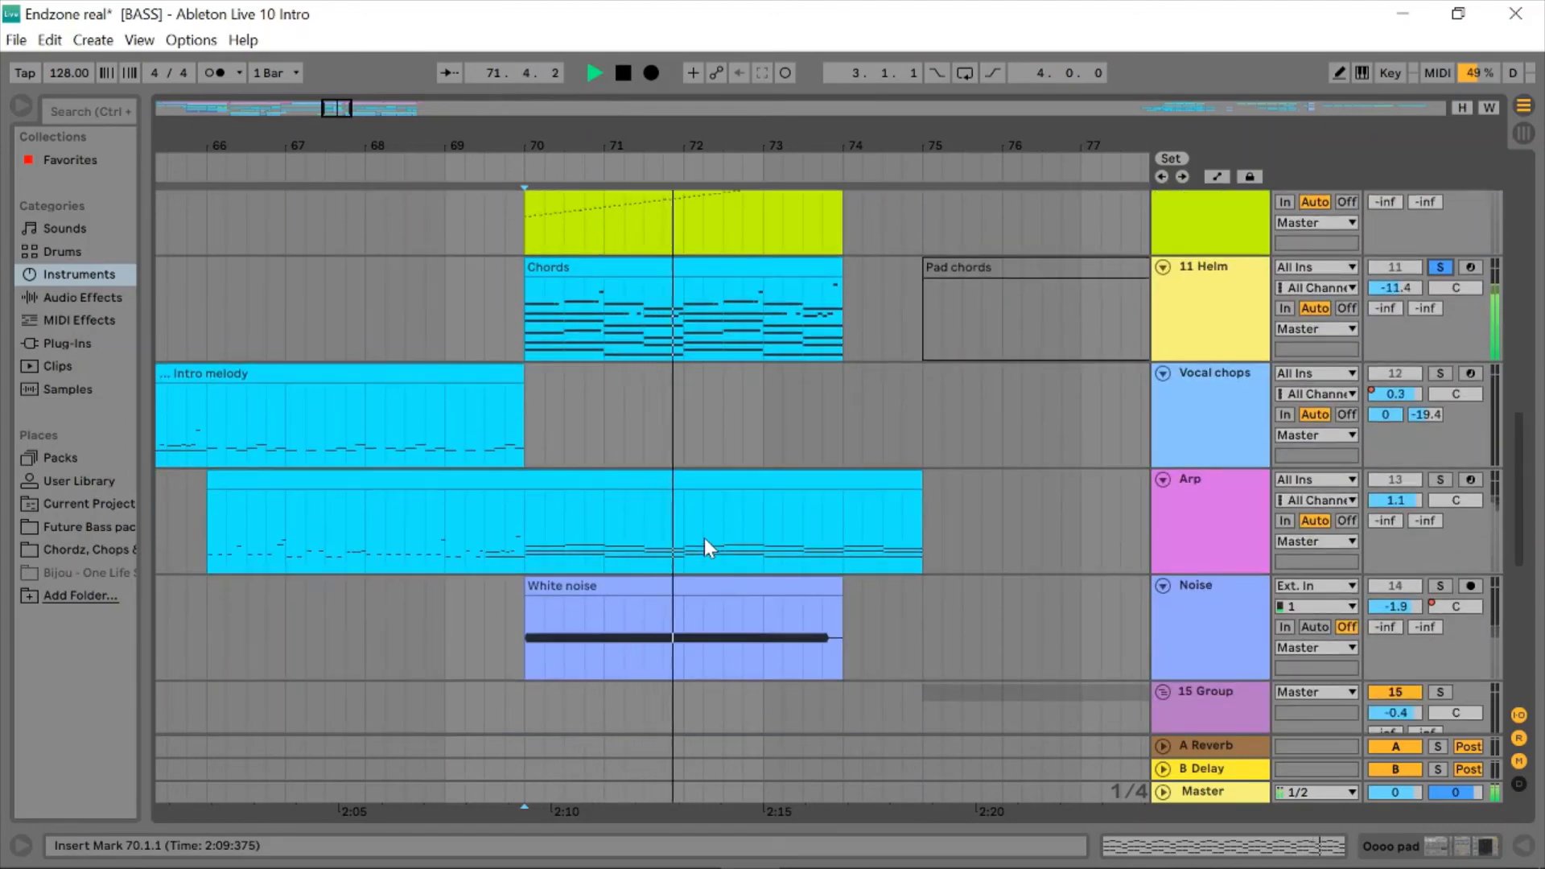
{"action": "key", "text": "space"}
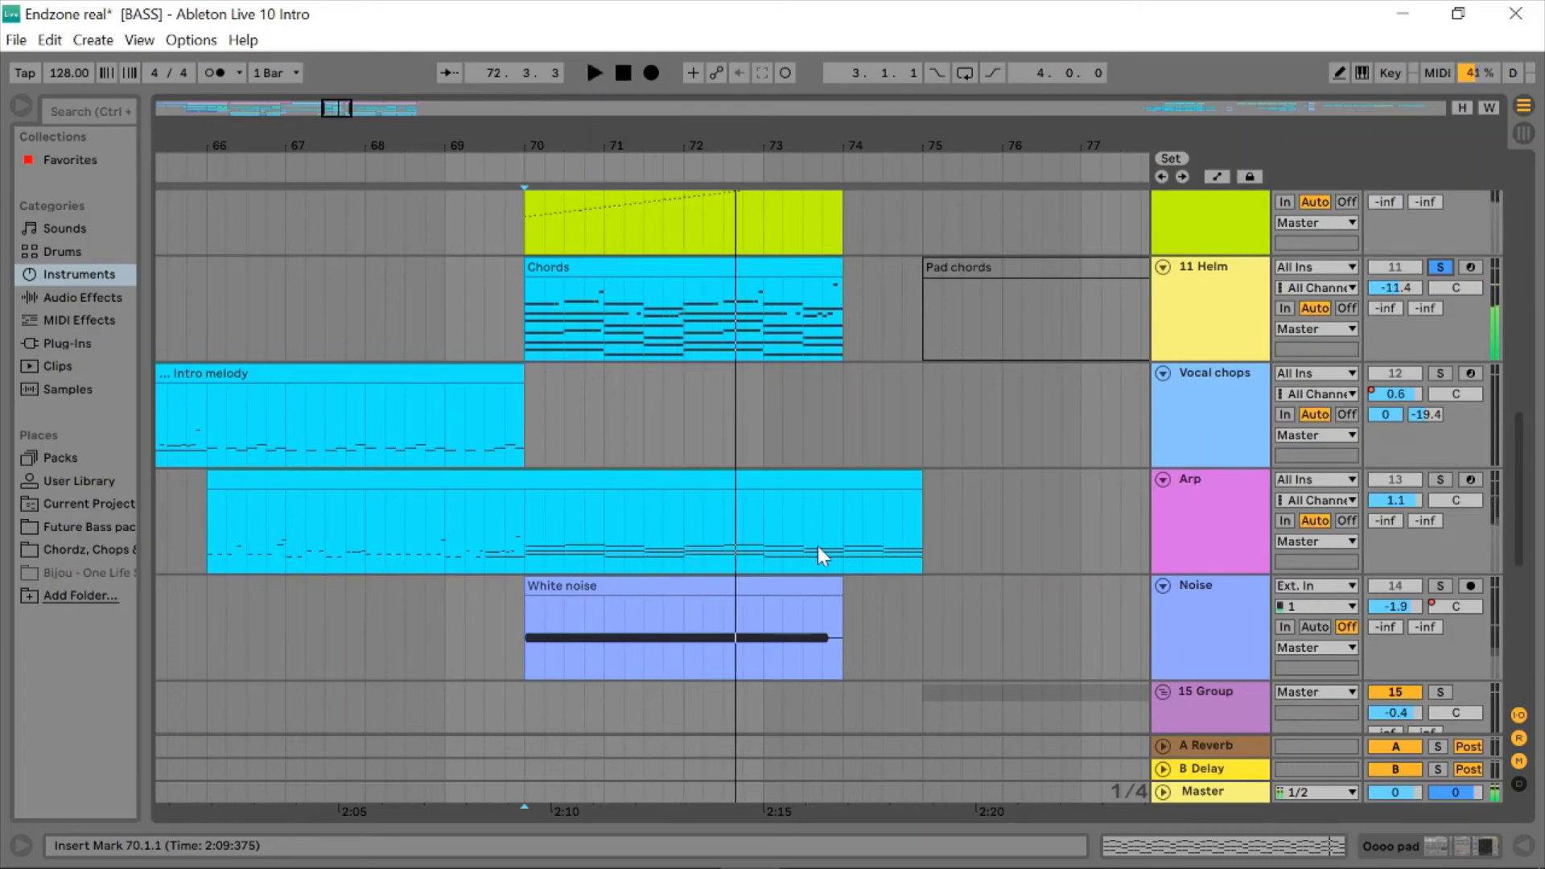
{"action": "left_click", "coordinate": [1441, 480]}
{"action": "key", "text": "space"}
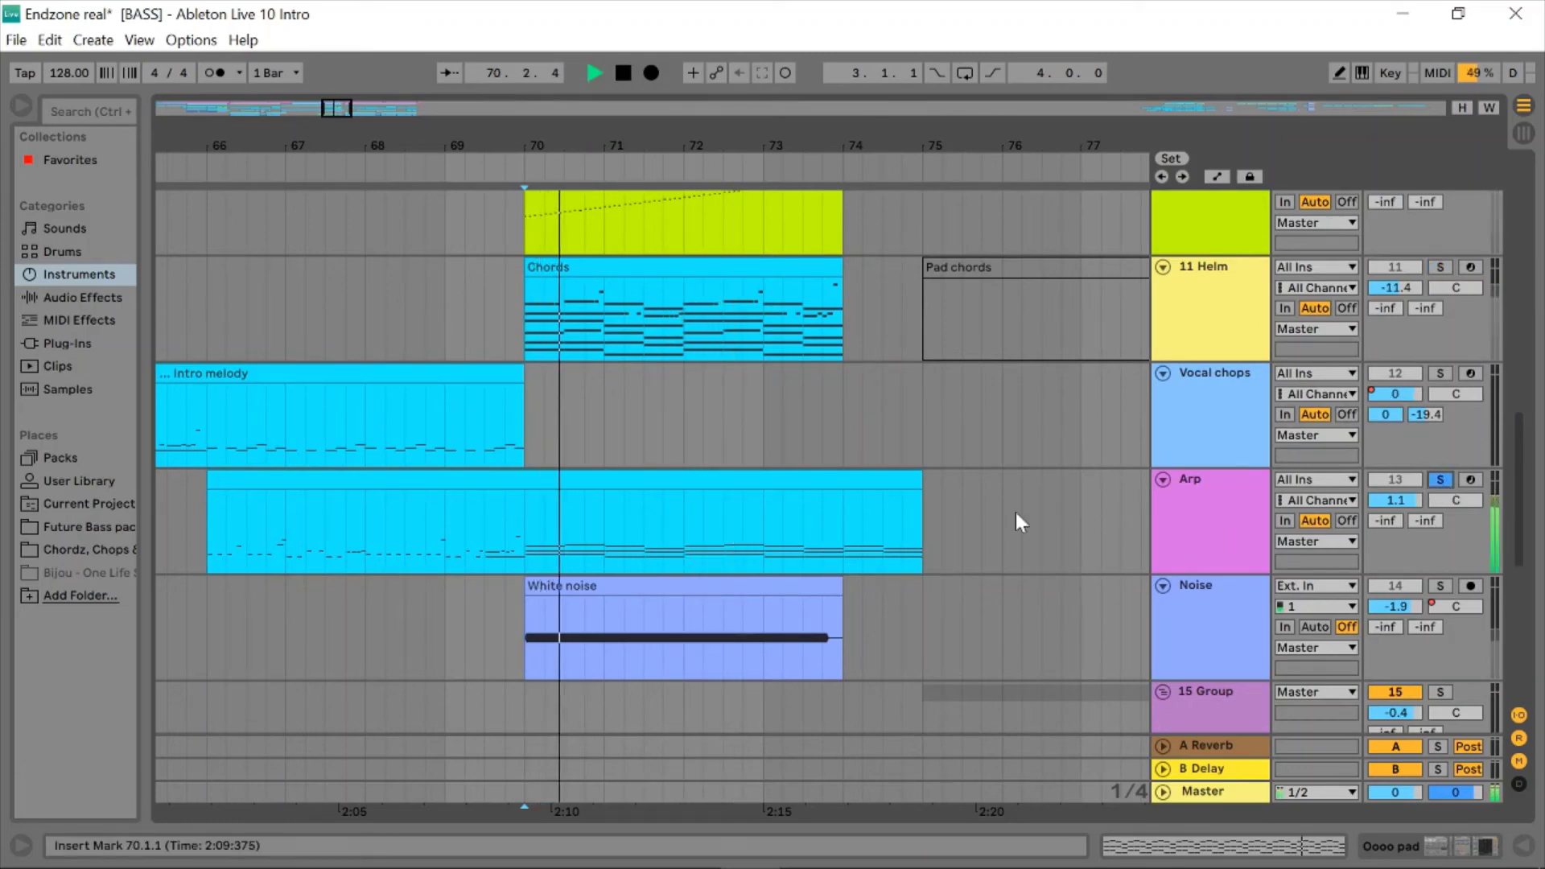
- Solo the Noise track and play its White noise clip from bar 70, jumping ahead to bar 73 near the clip's end
{"action": "scroll", "coordinate": [1015, 513], "scroll_direction": "down", "scroll_amount": 4}
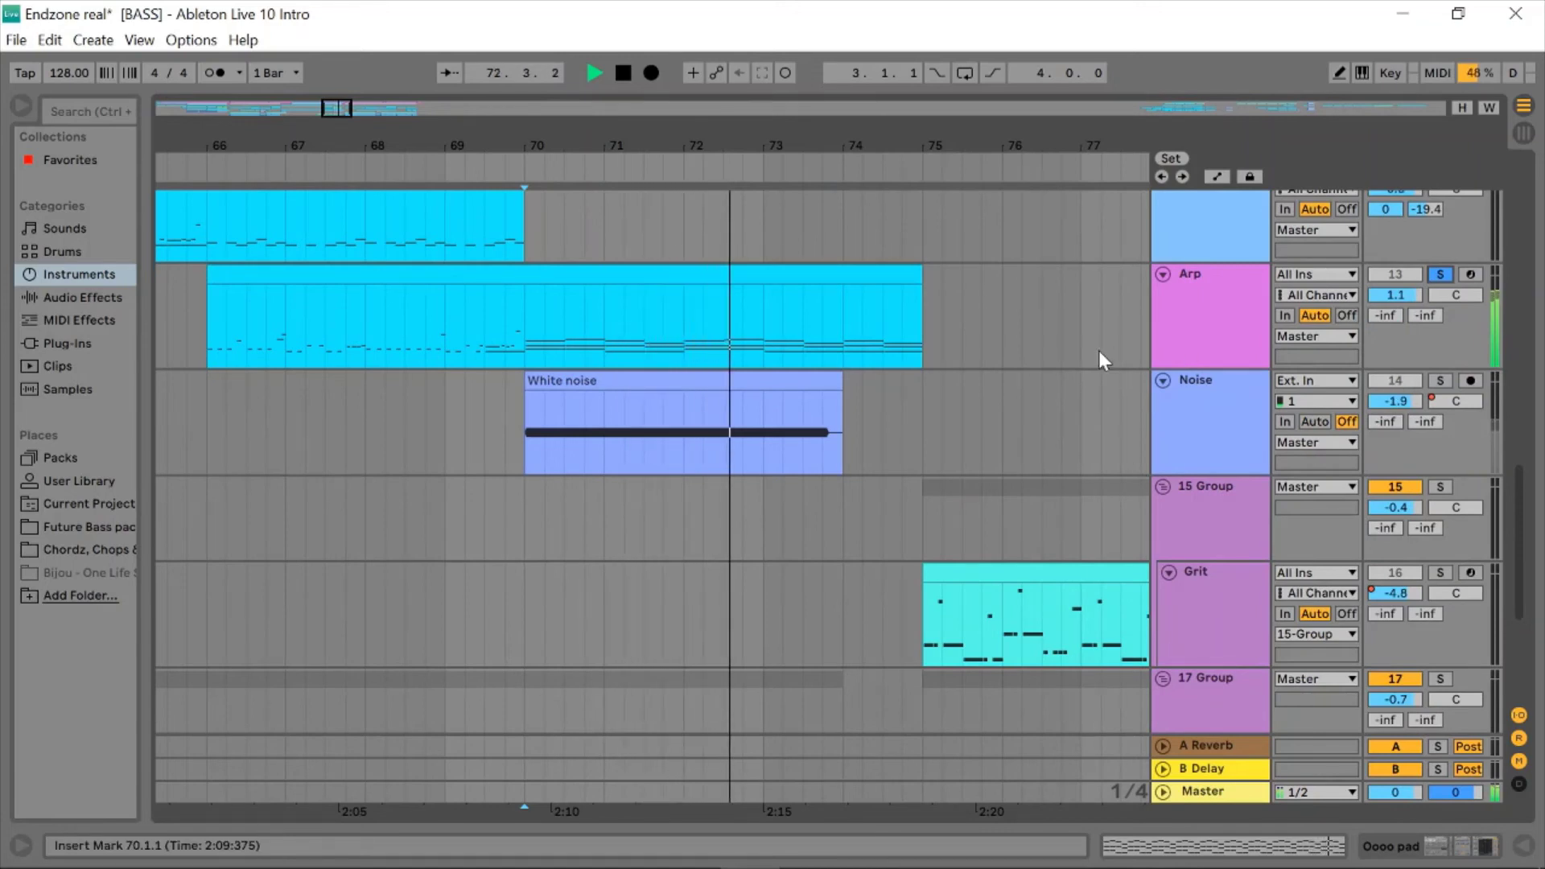
{"action": "left_click", "coordinate": [1440, 381]}
{"action": "key", "text": "space"}
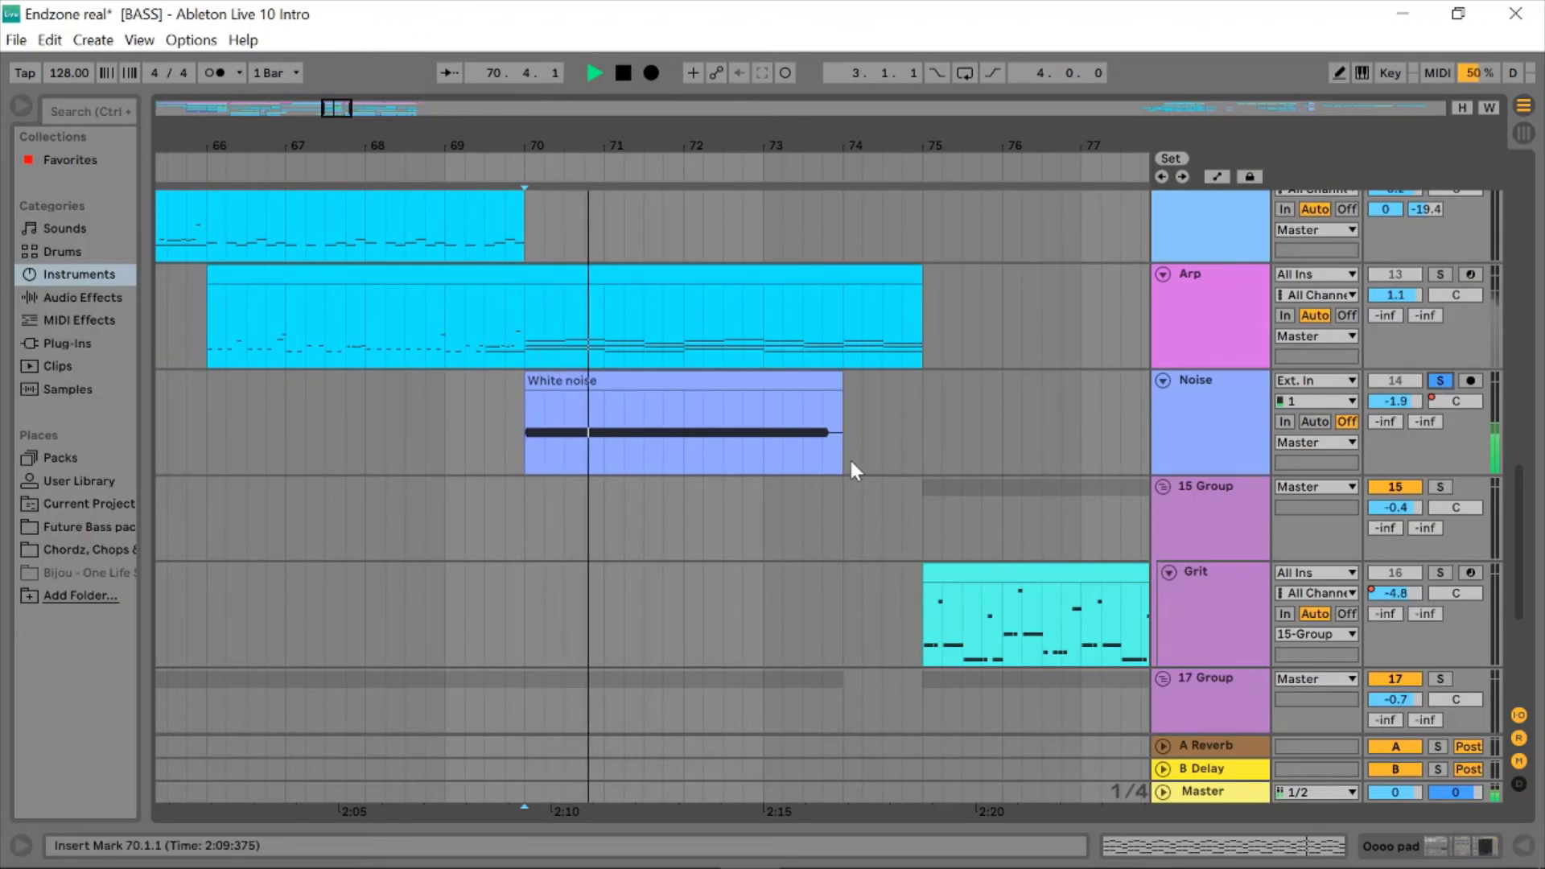
{"action": "left_click", "coordinate": [814, 435]}
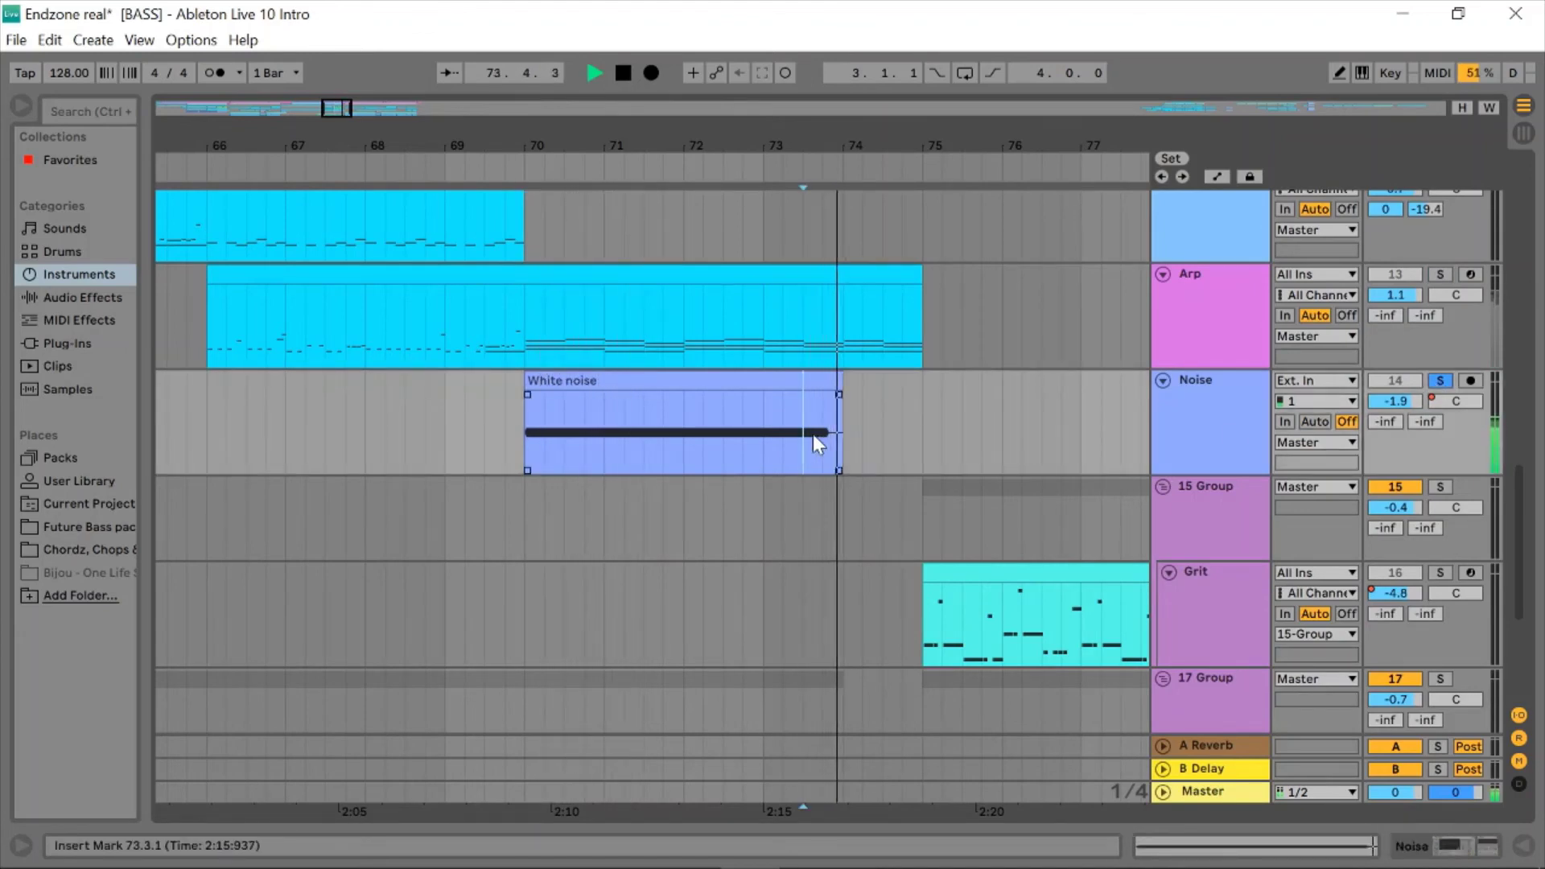
{"action": "key", "text": "space"}
- Show the Noise track's effects and Auto Filter frequency automation, and play the sweep over the White noise clip from bar 70
{"action": "left_click", "coordinate": [642, 379]}
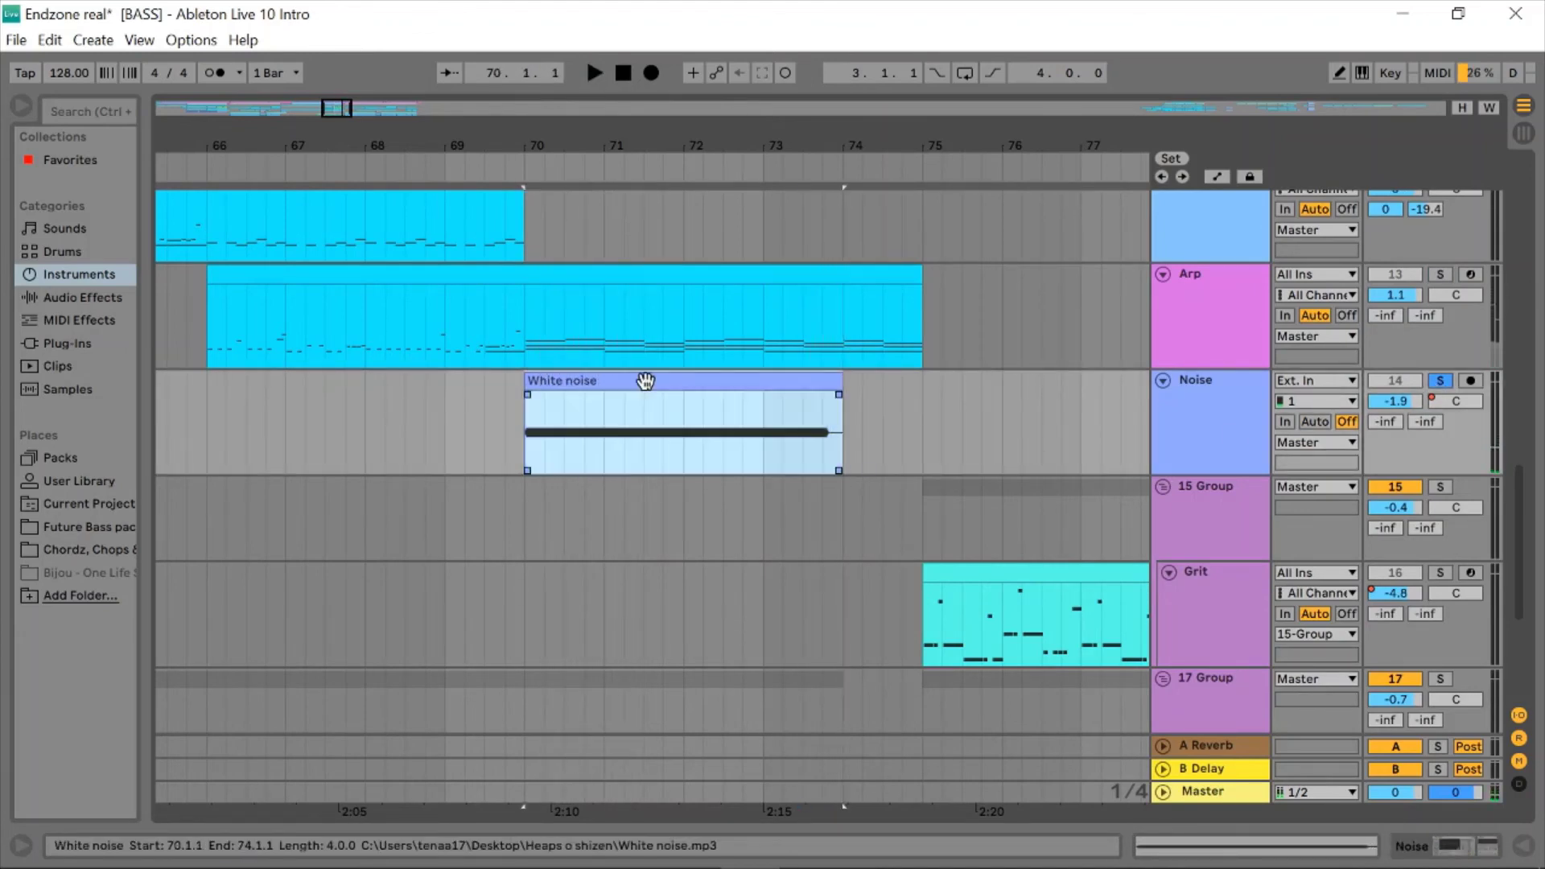
{"action": "left_click", "coordinate": [1155, 442]}
{"action": "left_click", "coordinate": [1416, 847]}
{"action": "key", "text": "a"}
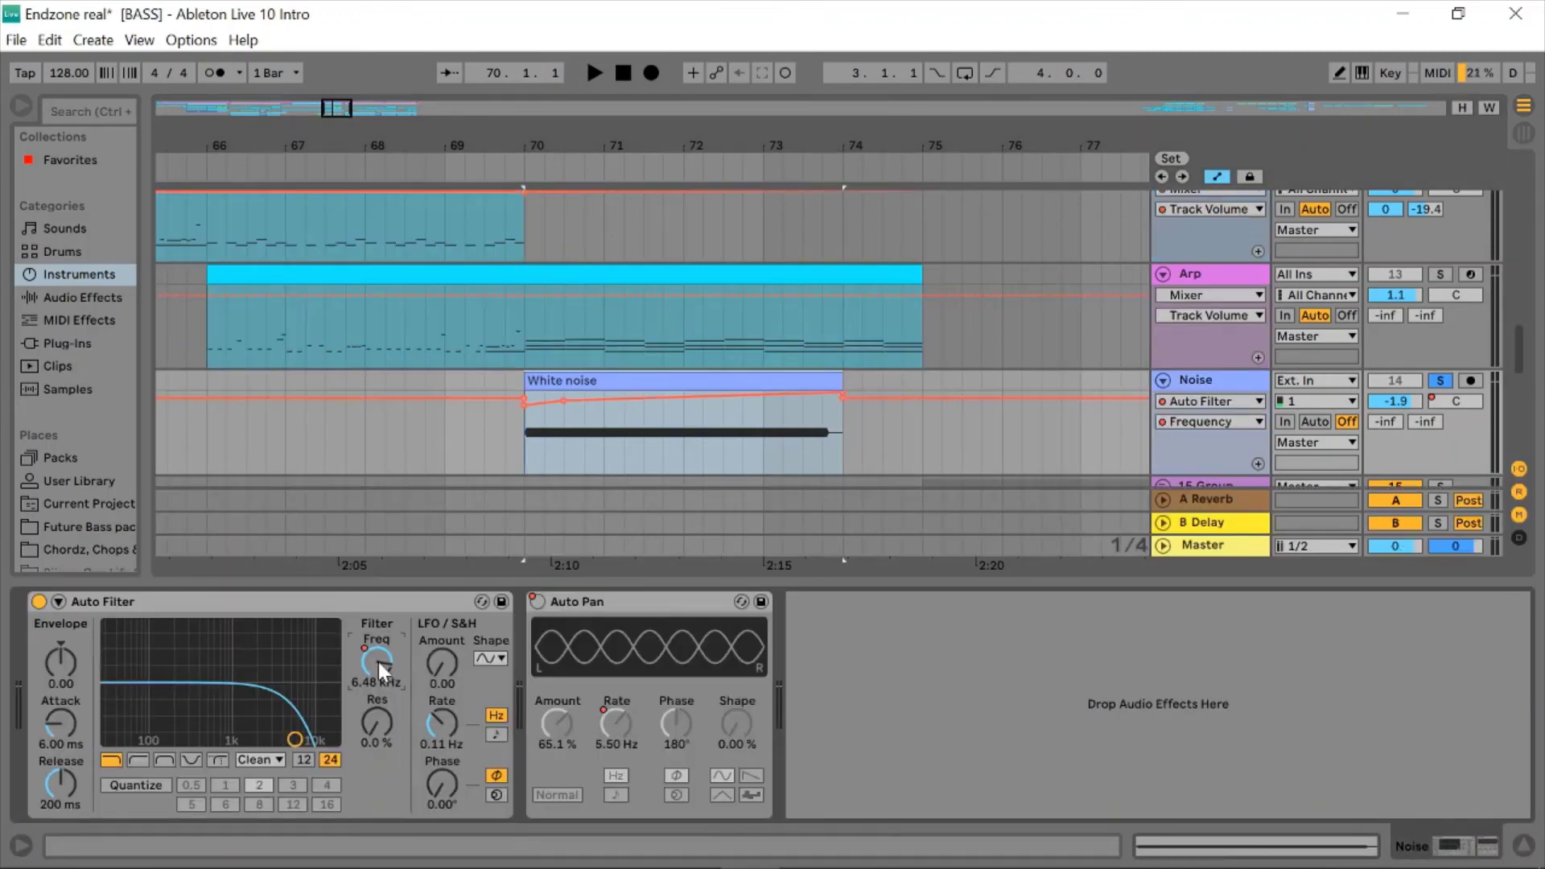
{"action": "left_click", "coordinate": [524, 451]}
{"action": "key", "text": "space"}
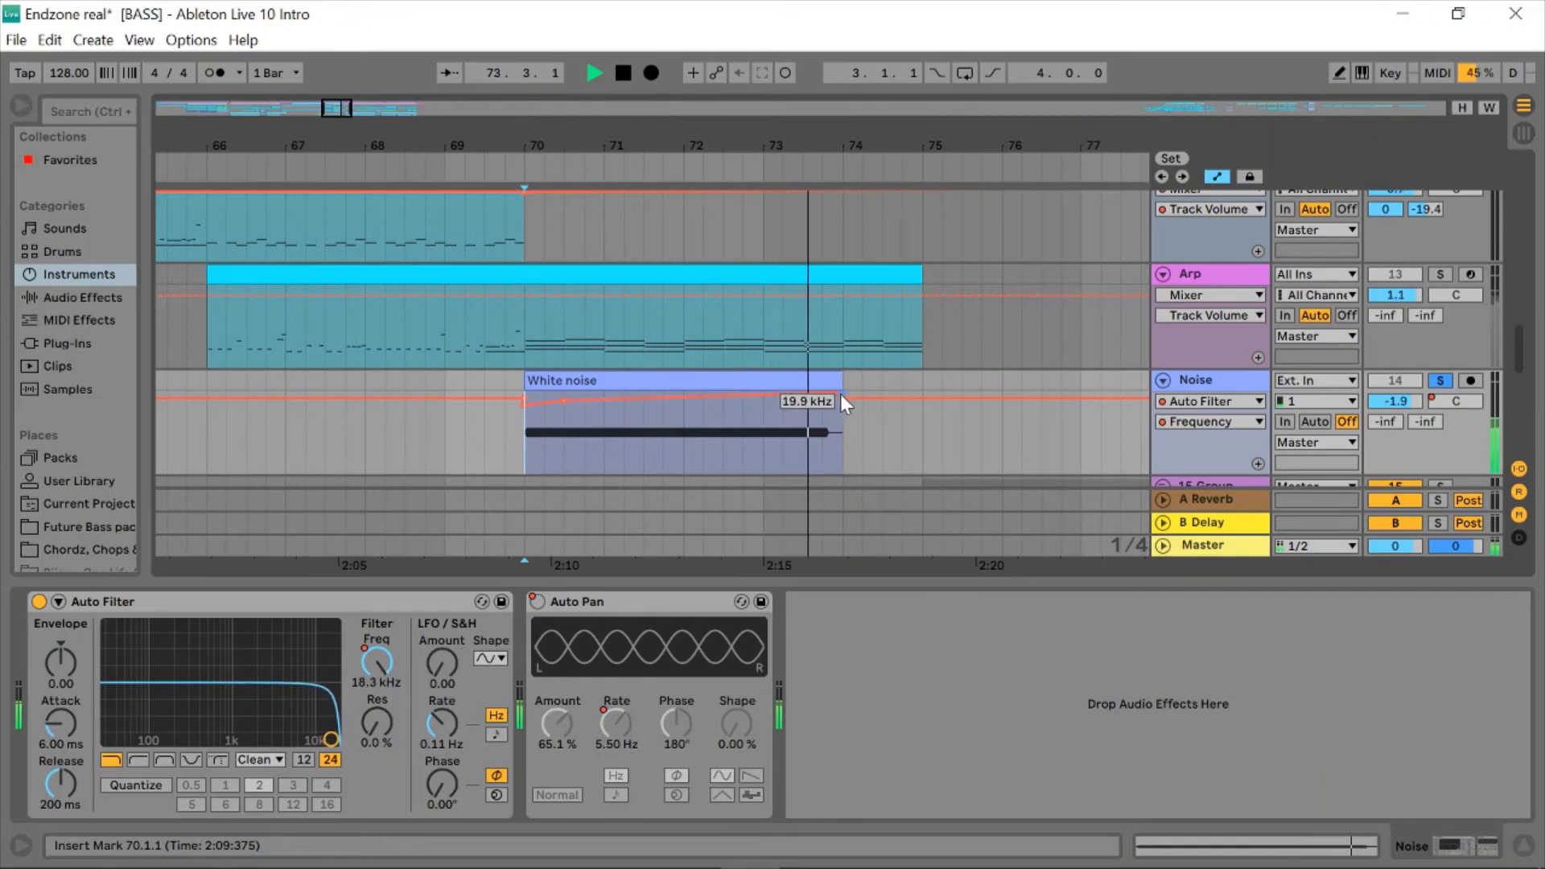
- Unsolo the Noise track, hide the device view and look over all tracks' clips while the full mix plays past bar 75
{"action": "left_click", "coordinate": [1441, 380]}
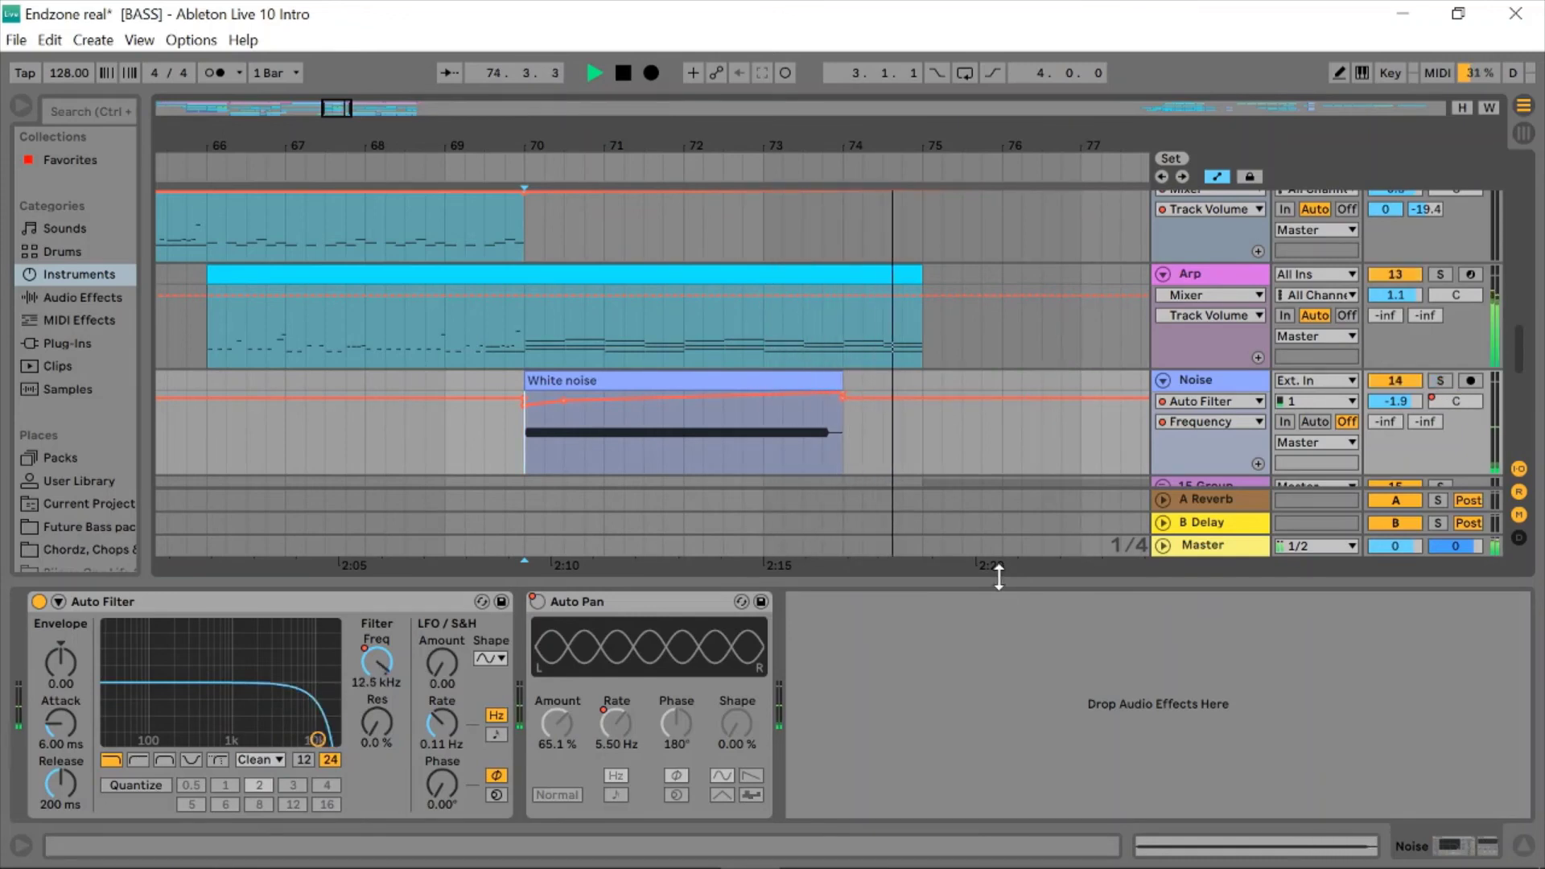
{"action": "left_click_drag", "start_coordinate": [999, 576], "coordinate": [954, 756]}
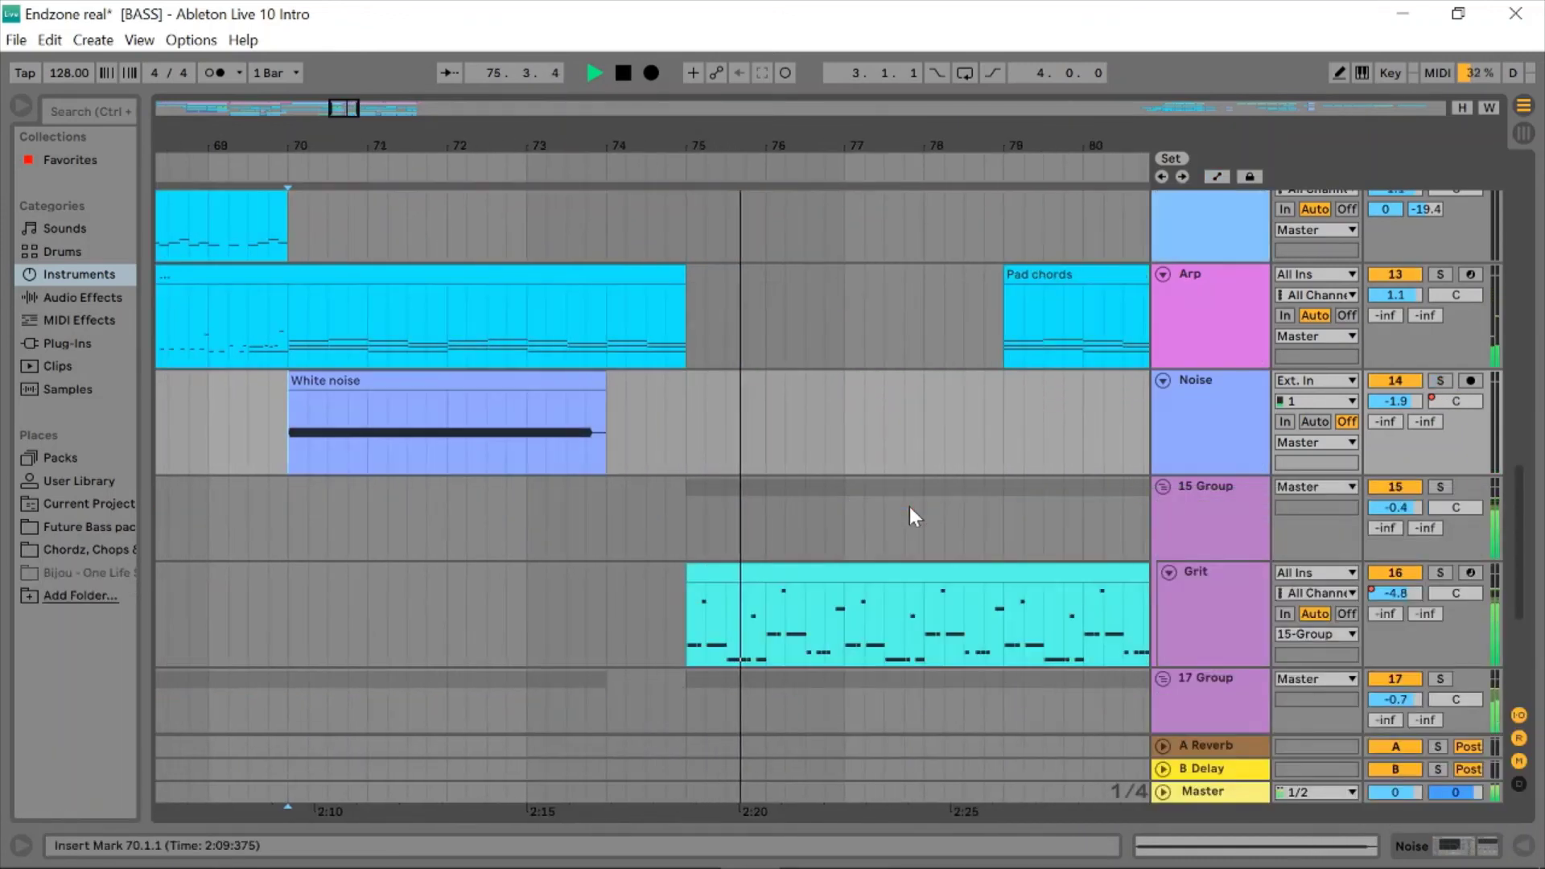
{"action": "scroll", "coordinate": [915, 515], "scroll_direction": "down", "scroll_amount": 3}
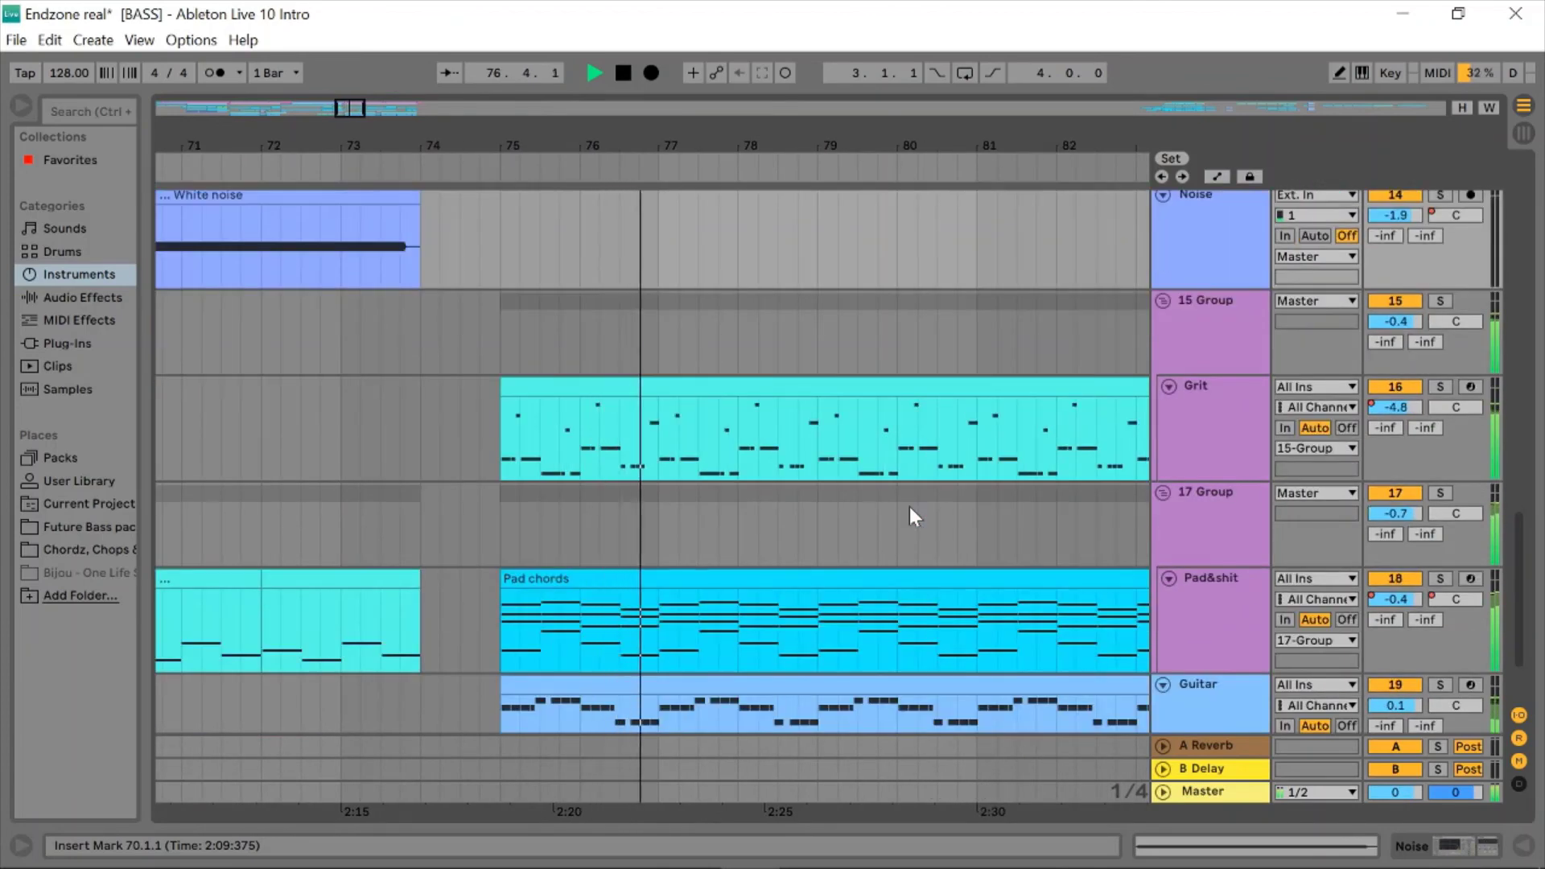
{"action": "scroll", "coordinate": [909, 505], "scroll_direction": "down", "scroll_amount": 1}
{"action": "scroll", "coordinate": [909, 505], "scroll_direction": "down", "scroll_amount": 2}
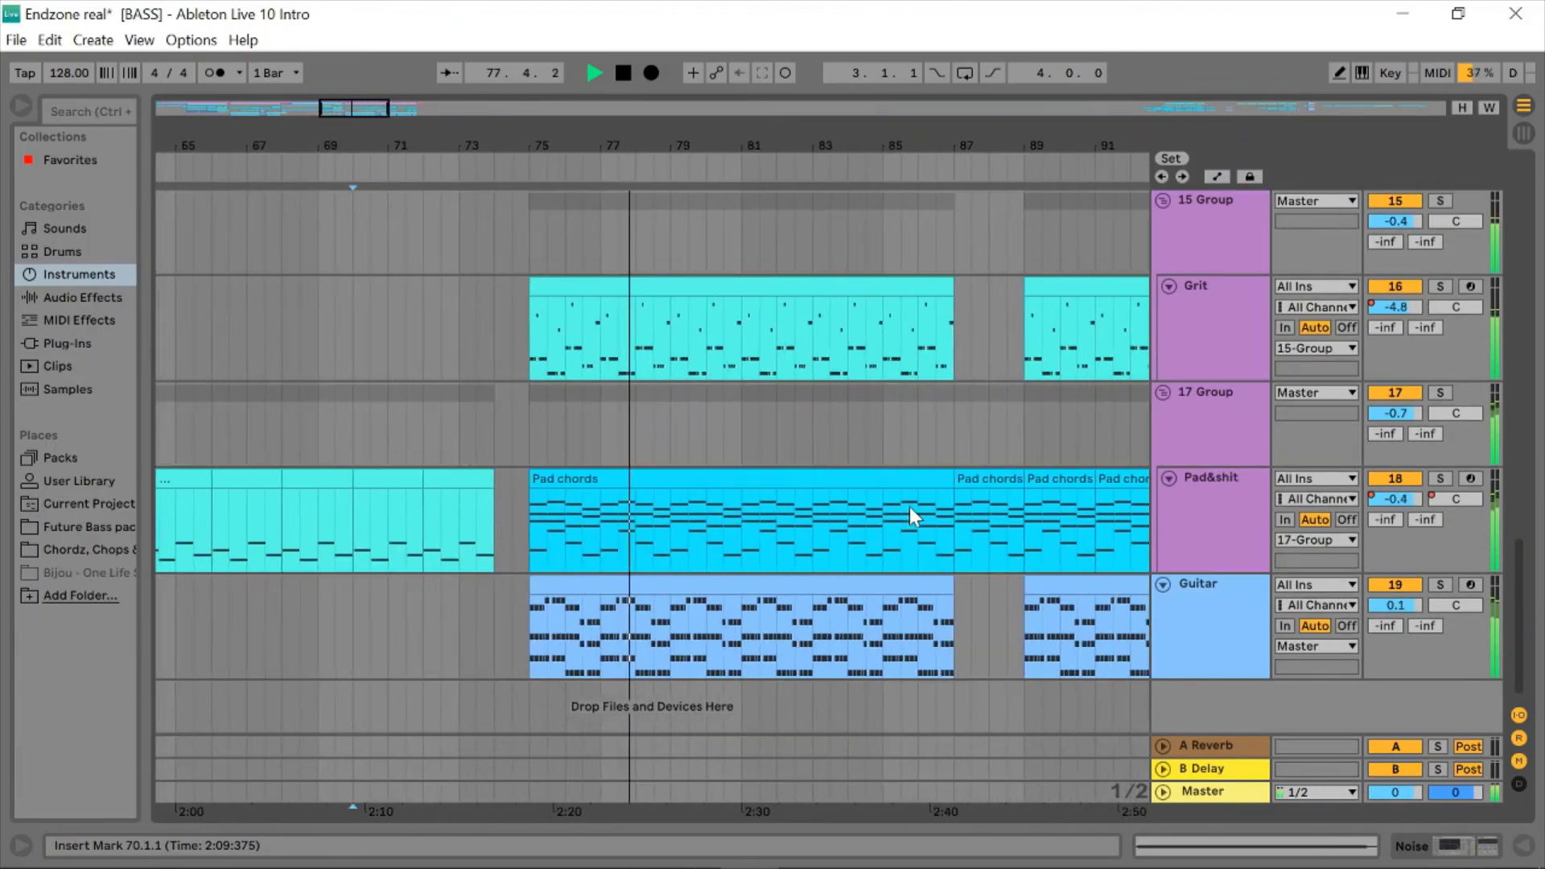
{"action": "scroll", "coordinate": [910, 505], "scroll_direction": "up", "scroll_amount": 15}
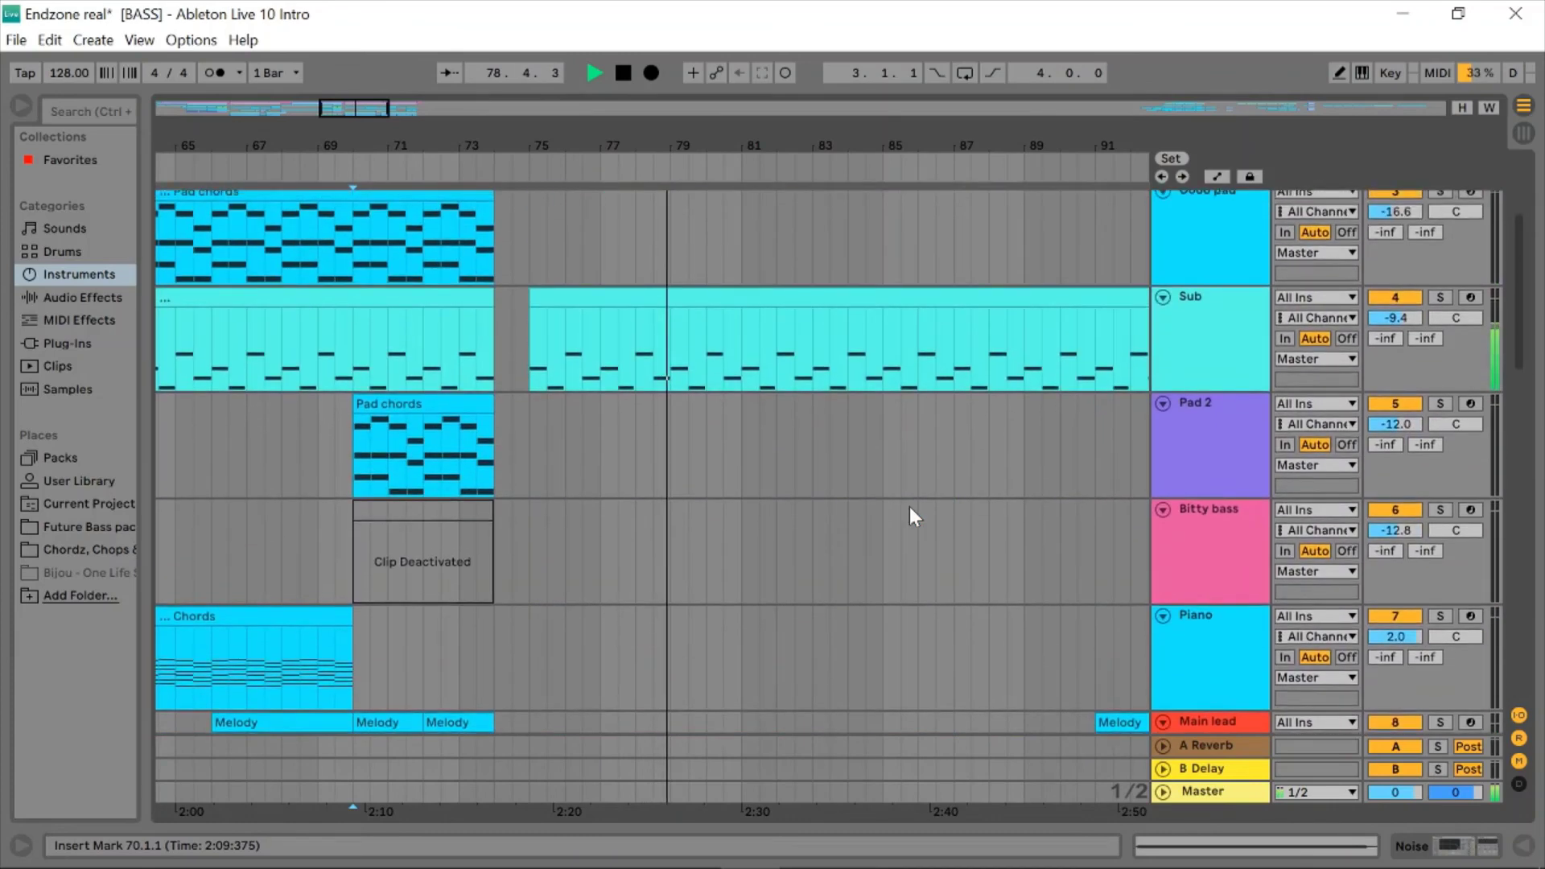
{"action": "scroll", "coordinate": [909, 505], "scroll_direction": "up", "scroll_amount": 2}
{"action": "scroll", "coordinate": [797, 472], "scroll_direction": "down", "scroll_amount": 3}
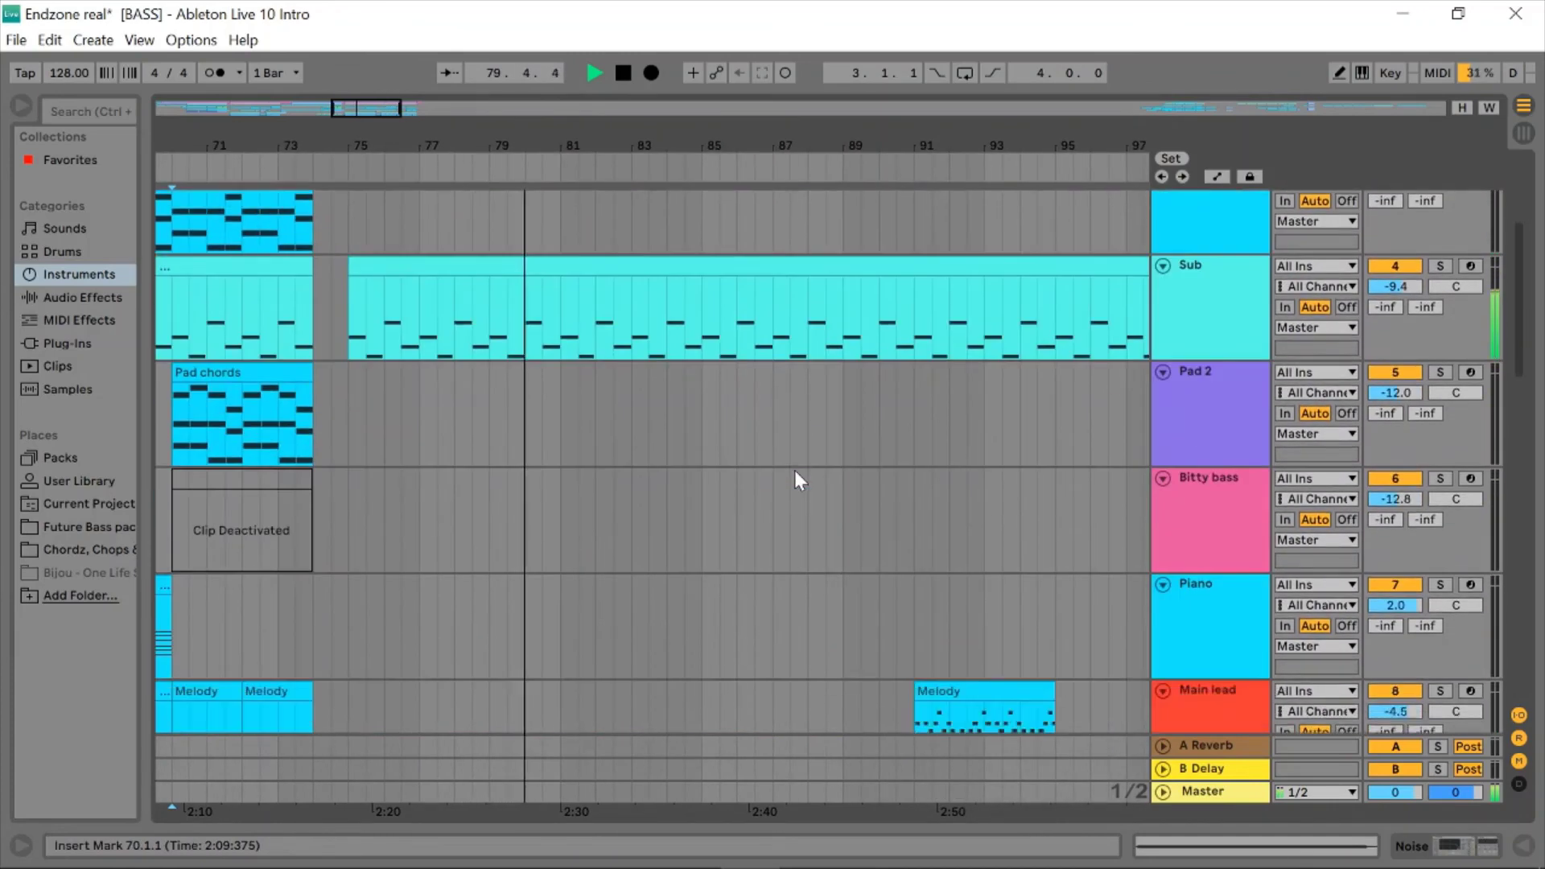
{"action": "scroll", "coordinate": [794, 470], "scroll_direction": "down", "scroll_amount": 4}
- Play the full mix from bar 86.3 on and look over the tracks' clips around bars 87 to 91
{"action": "left_click", "coordinate": [756, 387]}
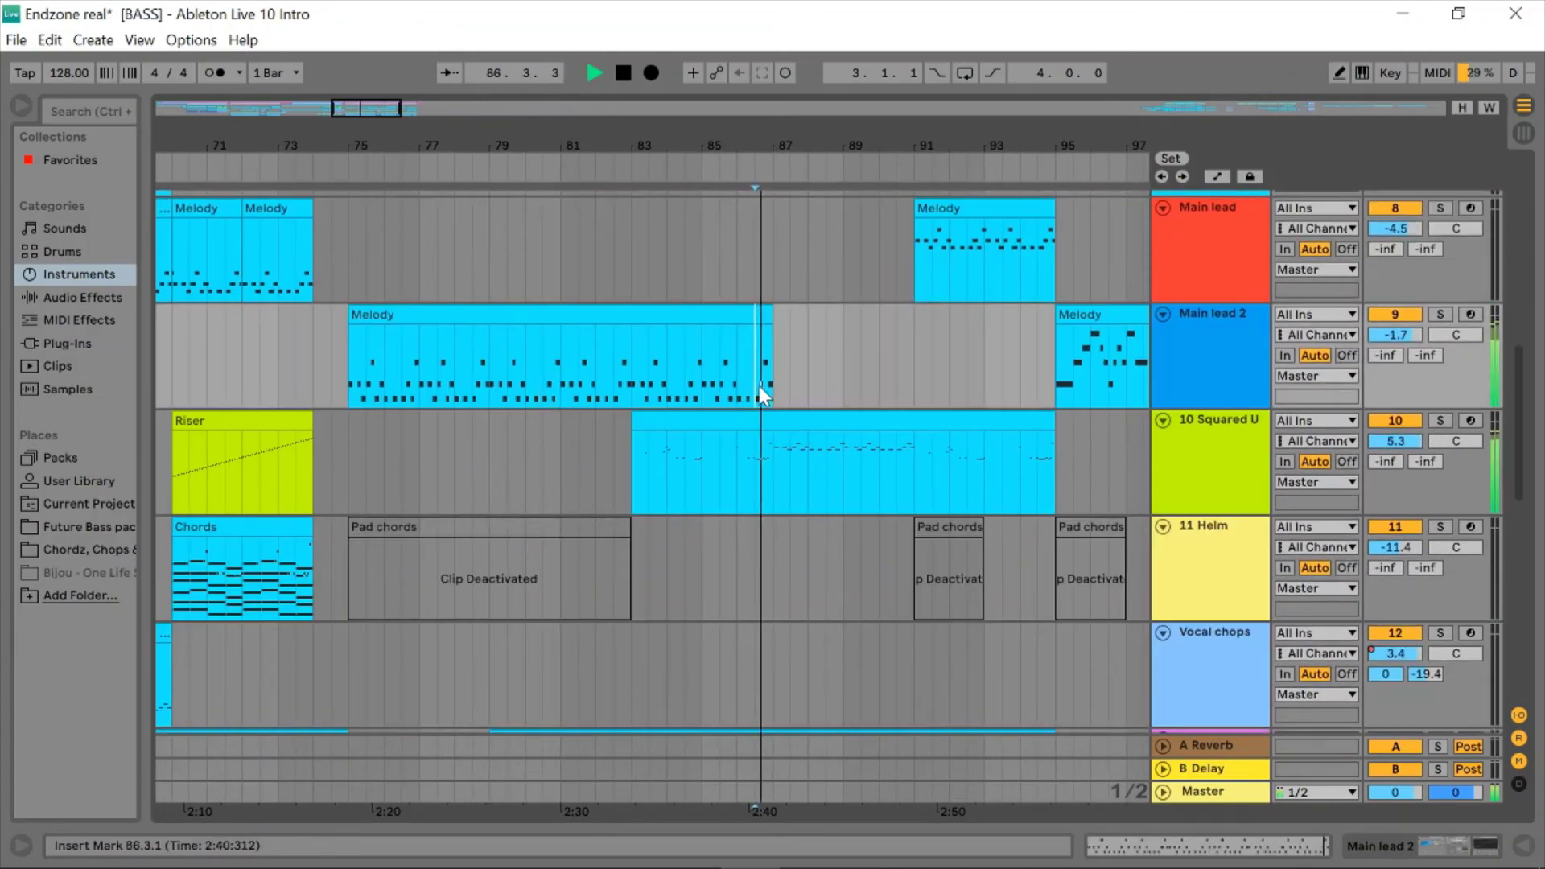
{"action": "scroll", "coordinate": [759, 390], "scroll_direction": "down", "scroll_amount": 7}
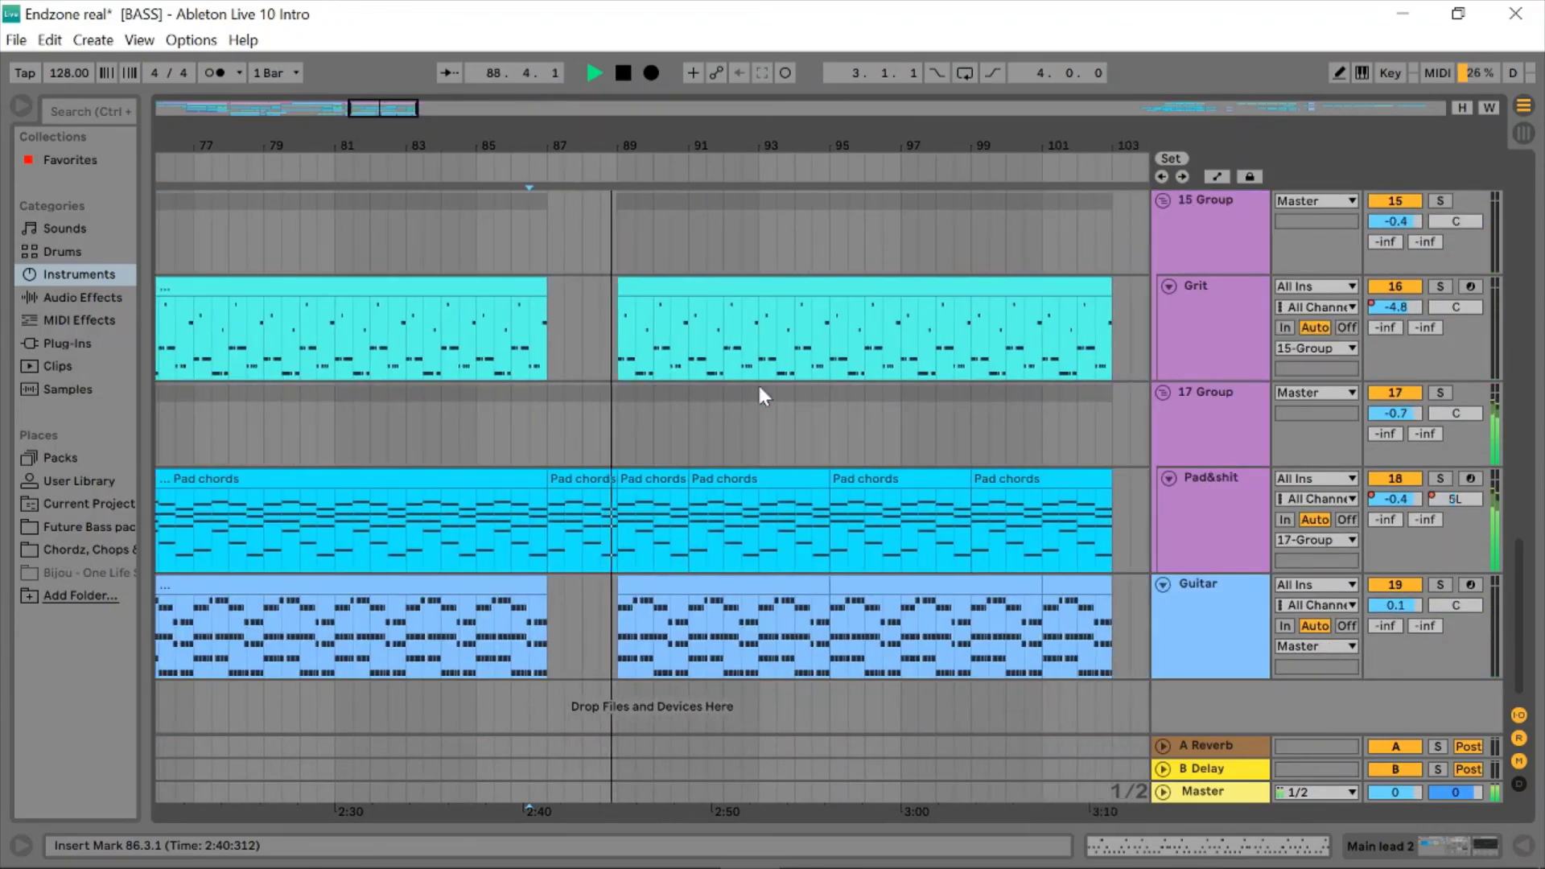
{"action": "scroll", "coordinate": [762, 393], "scroll_direction": "up", "scroll_amount": 14}
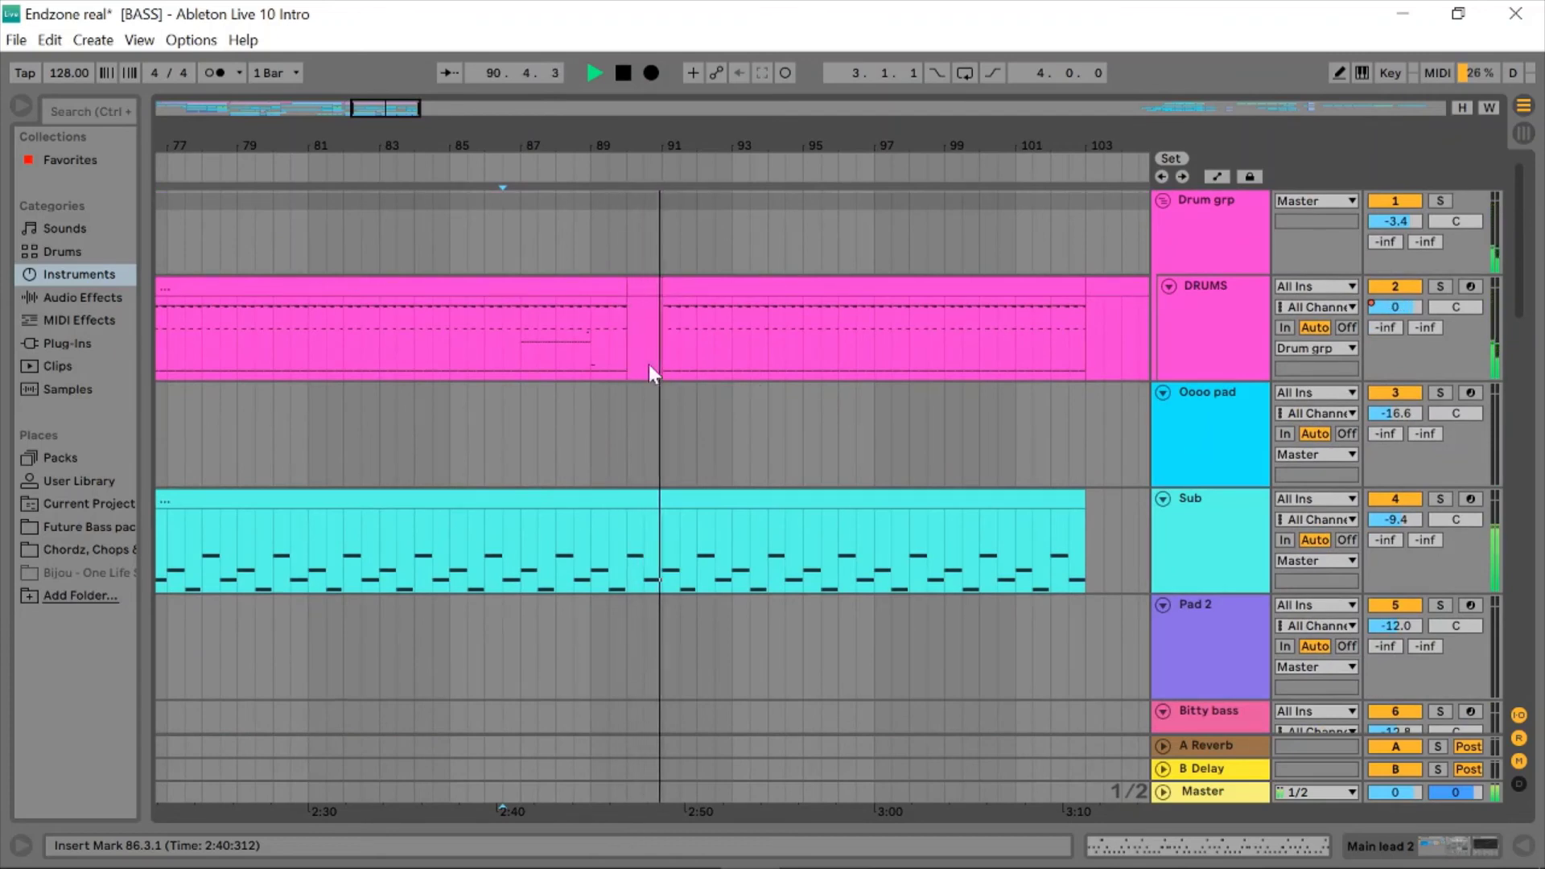
- Solo the DRUMS track, play it from bar 89 and select bars 89 to 92 of its clips
{"action": "left_click", "coordinate": [599, 351]}
{"action": "scroll", "coordinate": [789, 338], "scroll_direction": "up", "scroll_amount": 3, "text": "ctrl"}
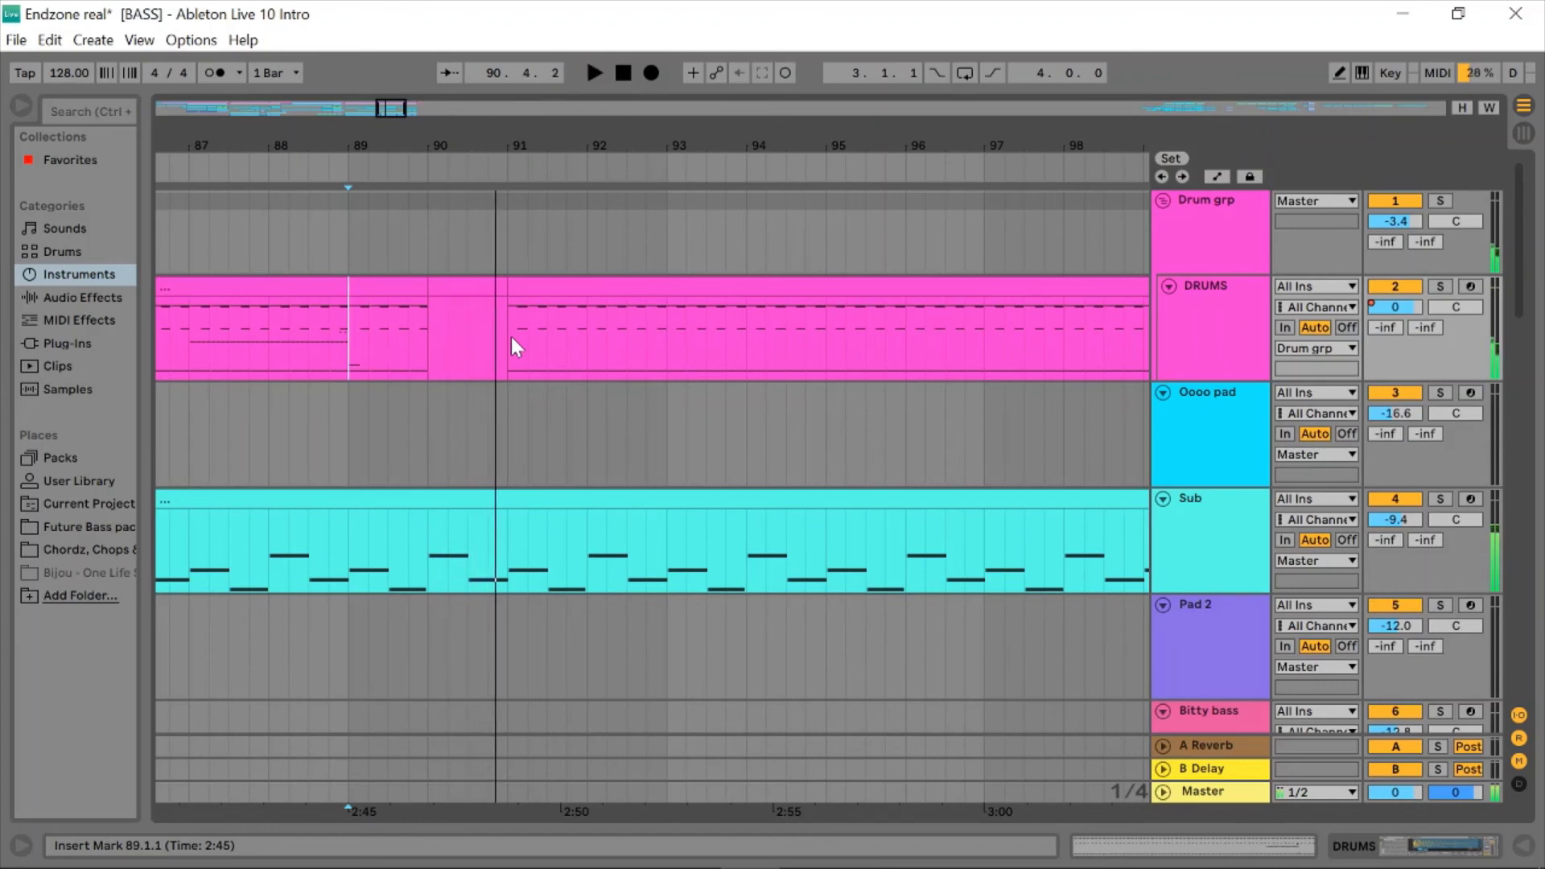
{"action": "key", "text": "space"}
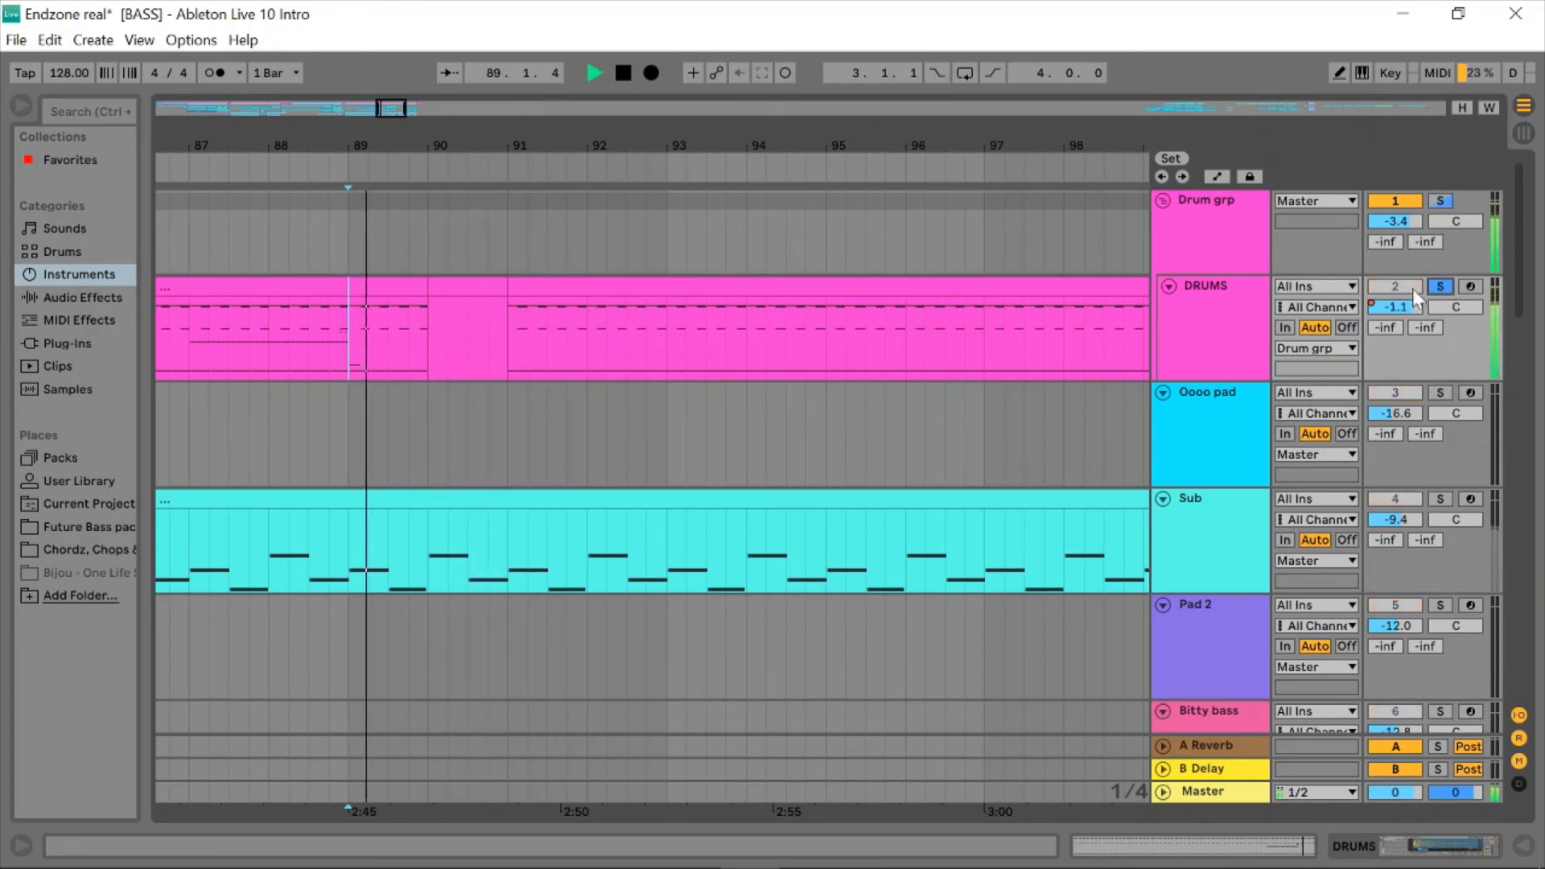
{"action": "left_click", "coordinate": [580, 338], "text": "shift"}
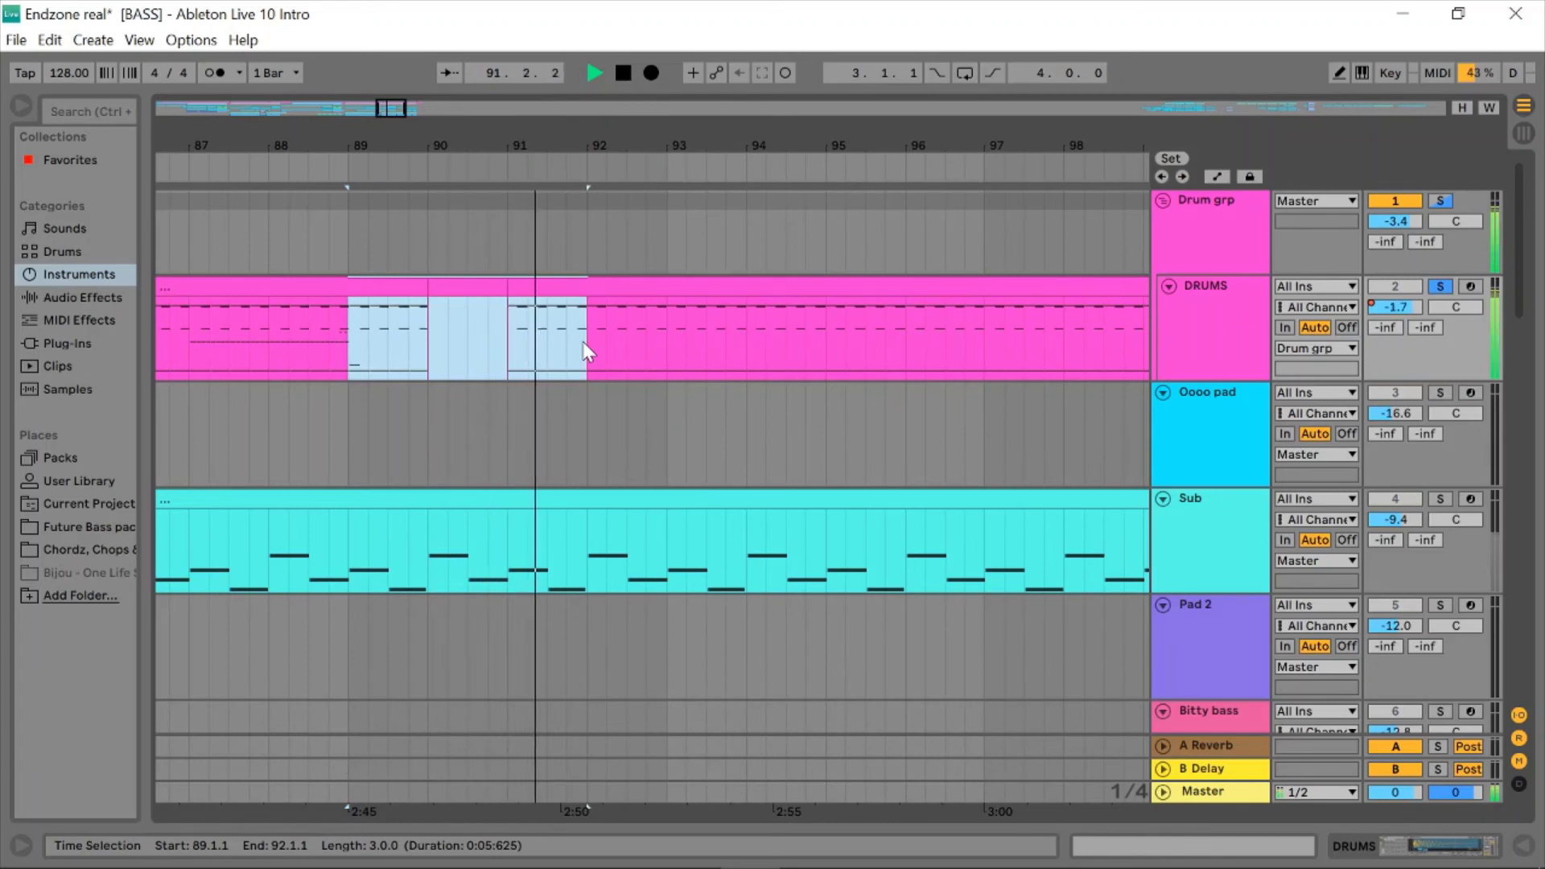
{"action": "key", "text": "space"}
- Solo the 10 Squared U track and play its clip from bar 89
{"action": "scroll", "coordinate": [474, 609], "scroll_direction": "left", "scroll_amount": 1}
{"action": "left_click", "coordinate": [403, 550]}
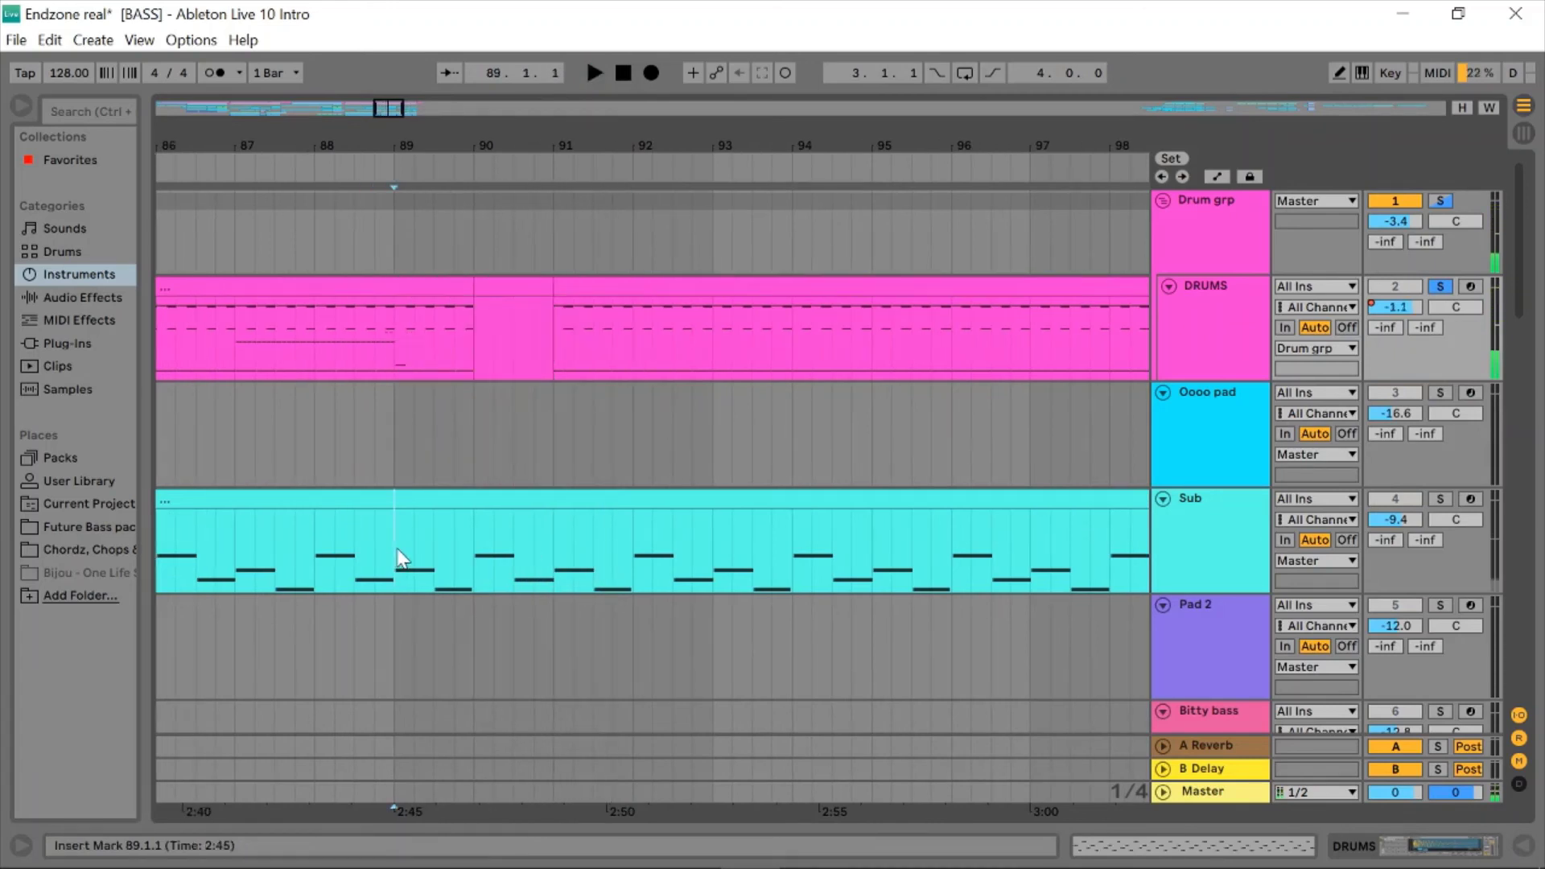
{"action": "scroll", "coordinate": [554, 562], "scroll_direction": "down", "scroll_amount": 4}
{"action": "scroll", "coordinate": [553, 562], "scroll_direction": "up", "scroll_amount": 2}
{"action": "scroll", "coordinate": [560, 571], "scroll_direction": "up", "scroll_amount": 2}
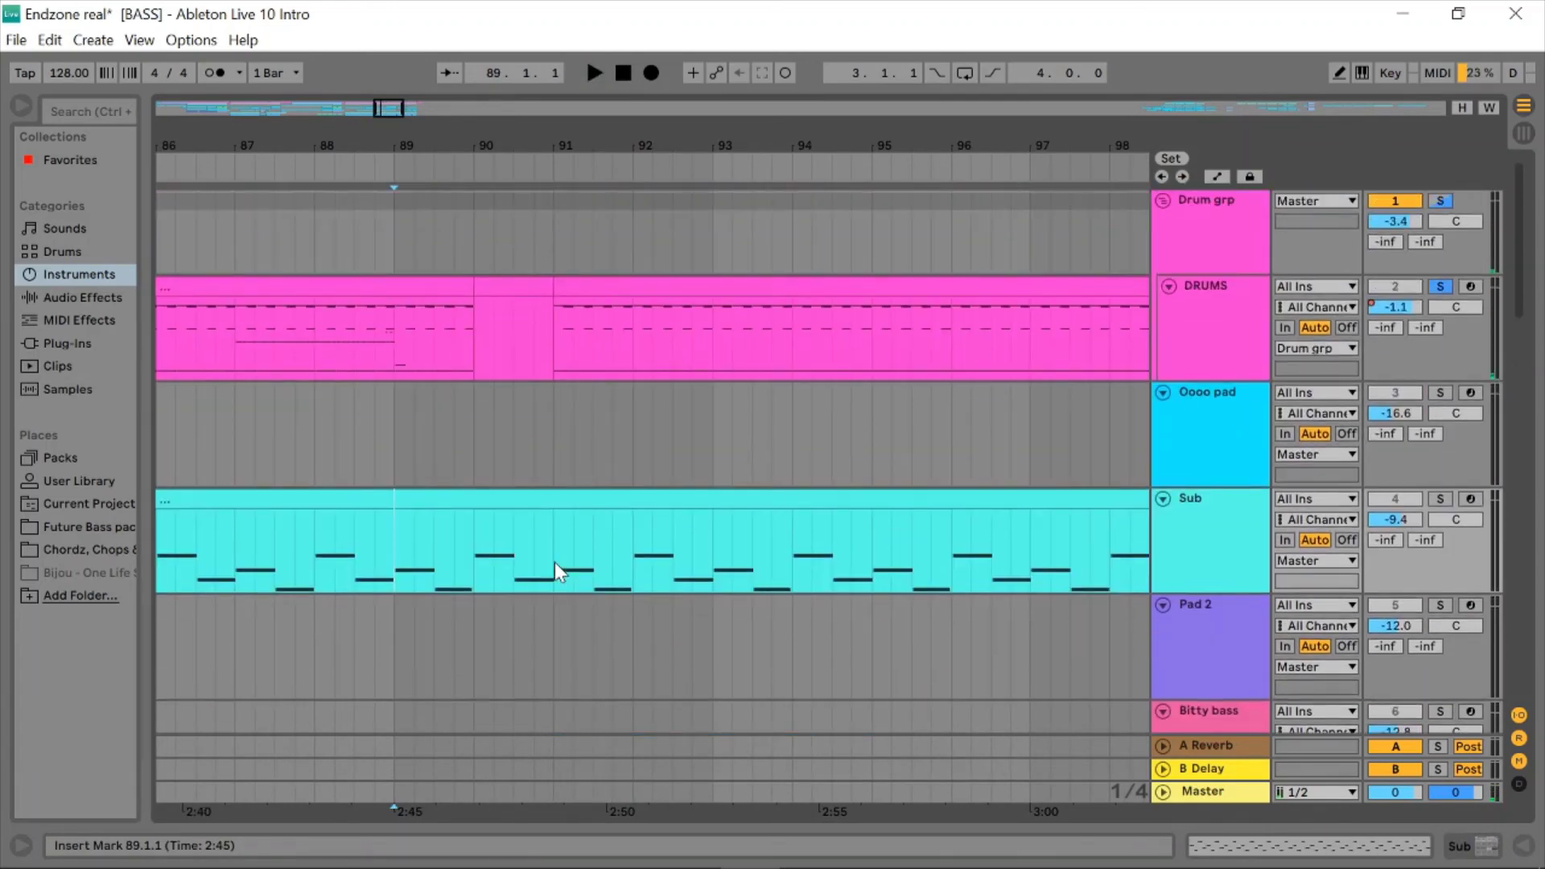
{"action": "scroll", "coordinate": [793, 414], "scroll_direction": "down", "scroll_amount": 9}
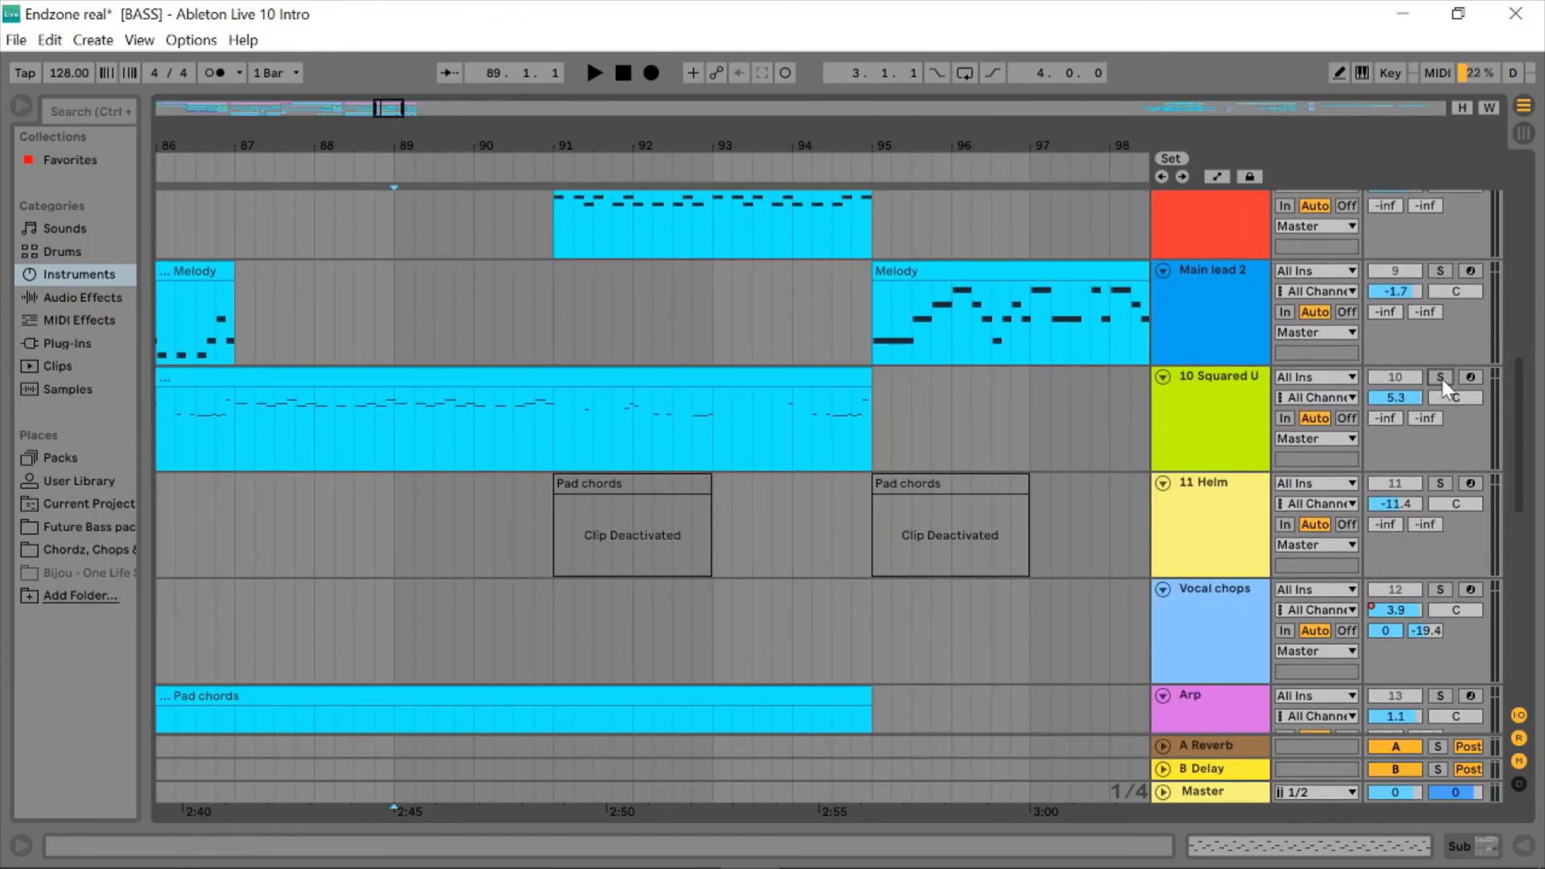
{"action": "left_click", "coordinate": [1441, 382]}
{"action": "key", "text": "space"}
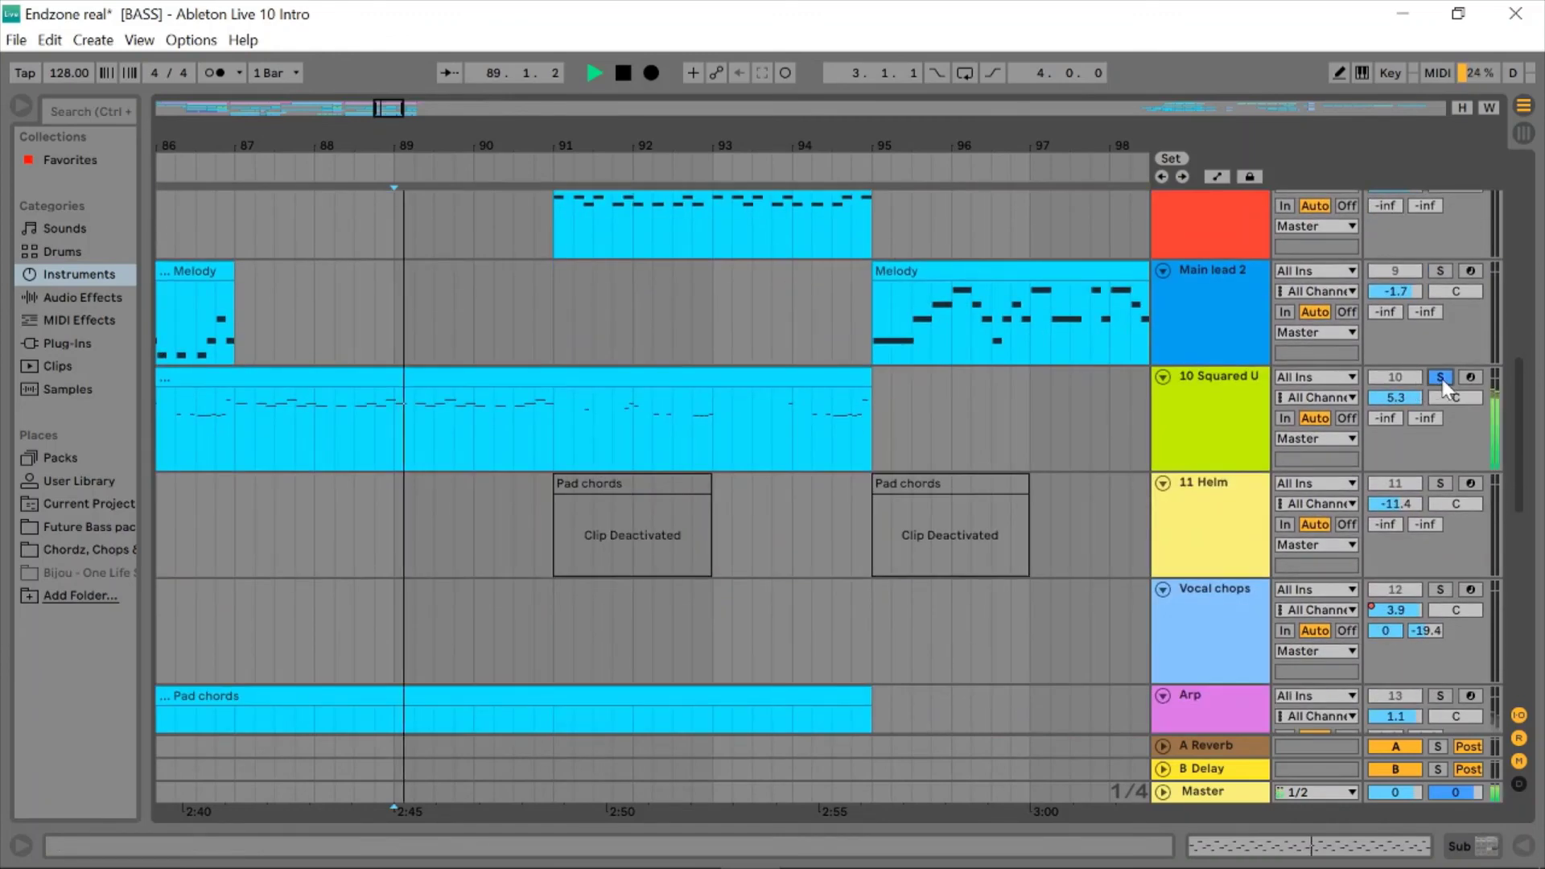
{"action": "scroll", "coordinate": [549, 392], "scroll_direction": "up", "scroll_amount": 1}
{"action": "scroll", "coordinate": [551, 394], "scroll_direction": "down", "scroll_amount": 1}
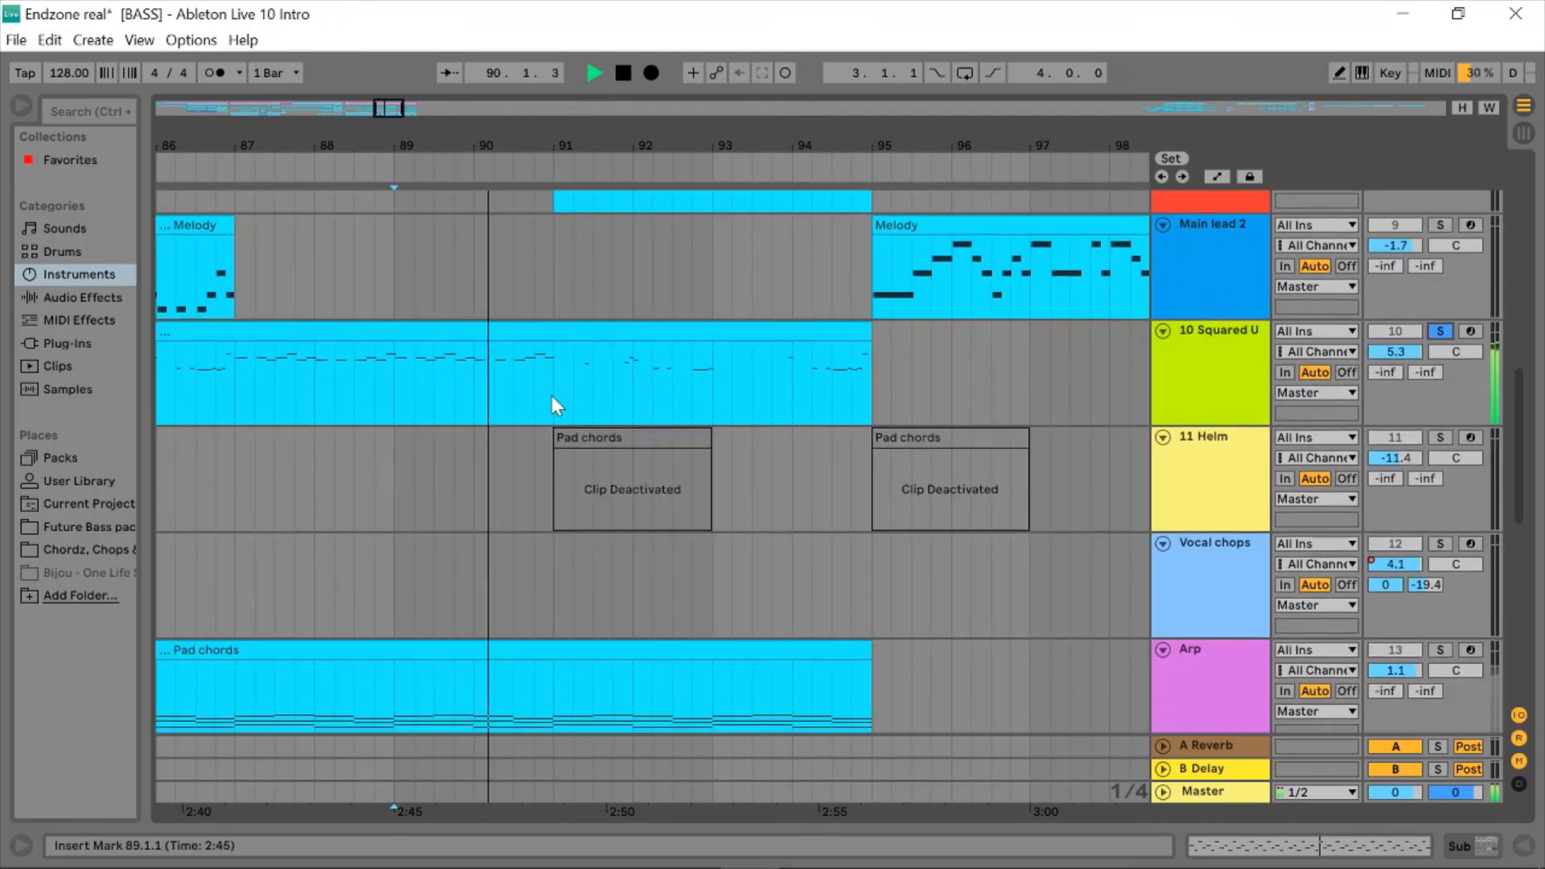
- Unsolo the 10 Squared U track and play the full mix from bar 89, examining each track's clips through bar 95
{"action": "left_click", "coordinate": [1440, 330]}
{"action": "key", "text": "space"}
{"action": "key", "text": "space"}
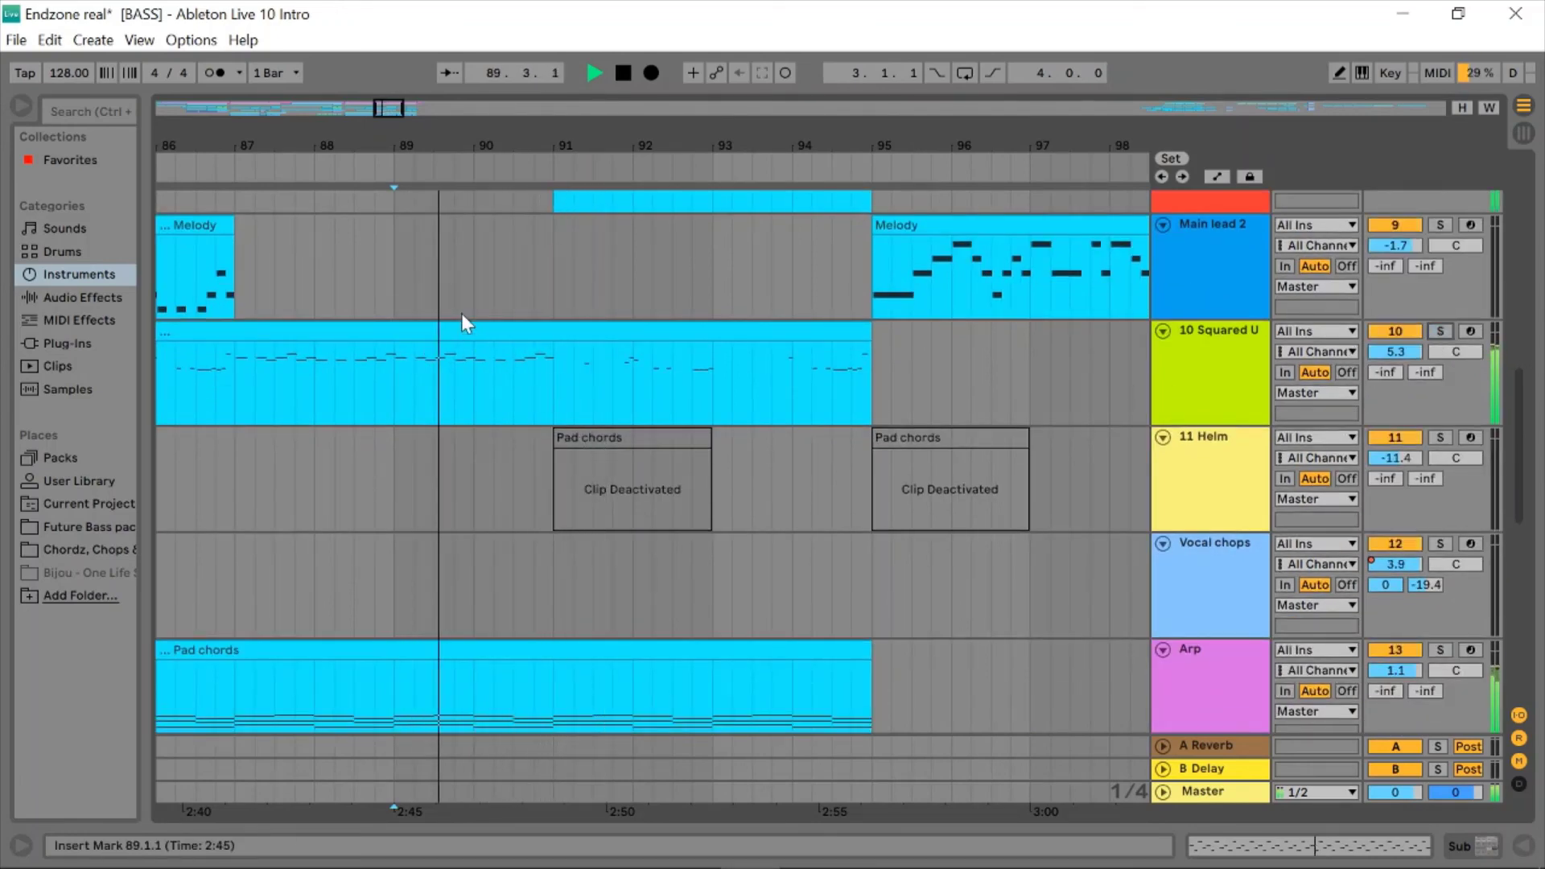
{"action": "scroll", "coordinate": [461, 312], "scroll_direction": "up", "scroll_amount": 5}
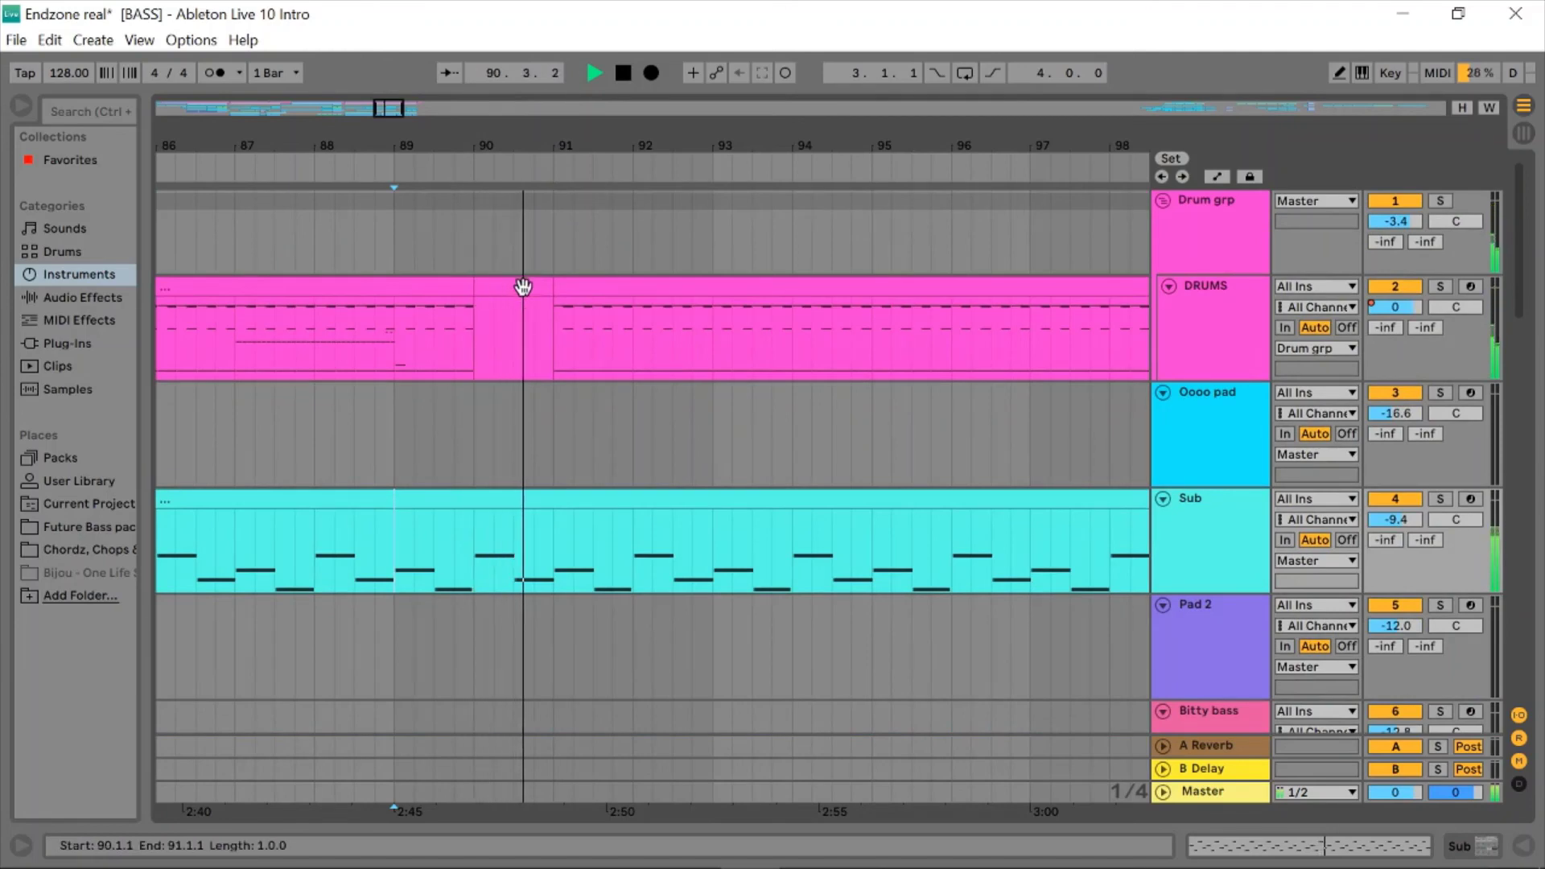
{"action": "scroll", "coordinate": [521, 287], "scroll_direction": "down", "scroll_amount": 3}
{"action": "scroll", "coordinate": [521, 286], "scroll_direction": "down", "scroll_amount": 3}
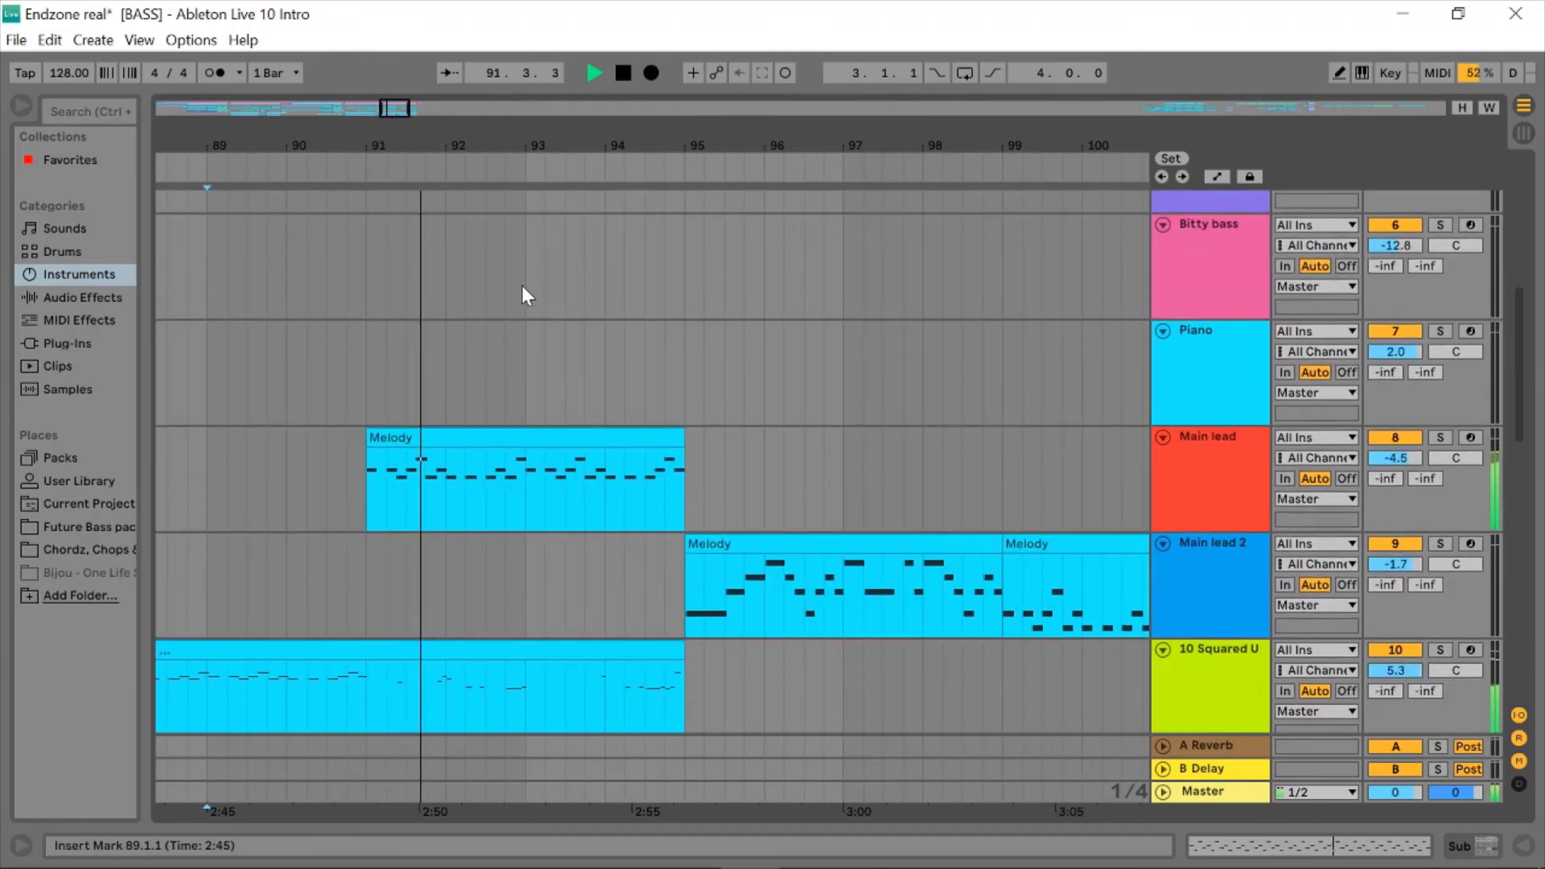
{"action": "scroll", "coordinate": [589, 364], "scroll_direction": "down", "scroll_amount": 1}
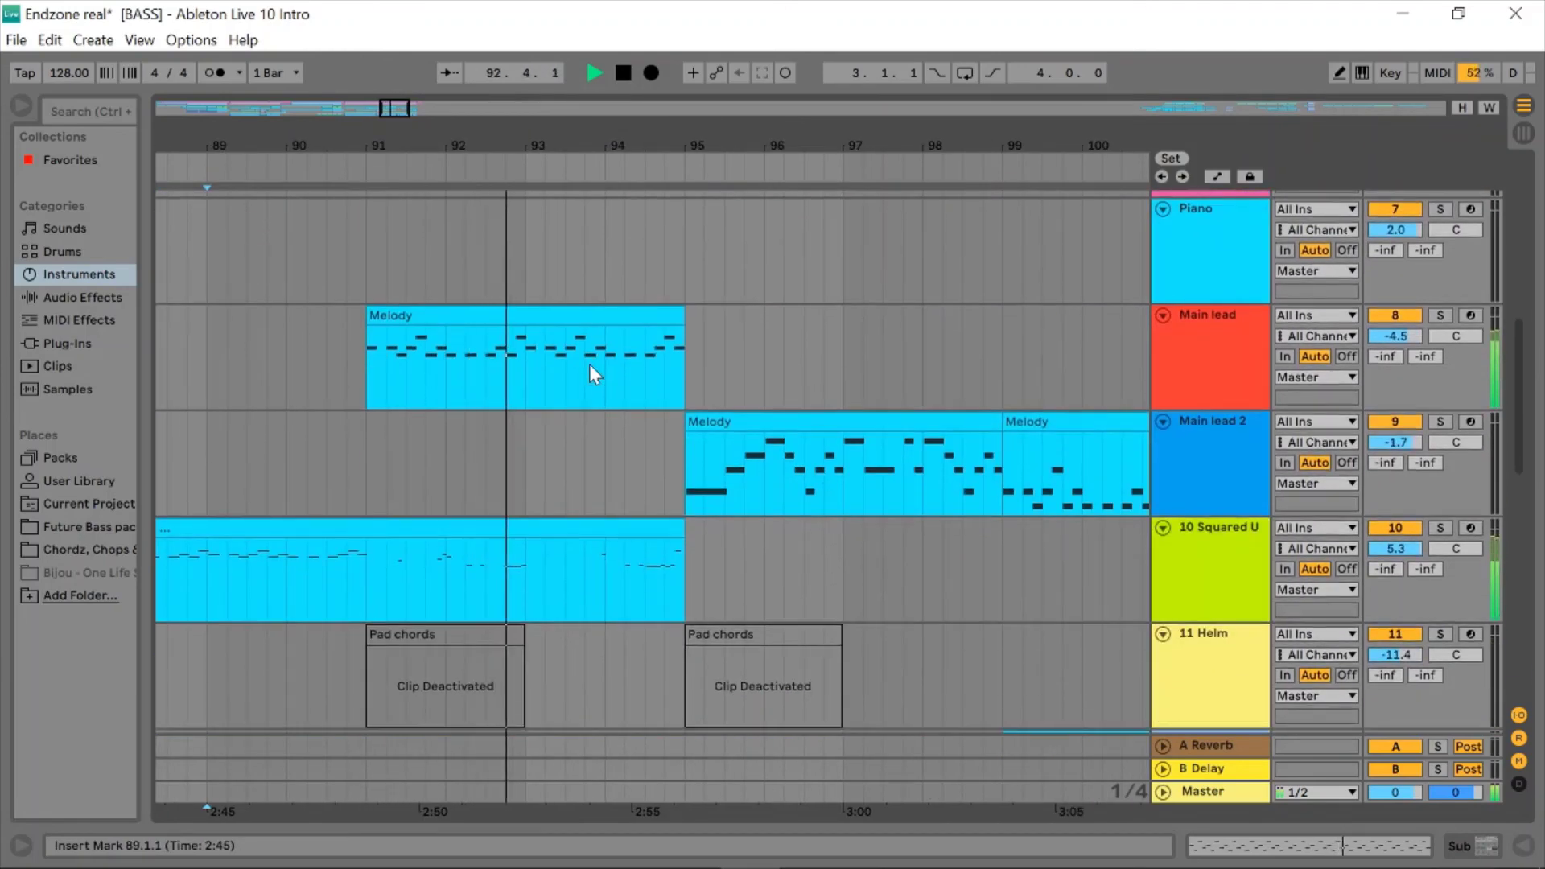
{"action": "scroll", "coordinate": [588, 363], "scroll_direction": "down", "scroll_amount": 5}
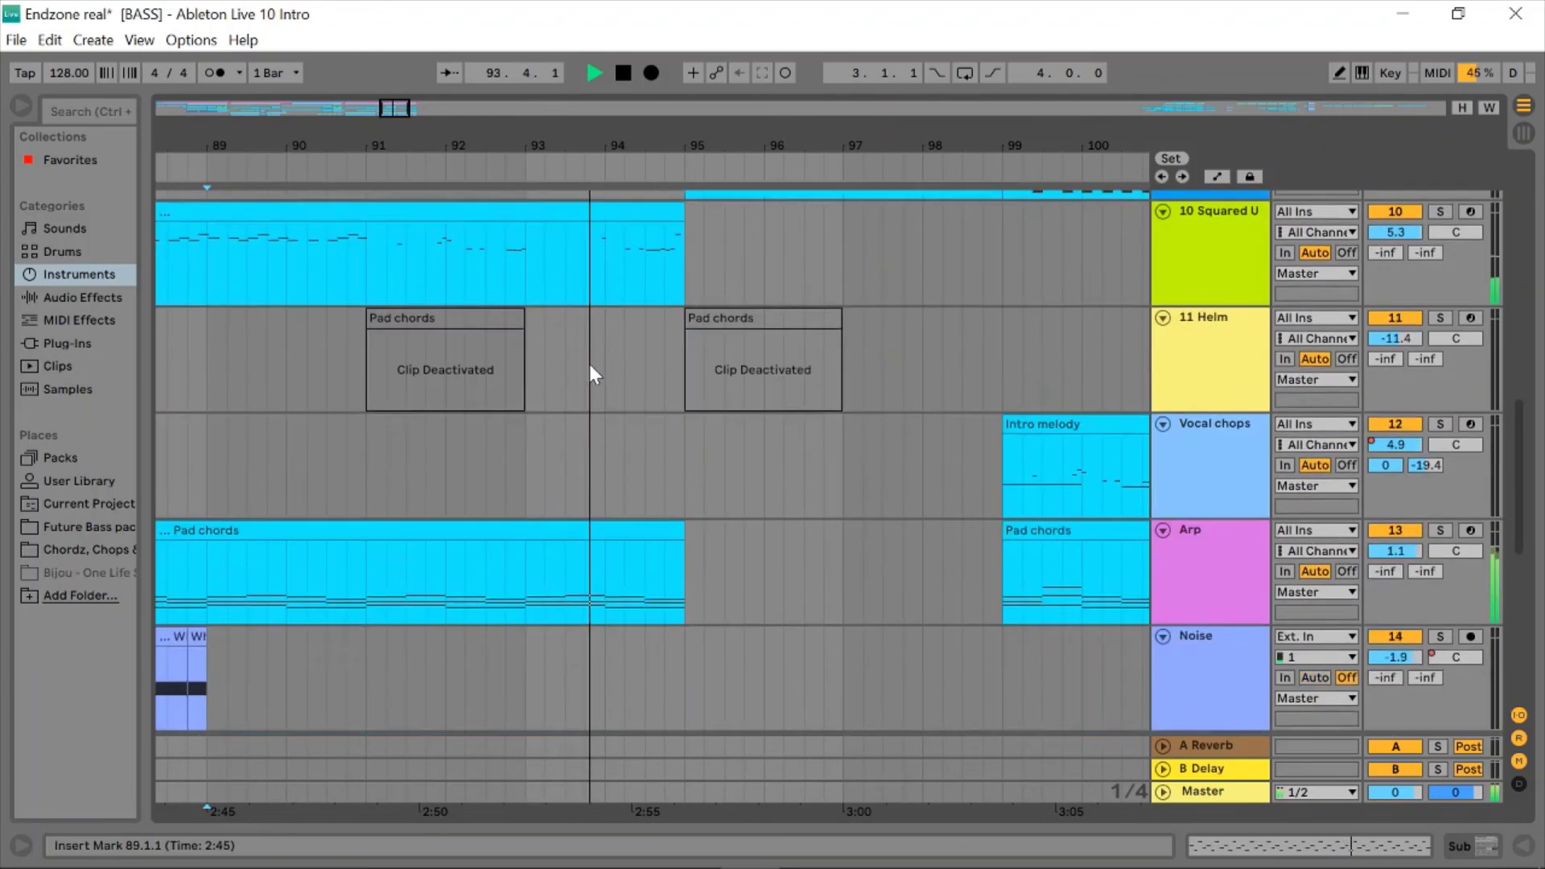
{"action": "scroll", "coordinate": [589, 363], "scroll_direction": "down", "scroll_amount": 1}
{"action": "scroll", "coordinate": [589, 364], "scroll_direction": "down", "scroll_amount": 1}
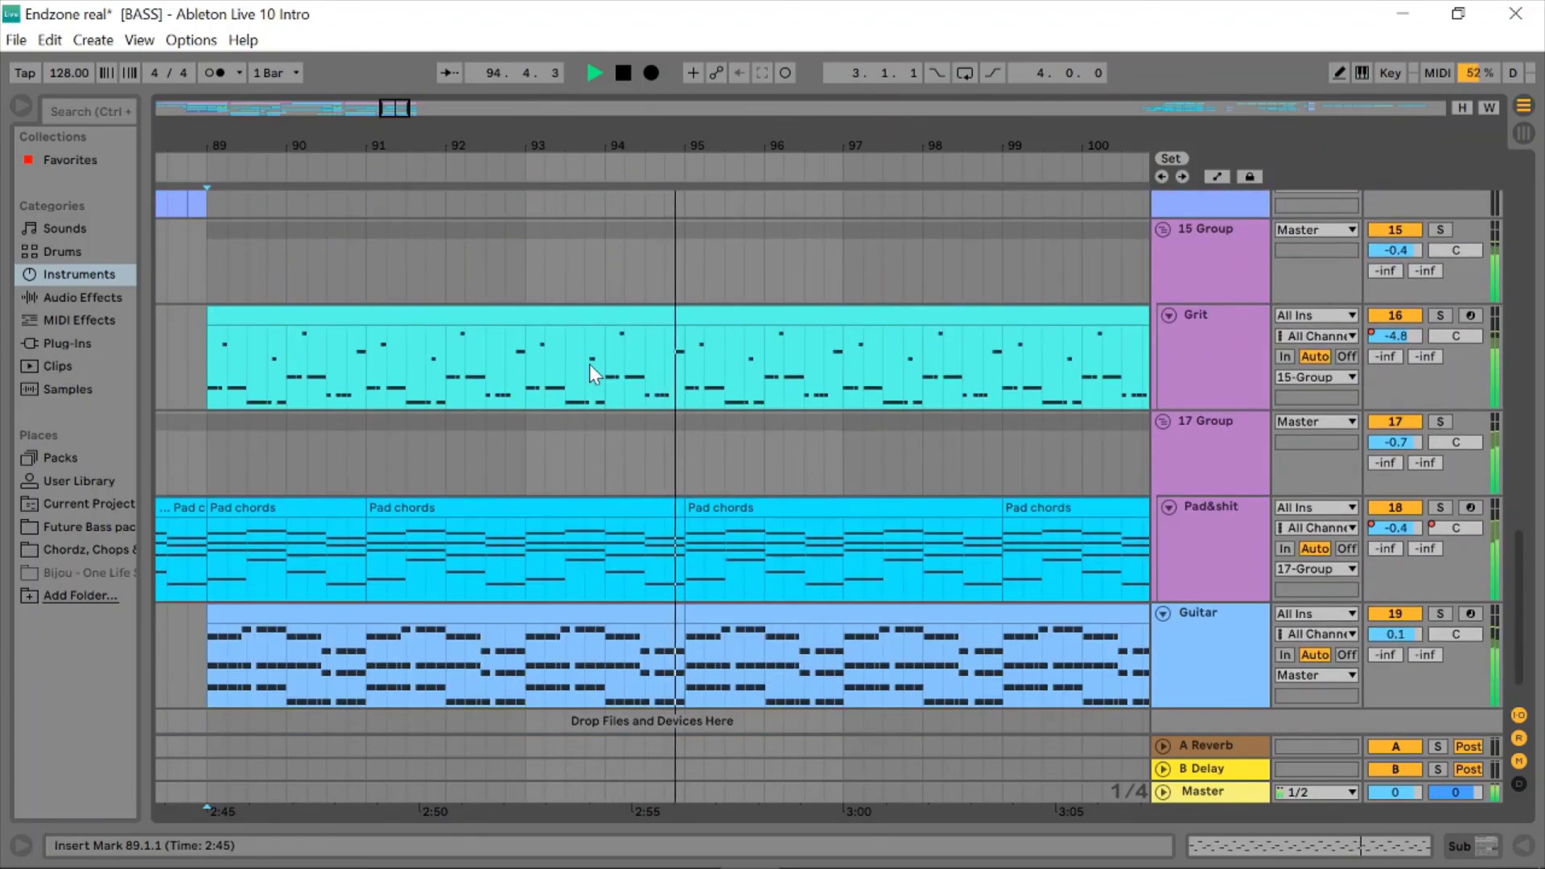
{"action": "scroll", "coordinate": [589, 363], "scroll_direction": "right", "scroll_amount": 3}
{"action": "scroll", "coordinate": [589, 364], "scroll_direction": "up", "scroll_amount": 3}
{"action": "scroll", "coordinate": [589, 364], "scroll_direction": "up", "scroll_amount": 4}
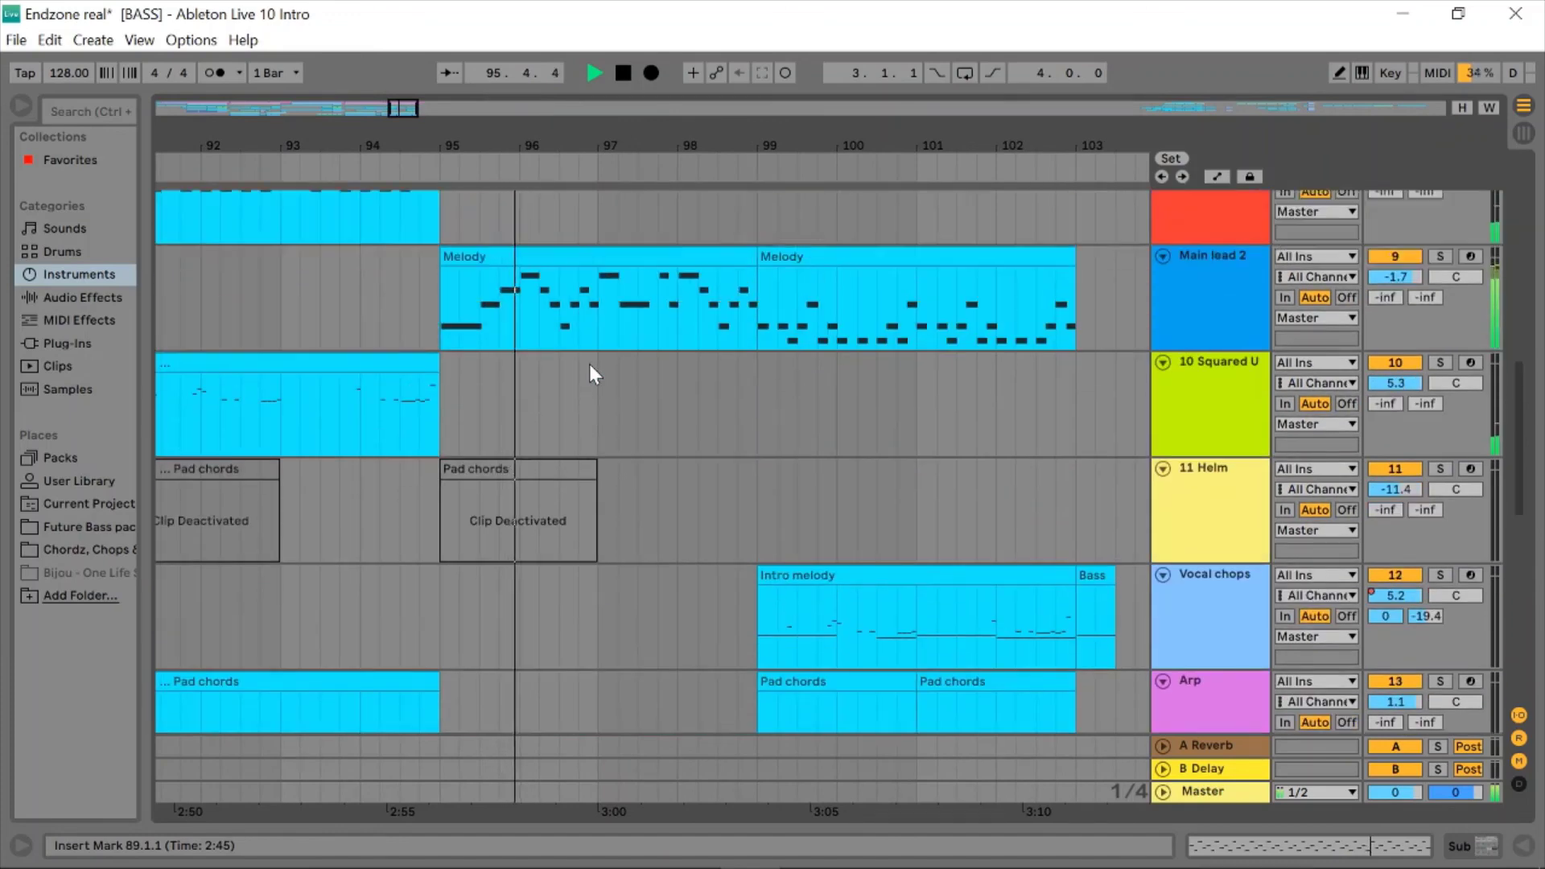
- Solo the Main lead 2 track and play its Melody clip from bar 95
{"action": "left_click", "coordinate": [573, 378]}
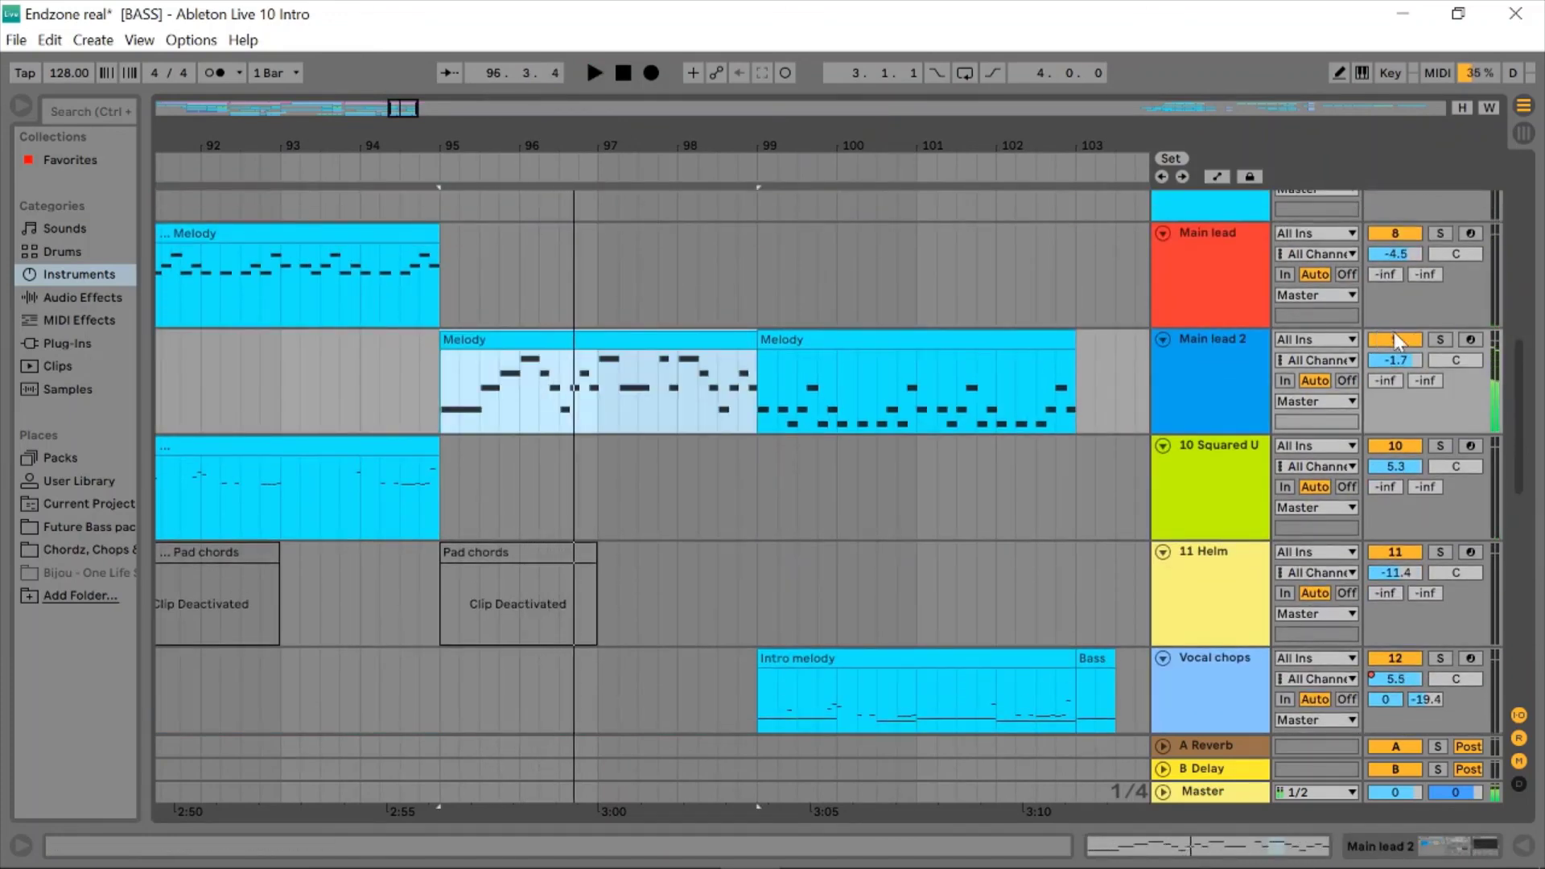
{"action": "left_click", "coordinate": [1441, 339]}
{"action": "key", "text": "space"}
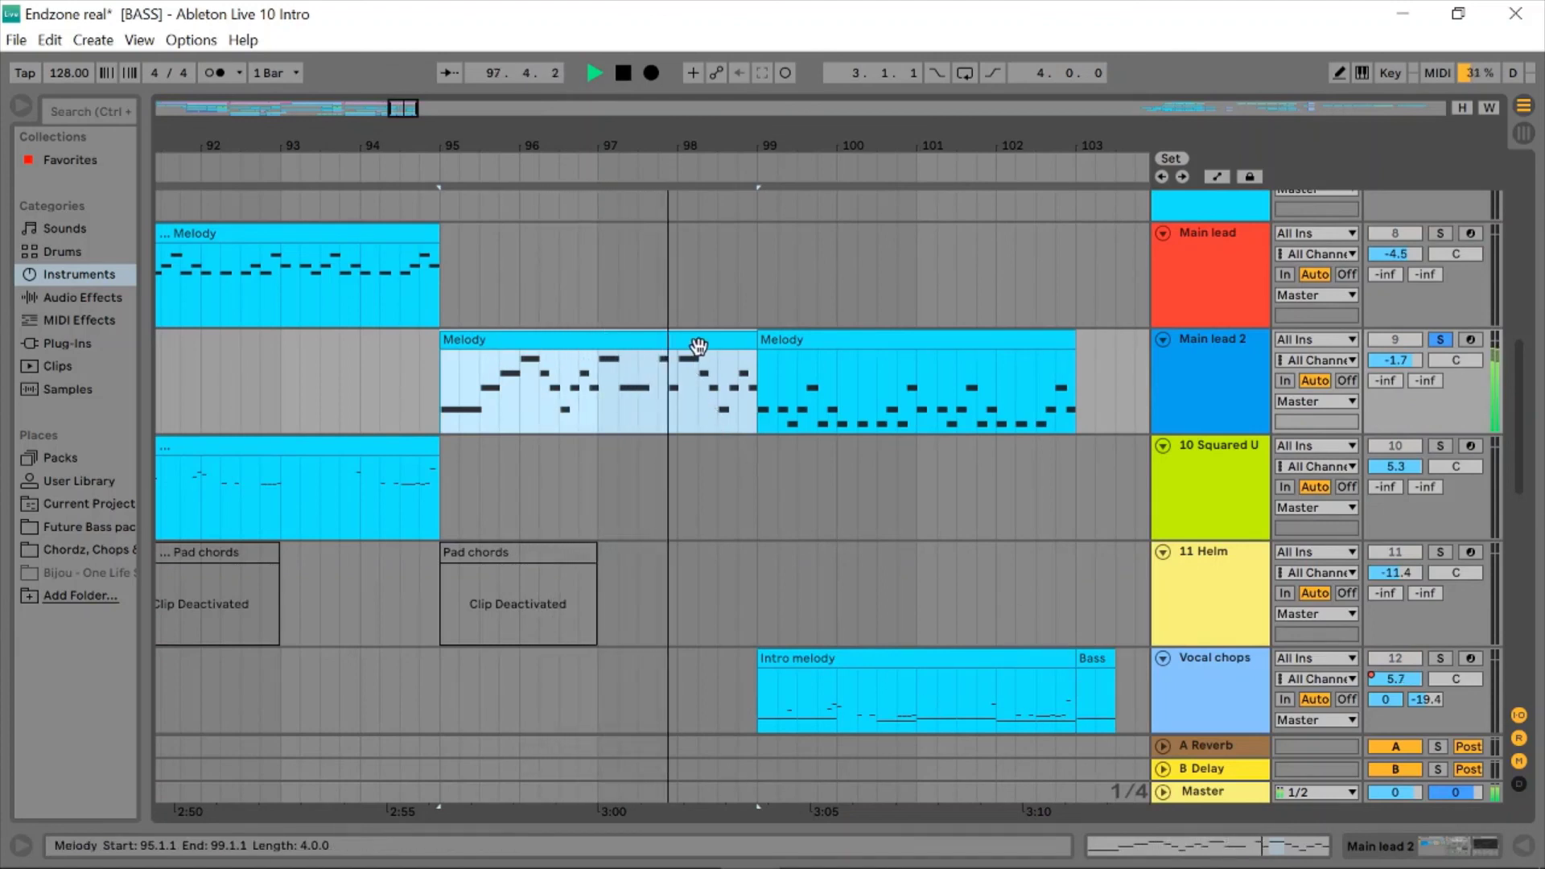
- Unsolo the Main lead 2 track and listen to the full mix from bar 99, examining its second Melody clip and the tracks below
{"action": "scroll", "coordinate": [987, 397], "scroll_direction": "right", "scroll_amount": 1}
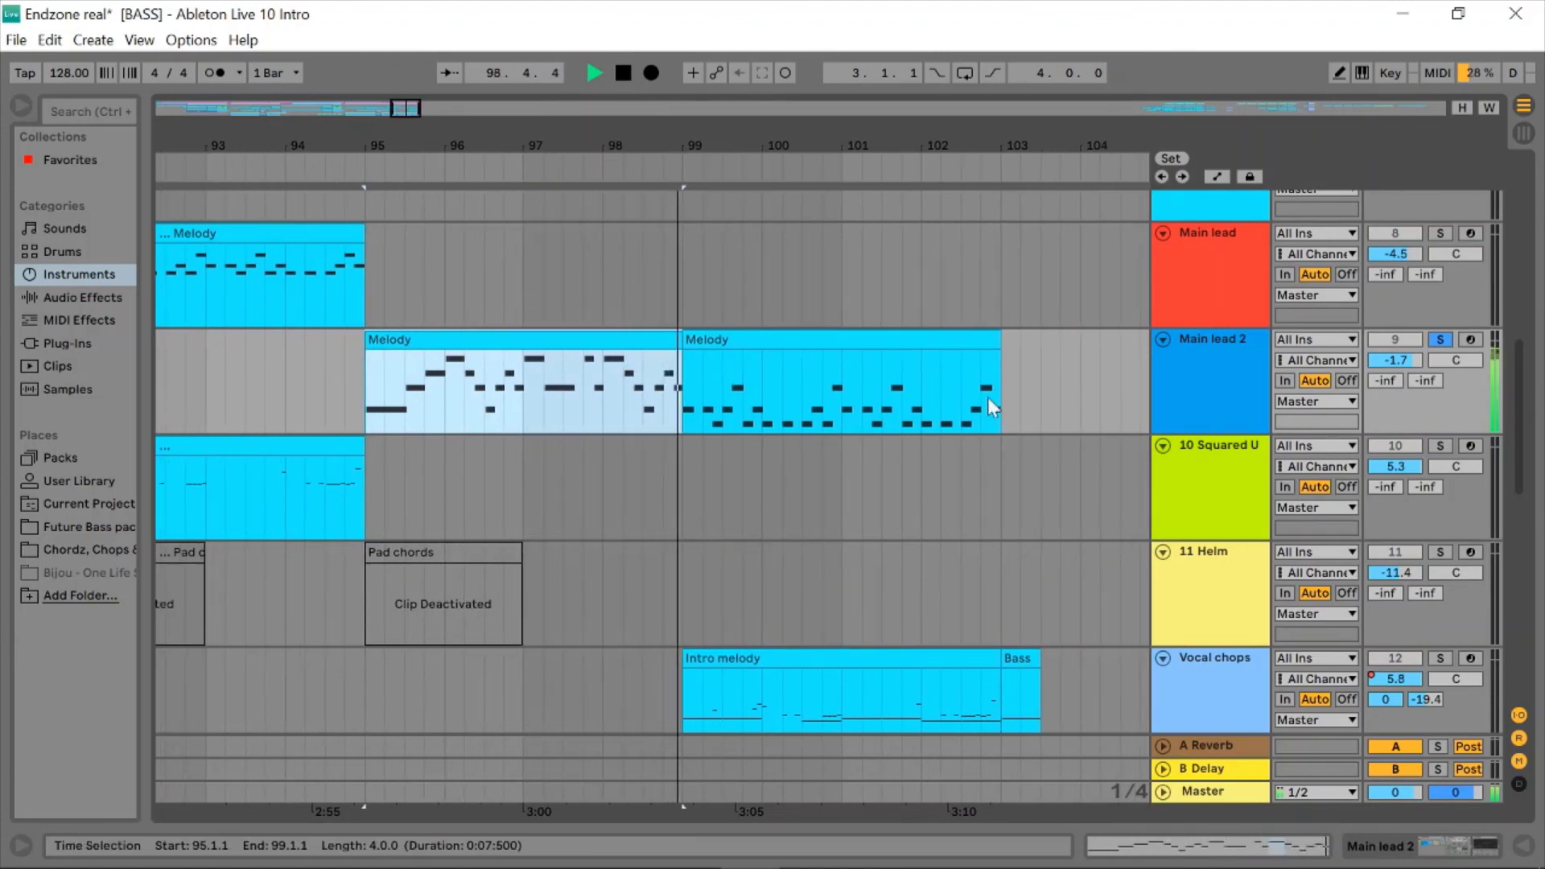
{"action": "left_click", "coordinate": [1440, 342]}
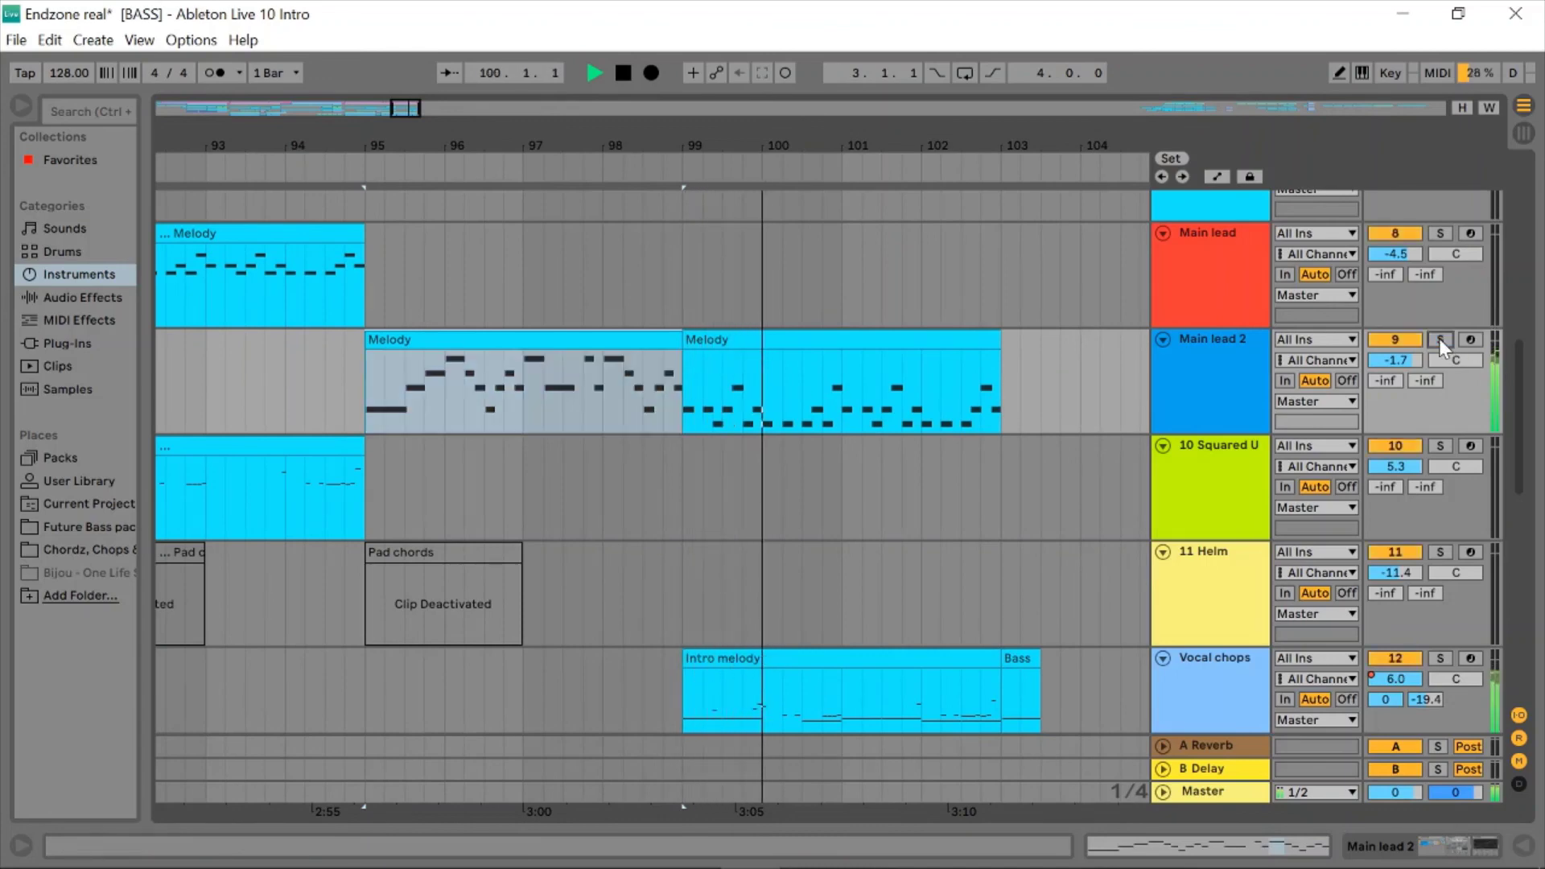
{"action": "left_click", "coordinate": [706, 407]}
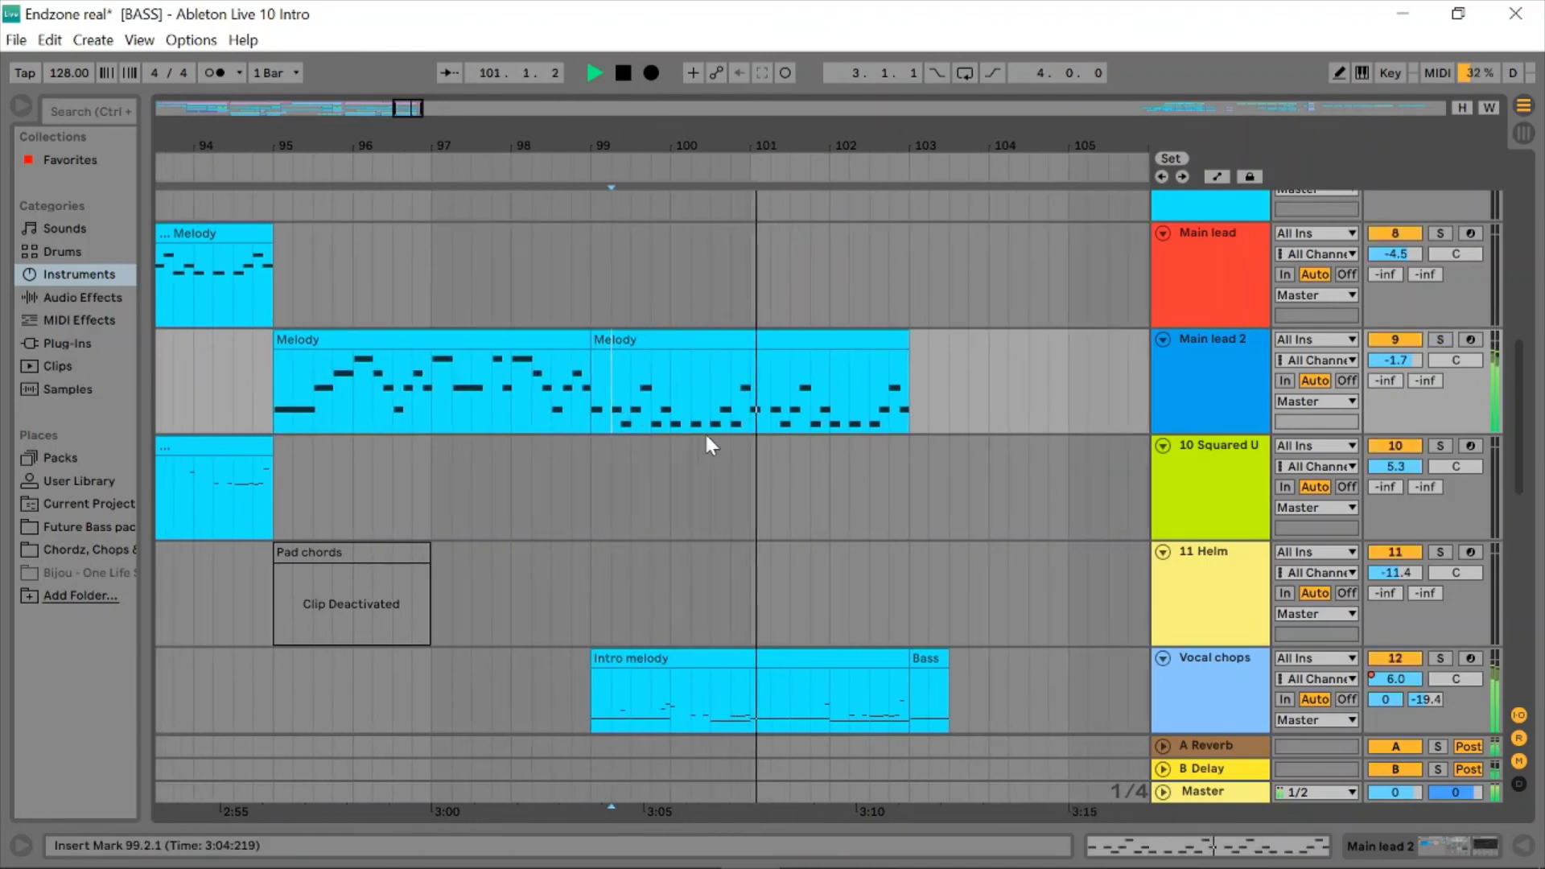
{"action": "scroll", "coordinate": [704, 431], "scroll_direction": "down", "scroll_amount": 3}
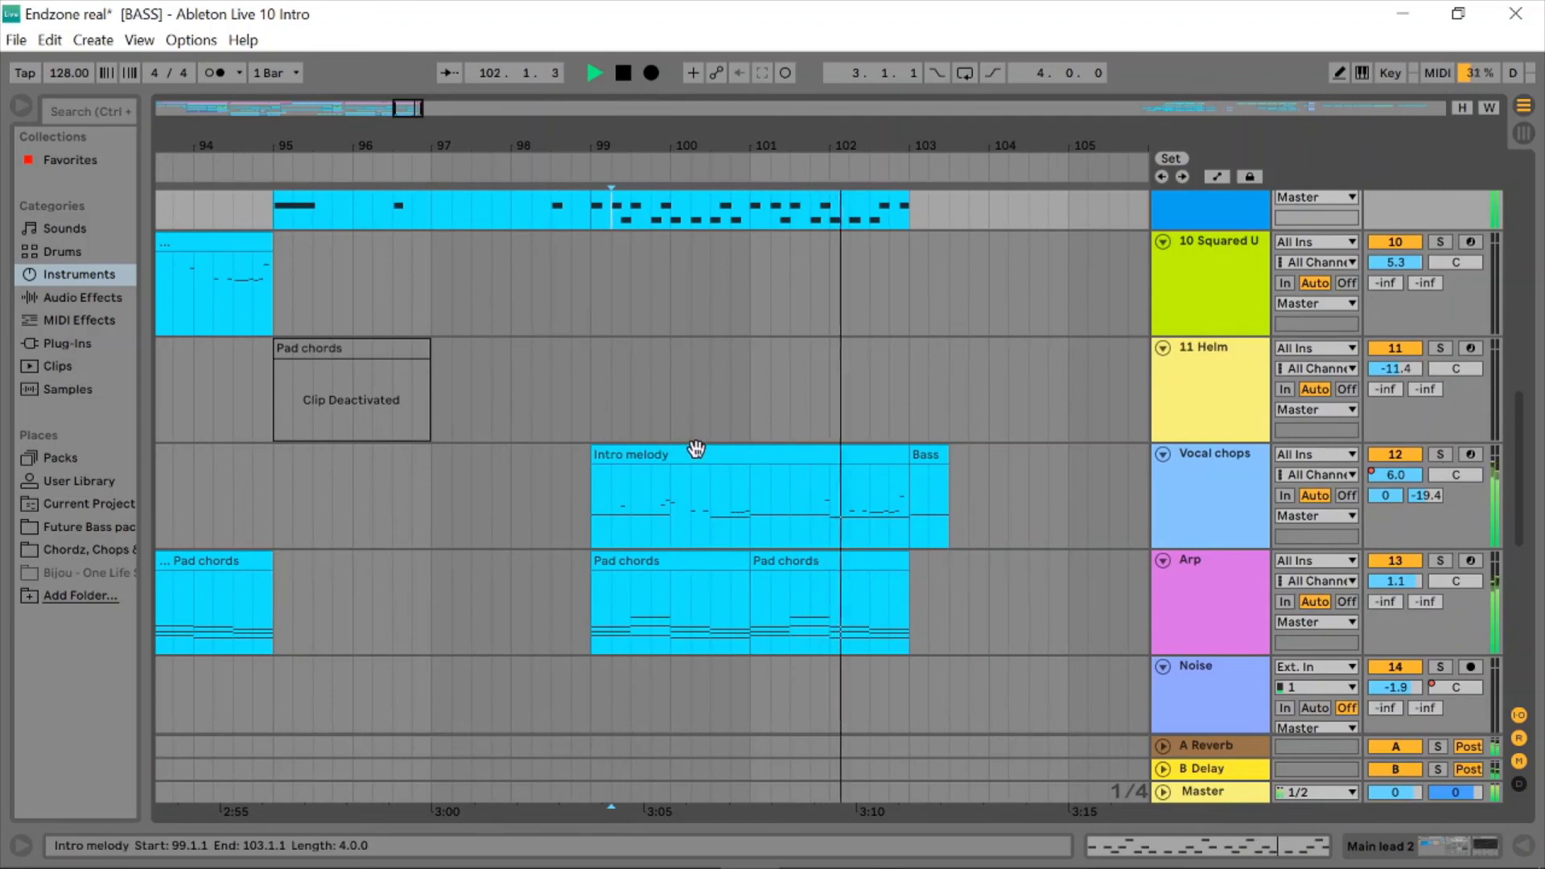
- Solo the Vocal chops track, play it from bar 99, and add the Main lead 2 track to the solo
{"action": "left_click", "coordinate": [585, 605]}
{"action": "key", "text": "space"}
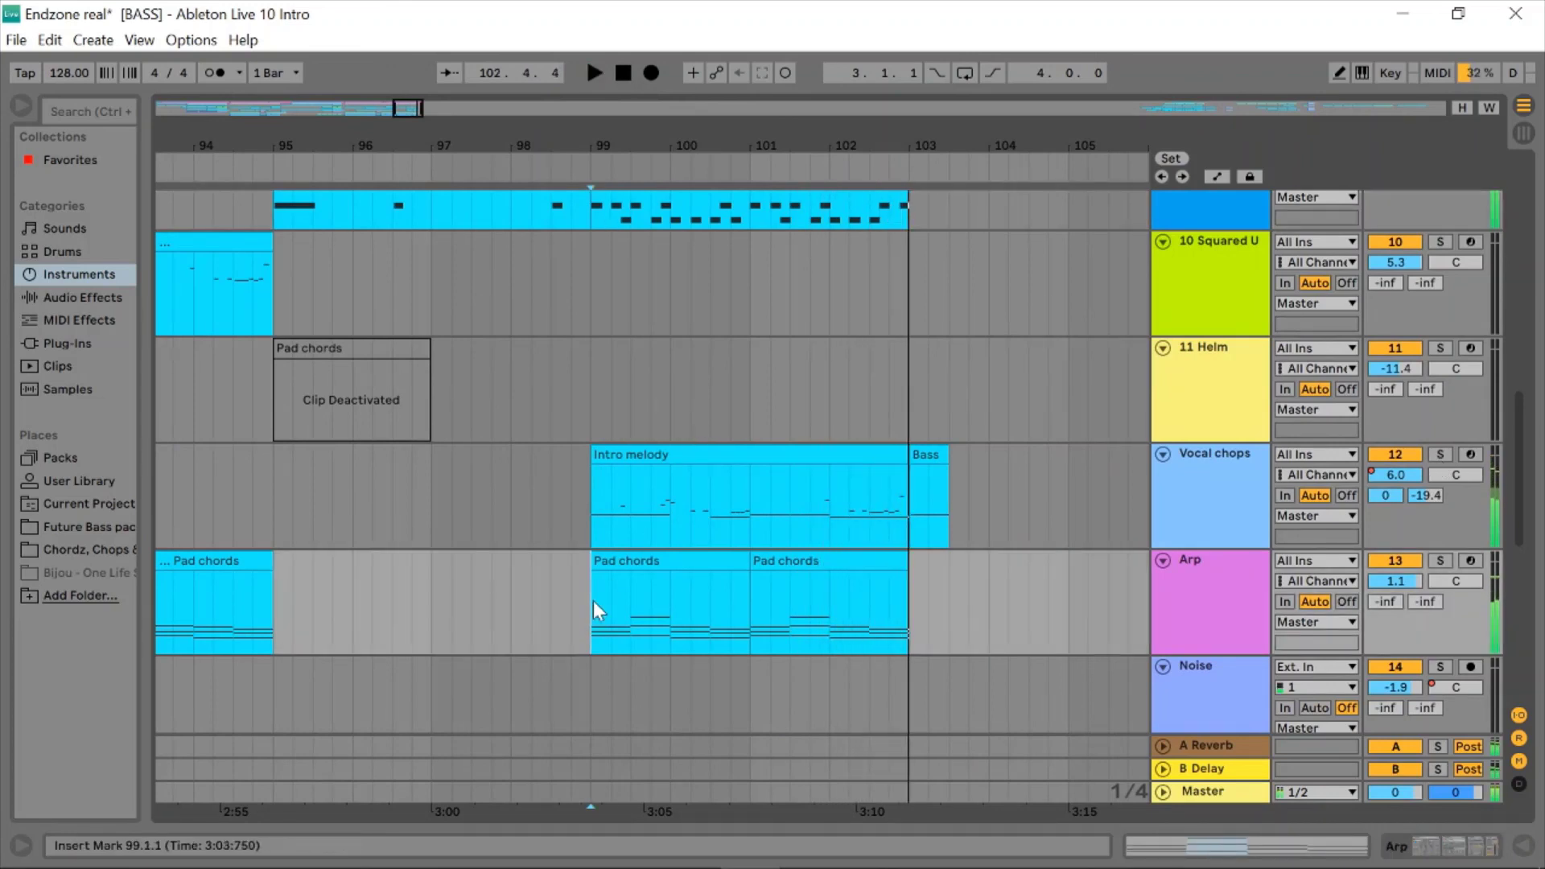
{"action": "left_click", "coordinate": [1441, 456]}
{"action": "key", "text": "space"}
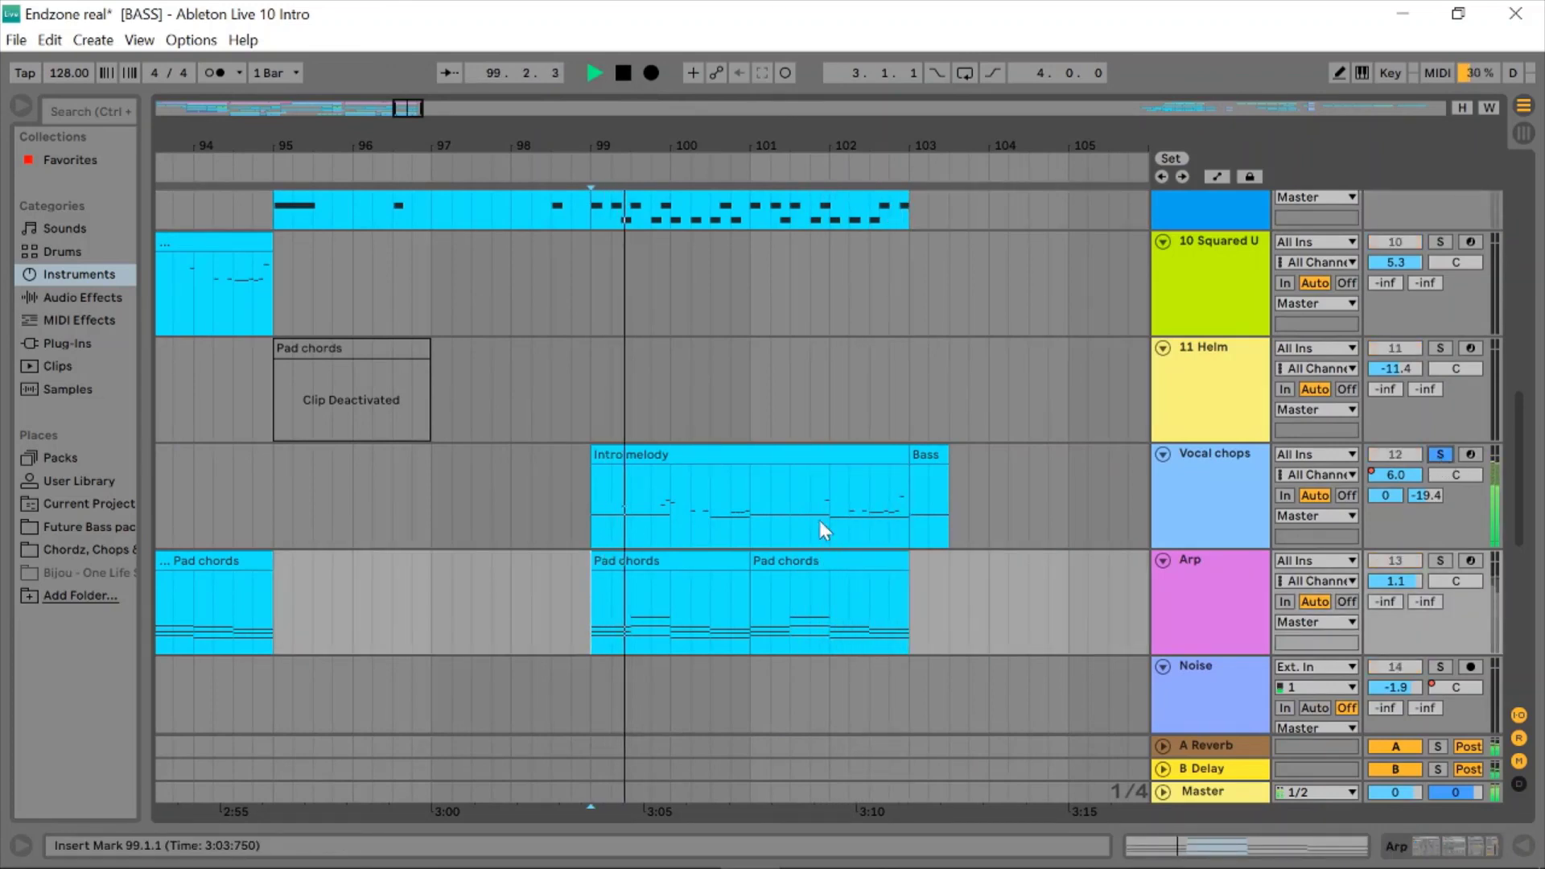
{"action": "scroll", "coordinate": [819, 520], "scroll_direction": "up", "scroll_amount": 2}
{"action": "left_click", "coordinate": [1441, 223], "text": "ctrl"}
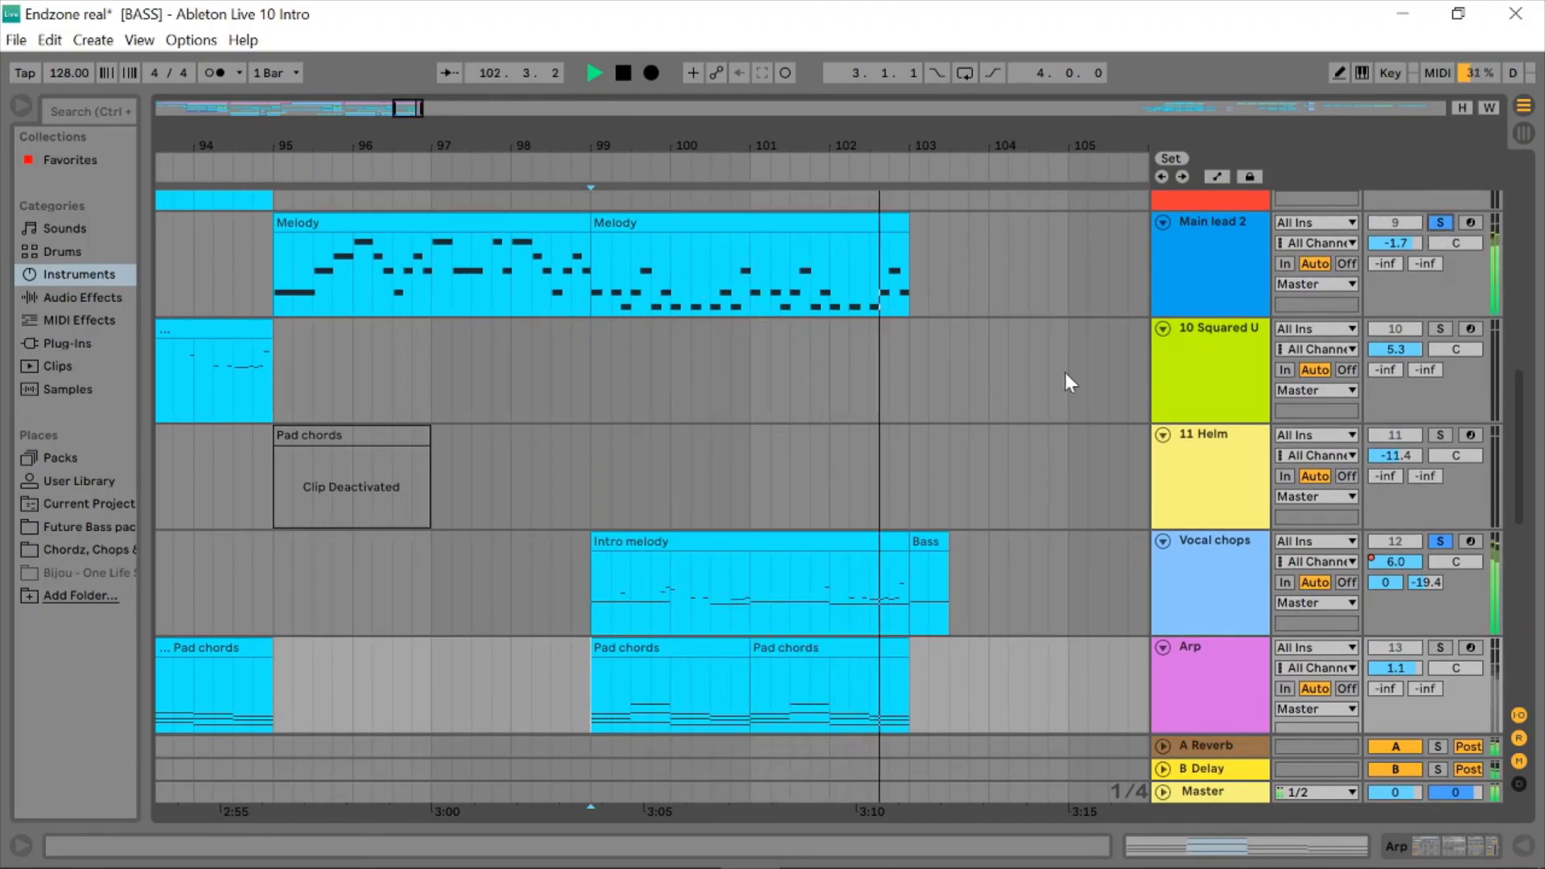
{"action": "key", "text": "space"}
- Solo the Arp track and play its Pad chords clips from bar 99, then unsolo it to hear the full mix
{"action": "scroll", "coordinate": [872, 476], "scroll_direction": "down", "scroll_amount": 3}
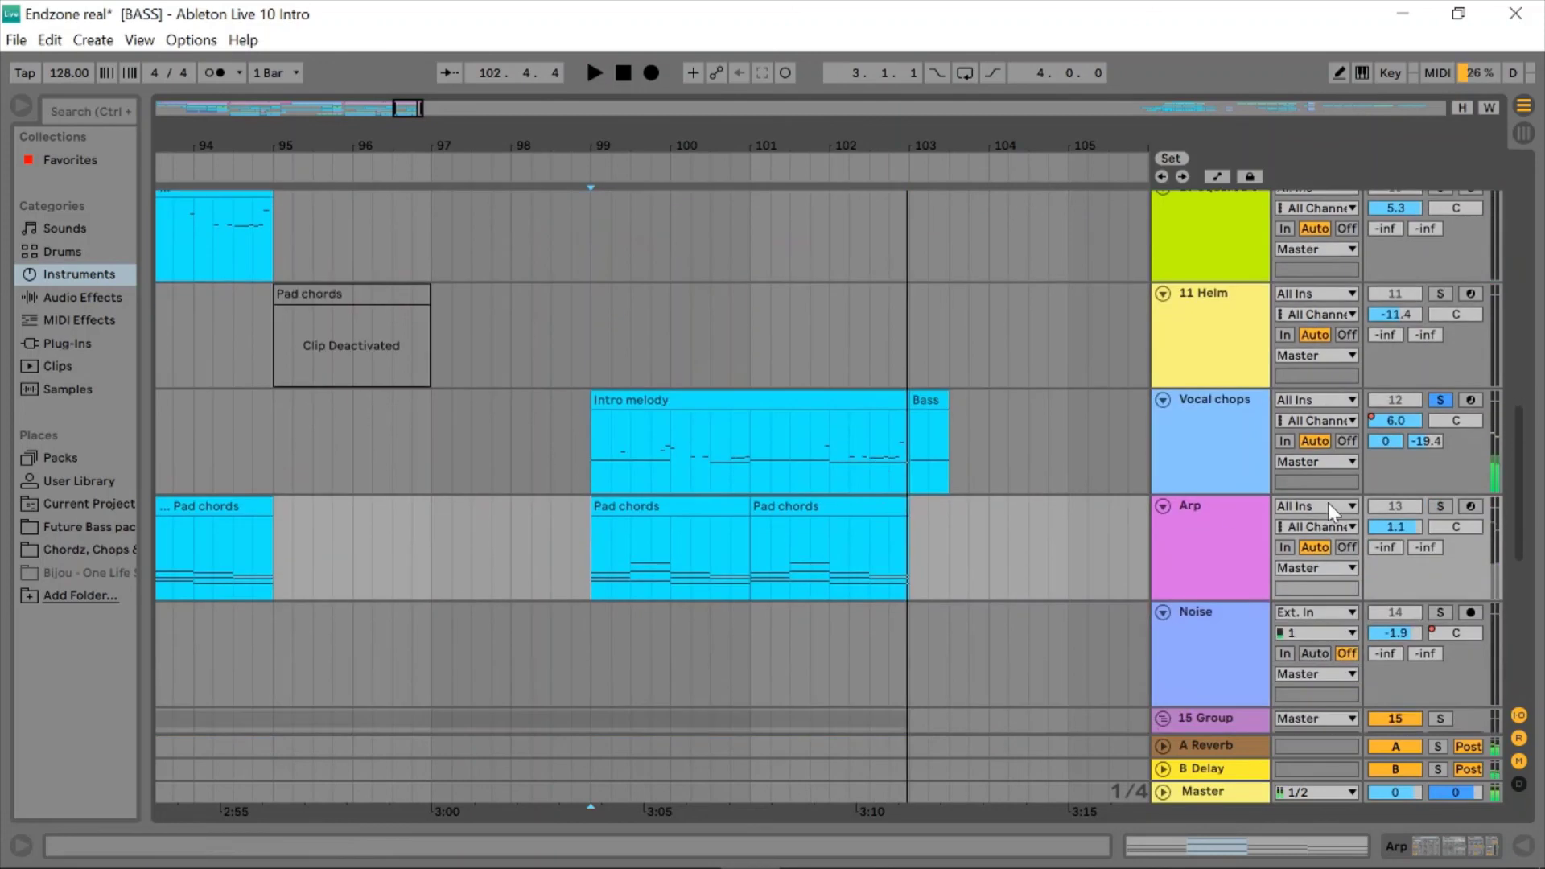
{"action": "left_click", "coordinate": [1442, 506]}
{"action": "key", "text": "space"}
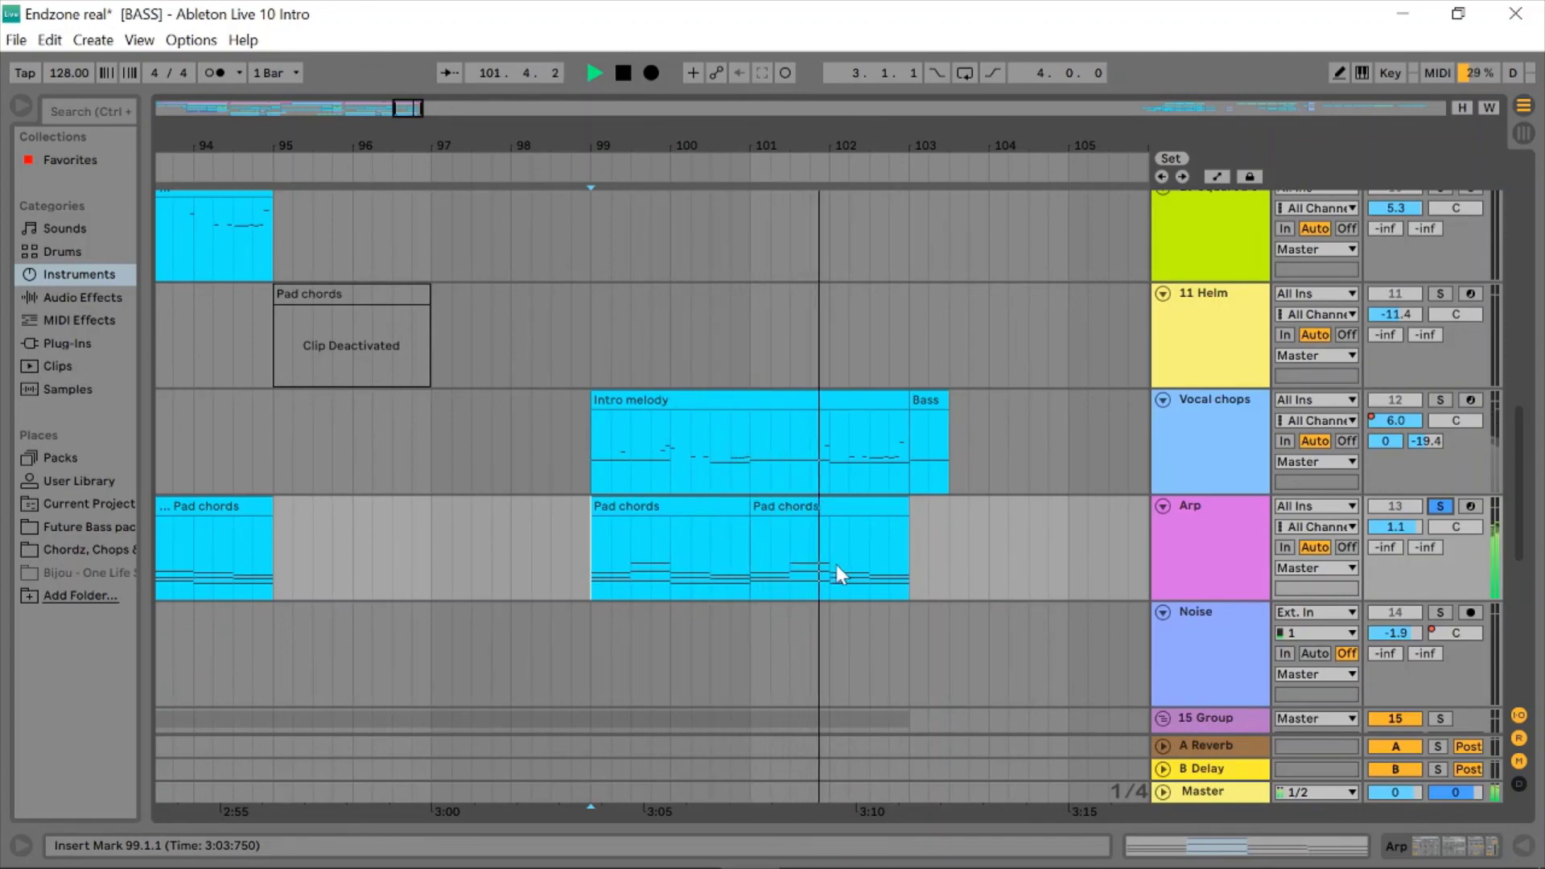
{"action": "left_click", "coordinate": [1439, 508]}
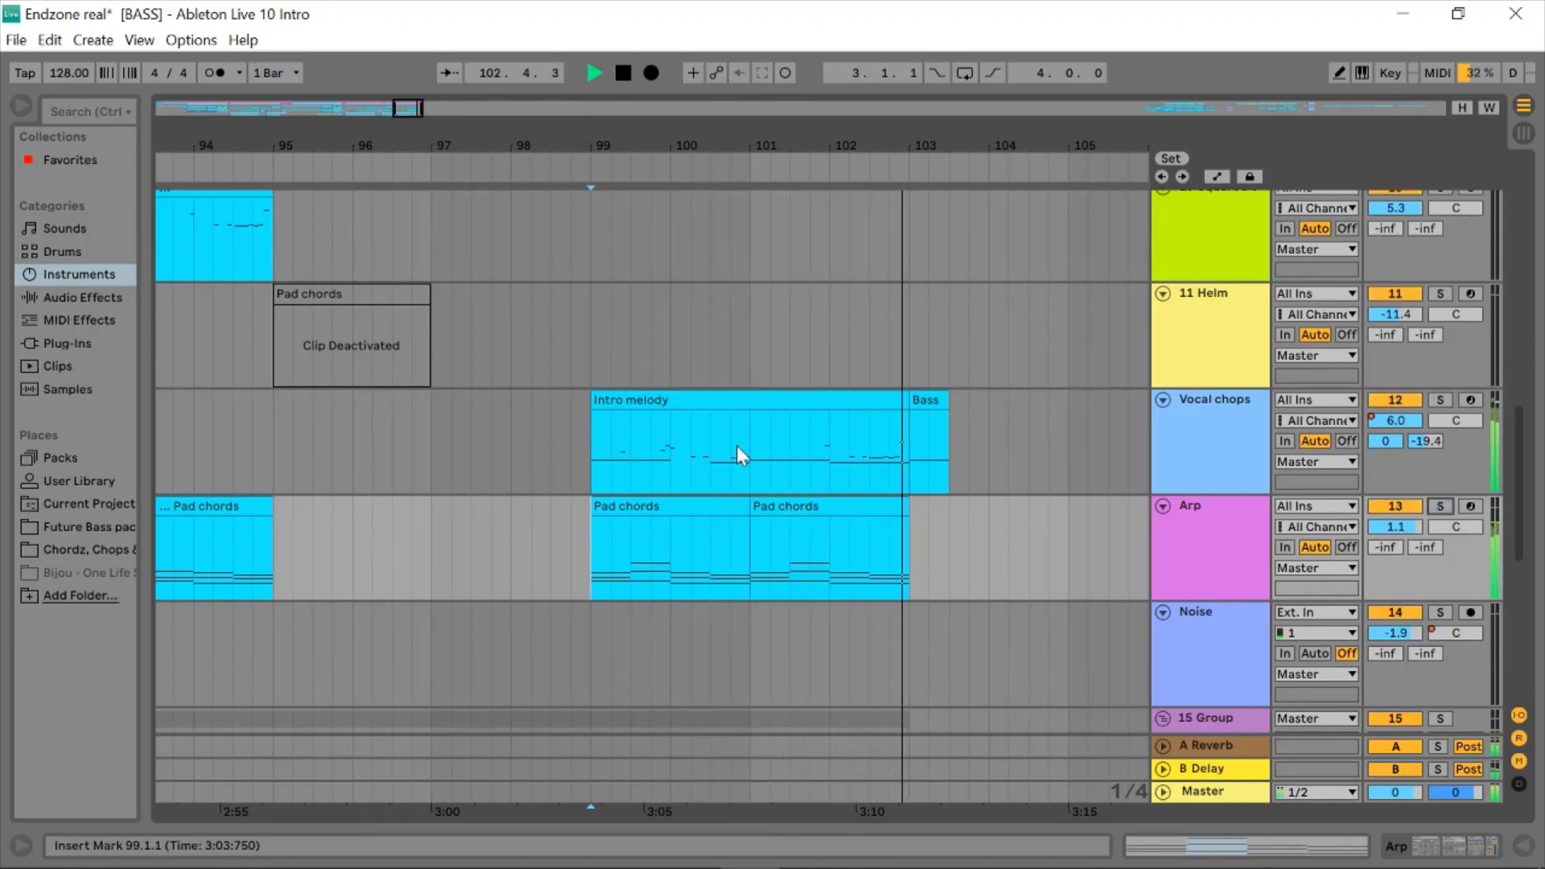
{"action": "scroll", "coordinate": [737, 446], "scroll_direction": "up", "scroll_amount": 10}
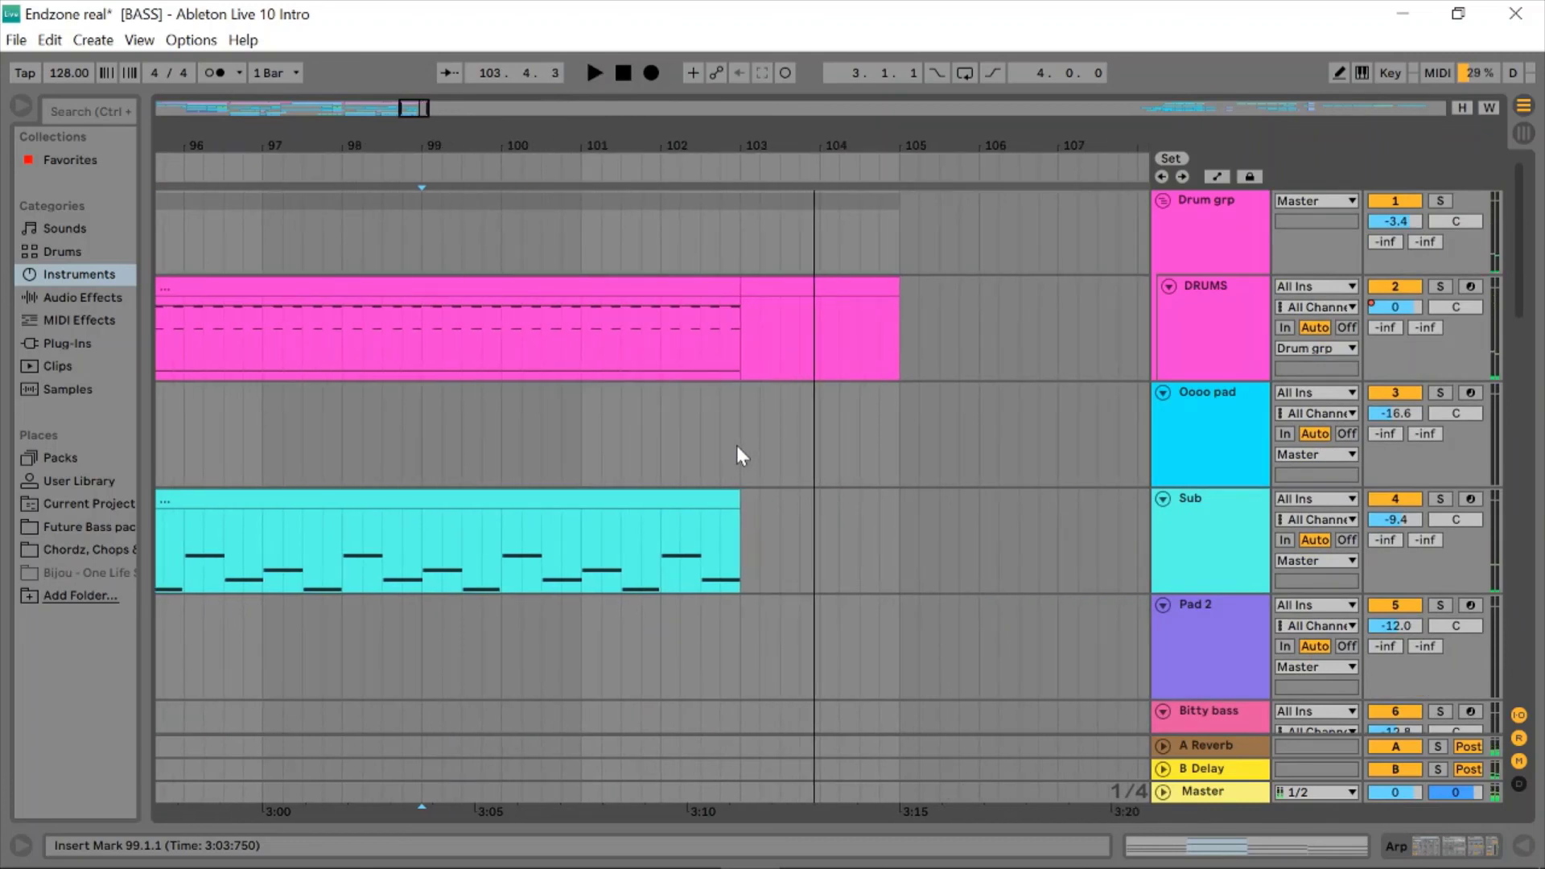
- Return to the start of the arrangement and show the DRUMS track's device chain
{"action": "key", "text": "minus"}
{"action": "key", "text": "minus"}
{"action": "key", "text": "minus"}
{"action": "key", "text": "minus"}
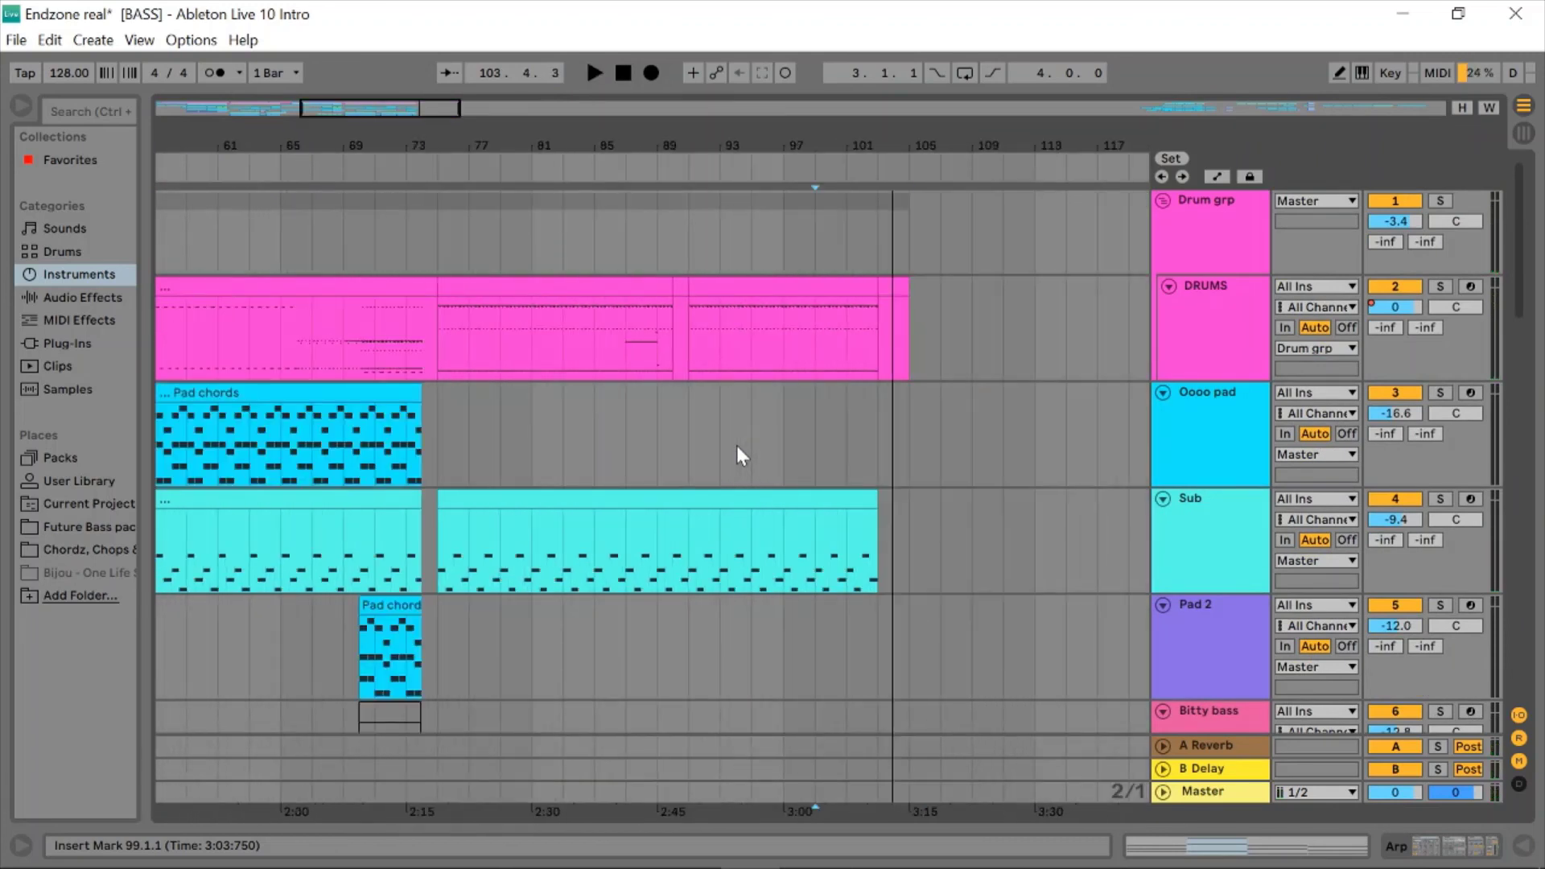
{"action": "key", "text": "Home"}
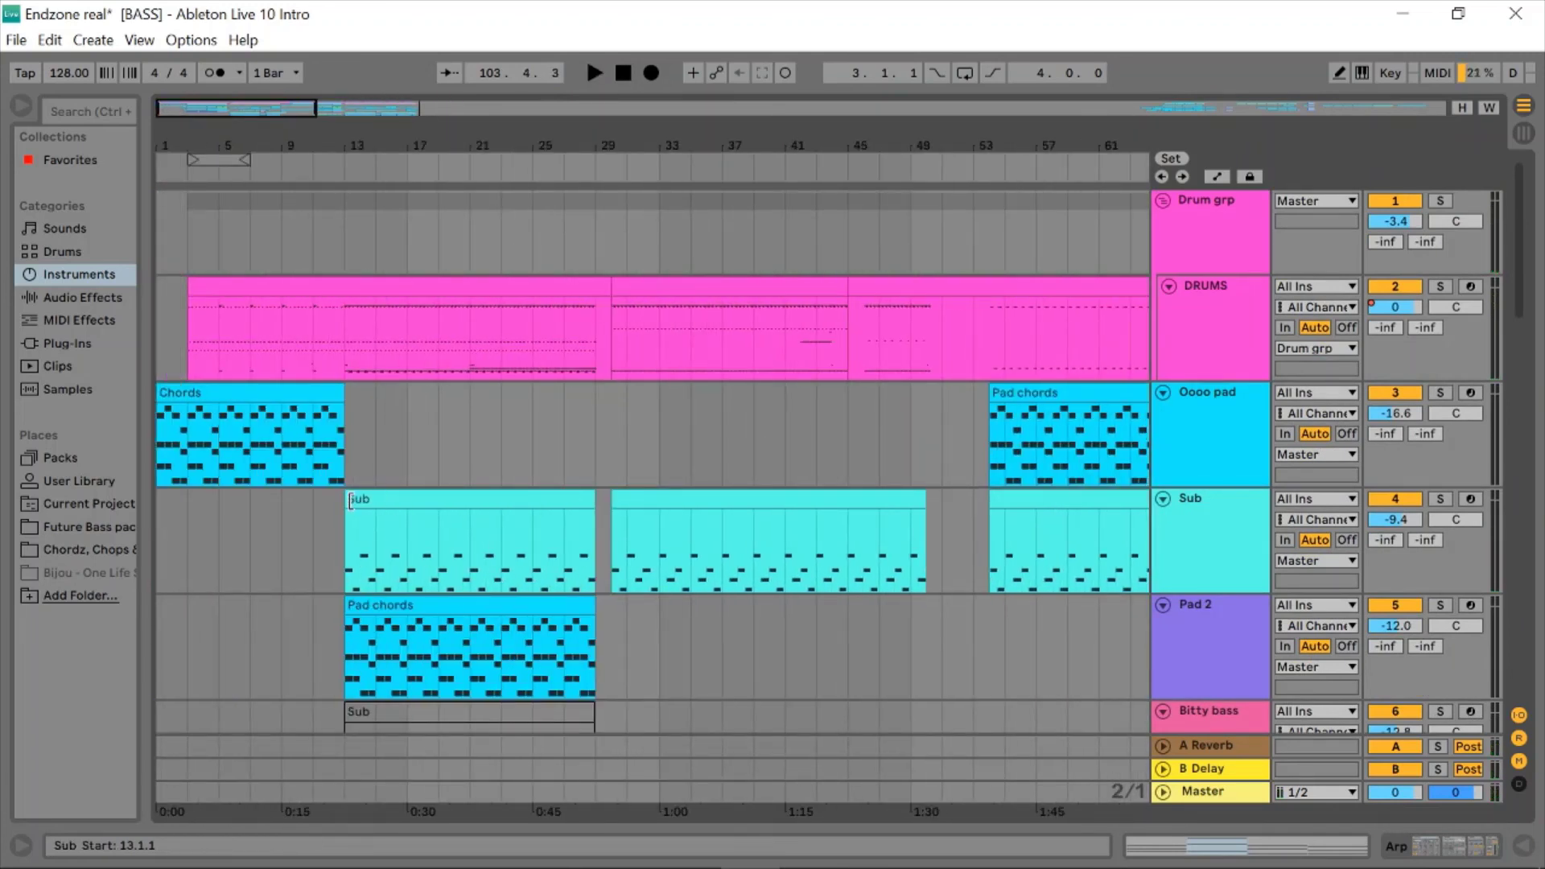
{"action": "left_click", "coordinate": [1236, 303]}
{"action": "left_click", "coordinate": [1354, 846]}
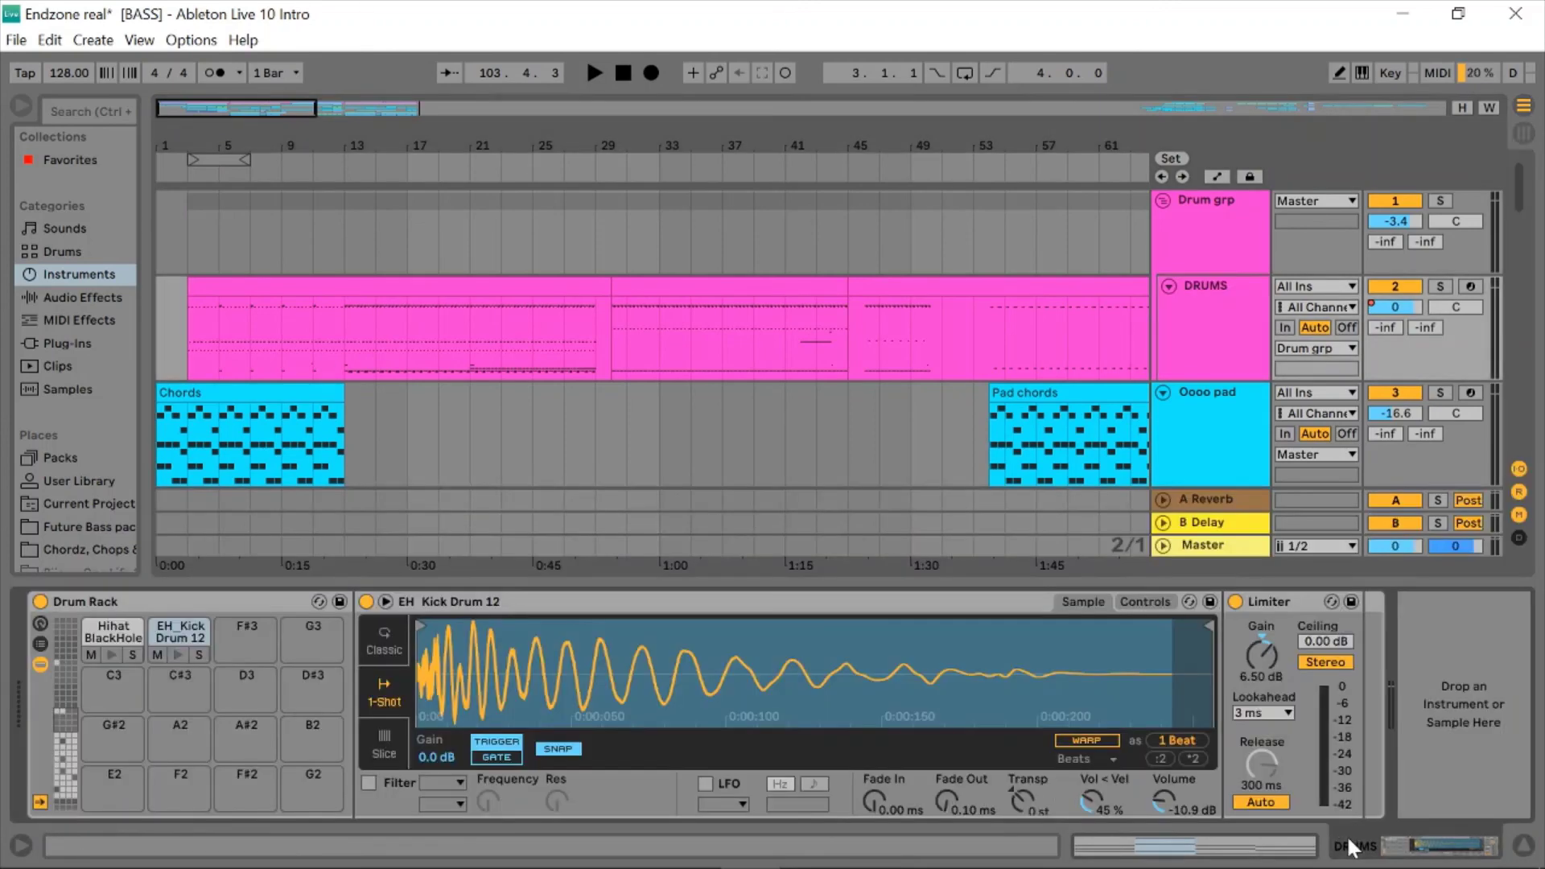
- Show the Oooo pad track's device chain and place the playback start at 1.3.1 in its Chords clip
{"action": "scroll", "coordinate": [484, 377], "scroll_direction": "down", "scroll_amount": 2}
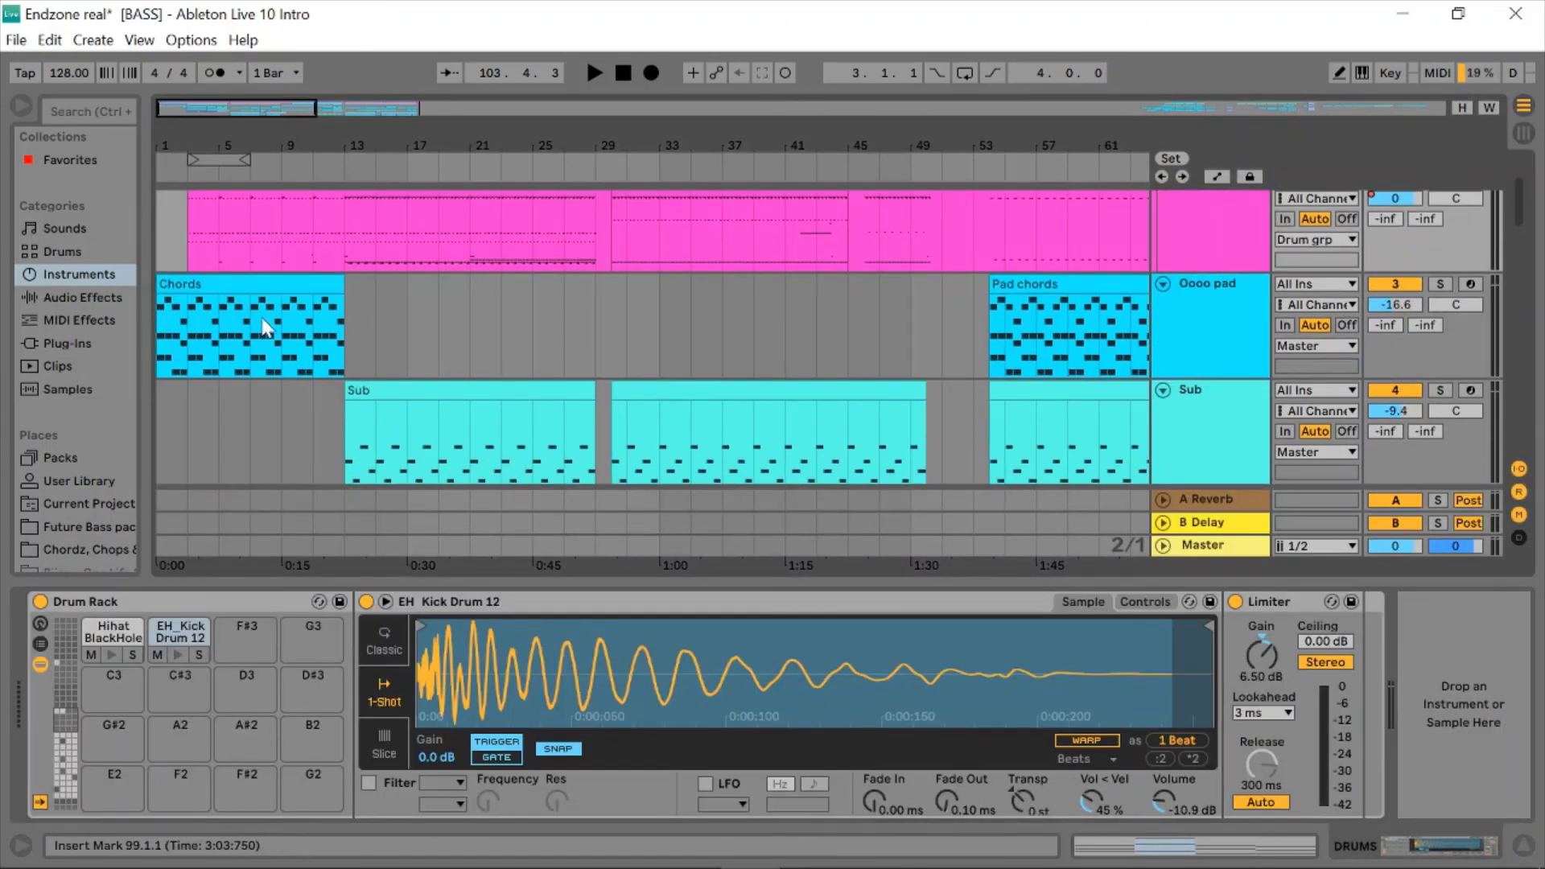
{"action": "scroll", "coordinate": [241, 322], "scroll_direction": "up", "scroll_amount": 3}
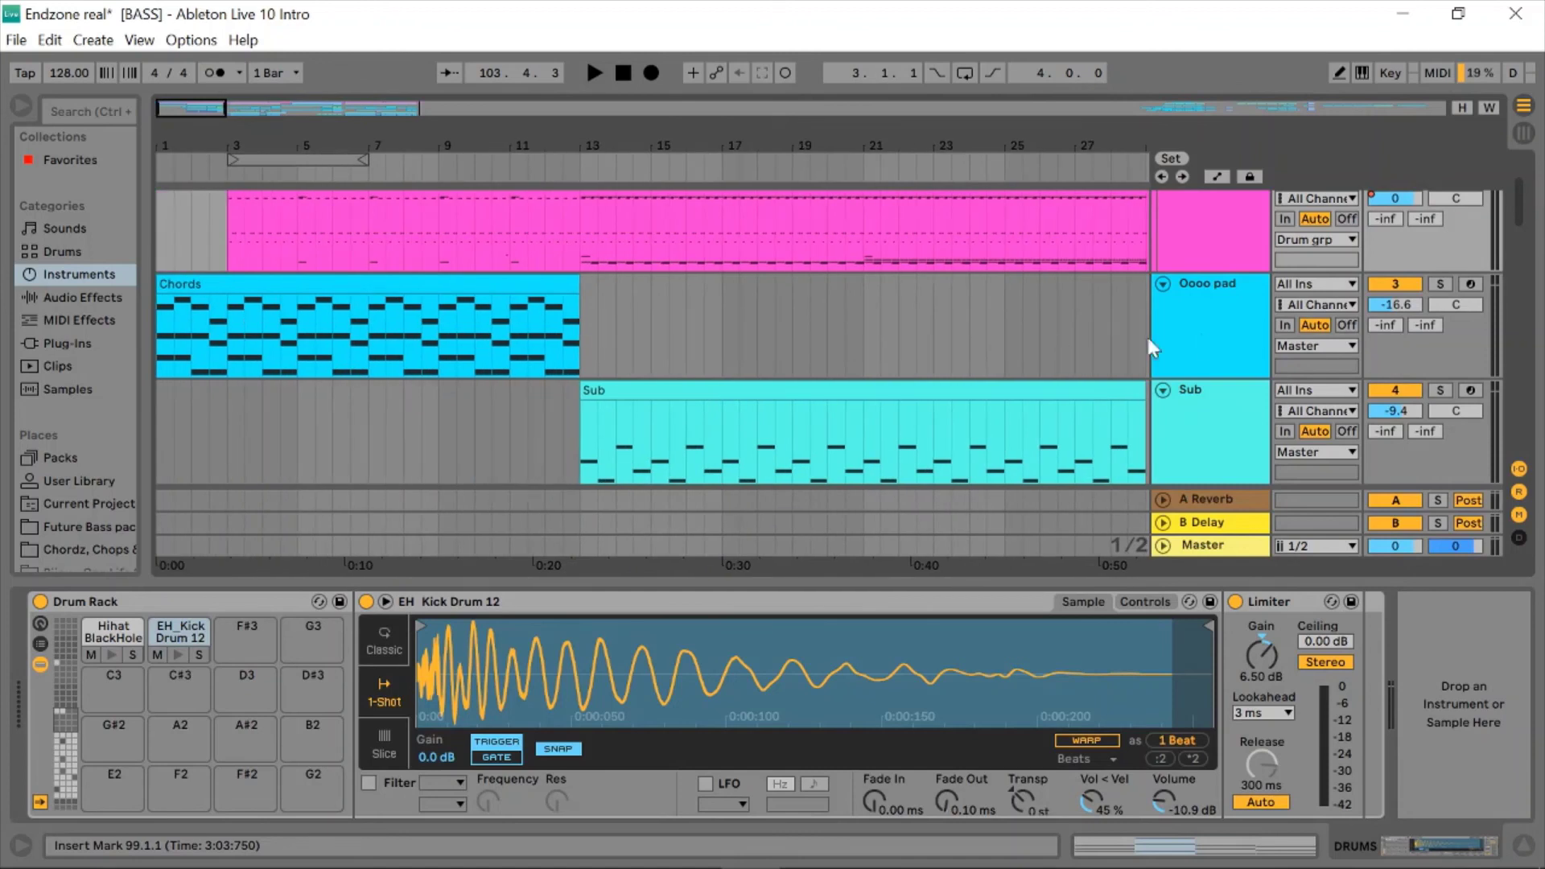
{"action": "left_click", "coordinate": [1197, 342]}
{"action": "key", "text": "space"}
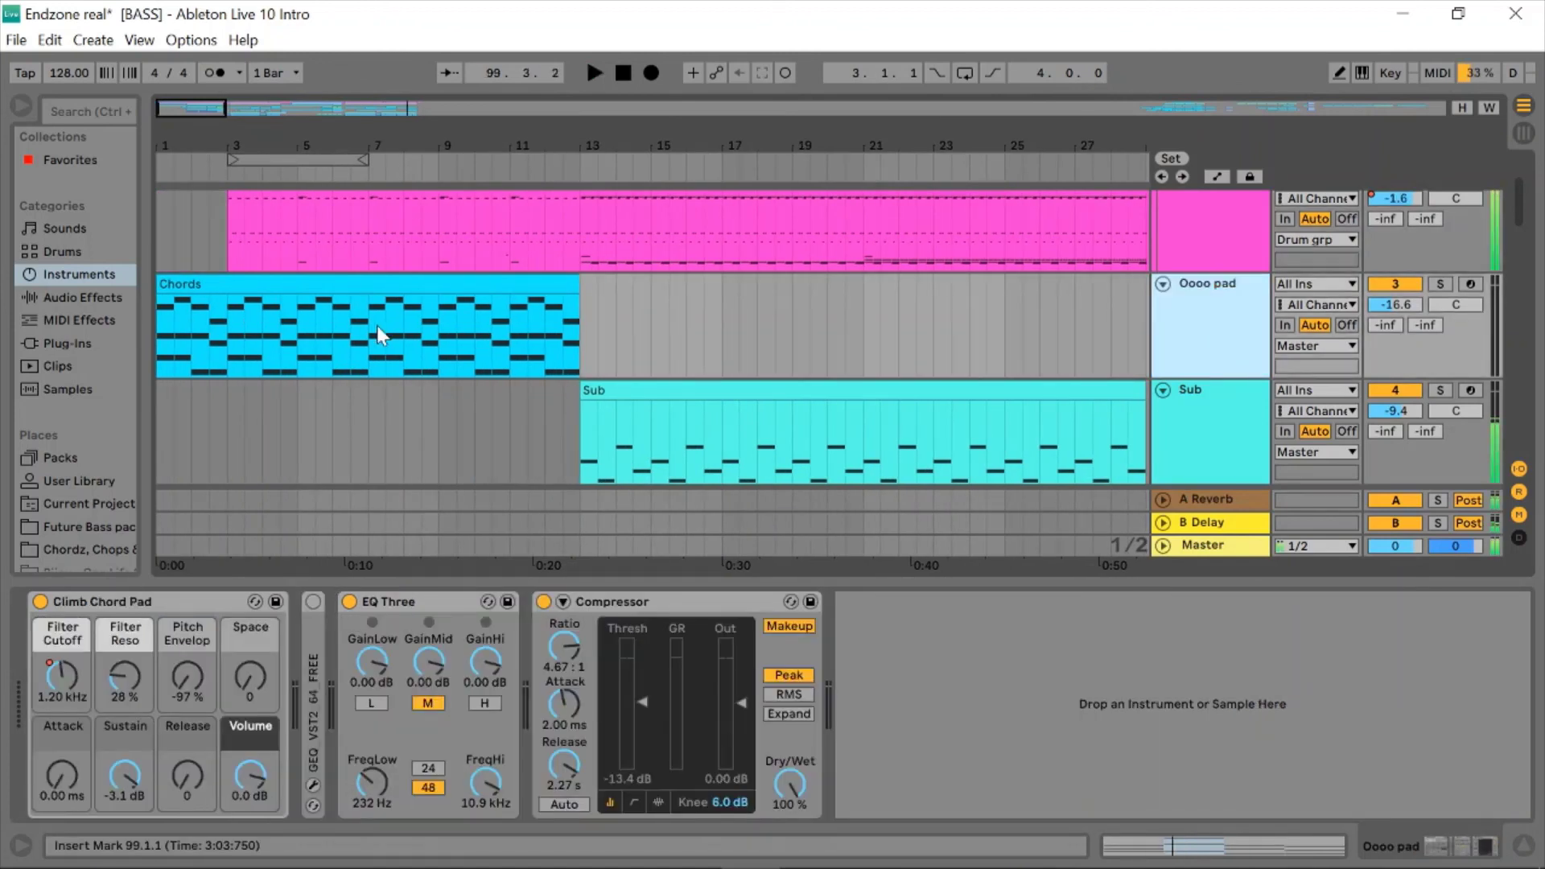
{"action": "left_click", "coordinate": [177, 338]}
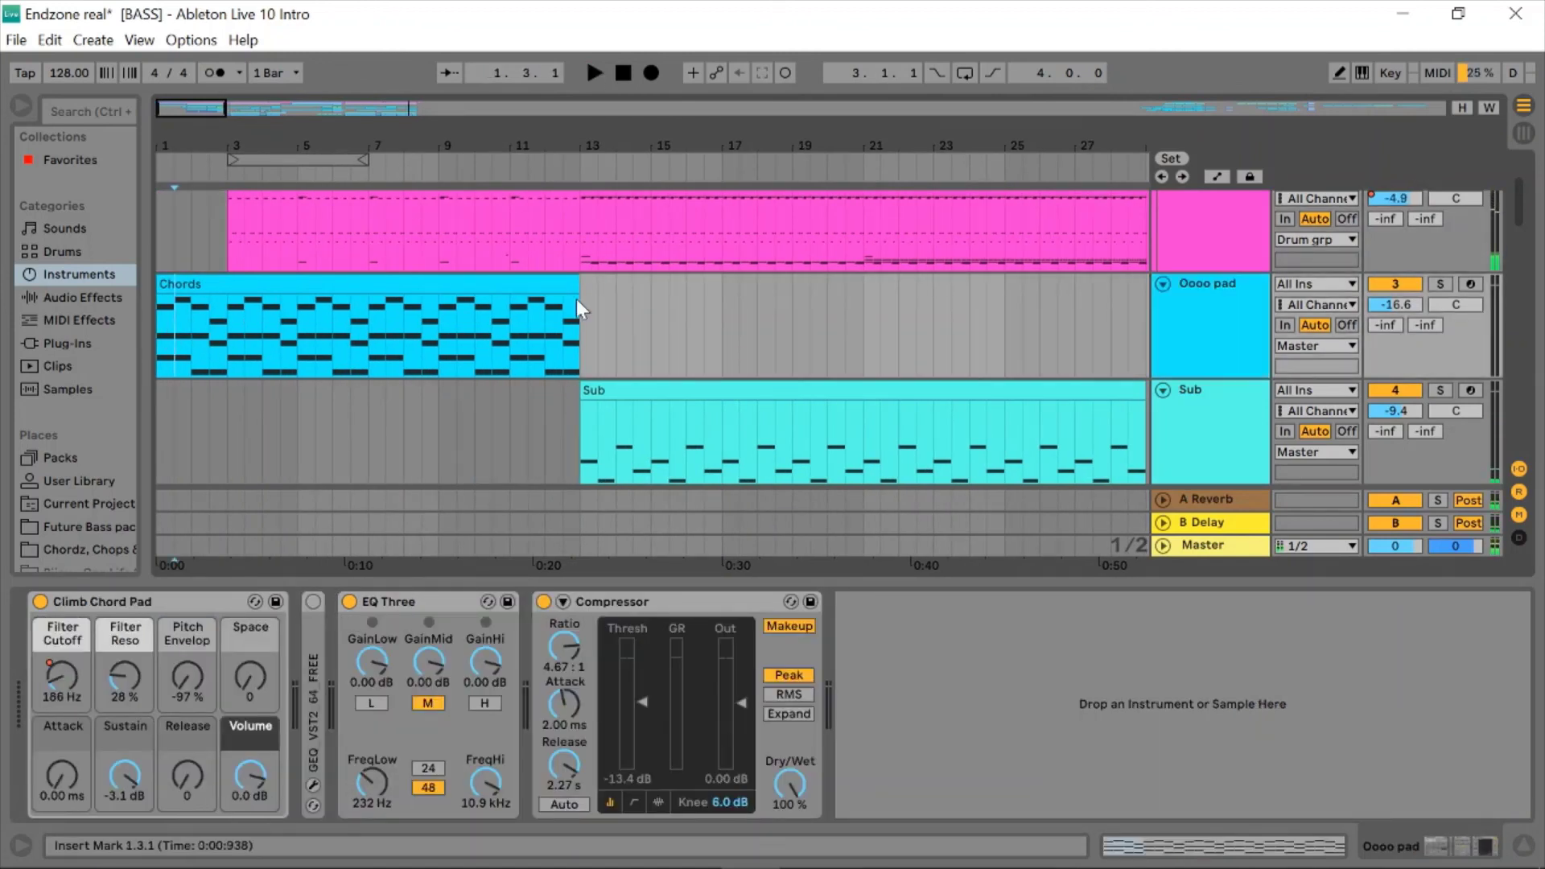
{"action": "left_click", "coordinate": [1285, 346]}
{"action": "left_click", "coordinate": [1211, 338]}
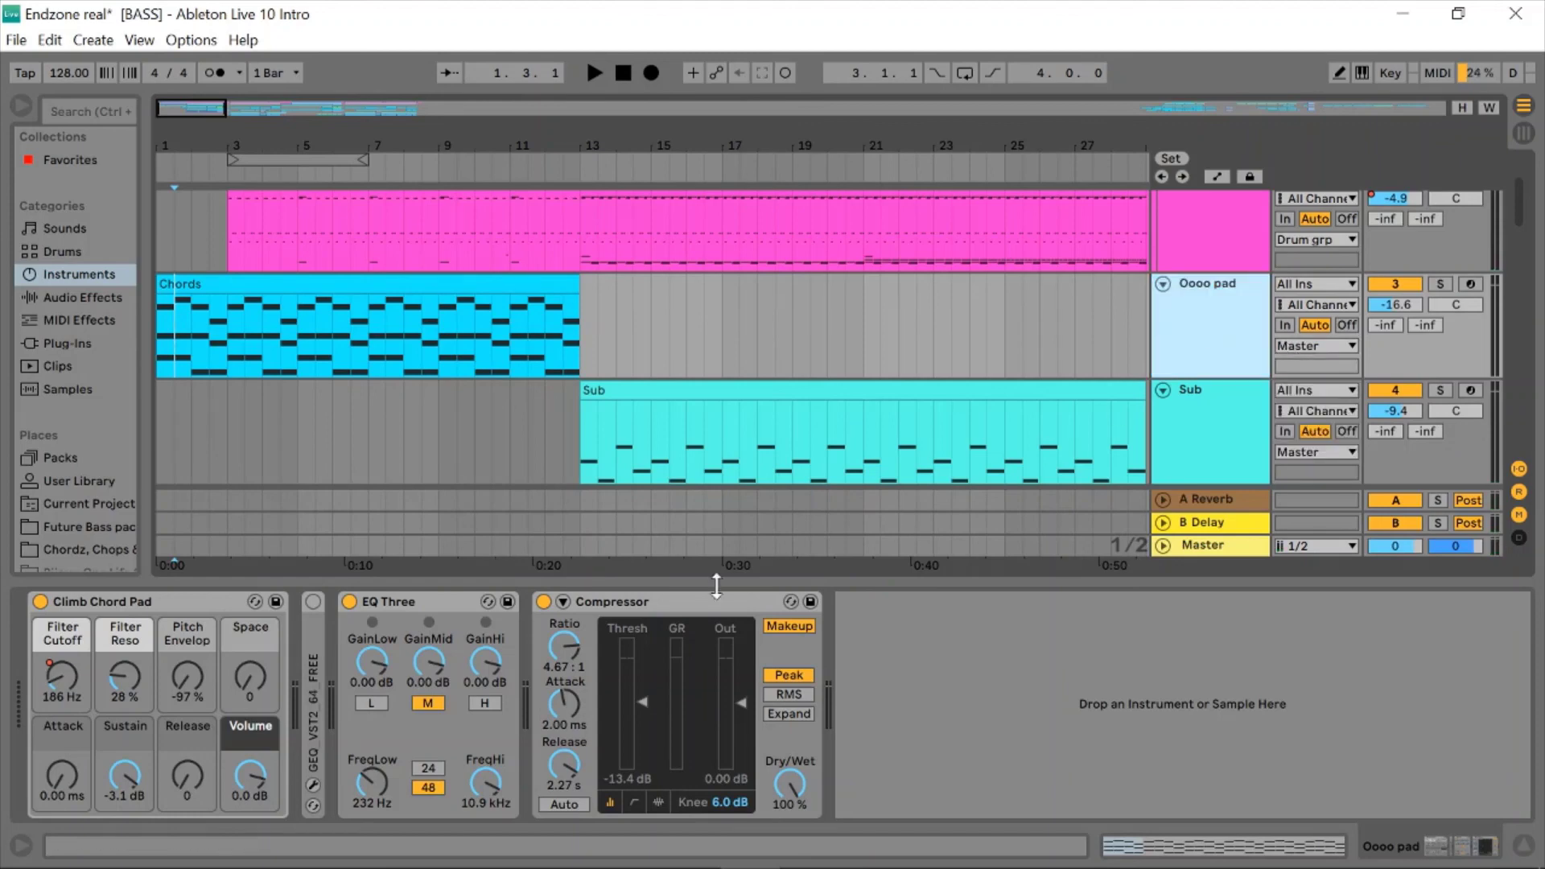